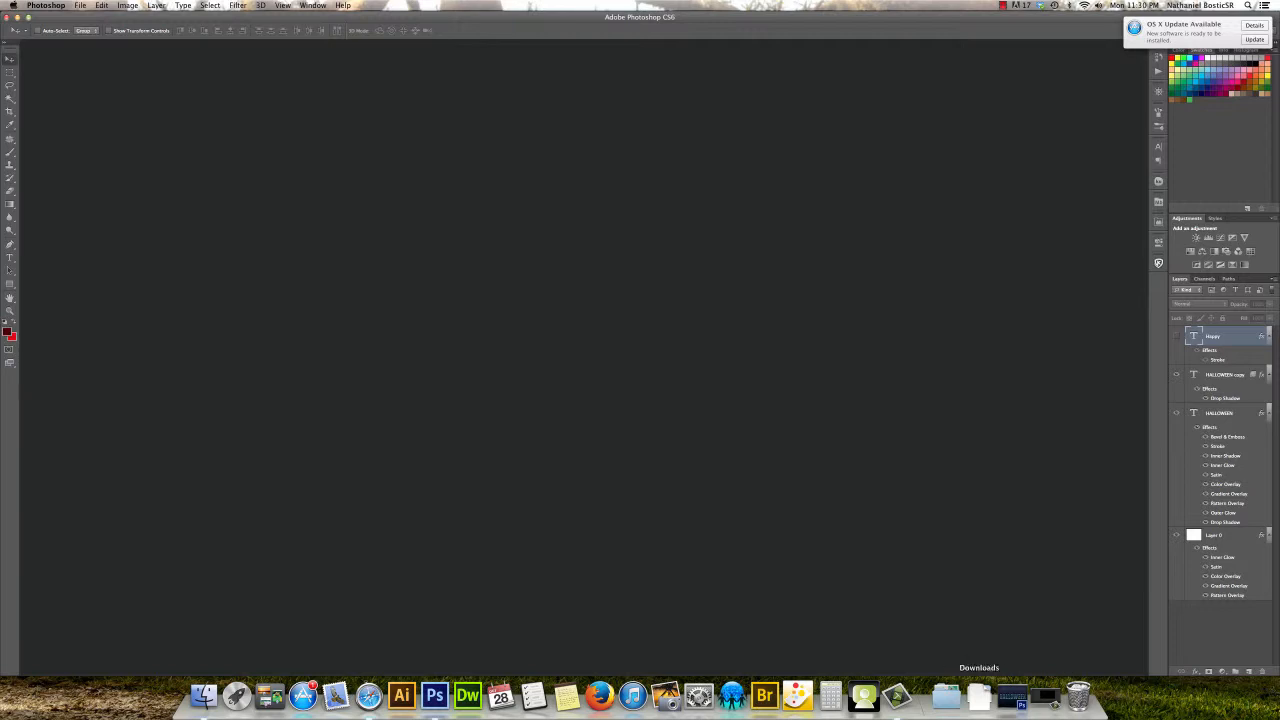
Restore the minimized HALLOWEEN document and dock its window in the workspace.
left_click(1012, 697)
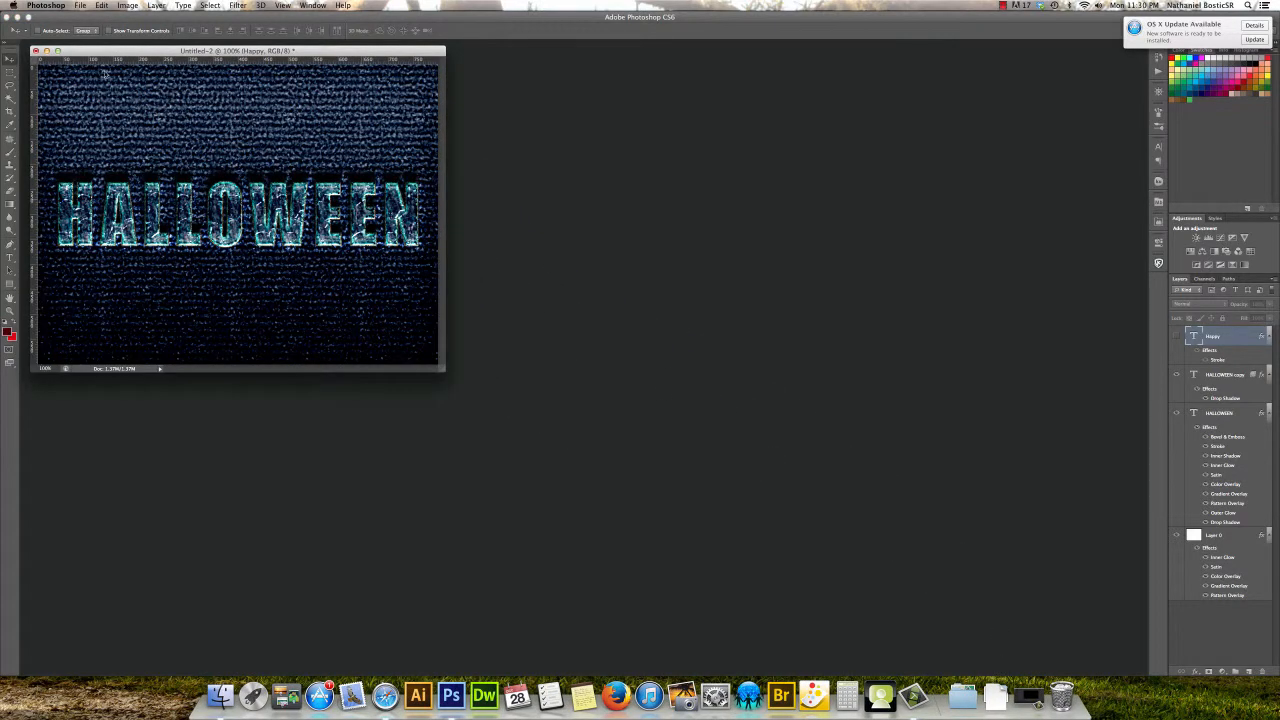
left_click_drag(60, 50, 72, 45)
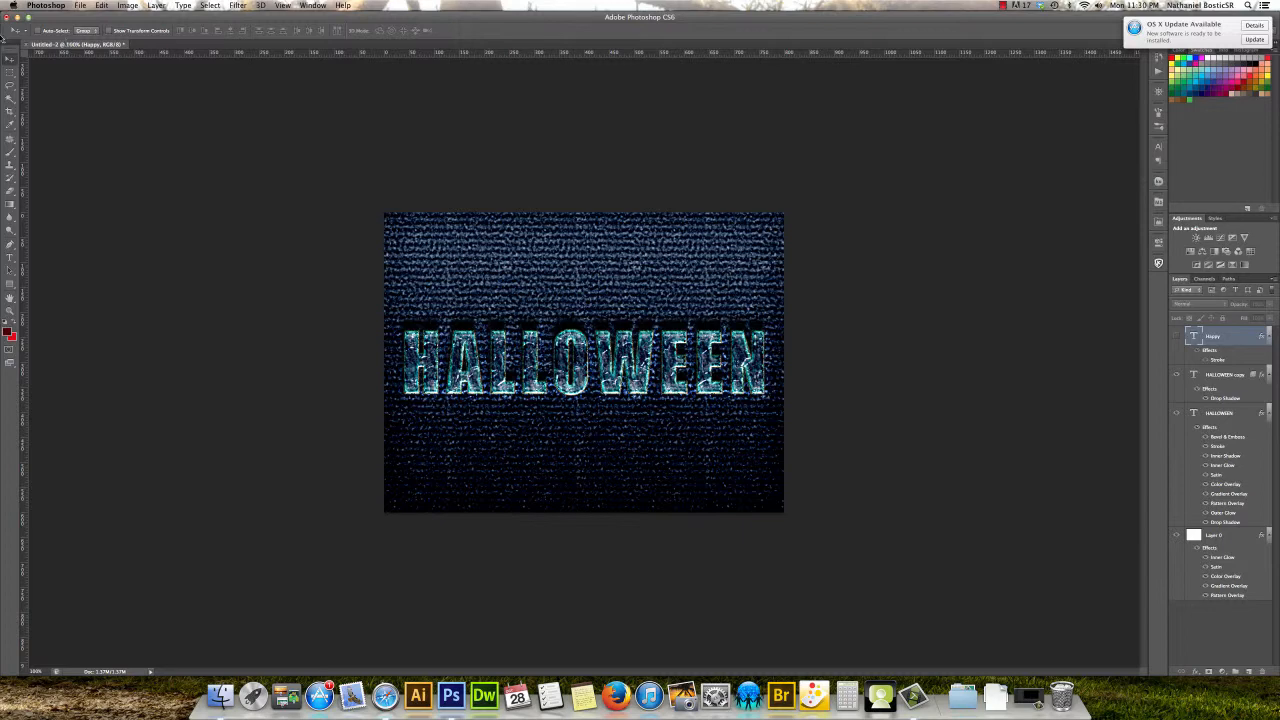
Create a new 800 x 600 pixel Web document at 72 pixels/inch in RGB Color with a white background.
left_click(79, 6)
left_click(88, 17)
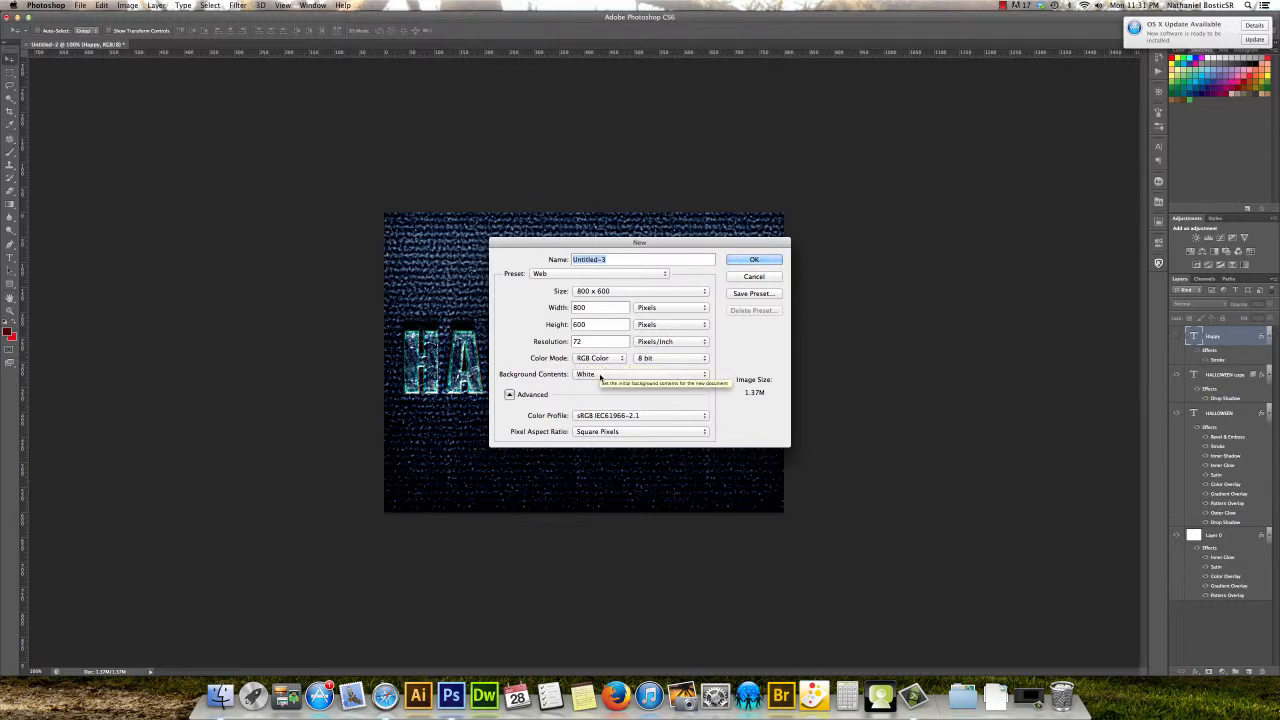
left_click(744, 264)
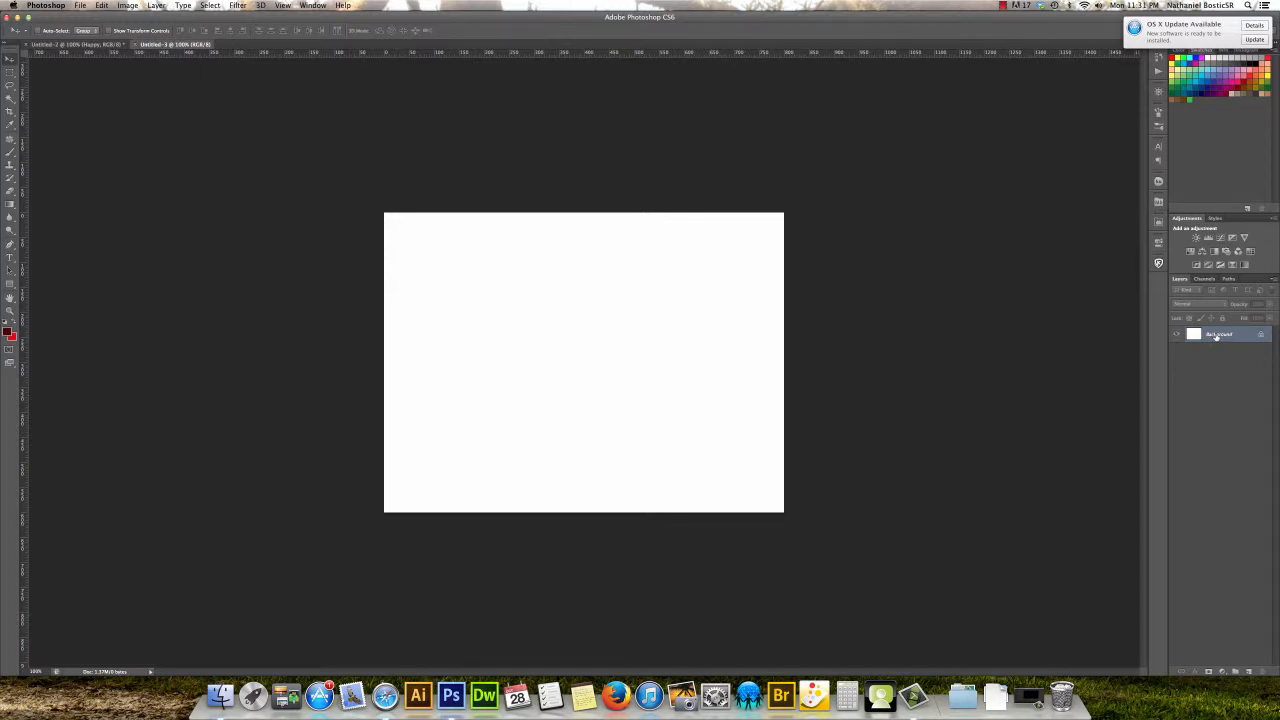
double_click(1216, 336)
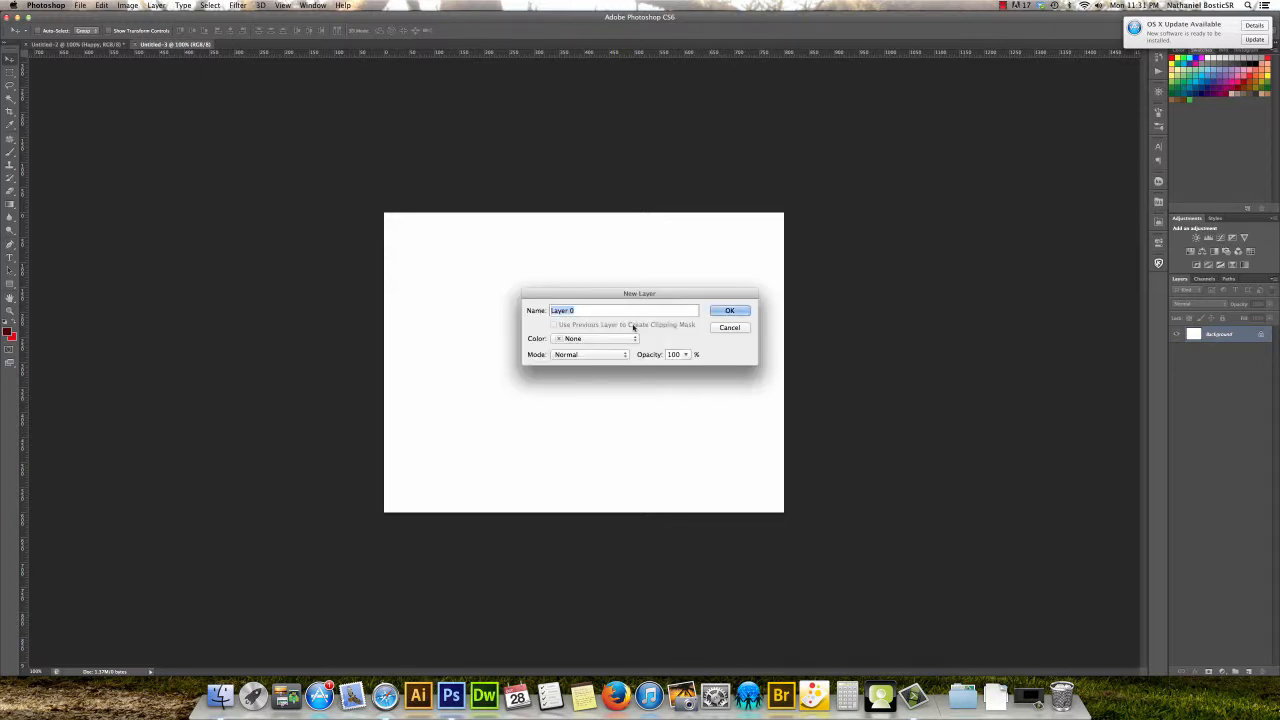
left_click(730, 311)
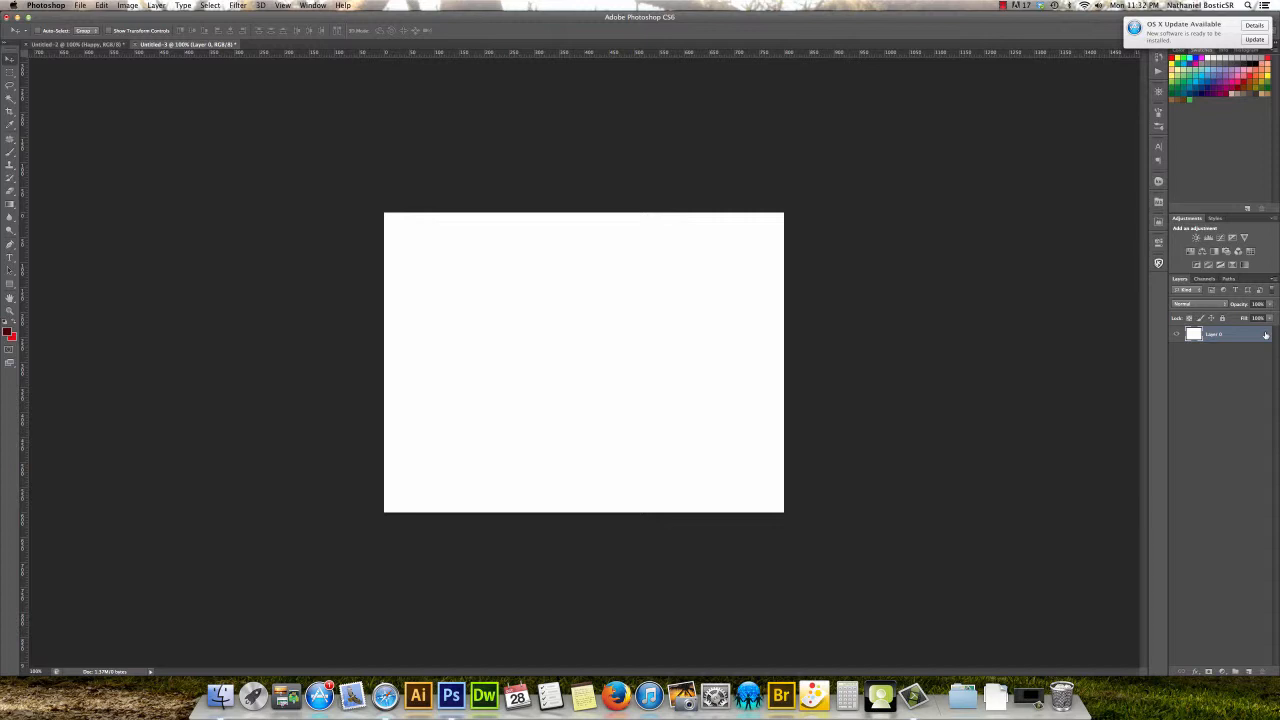
key("super+z")
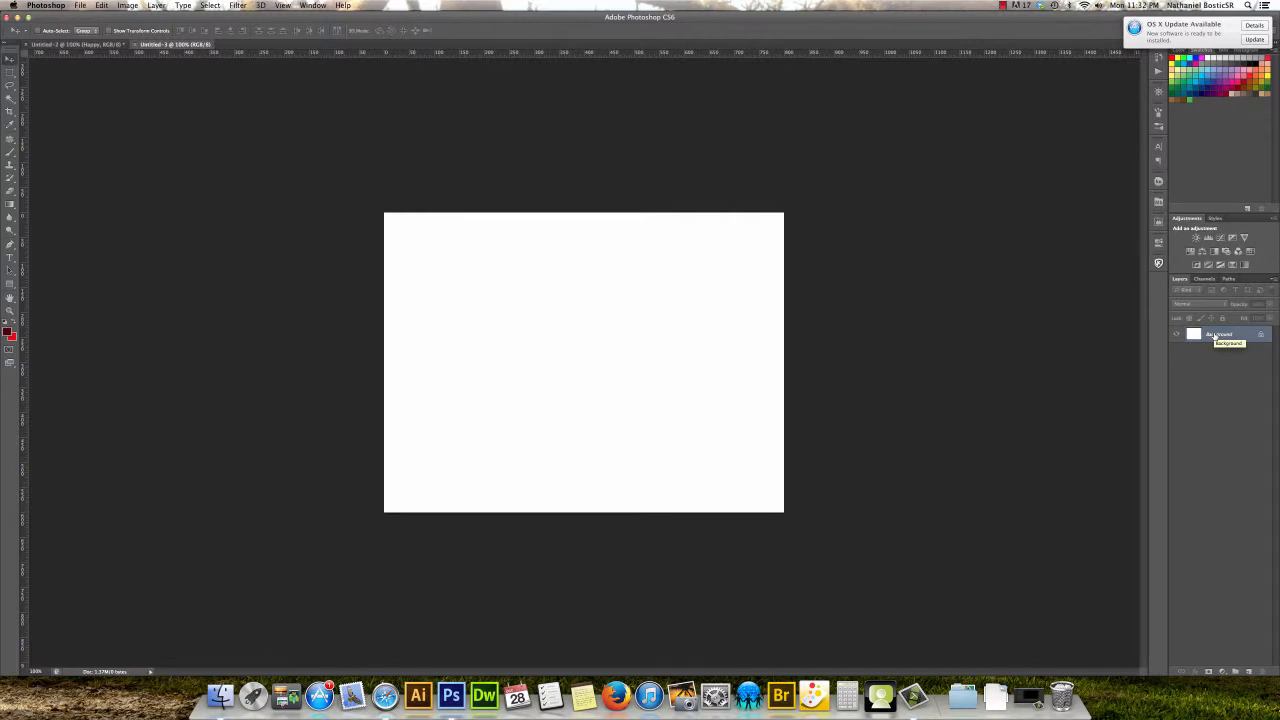
Convert the Background into a regular layer and rename it BG.
right_click(1215, 336)
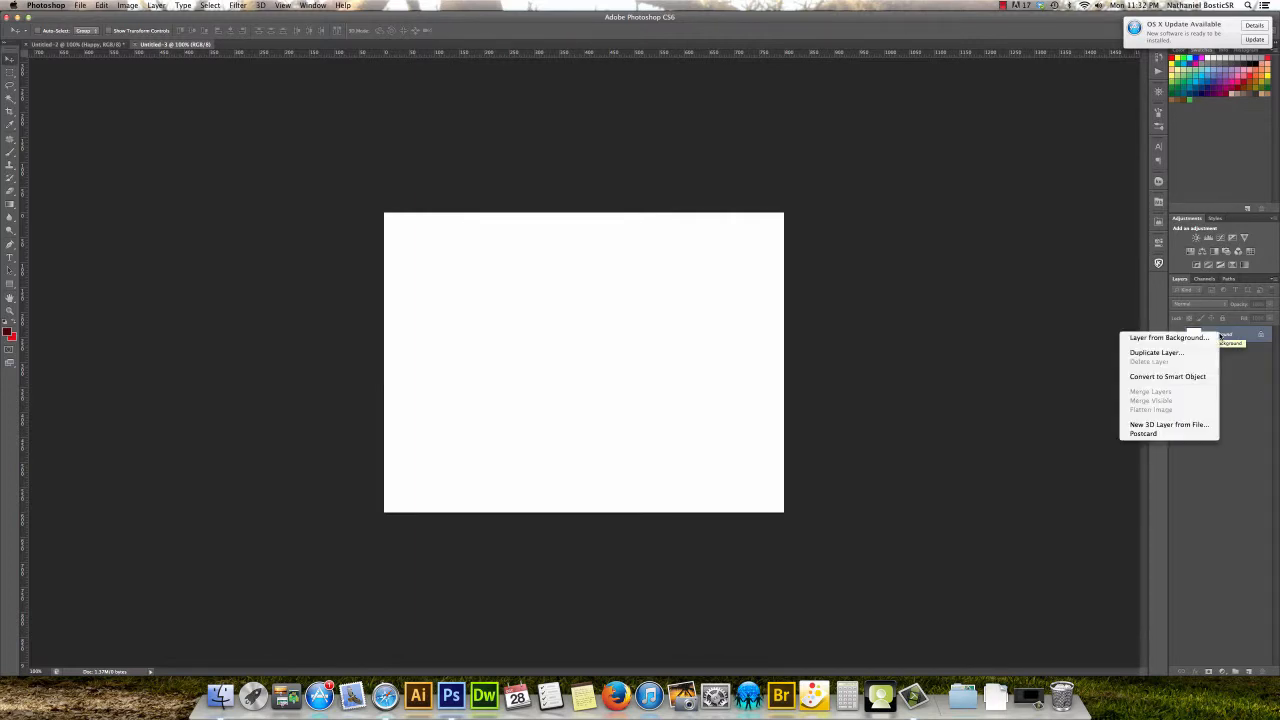
left_click(1170, 340)
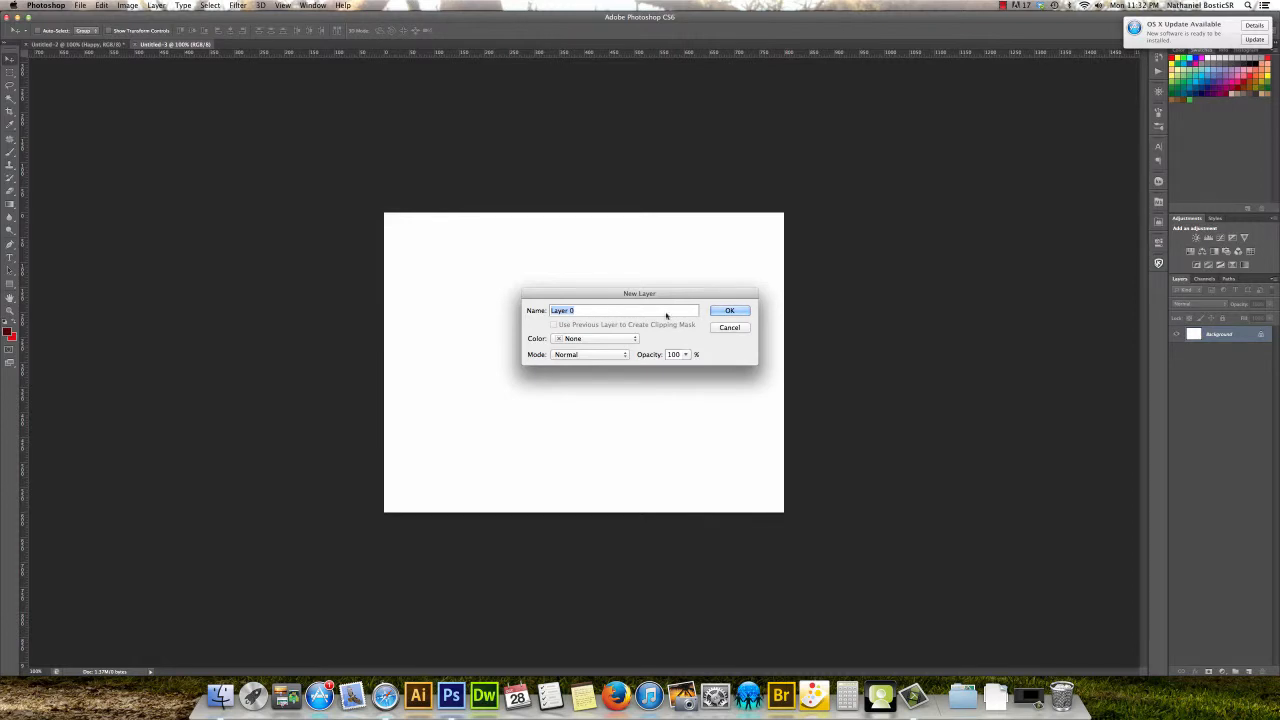
left_click(729, 314)
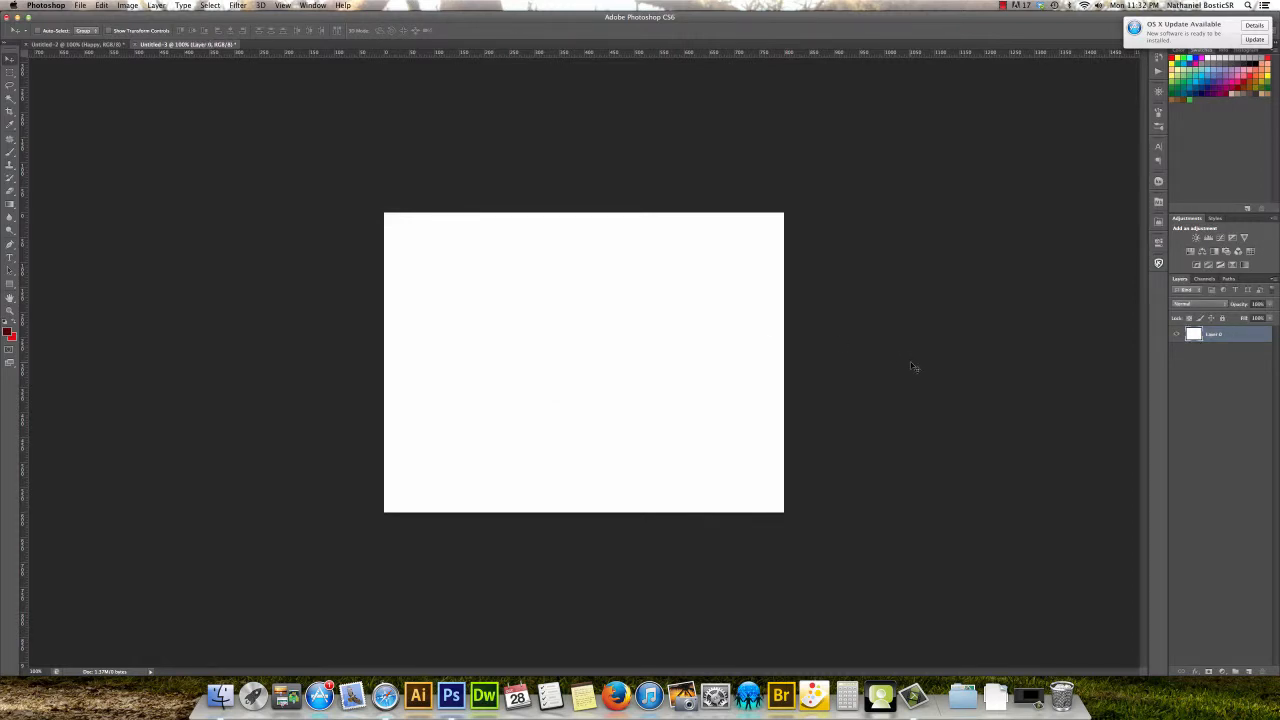
double_click(1212, 335)
type("BG")
key("Return")
double_click(1263, 336)
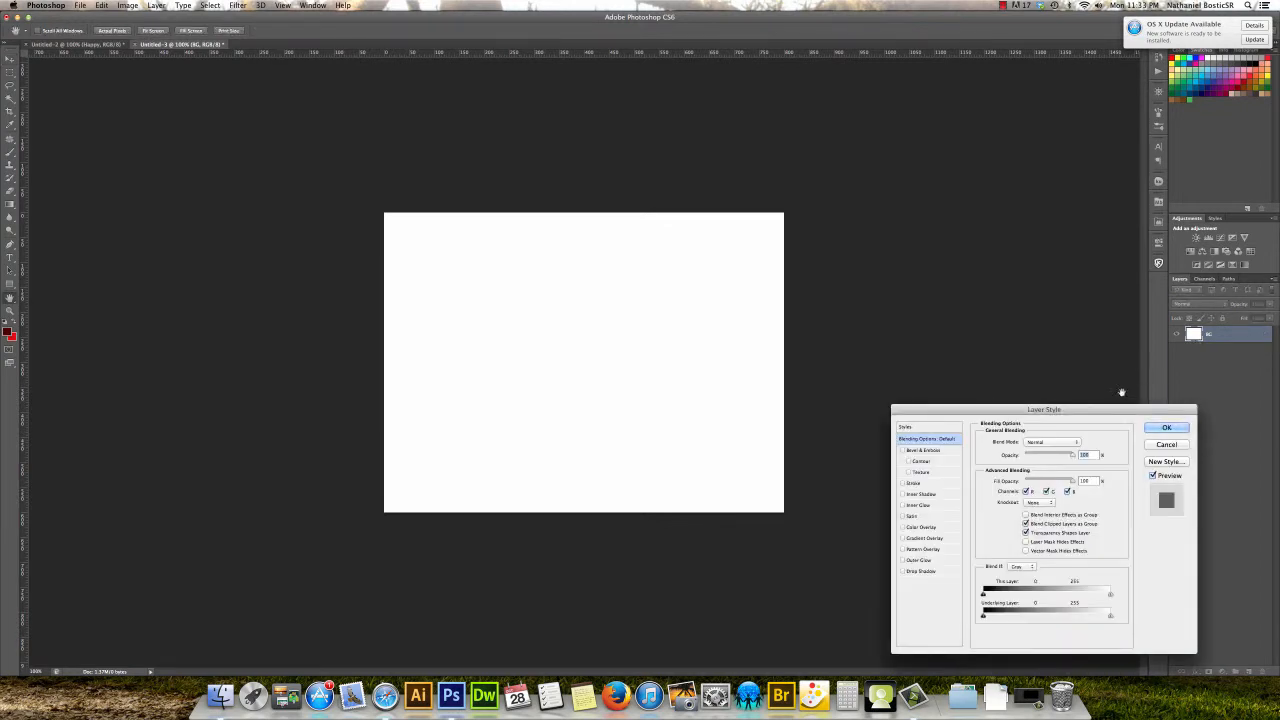
left_click_drag(1123, 410, 1072, 190)
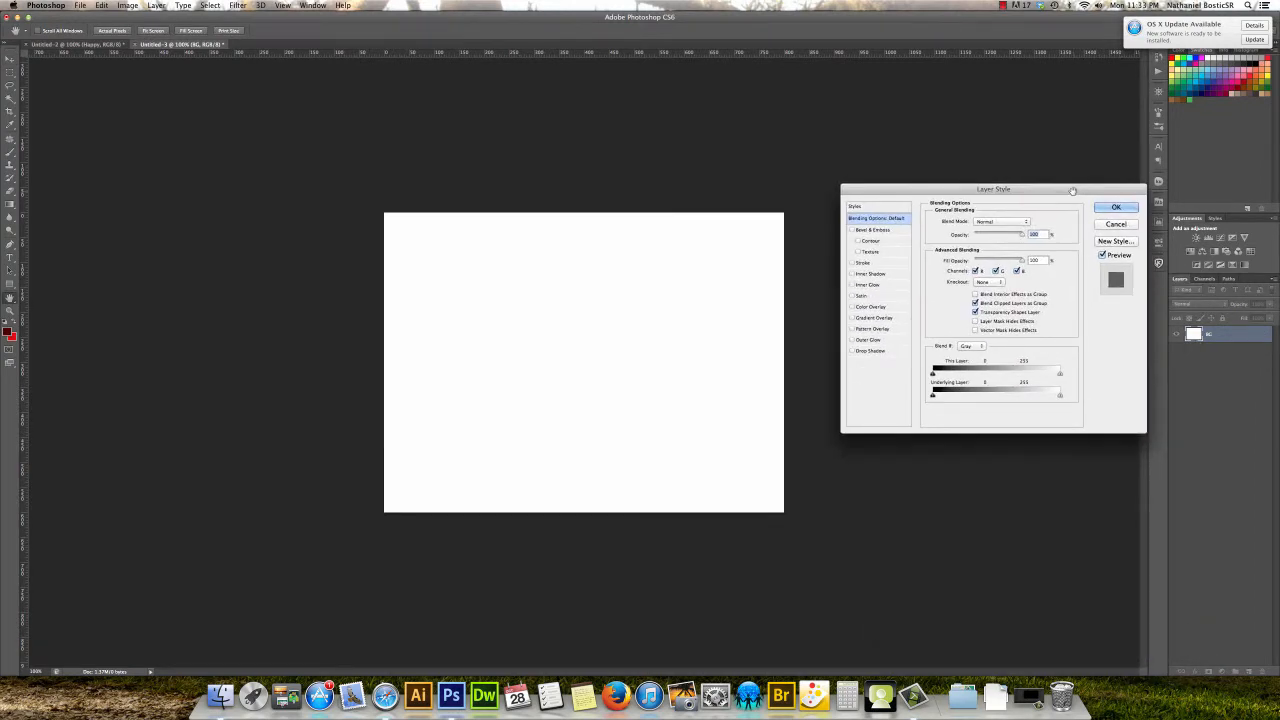
left_click(1109, 225)
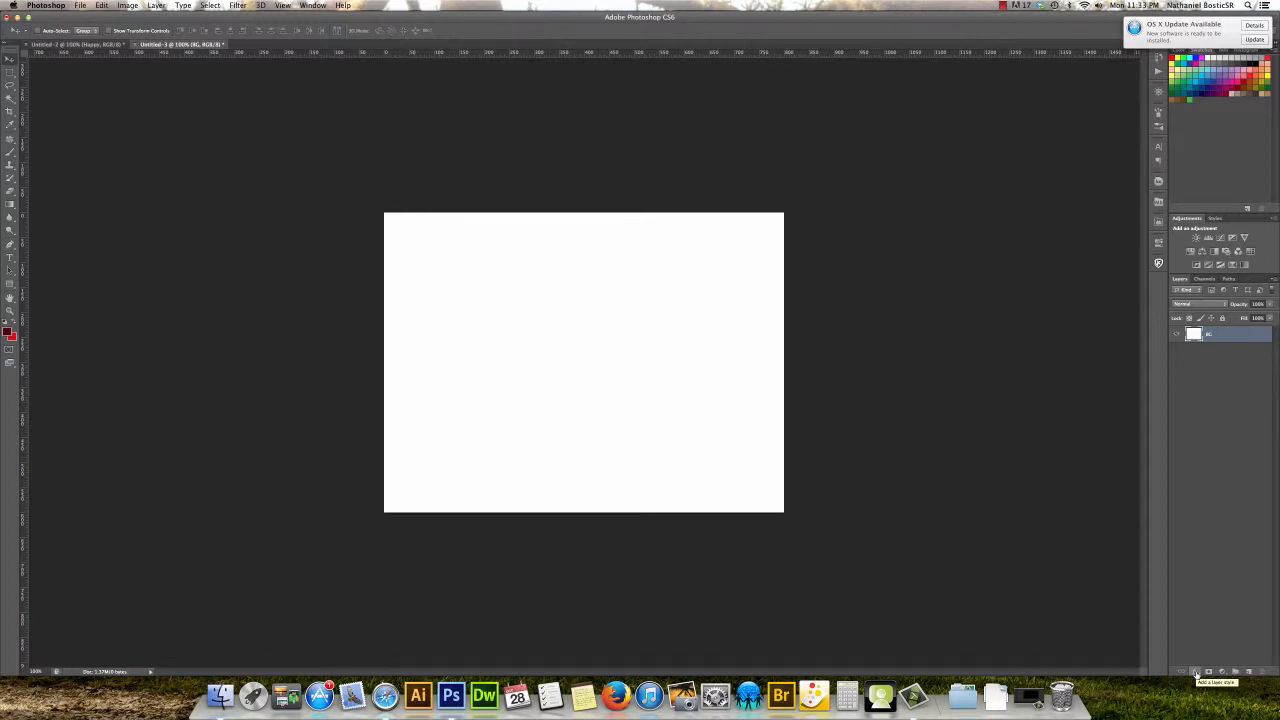
Open the BG layer's blending options and enable the Inner Glow effect, showing its settings.
left_click(1195, 672)
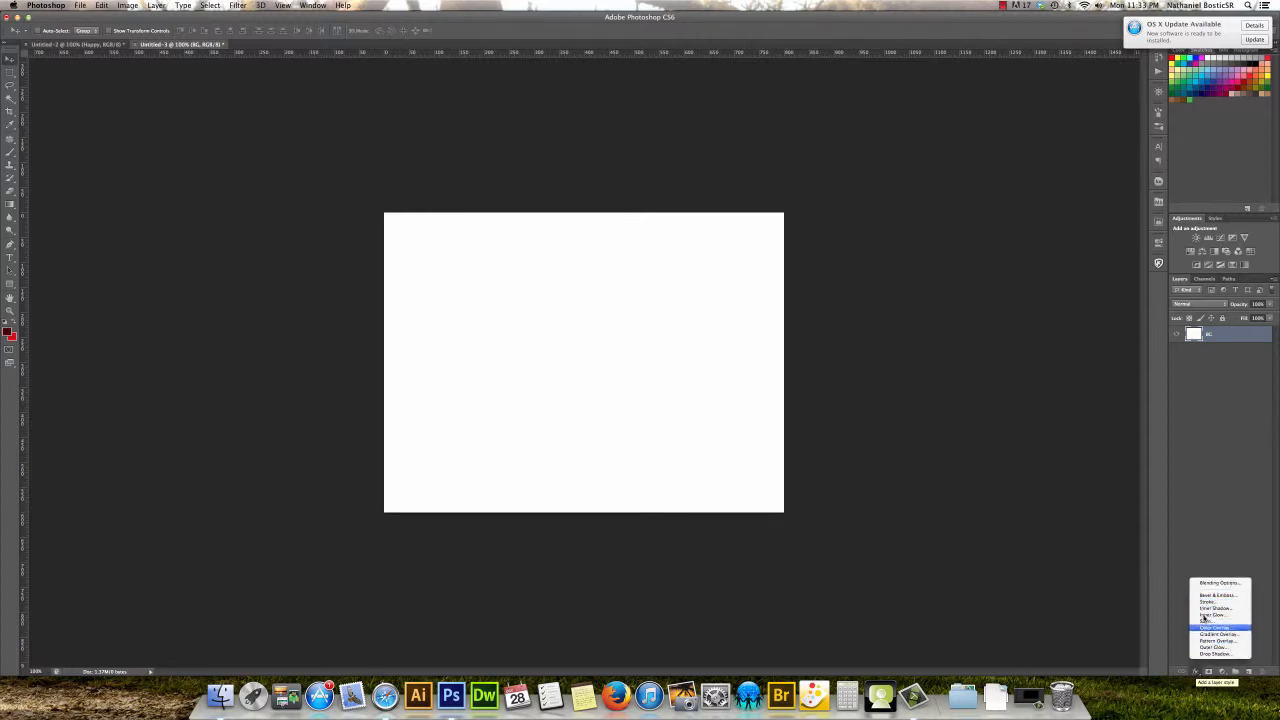
left_click(1212, 583)
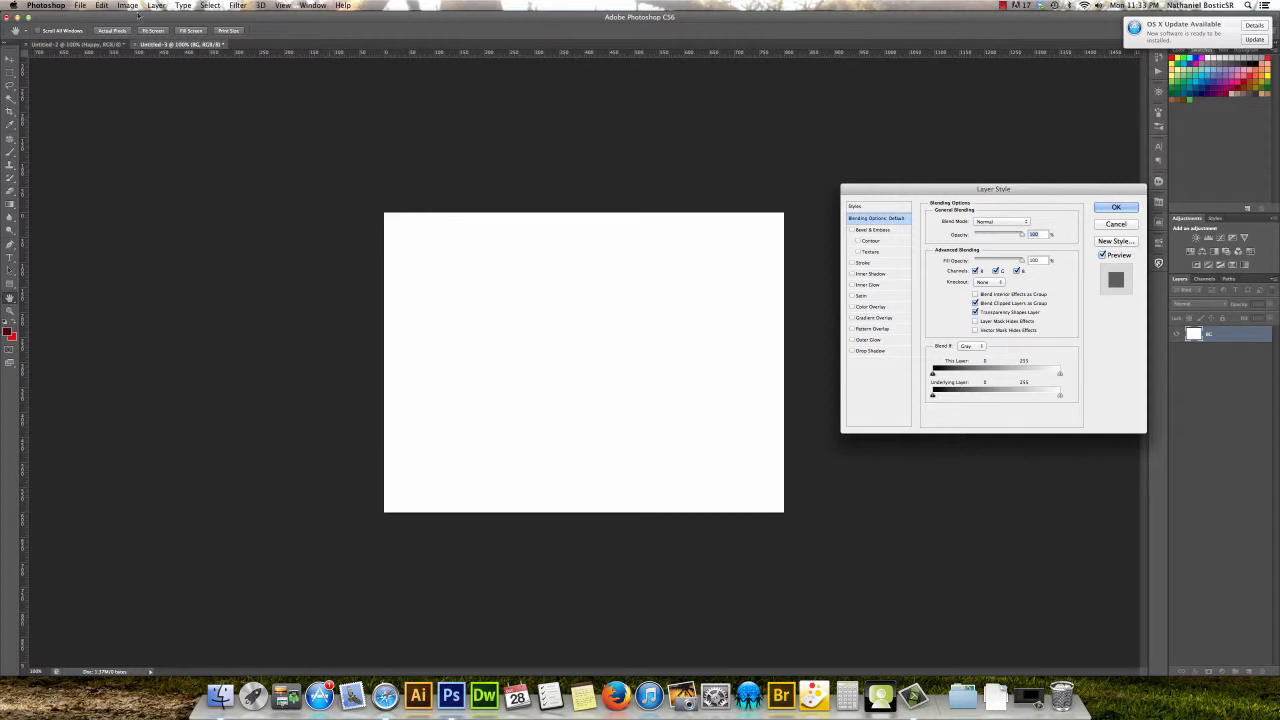
left_click(157, 6)
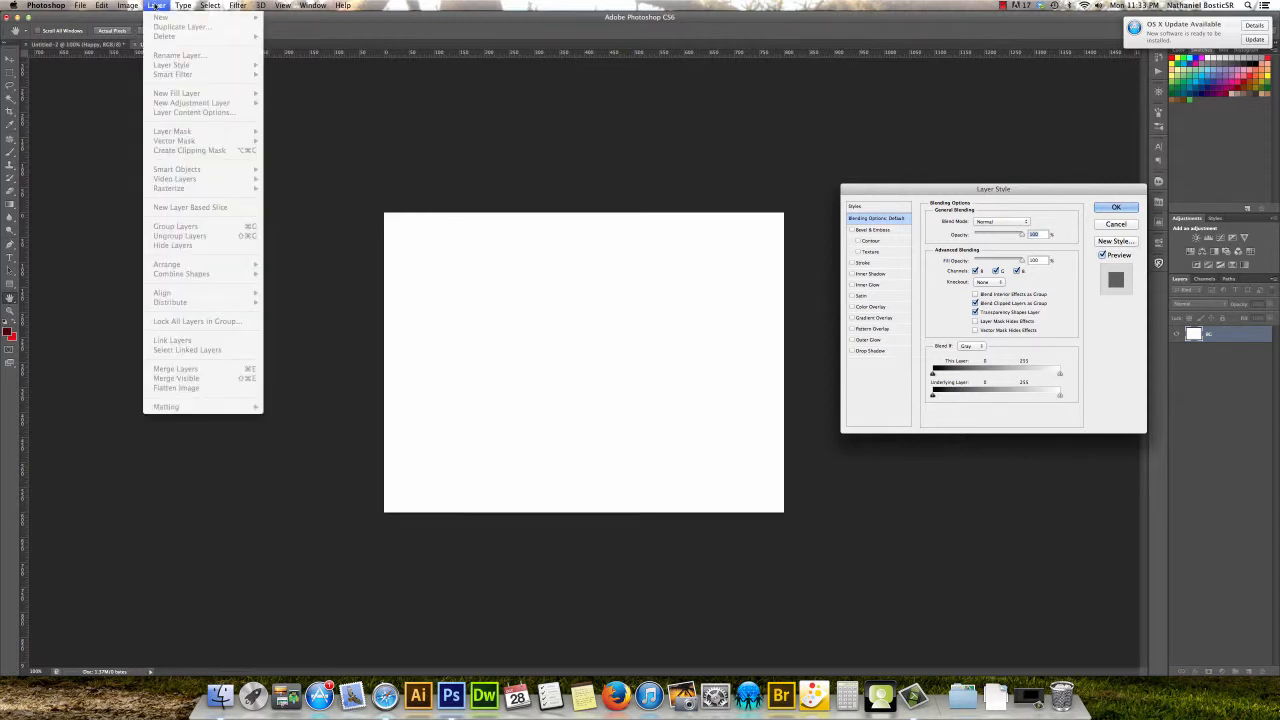
mouse_move(183, 6)
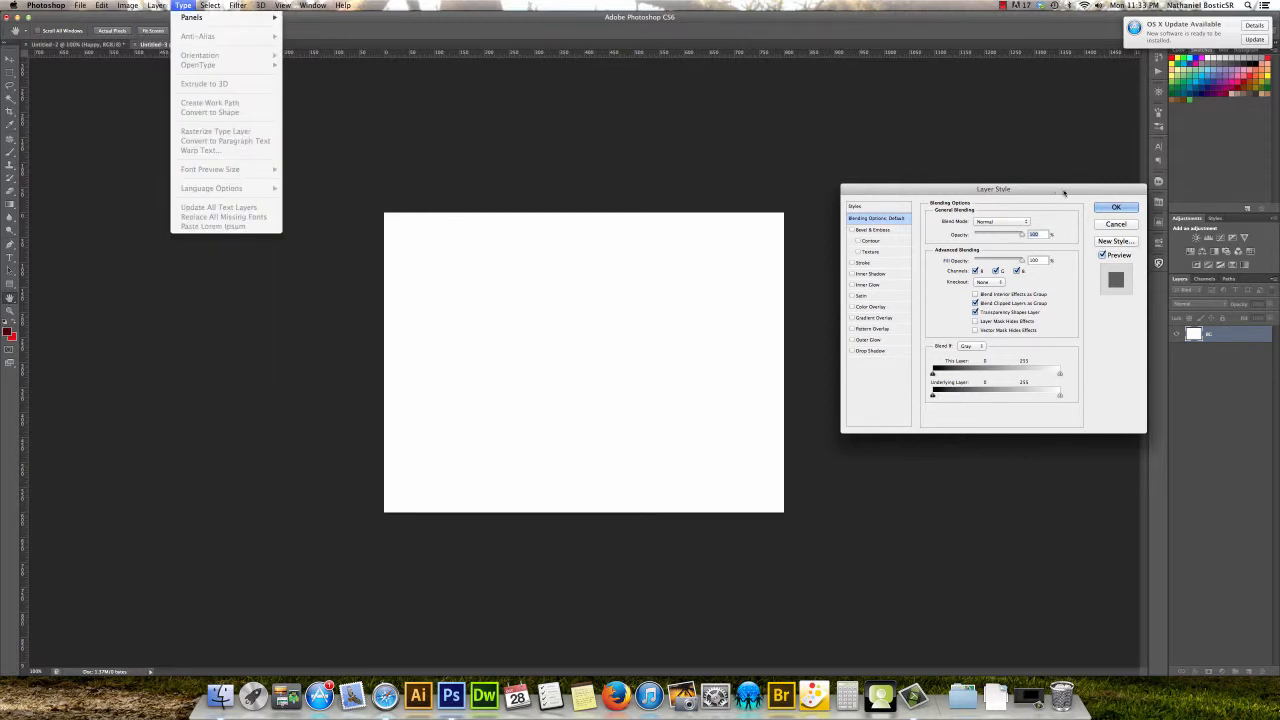
left_click(1066, 192)
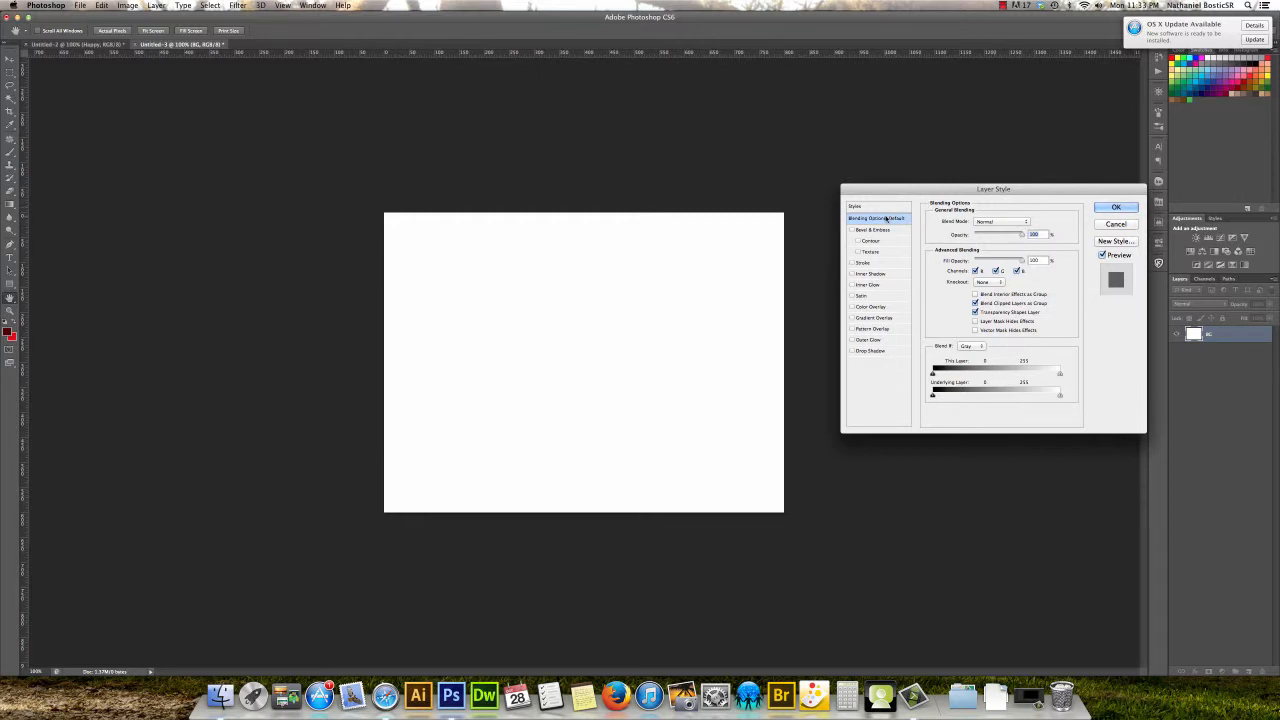
left_click(852, 285)
left_click(852, 285)
left_click(867, 286)
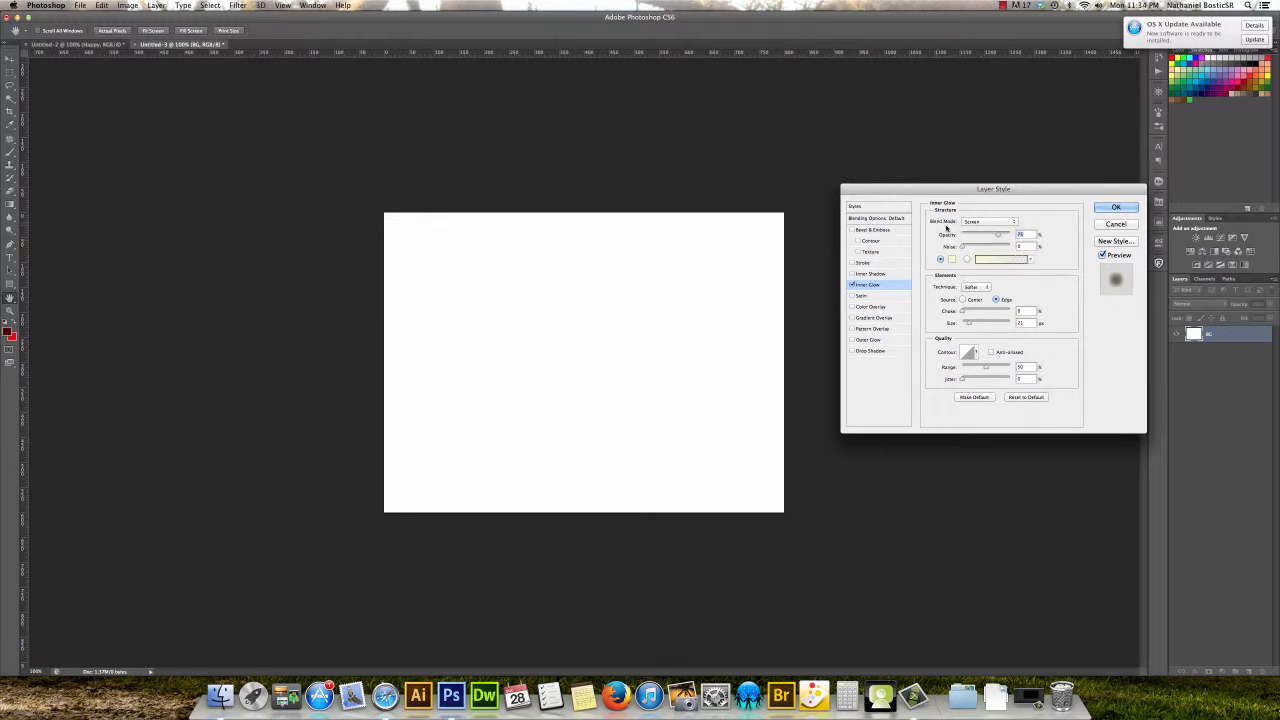
Set the inner glow to Linear Burn blend mode, 27% opacity and black (#000000).
left_click(1014, 222)
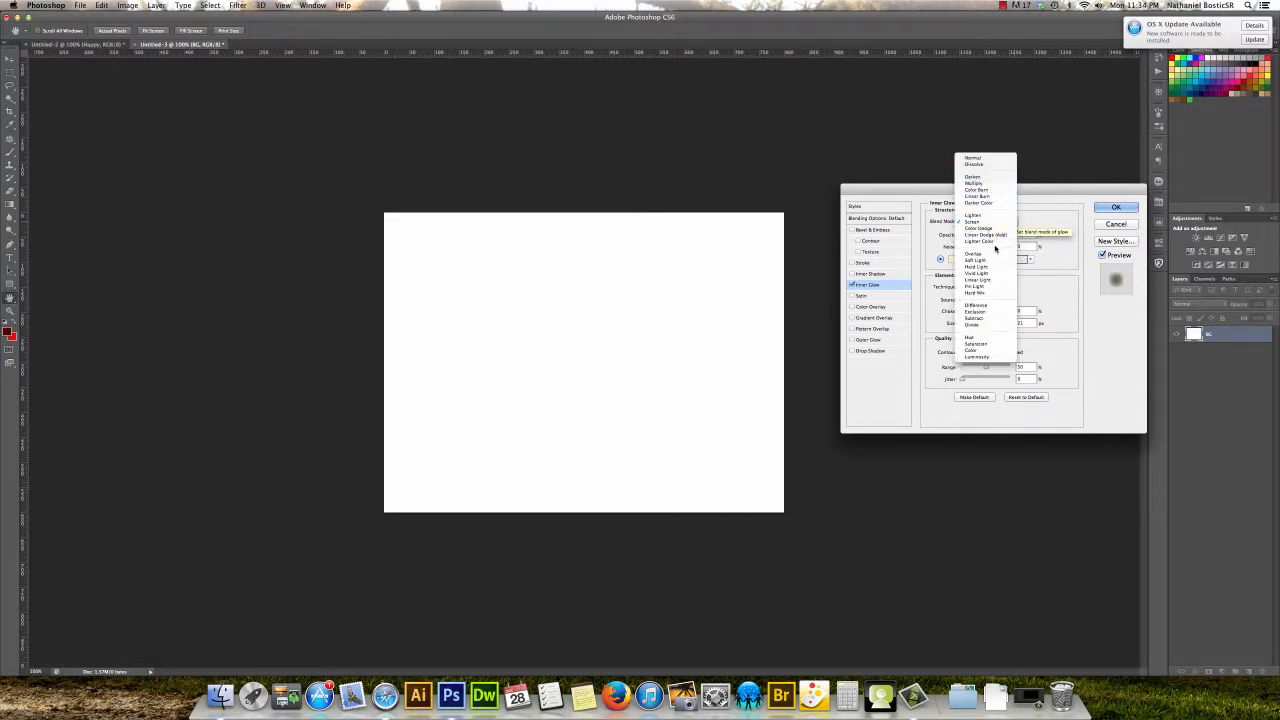
left_click(980, 196)
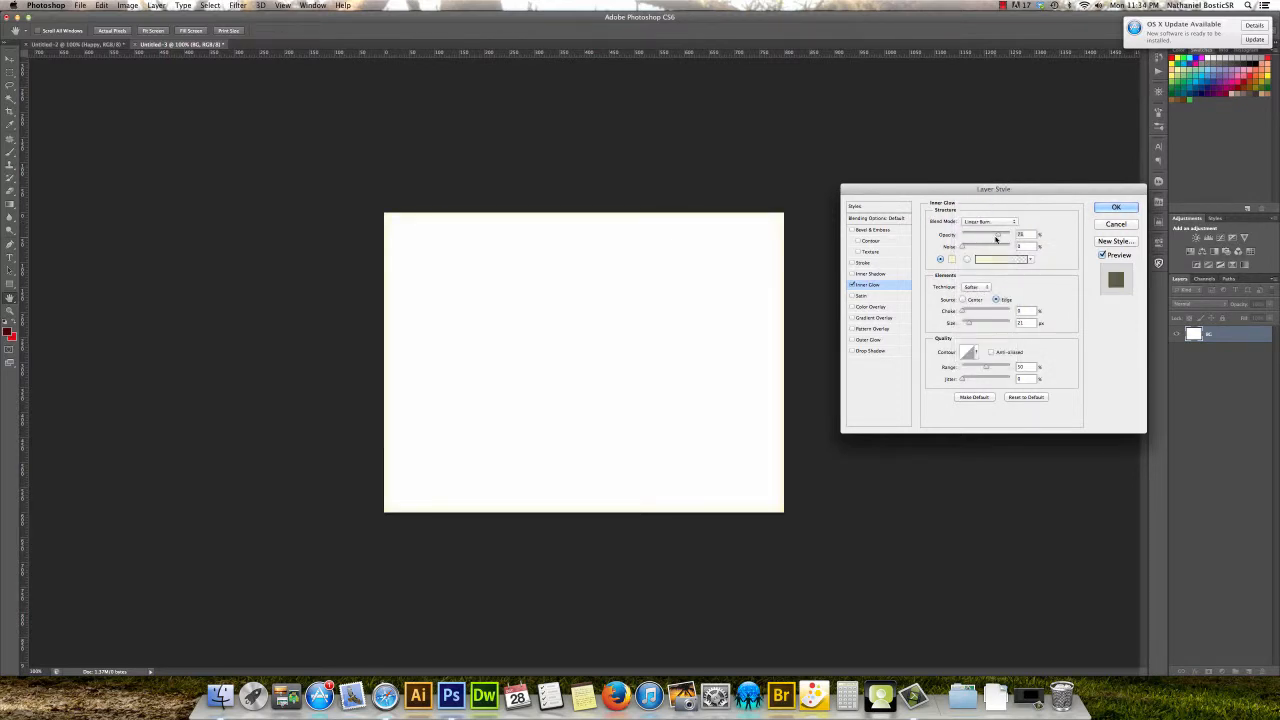
left_click_drag(998, 237, 974, 237)
left_click(952, 260)
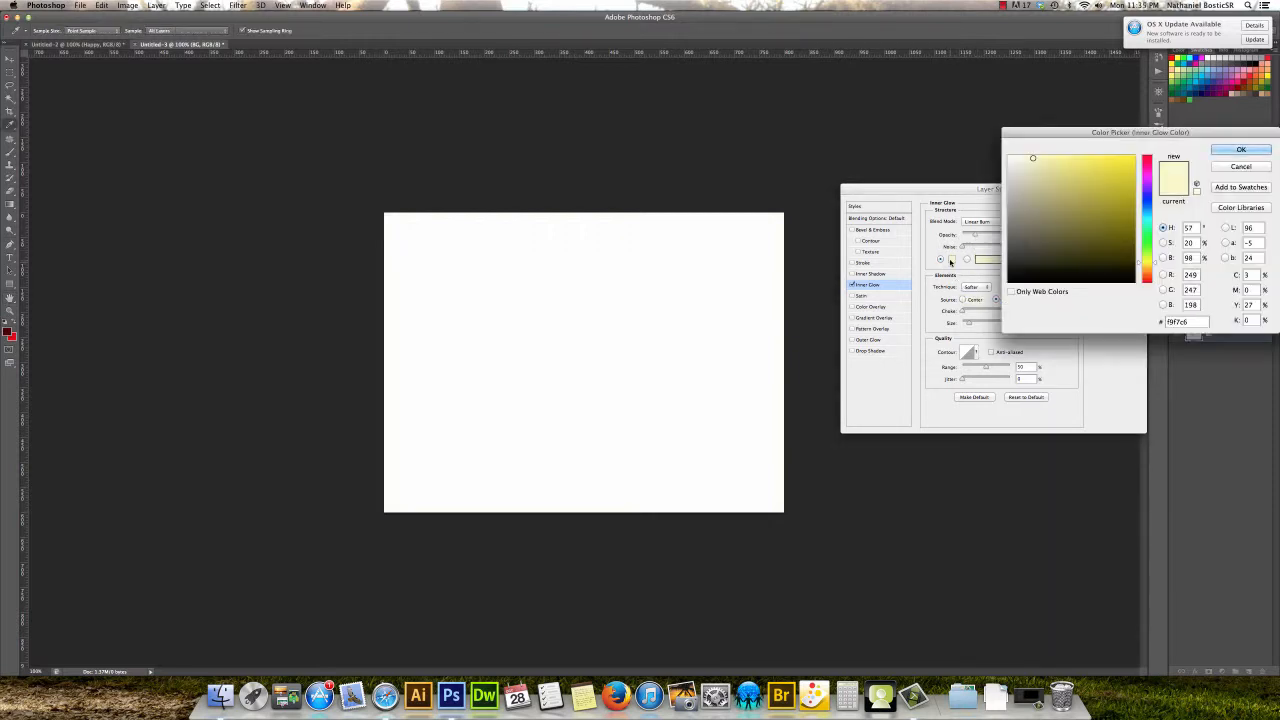
mouse_move(1032, 186)
left_mouse_down()
mouse_move(991, 294)
mouse_move(1002, 298)
left_mouse_up()
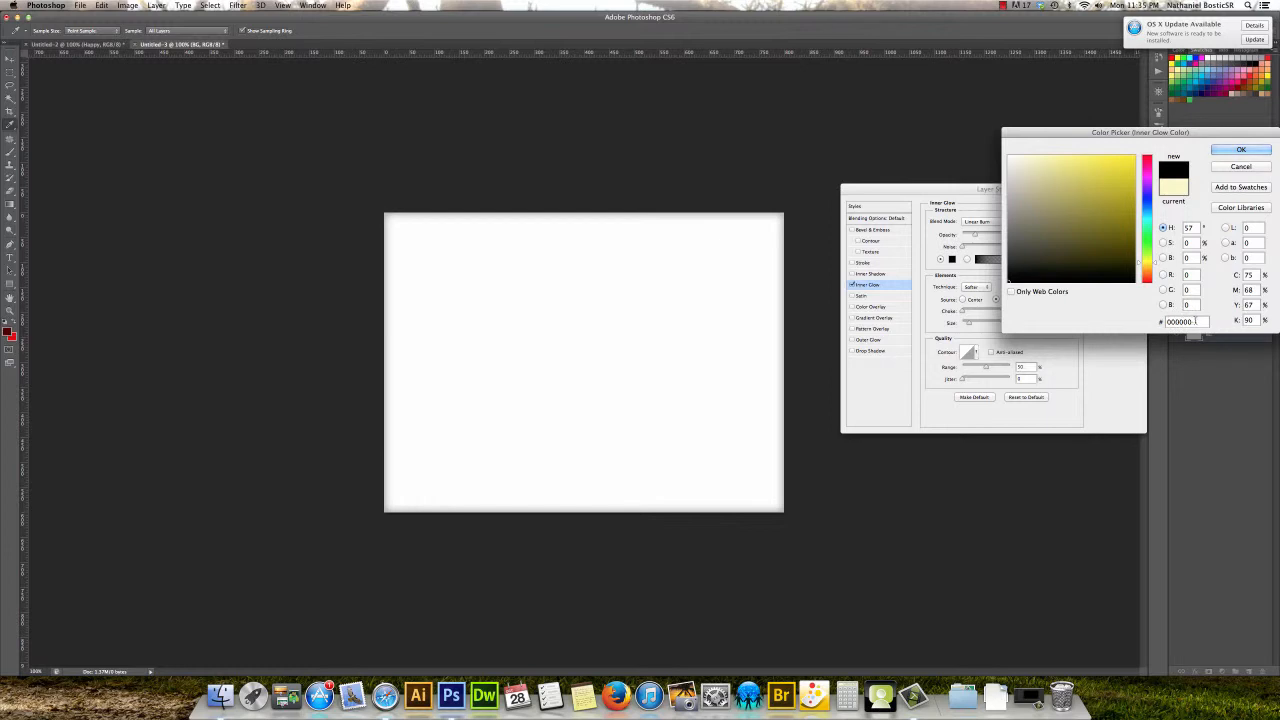
left_click(1240, 150)
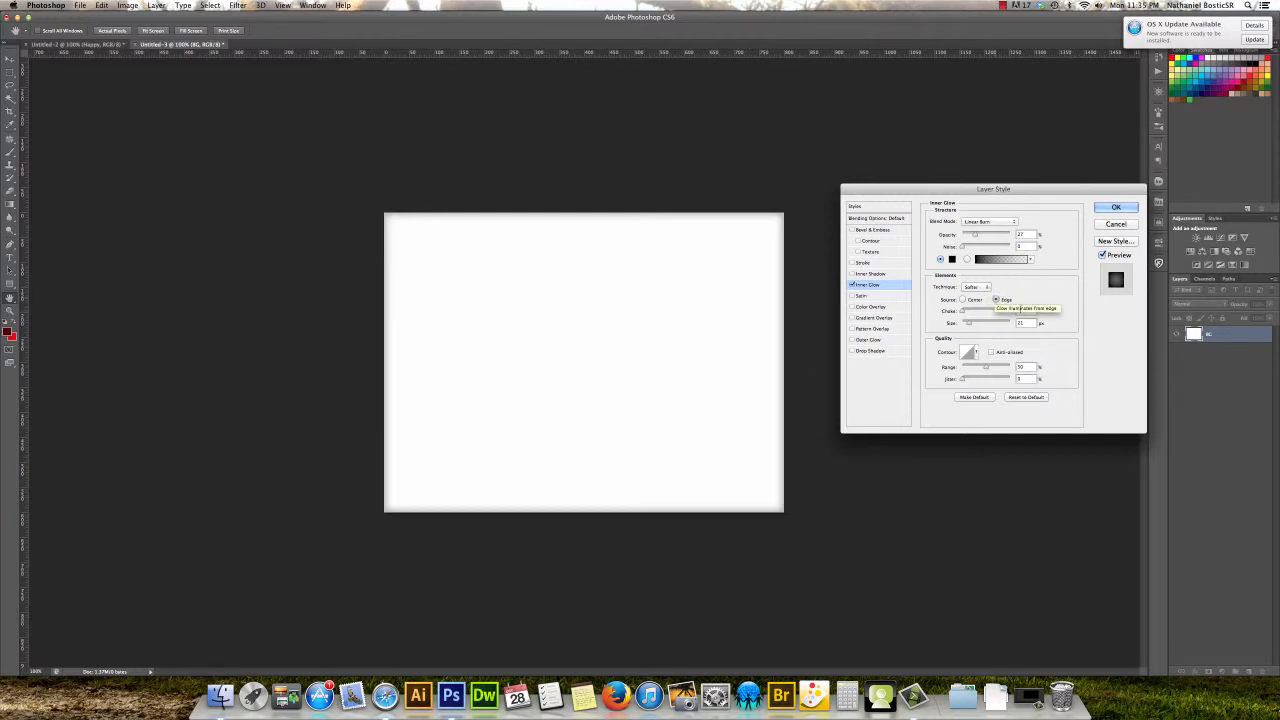
Enlarge the inner glow so it spreads further from the edges, with anti-aliasing on and a range of 100%.
mouse_move(970, 323)
left_mouse_down()
mouse_move(988, 324)
mouse_move(975, 324)
left_mouse_up()
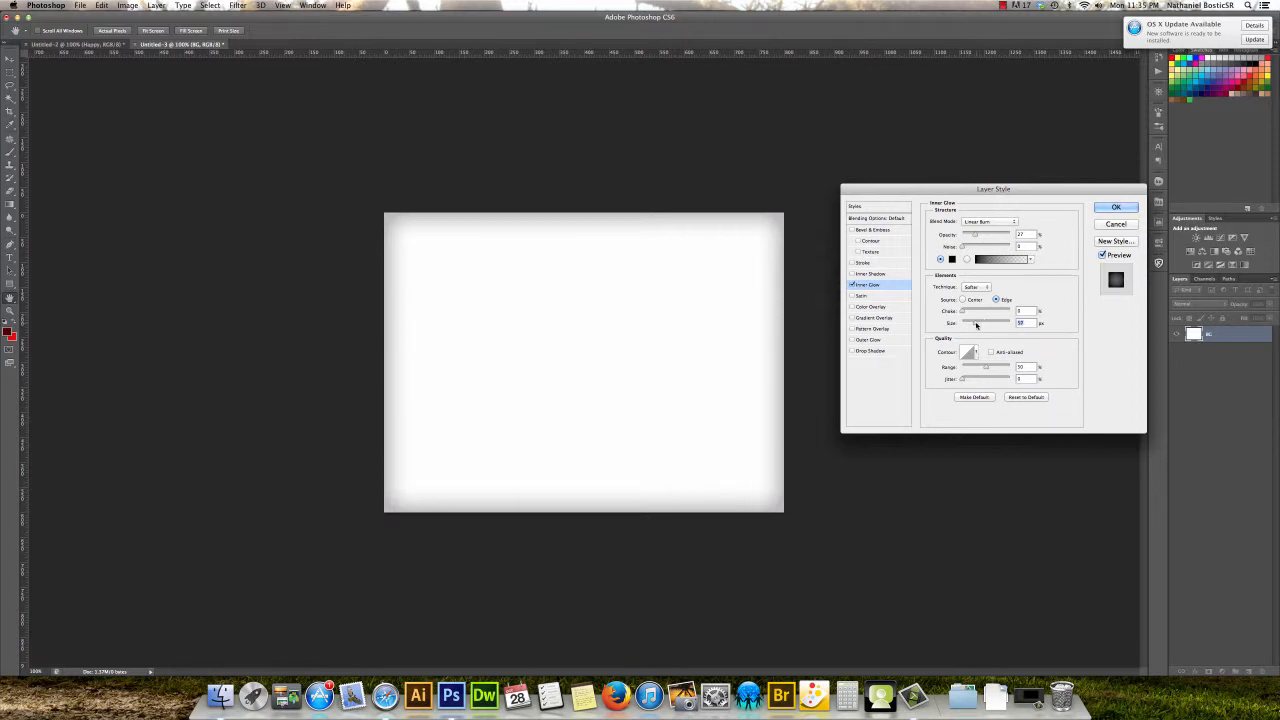
mouse_move(976, 324)
left_mouse_down()
mouse_move(1002, 324)
mouse_move(980, 324)
left_mouse_up()
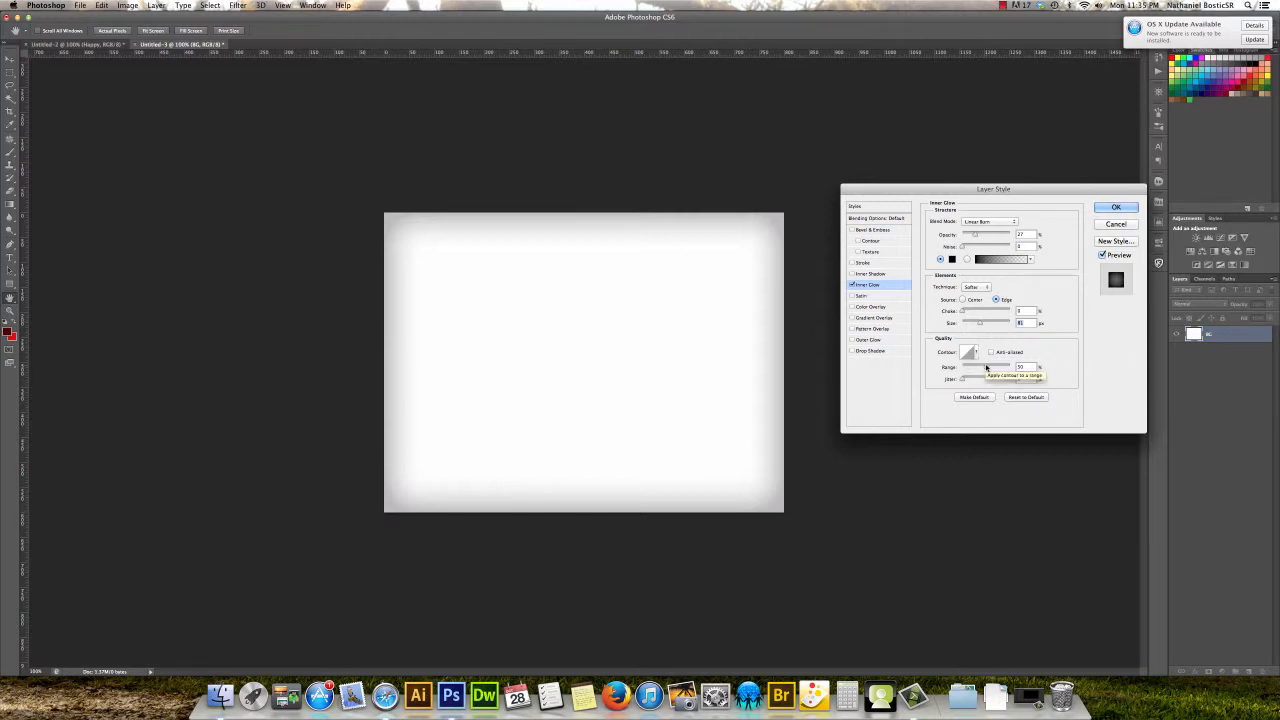
left_click_drag(987, 369, 1021, 368)
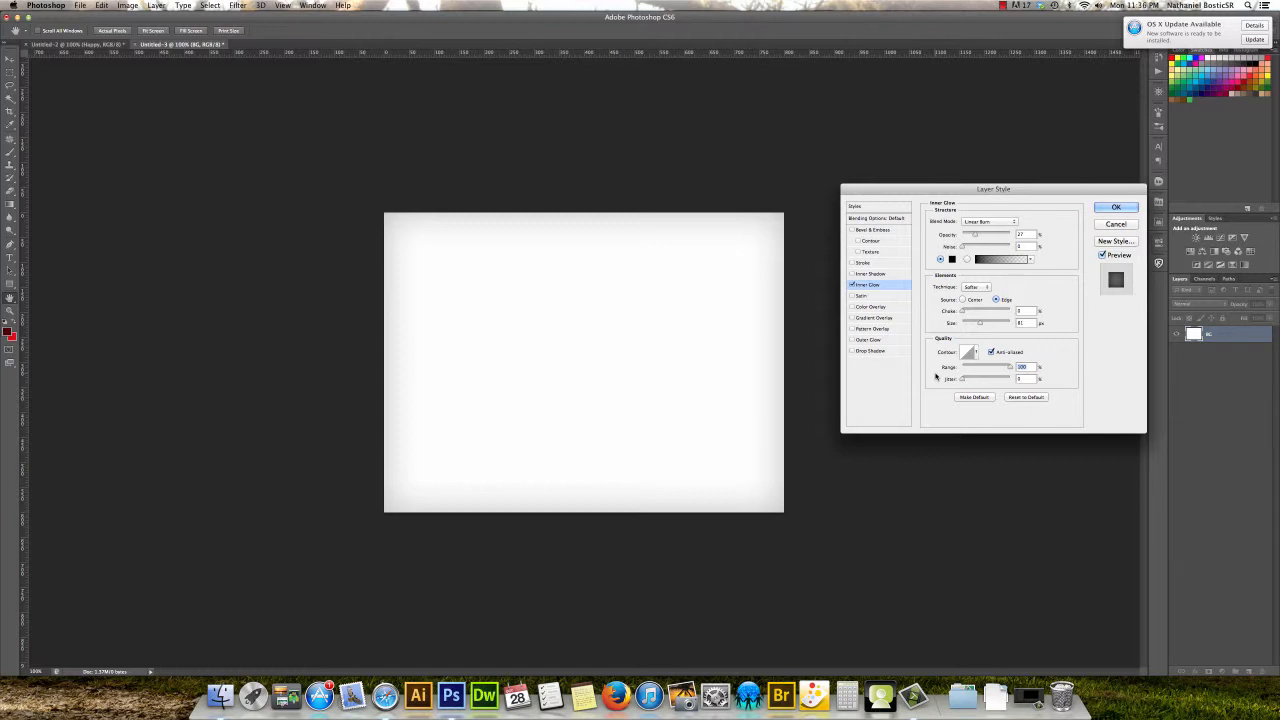
Add a Pattern Overlay to the BG layer using the gray woven pattern from the reset default pattern set.
left_click(874, 330)
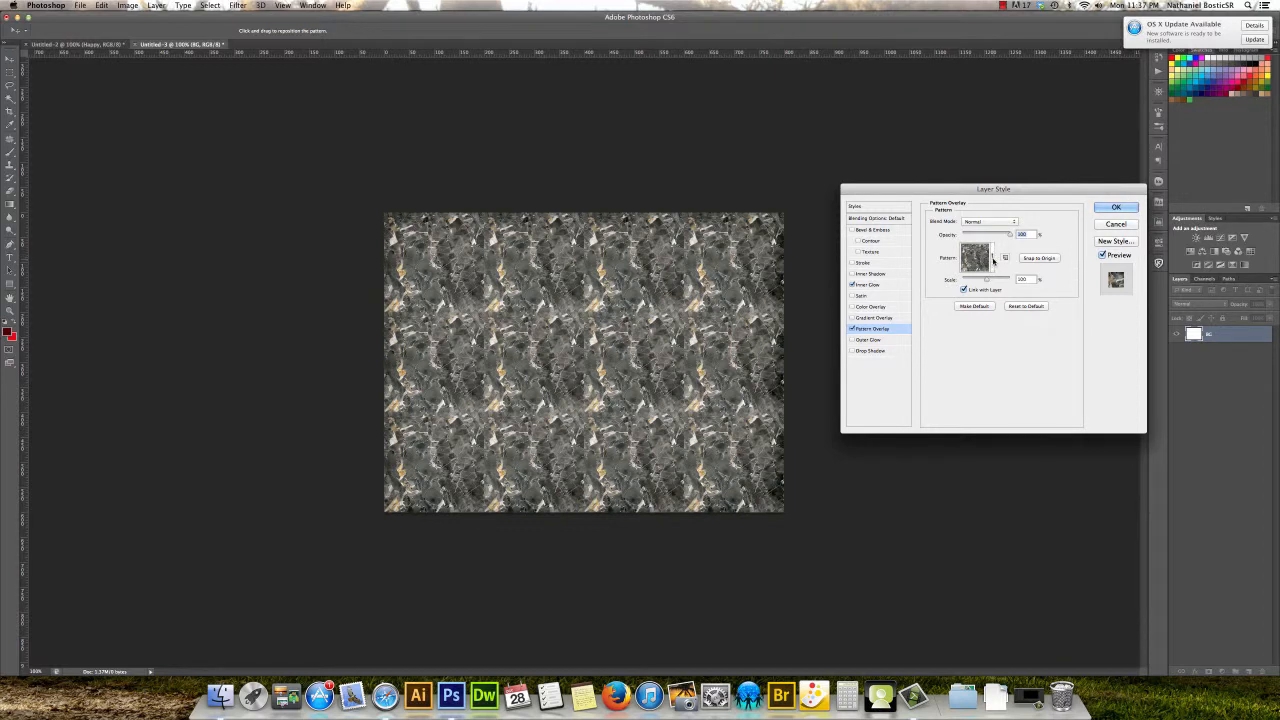
left_click(993, 255)
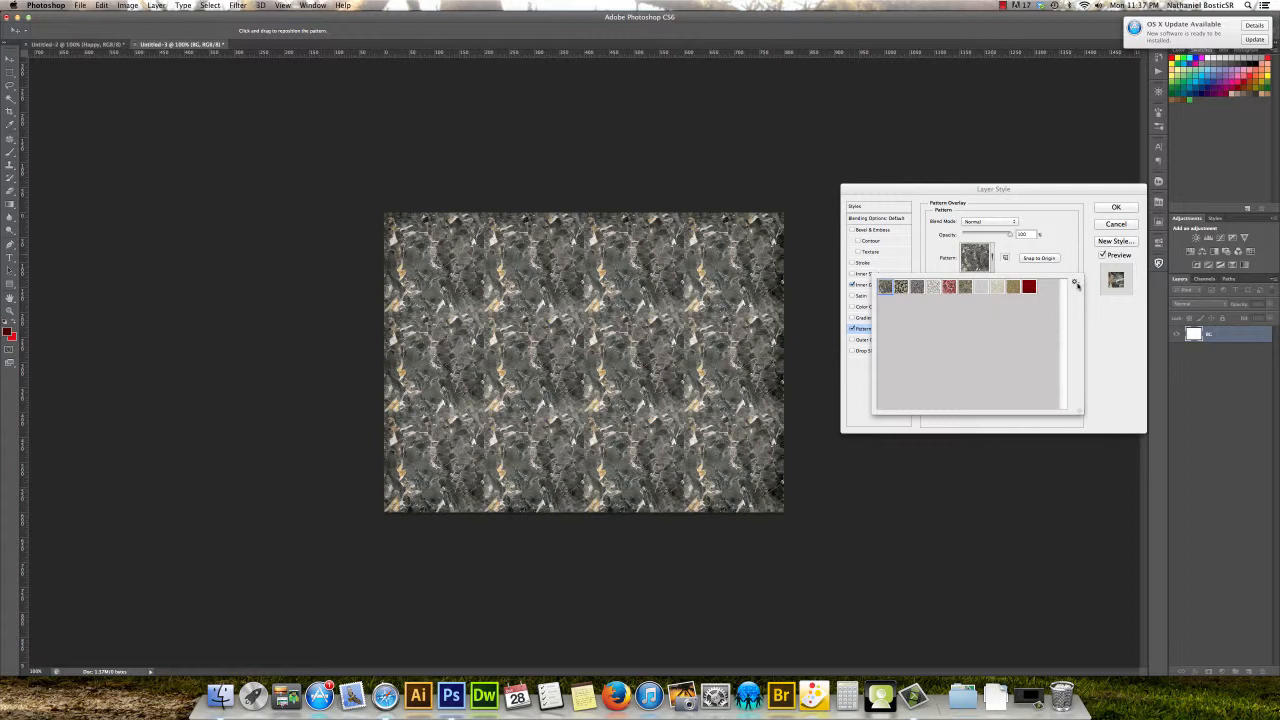
left_click(1074, 285)
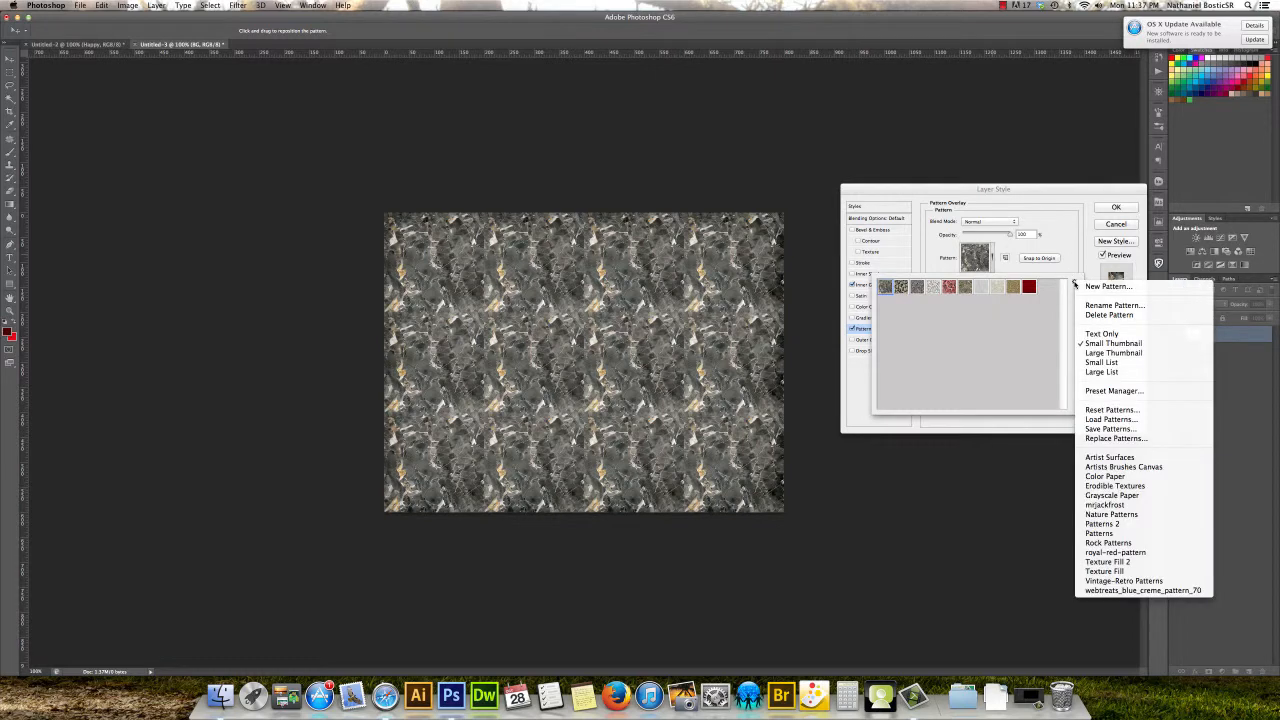
left_click(1113, 410)
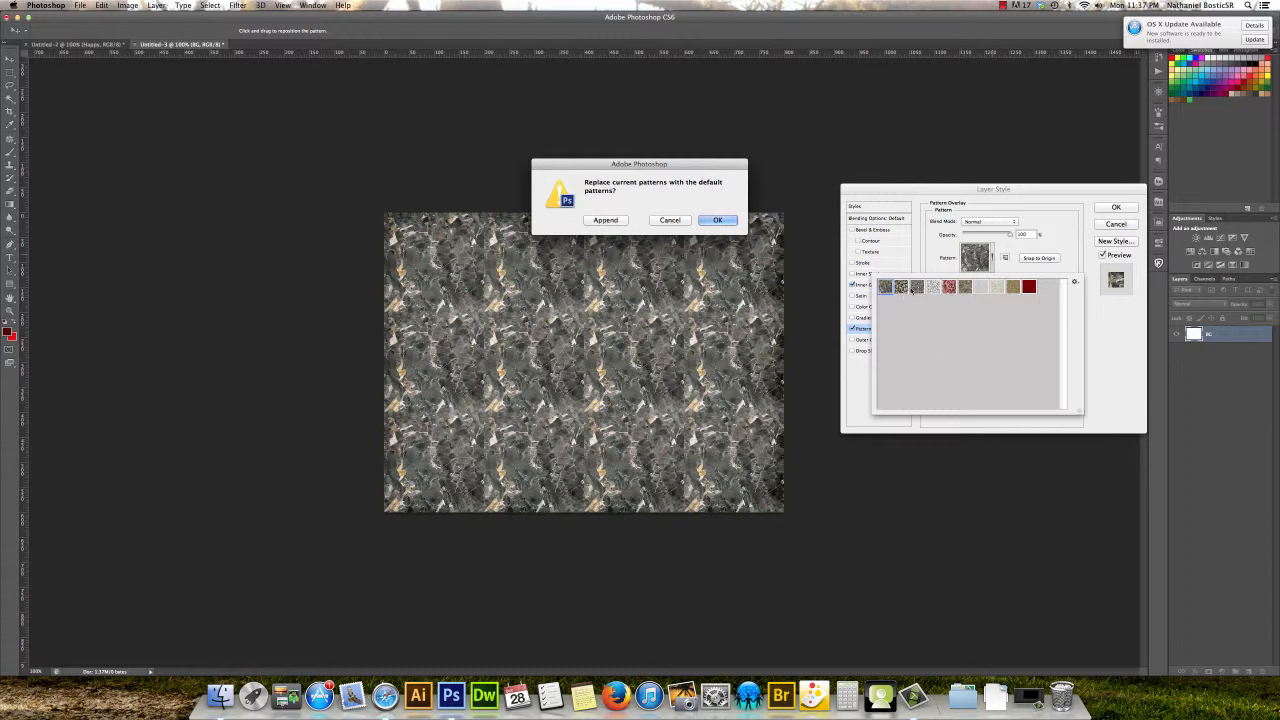
left_click(714, 221)
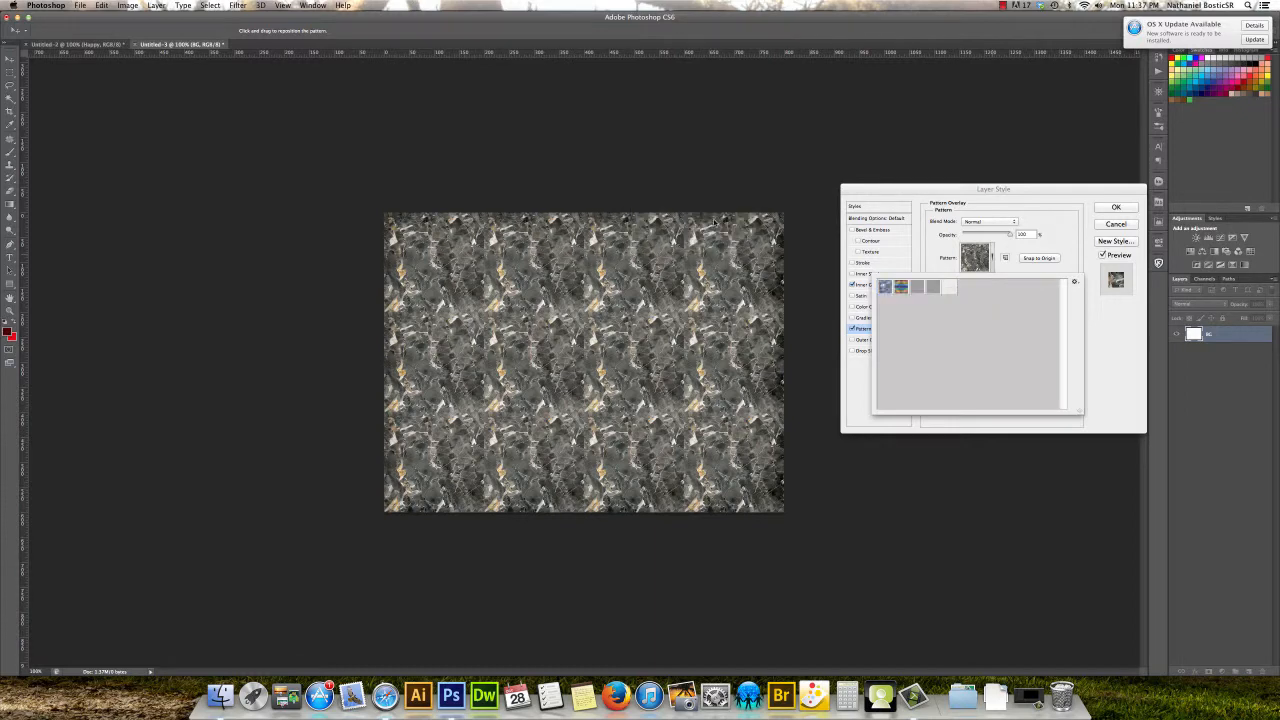
left_click(932, 288)
left_click(916, 289)
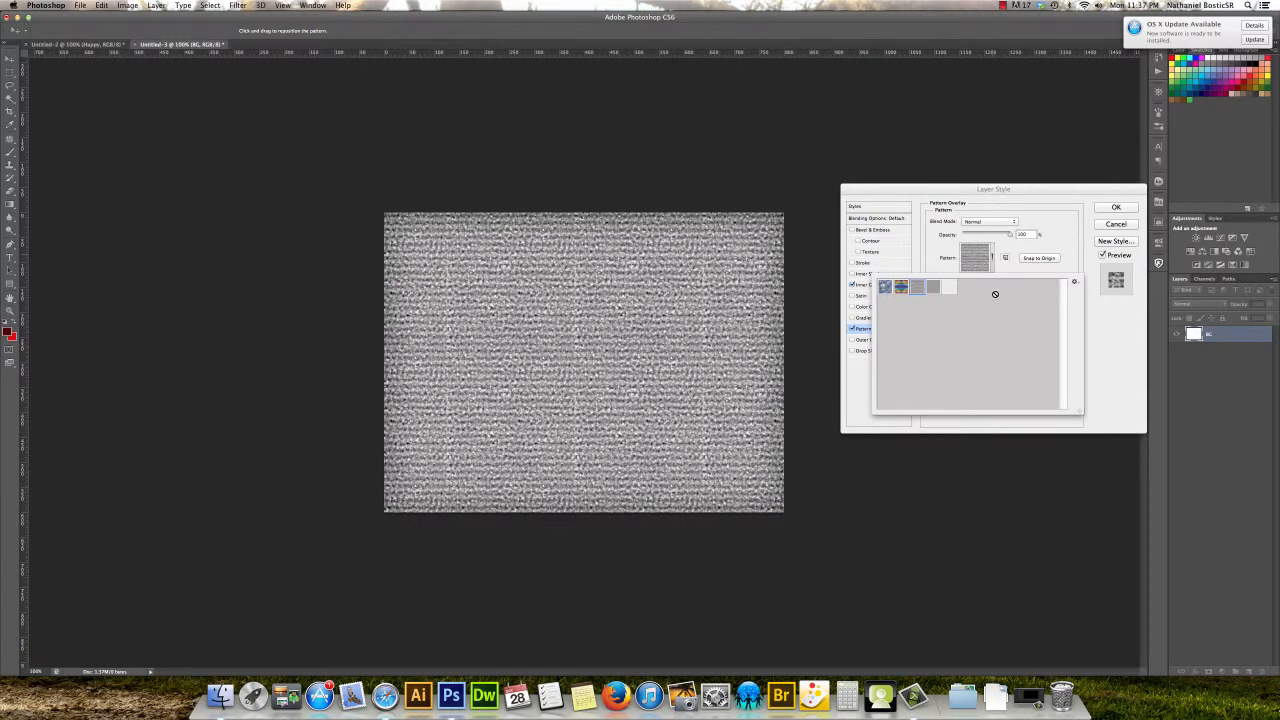
Replace the pattern set with Patterns and try several of its patterns as the BG layer's overlay.
left_click(1074, 283)
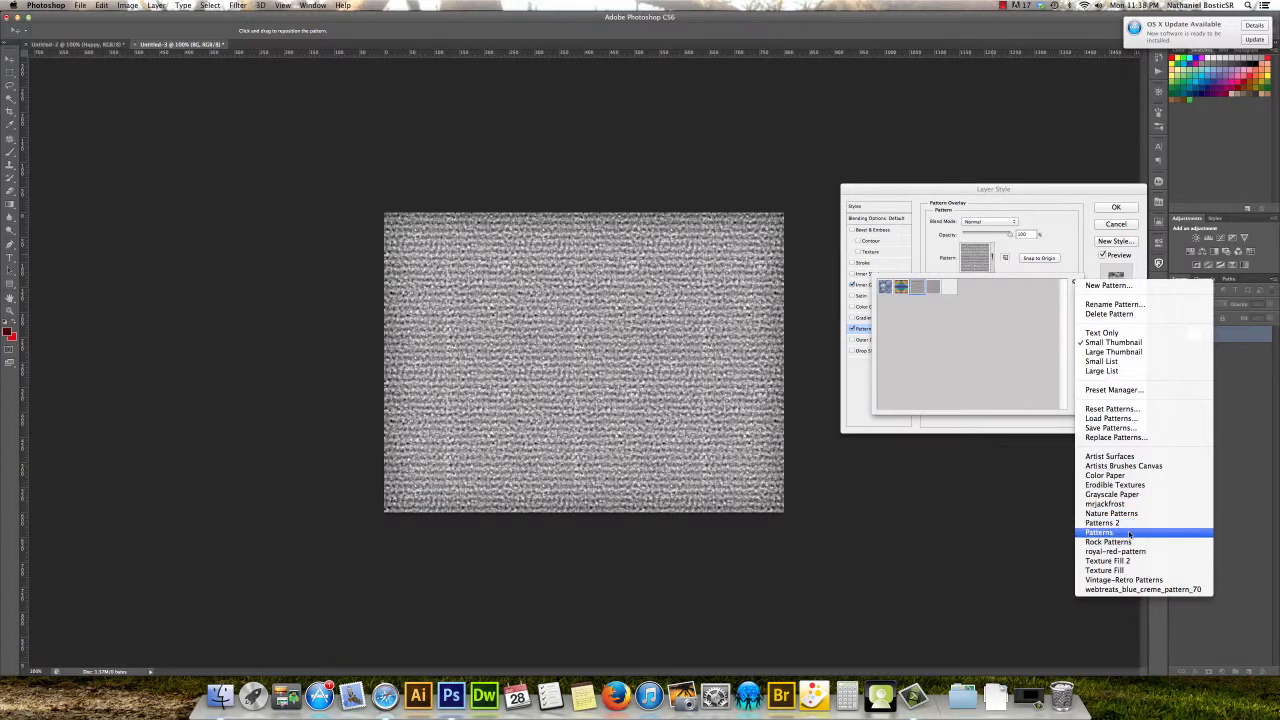
left_click(1130, 535)
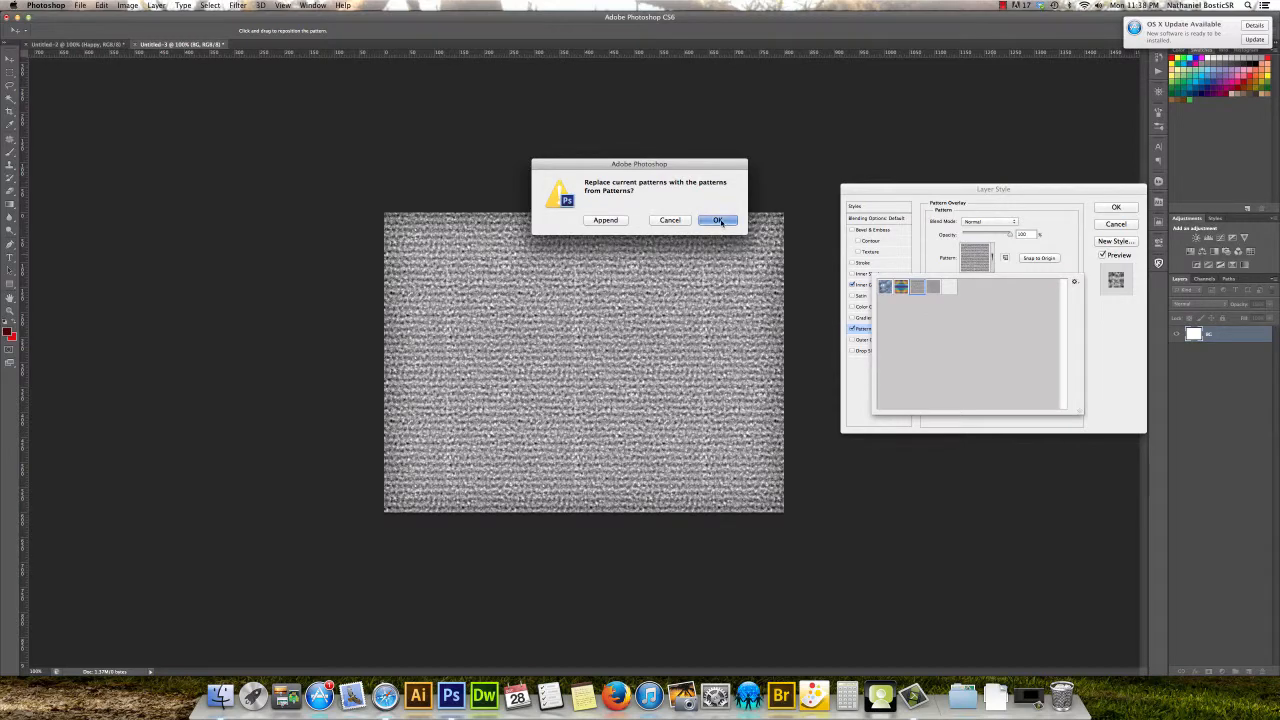
left_click(719, 220)
left_click(901, 288)
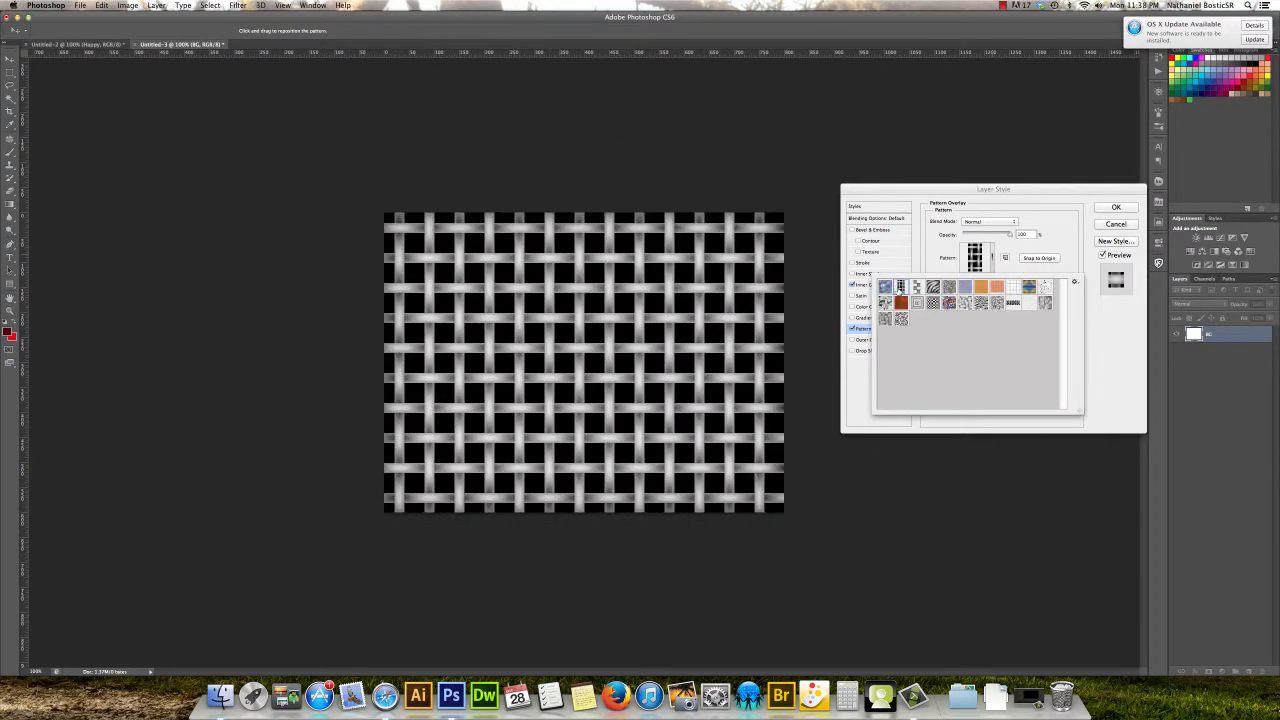
left_click(899, 290)
key("Right")
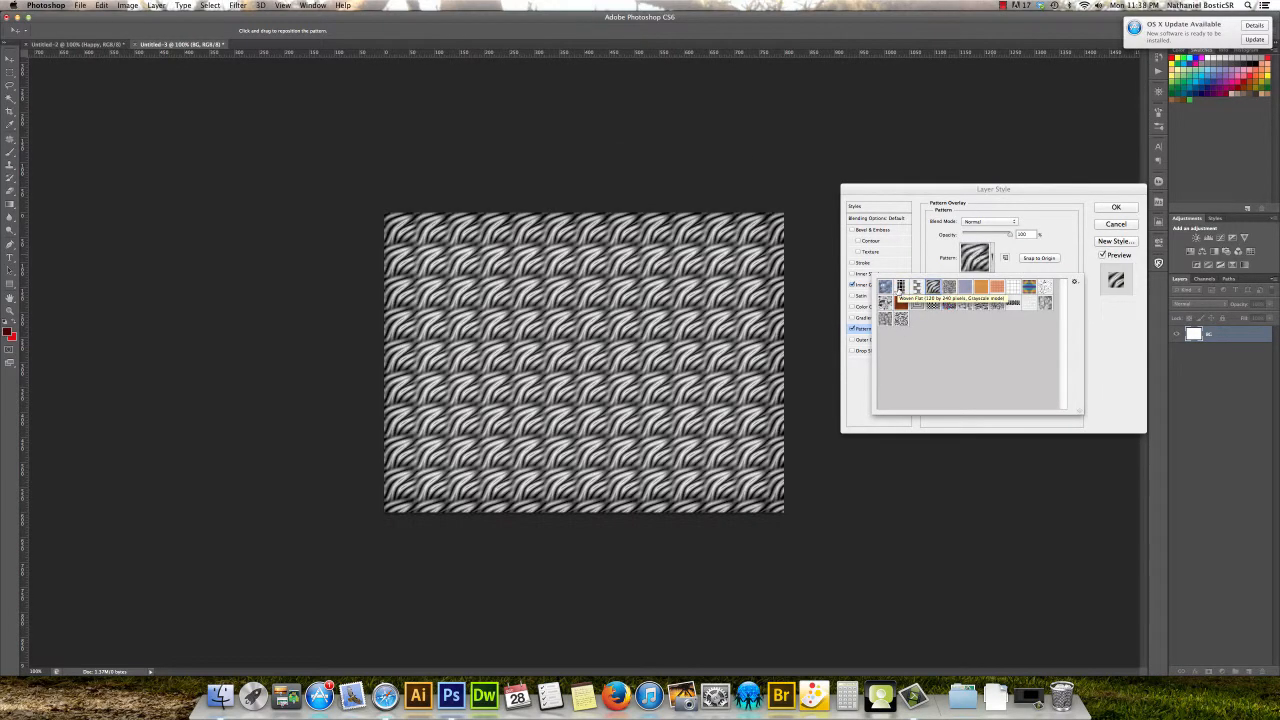
key("Right")
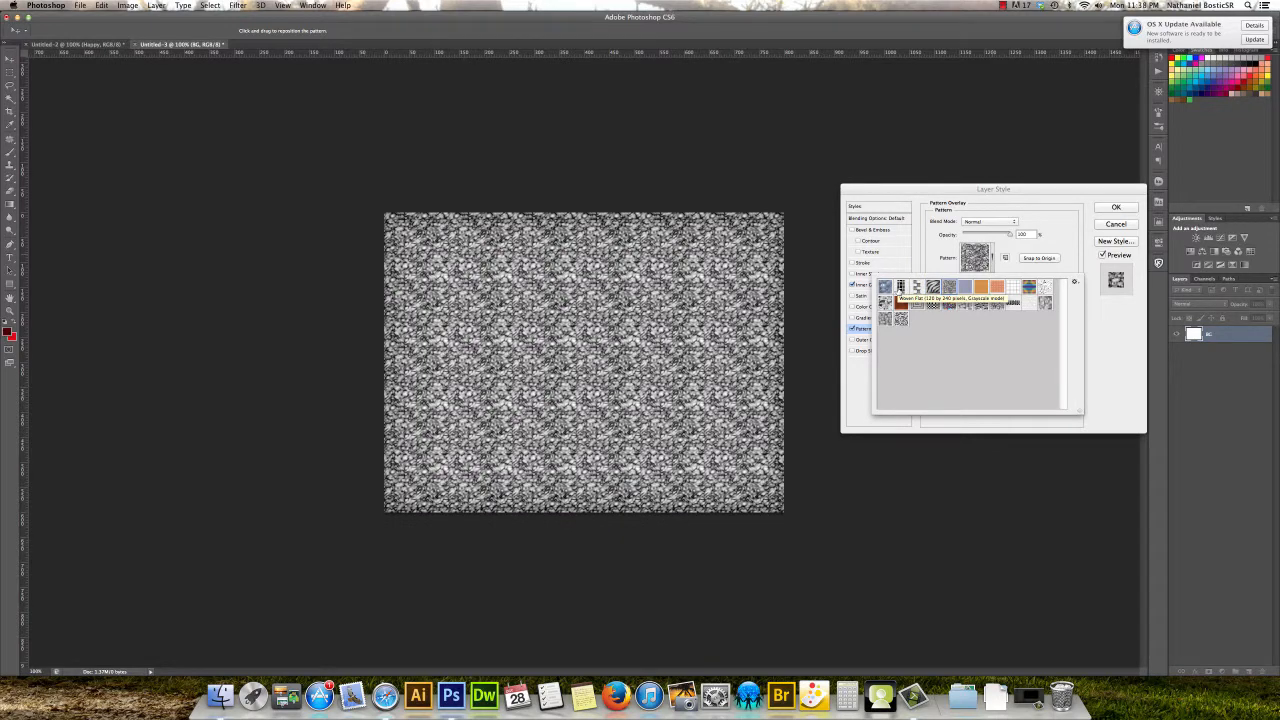
key("Right")
key("Right")
key("Right")
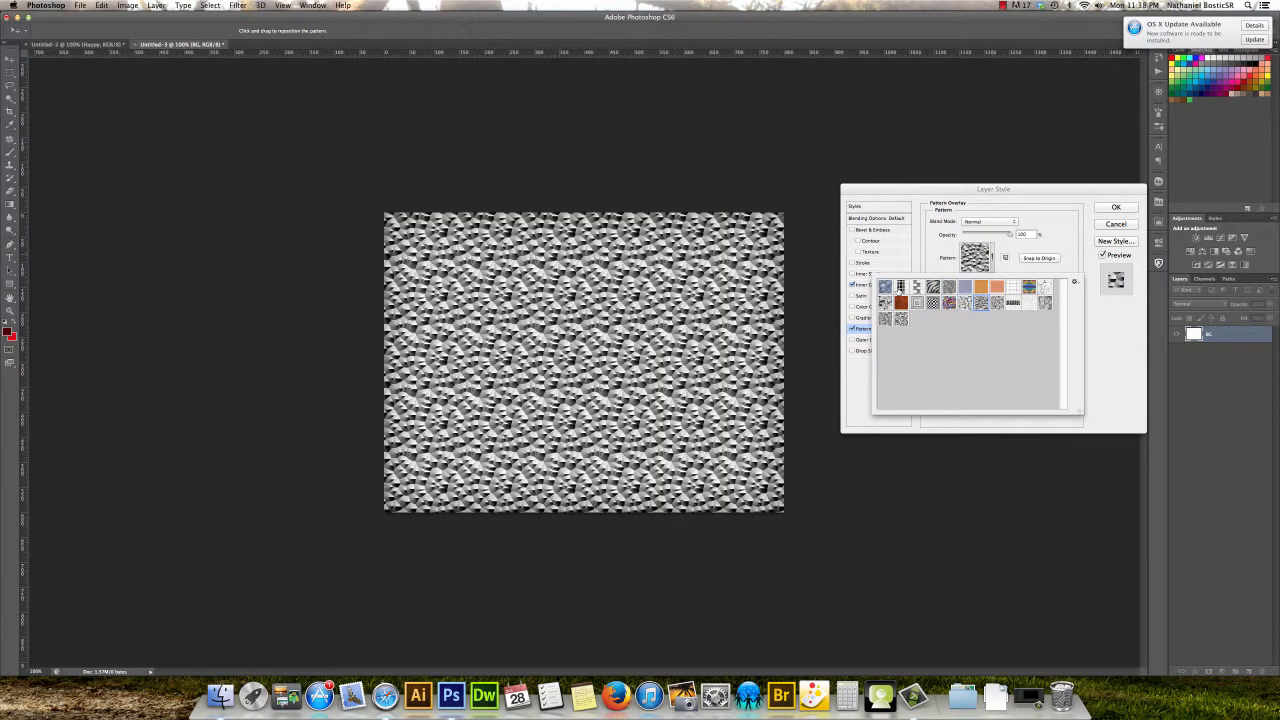
key("Right")
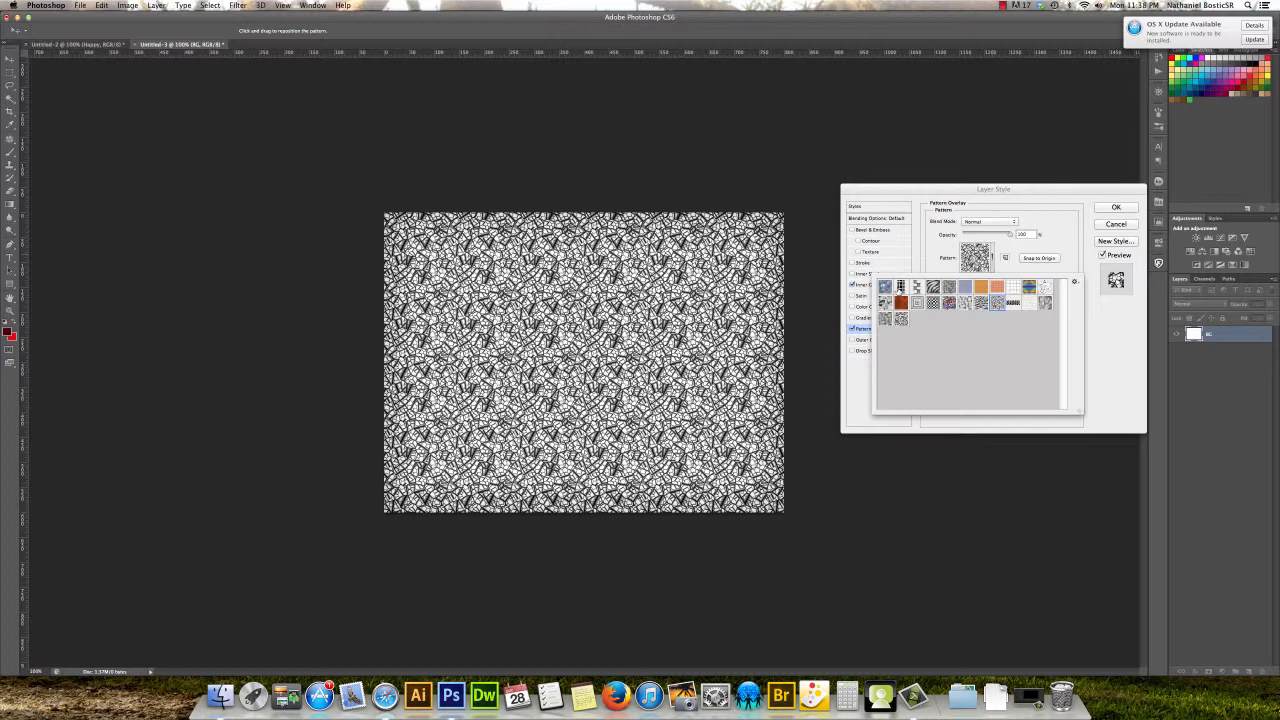
key("Right")
key("Right")
key("Right")
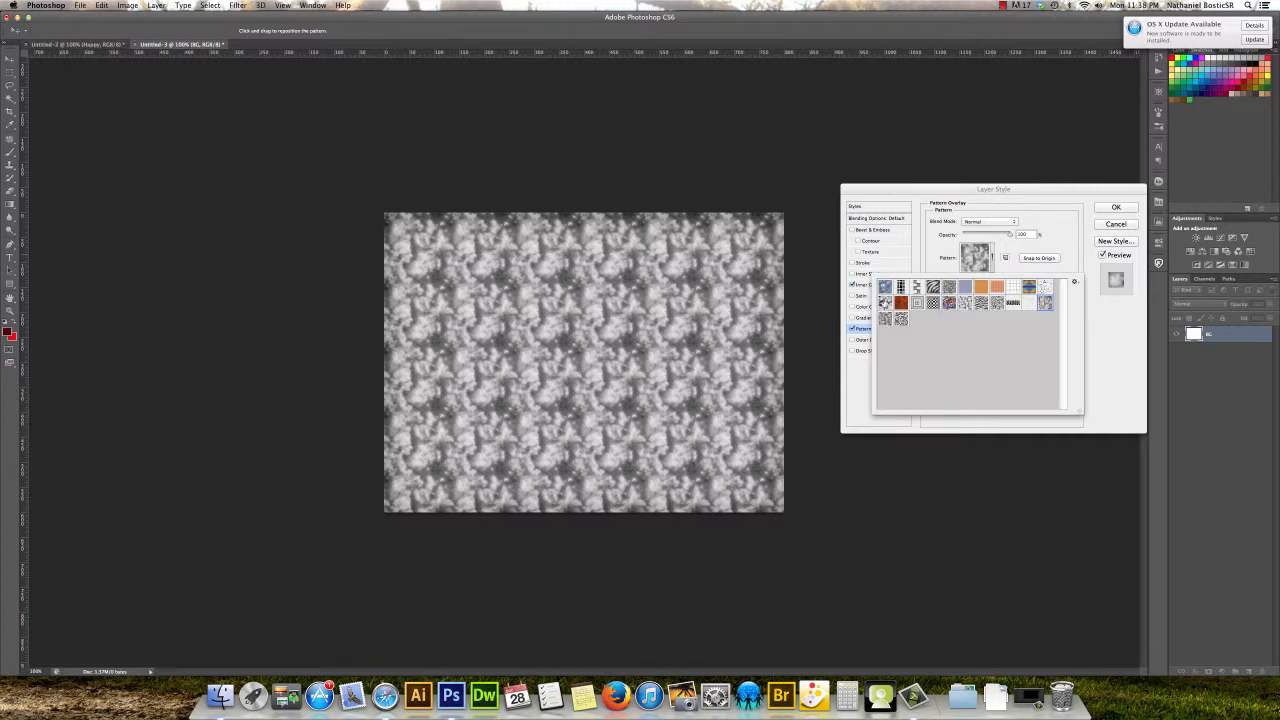
left_click(883, 302)
Replace the pattern set with Patterns 2 and try its gray textures, including Streaks, on the BG layer.
left_click(1075, 282)
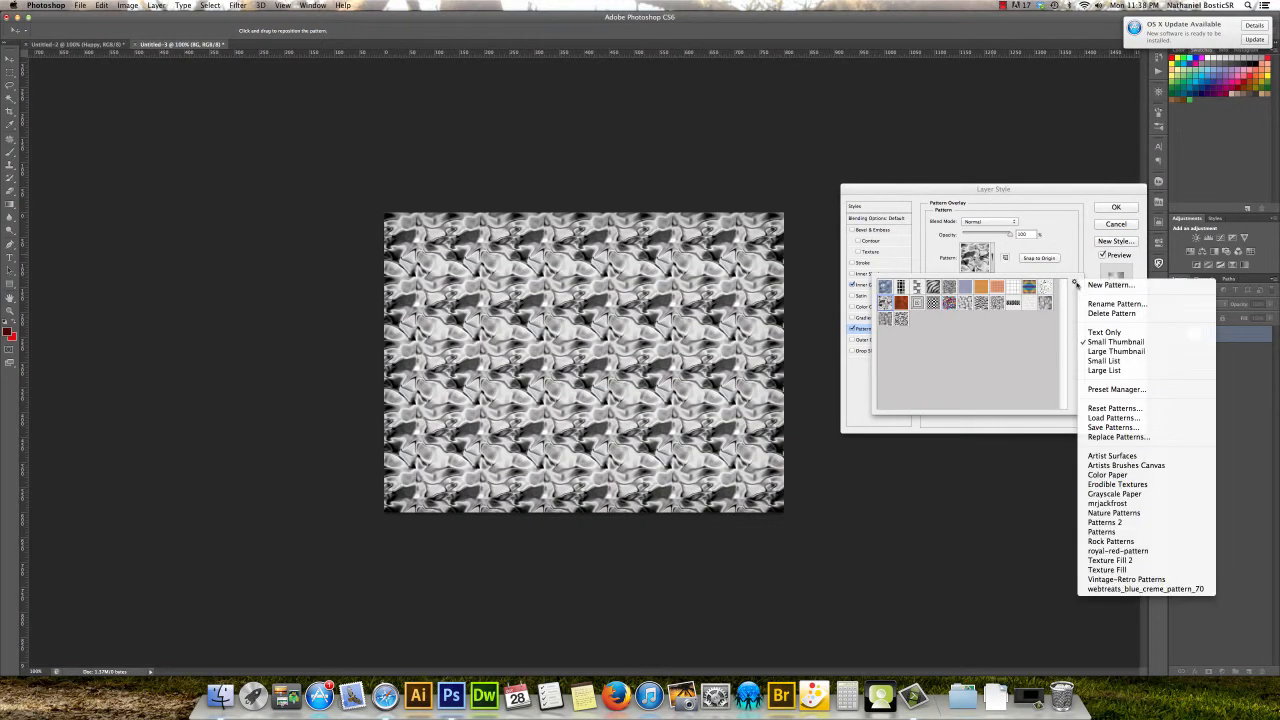
left_click(1122, 522)
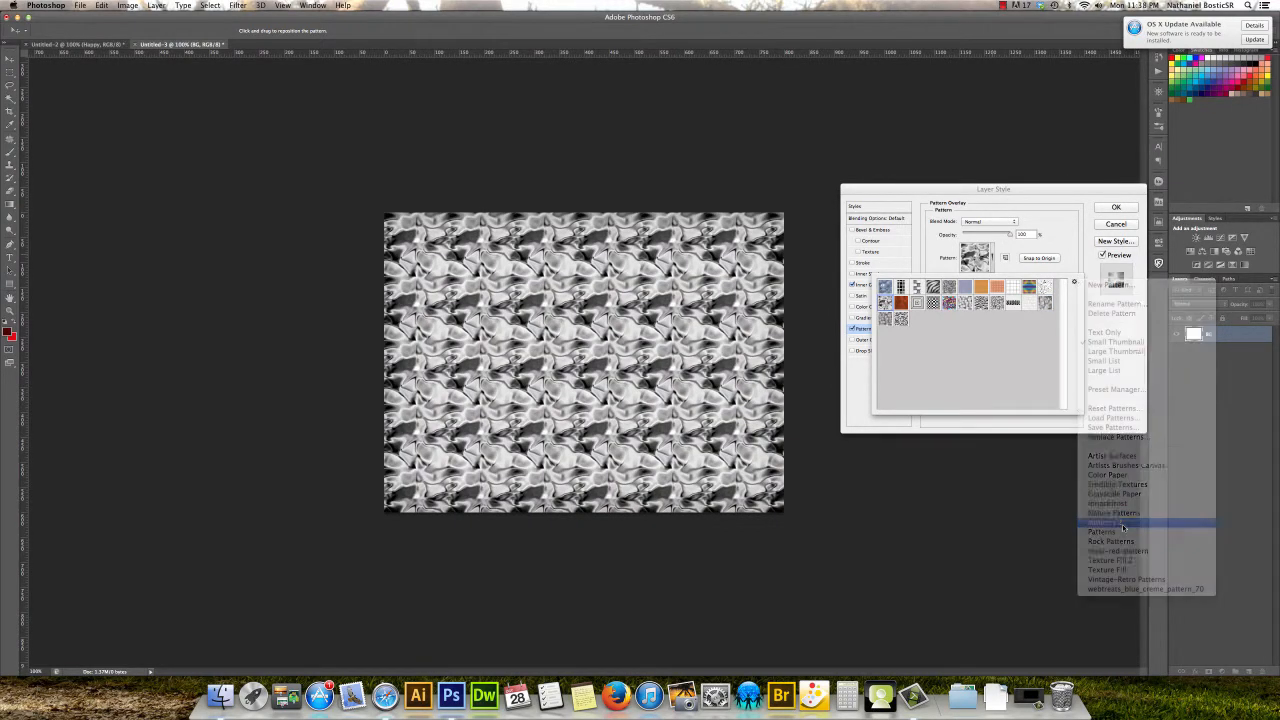
left_click(717, 220)
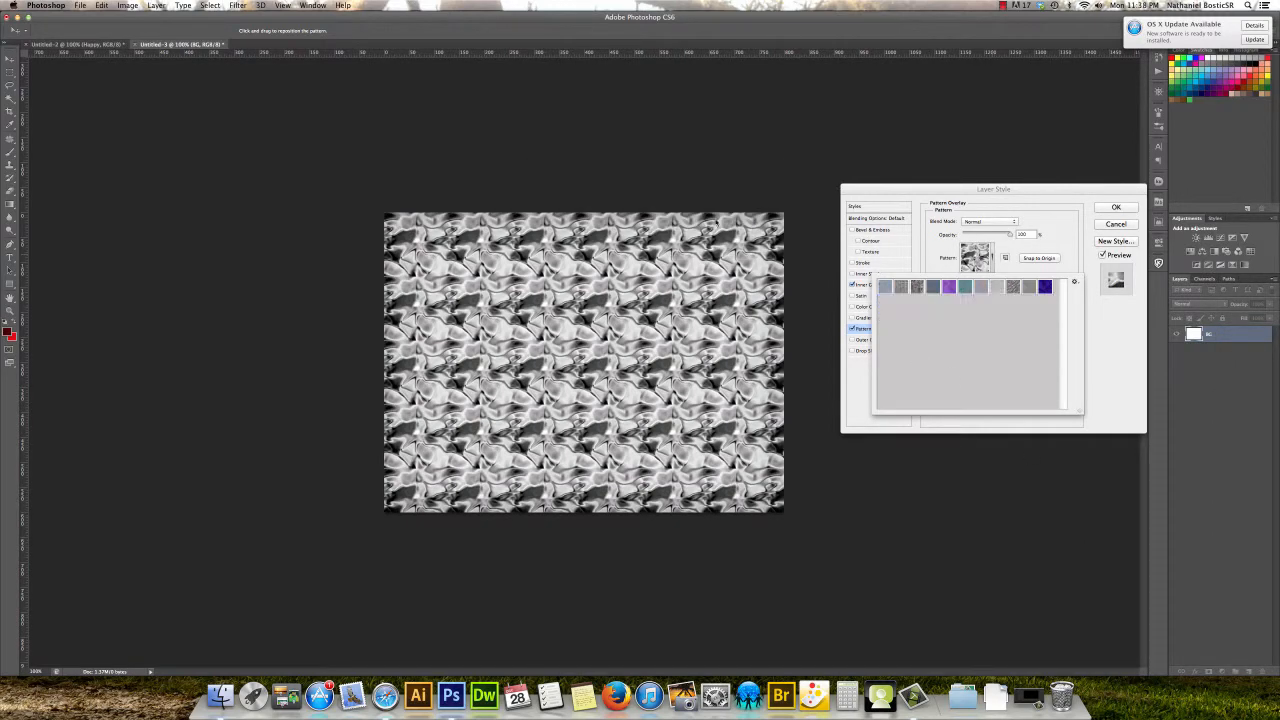
left_click(900, 288)
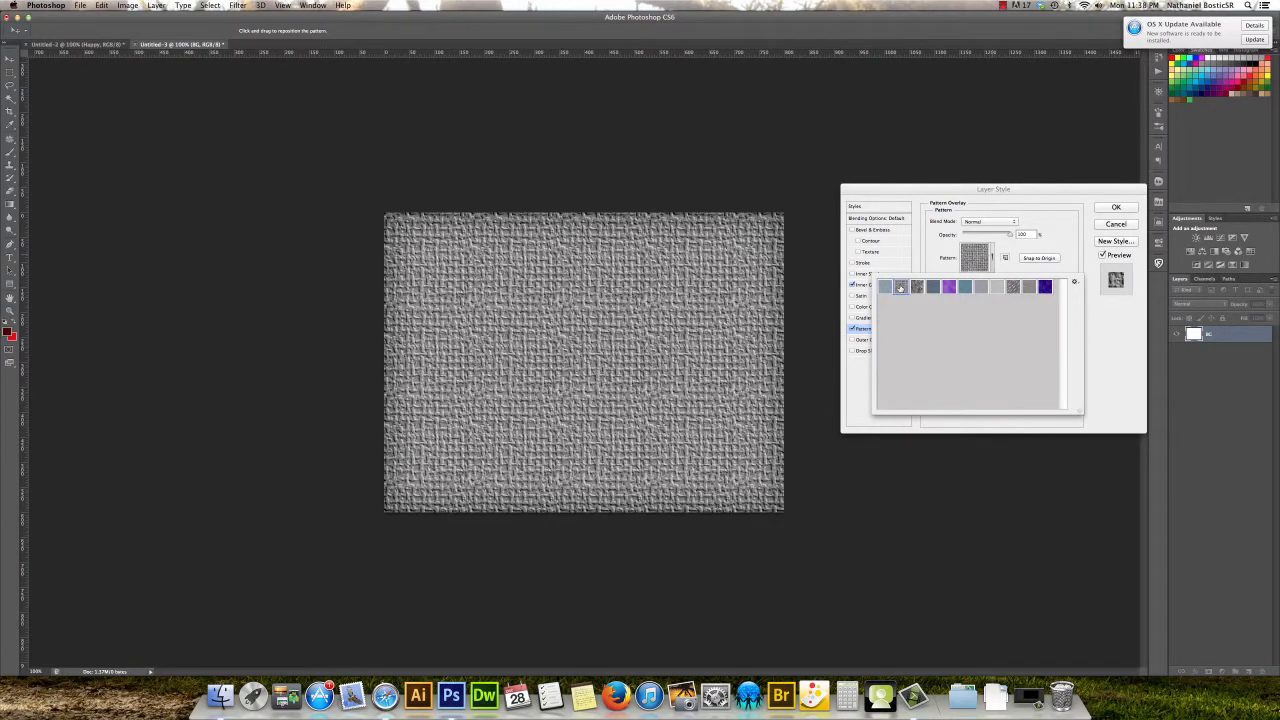
left_click(1029, 288)
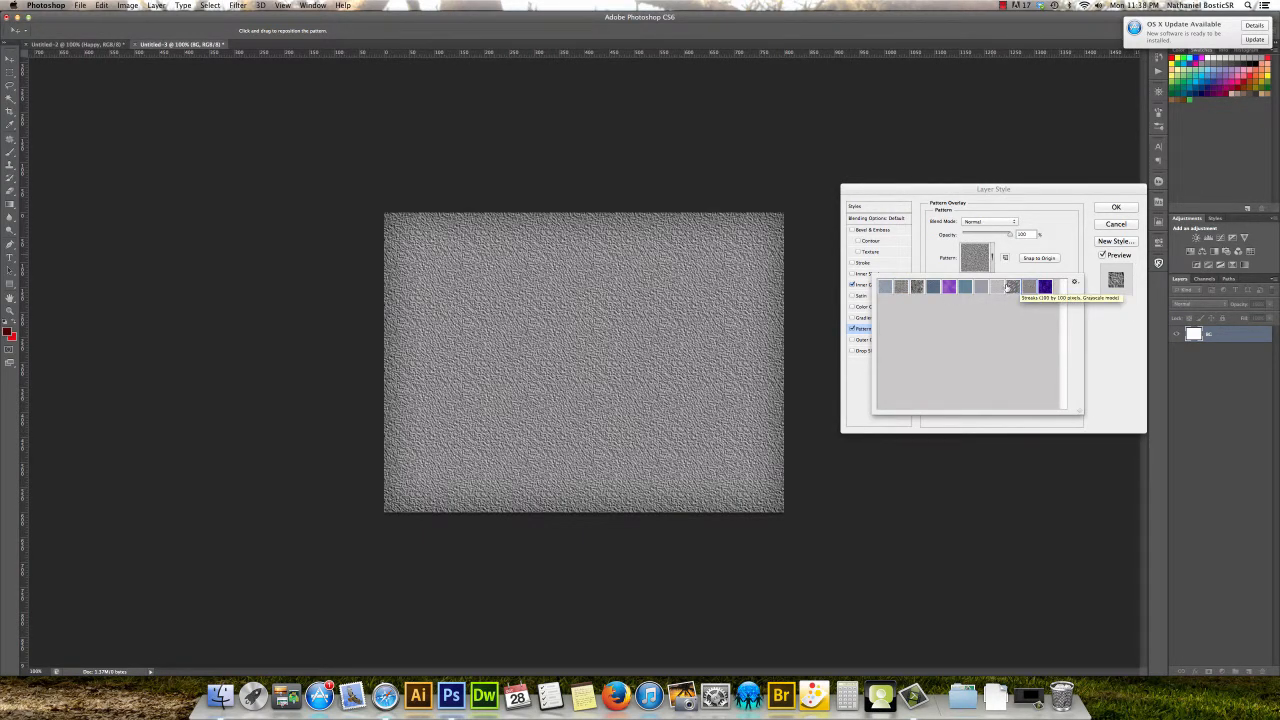
Replace the pattern set with Rock Patterns and try its stone textures on the BG layer.
left_click(1074, 282)
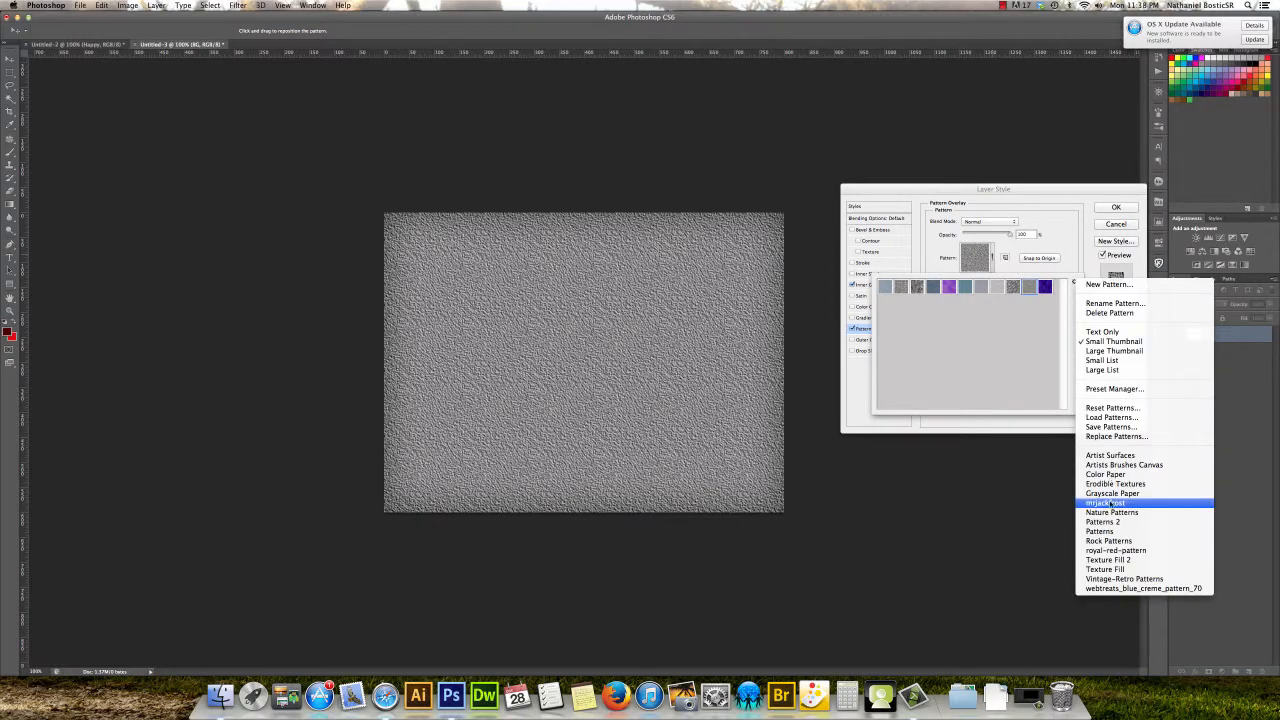
left_click(1108, 541)
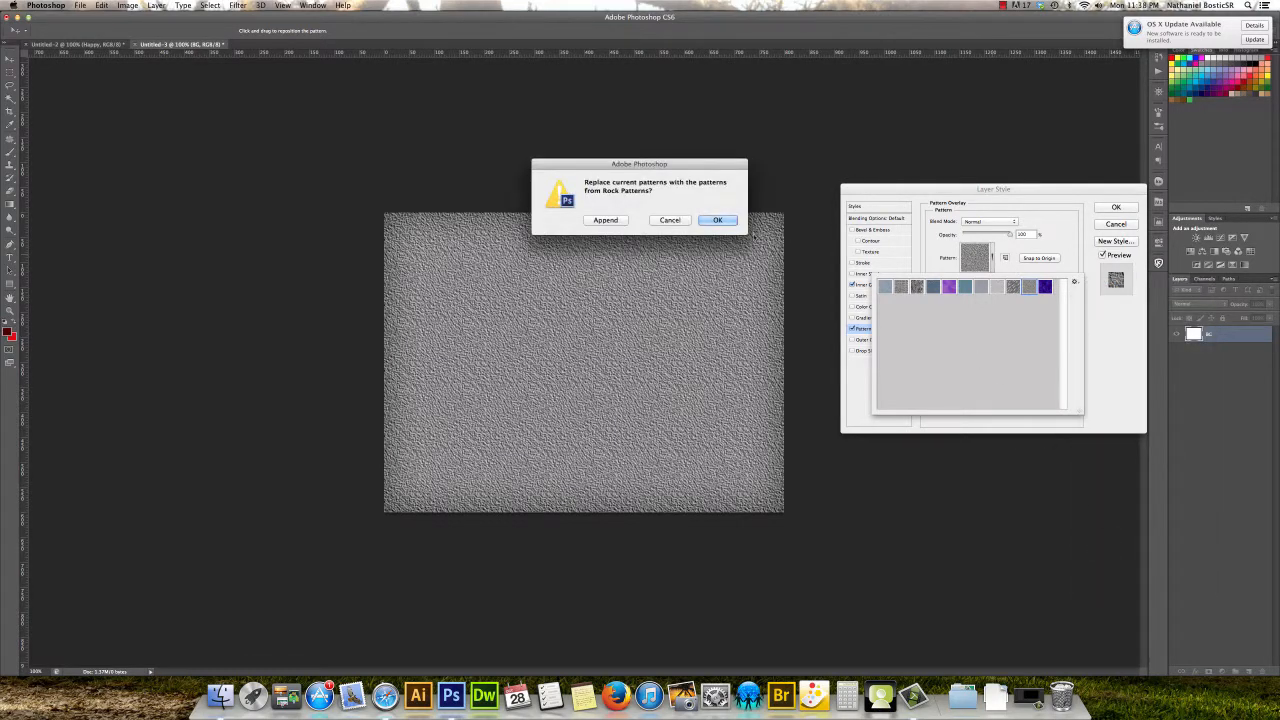
key("Return")
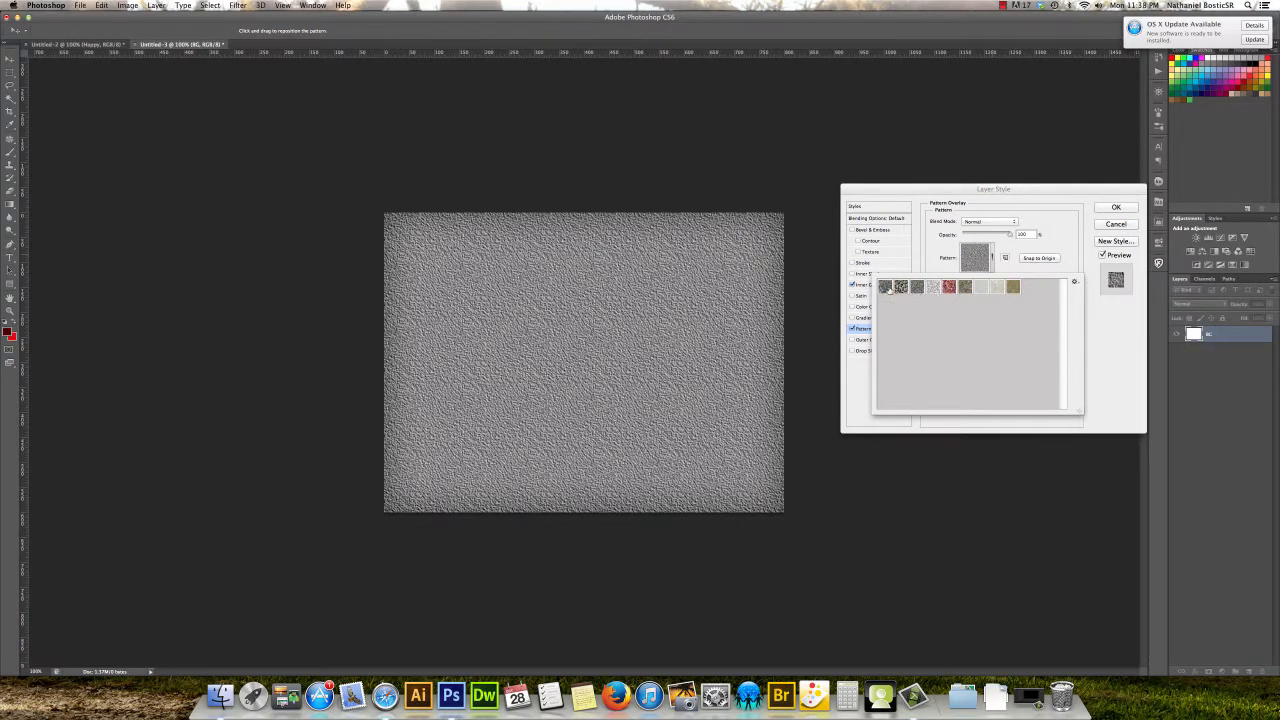
left_click(890, 289)
left_click(916, 288)
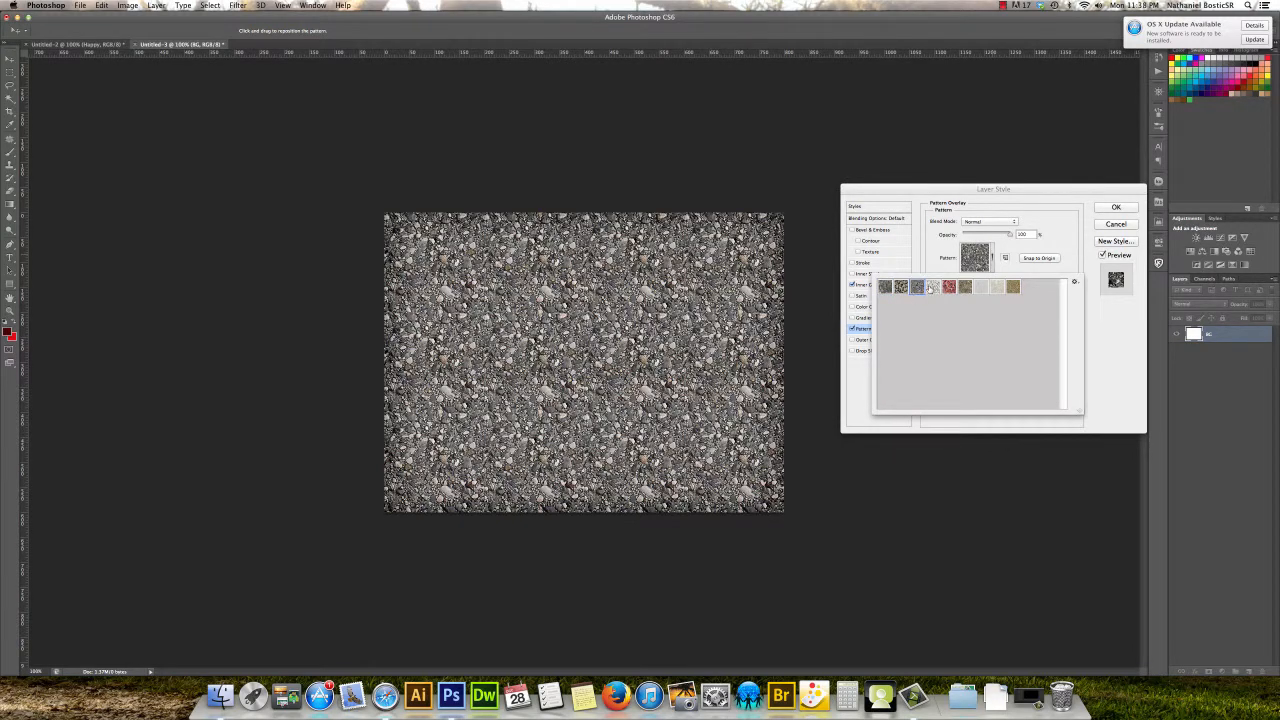
left_click(931, 288)
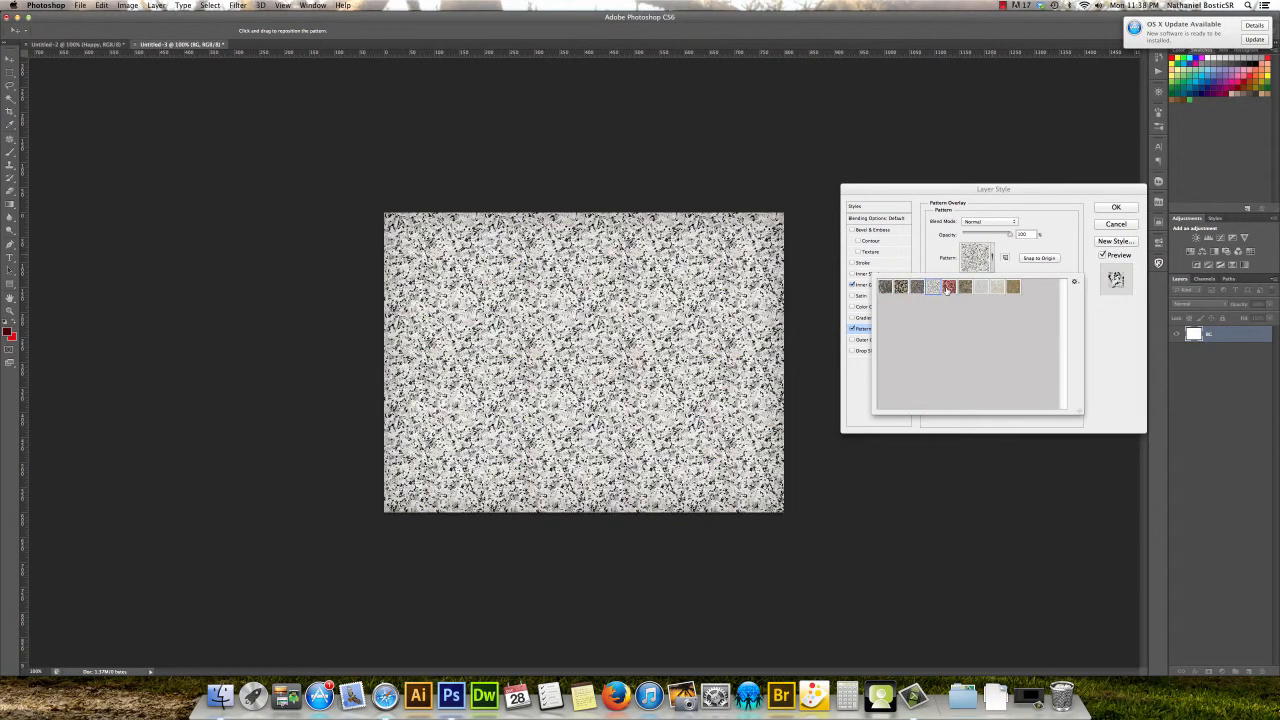
Load the Grayscale Paper pattern set in place of the current one and apply its Dark Weave pattern to the BG layer's overlay.
left_click(1074, 284)
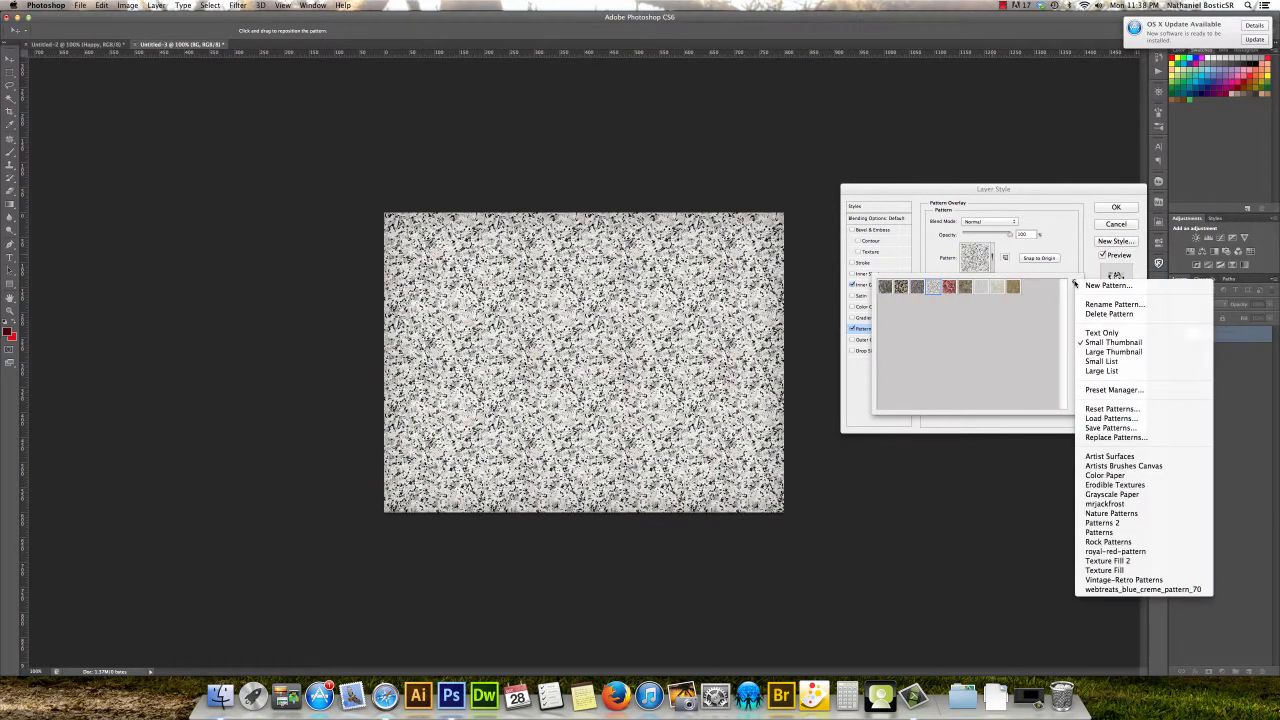
left_click(1116, 494)
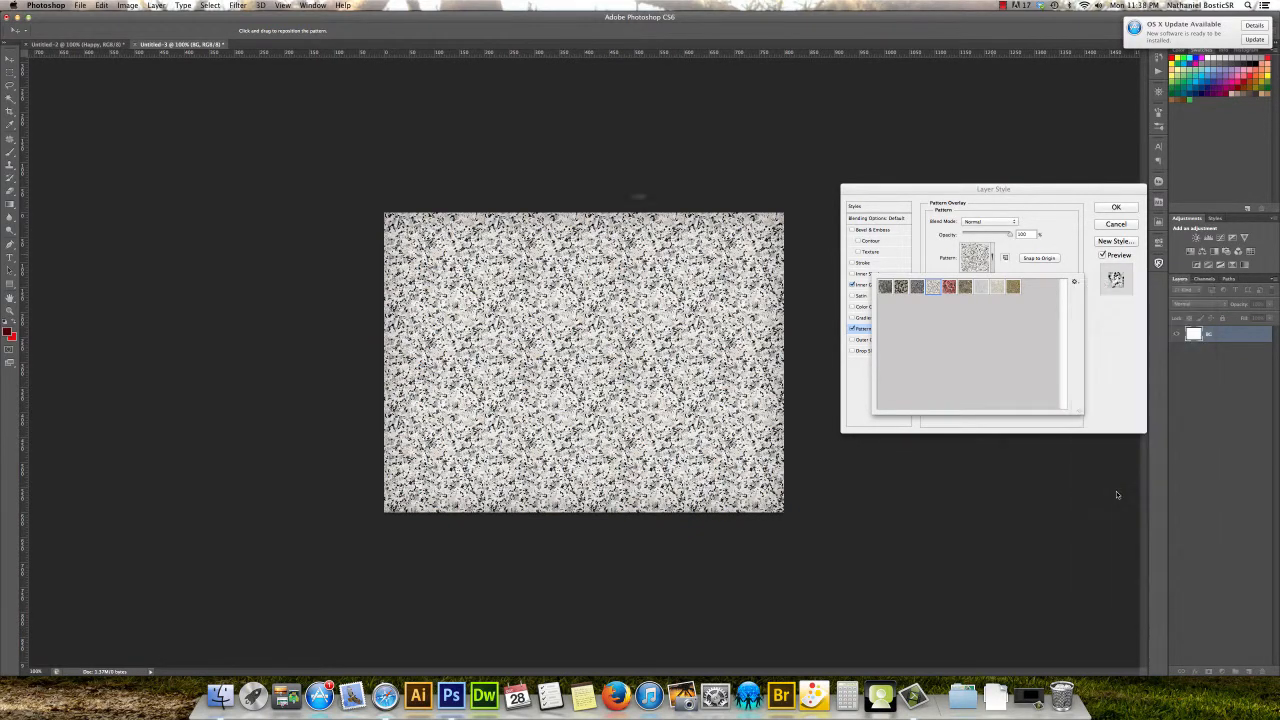
left_click(719, 222)
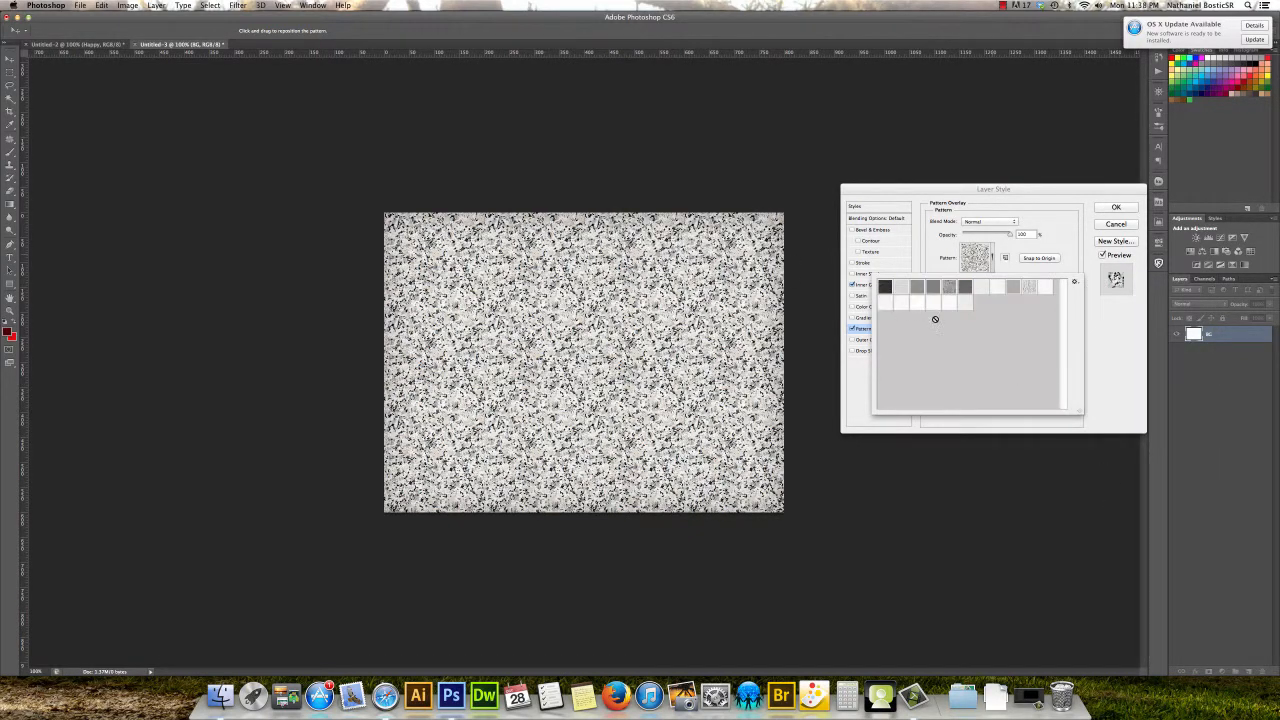
left_click(901, 290)
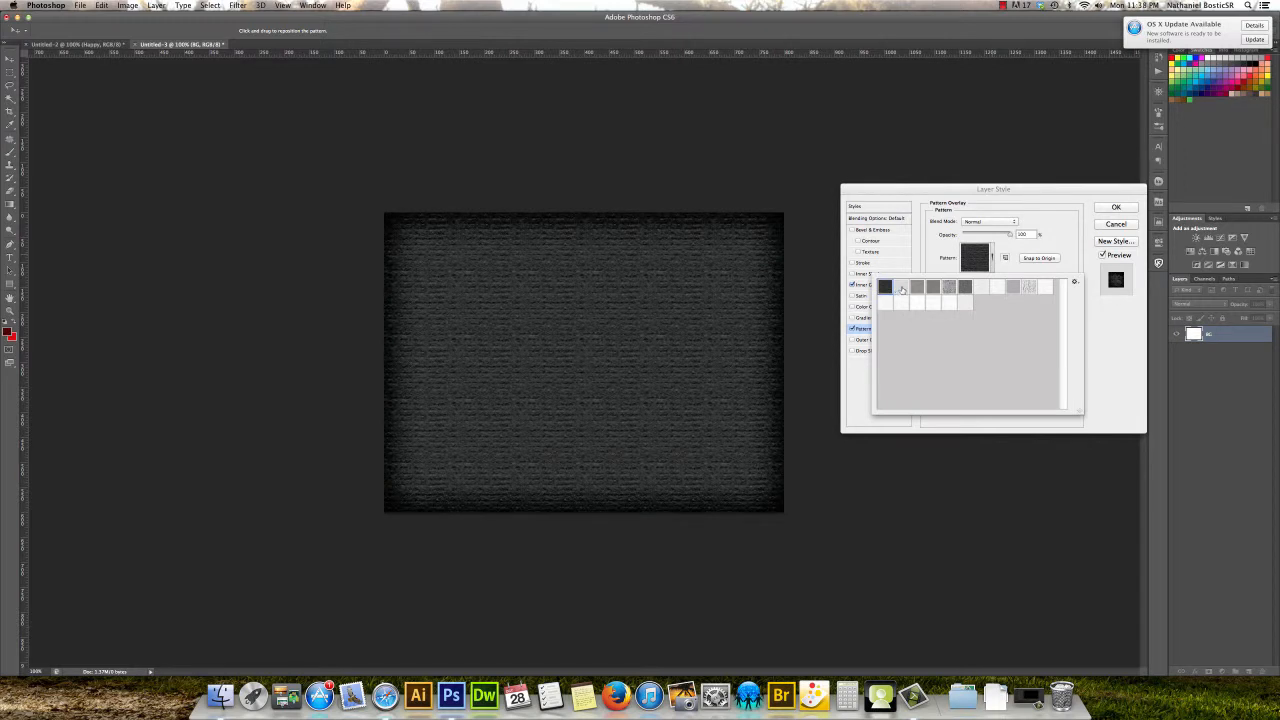
left_click(965, 288)
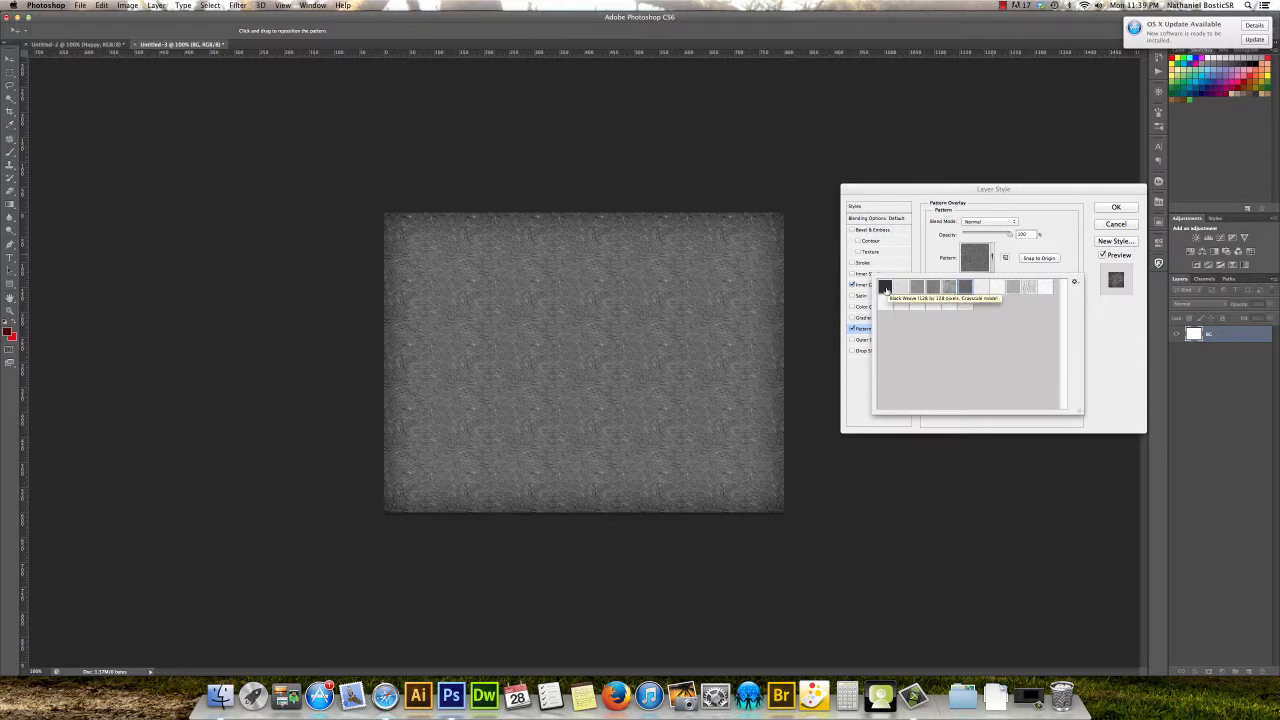
left_click(885, 289)
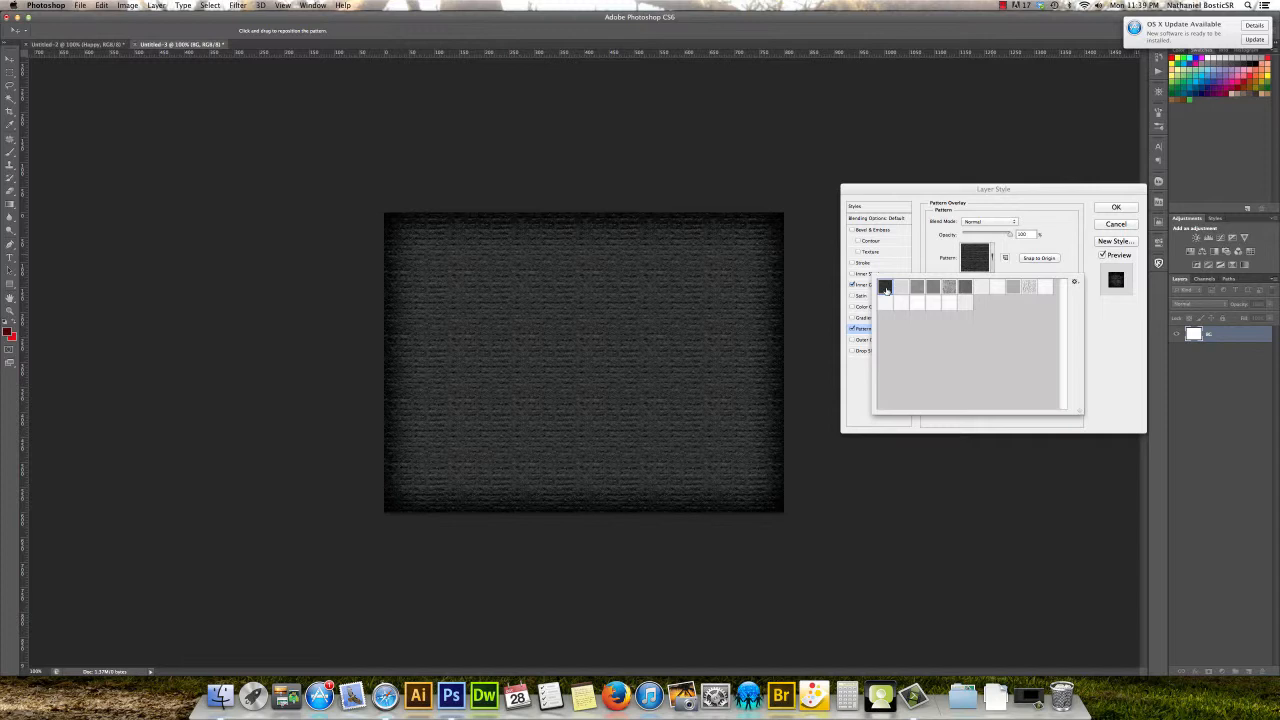
left_click(1069, 236)
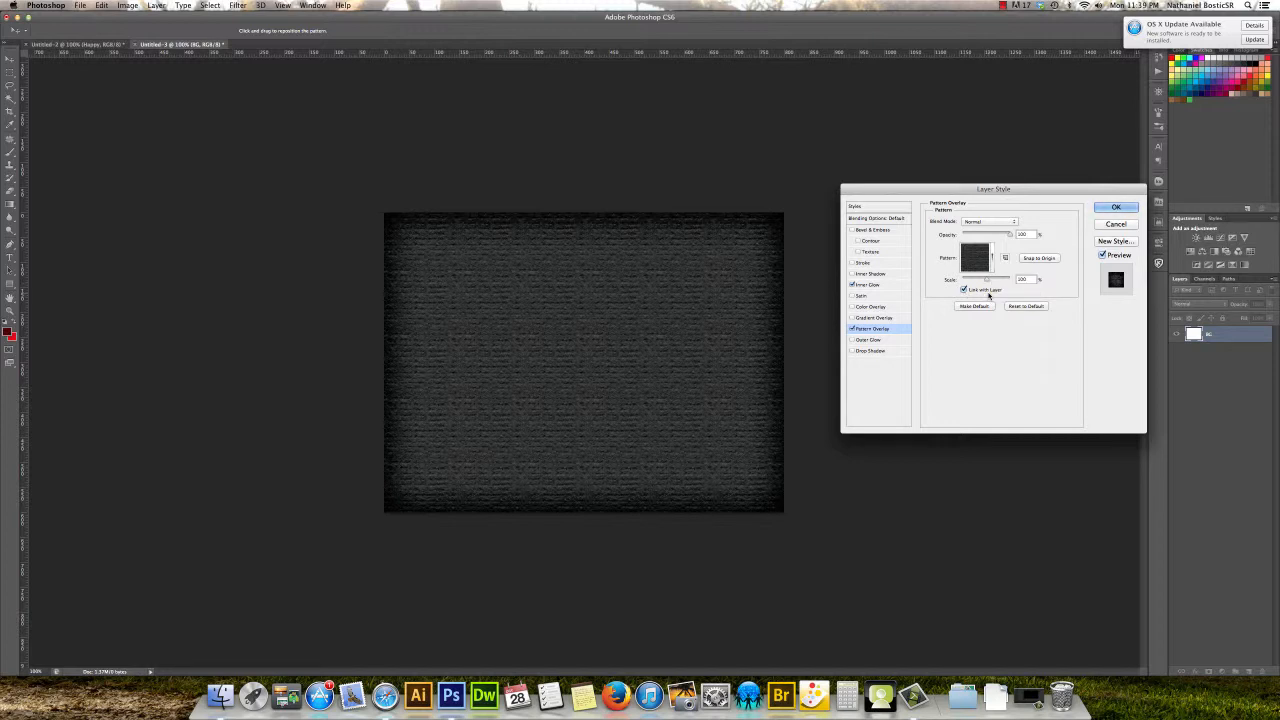
Enable the Satin effect on the BG layer with Color Burn blend mode and a pure black color.
left_click(860, 296)
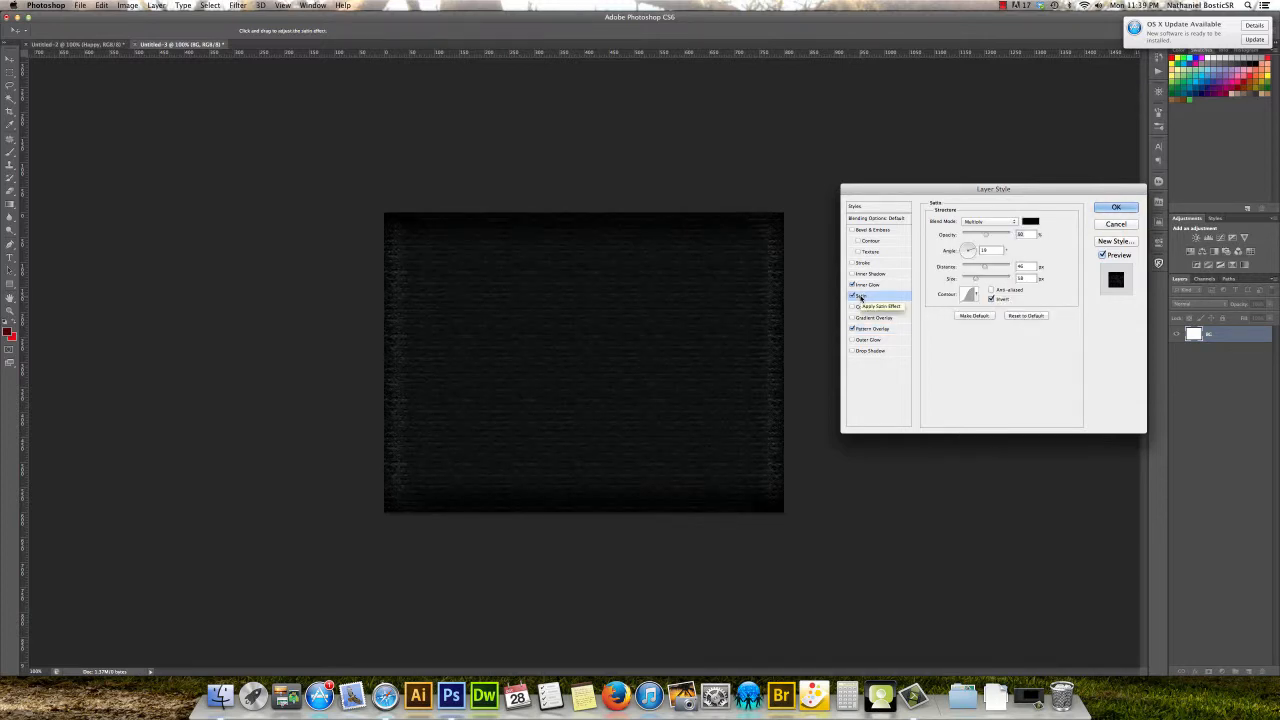
left_click(988, 221)
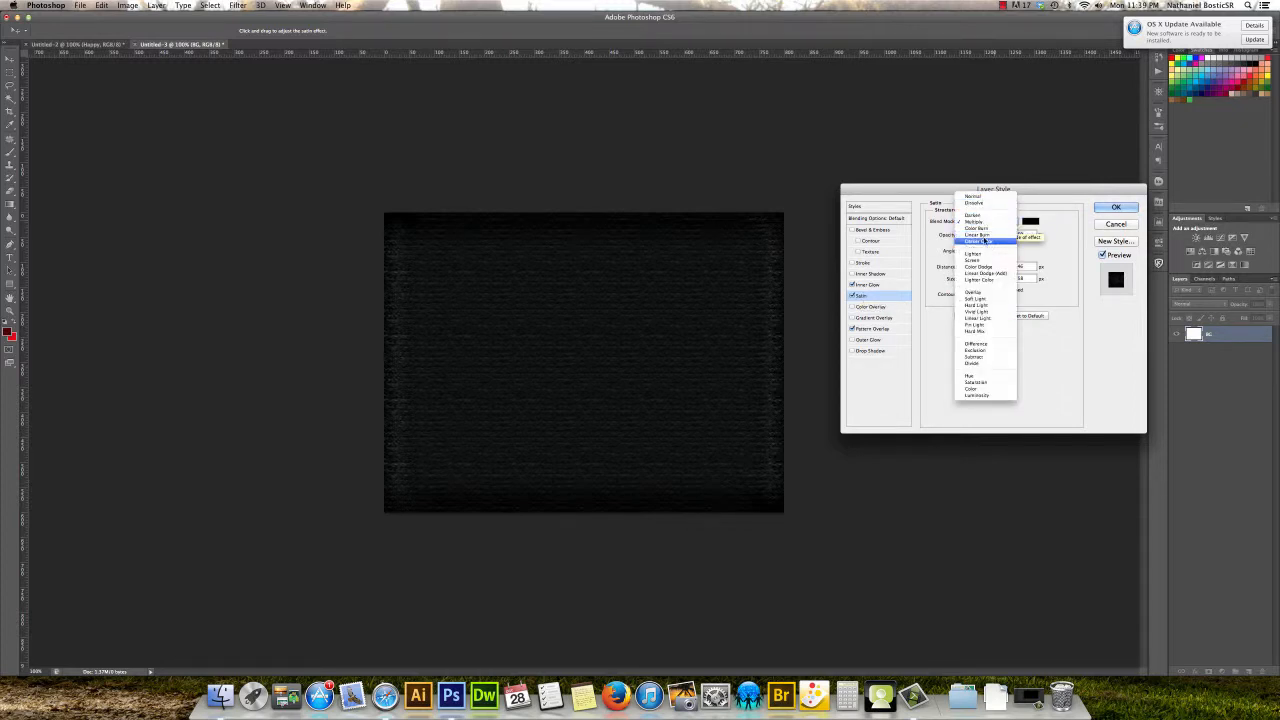
left_click(985, 229)
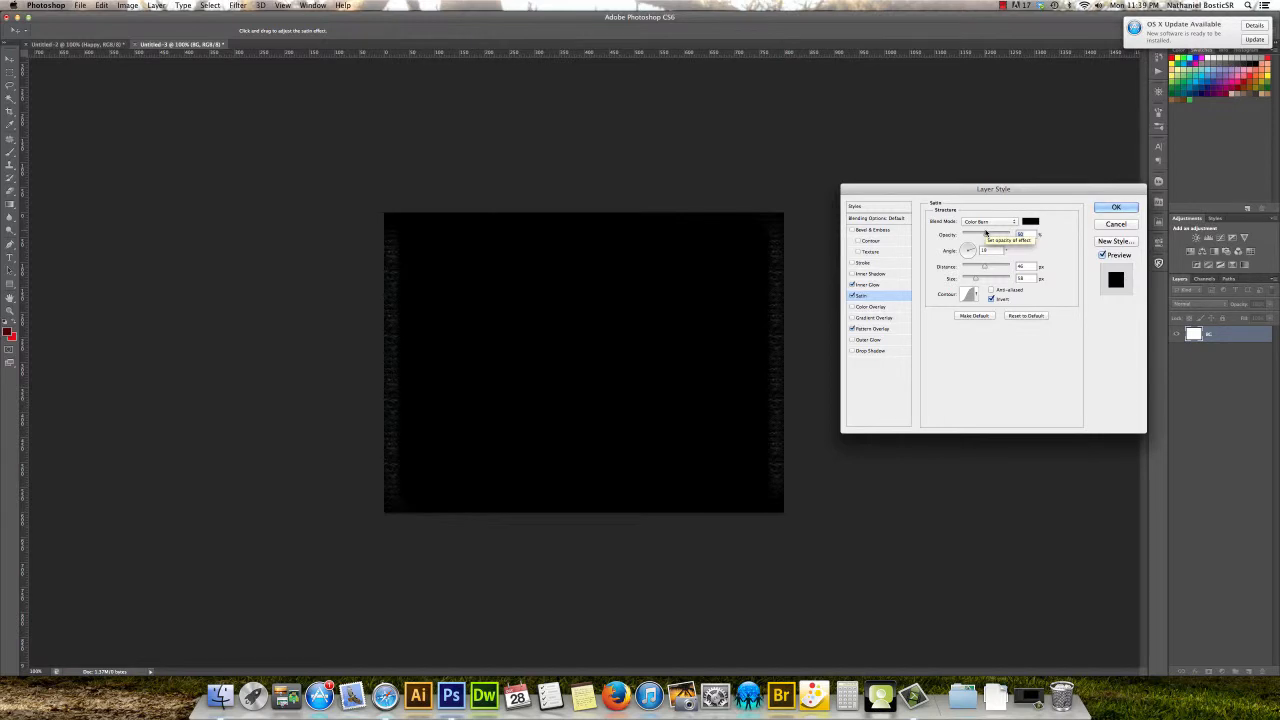
left_click(1030, 222)
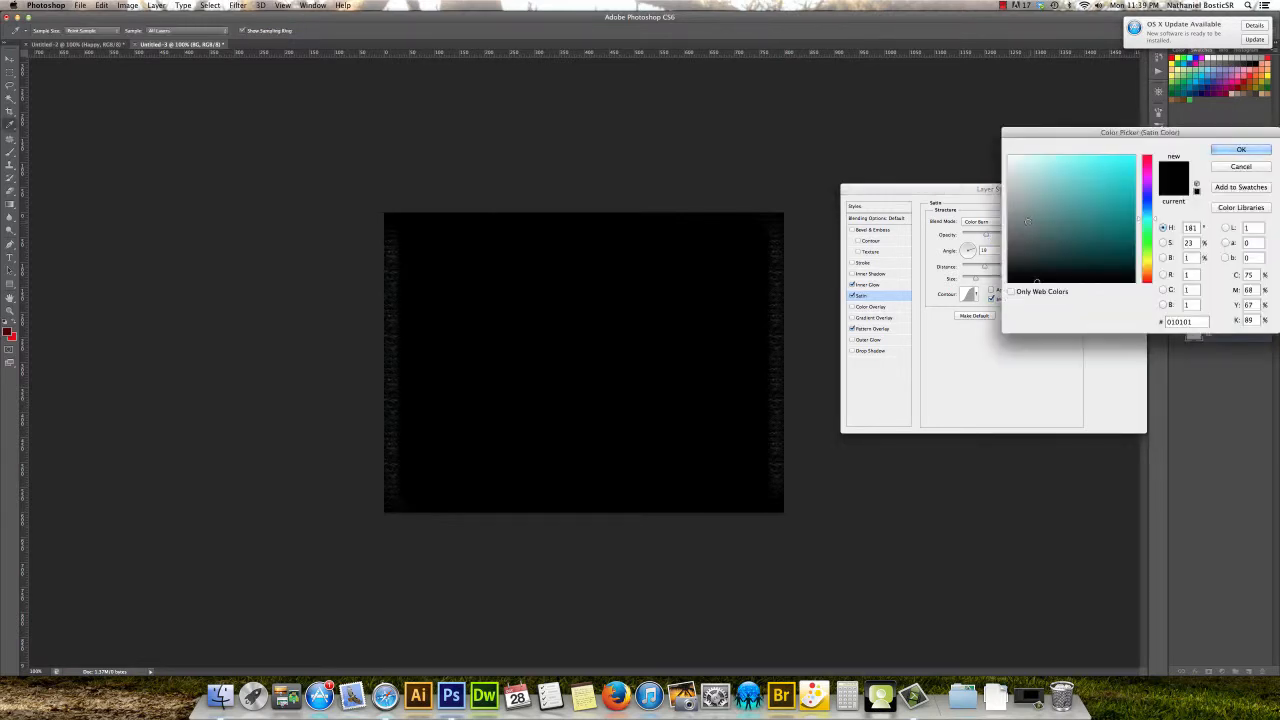
left_click_drag(1035, 281, 1000, 284)
left_click(1214, 150)
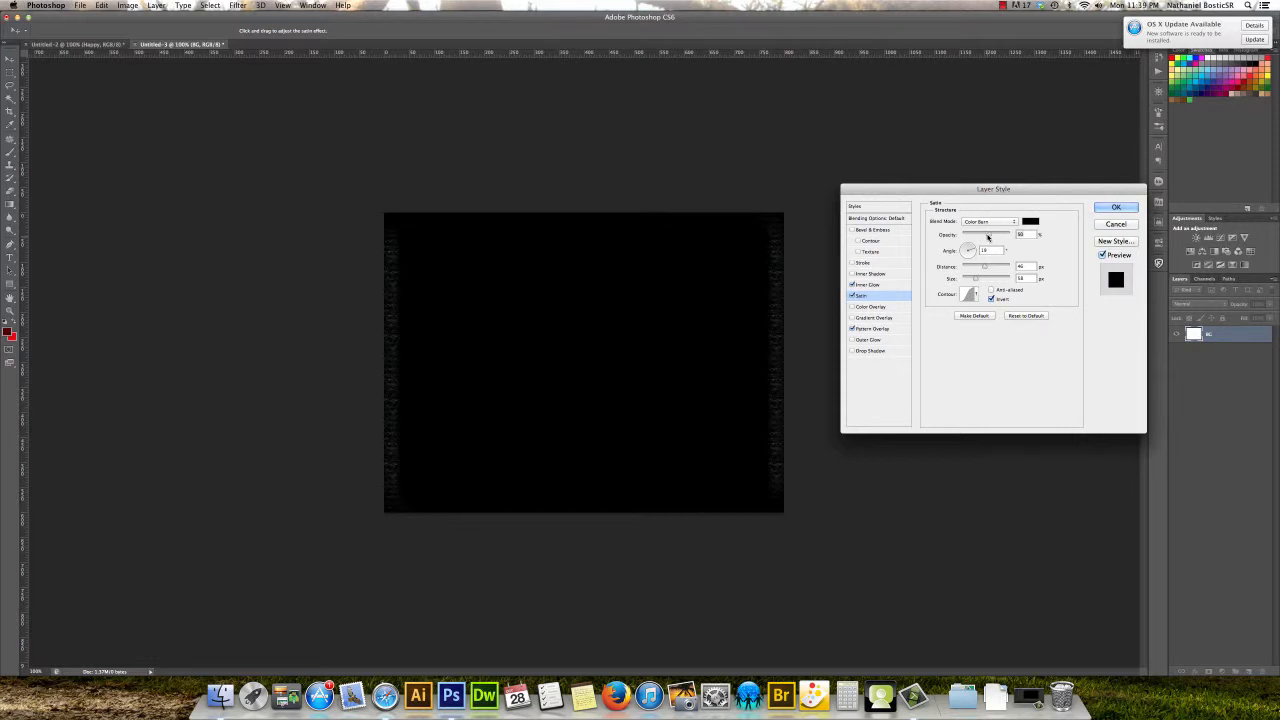
Lower the satin opacity to 11%, sharply reduce its distance and slightly increase its size.
mouse_move(988, 238)
left_mouse_down()
mouse_move(1004, 237)
mouse_move(968, 236)
left_mouse_up()
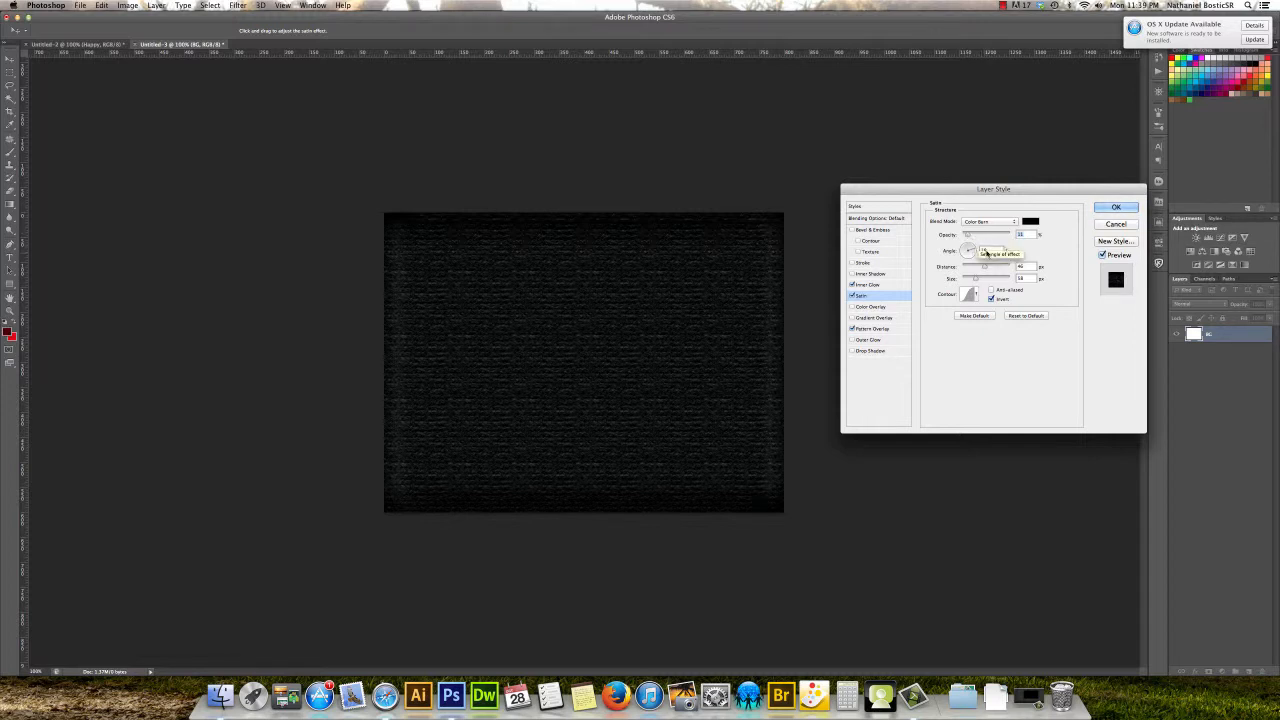
left_click_drag(984, 268, 966, 269)
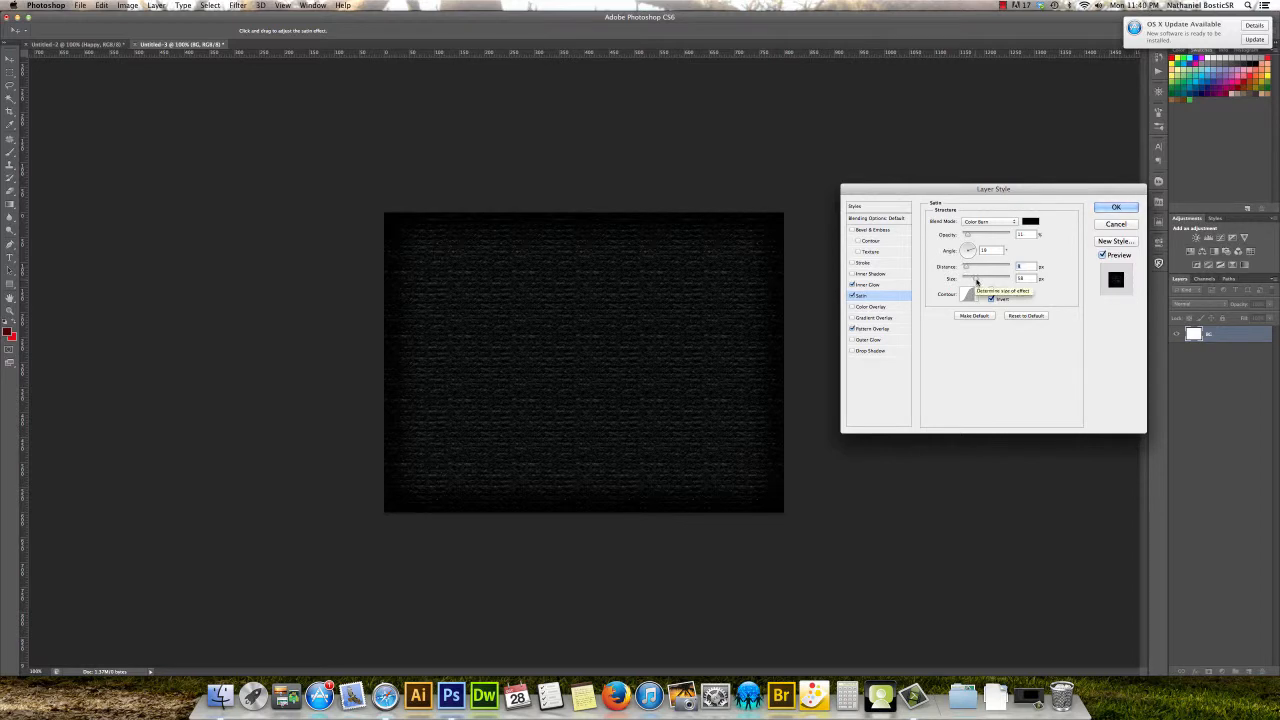
left_click_drag(975, 283, 978, 279)
left_click(977, 295)
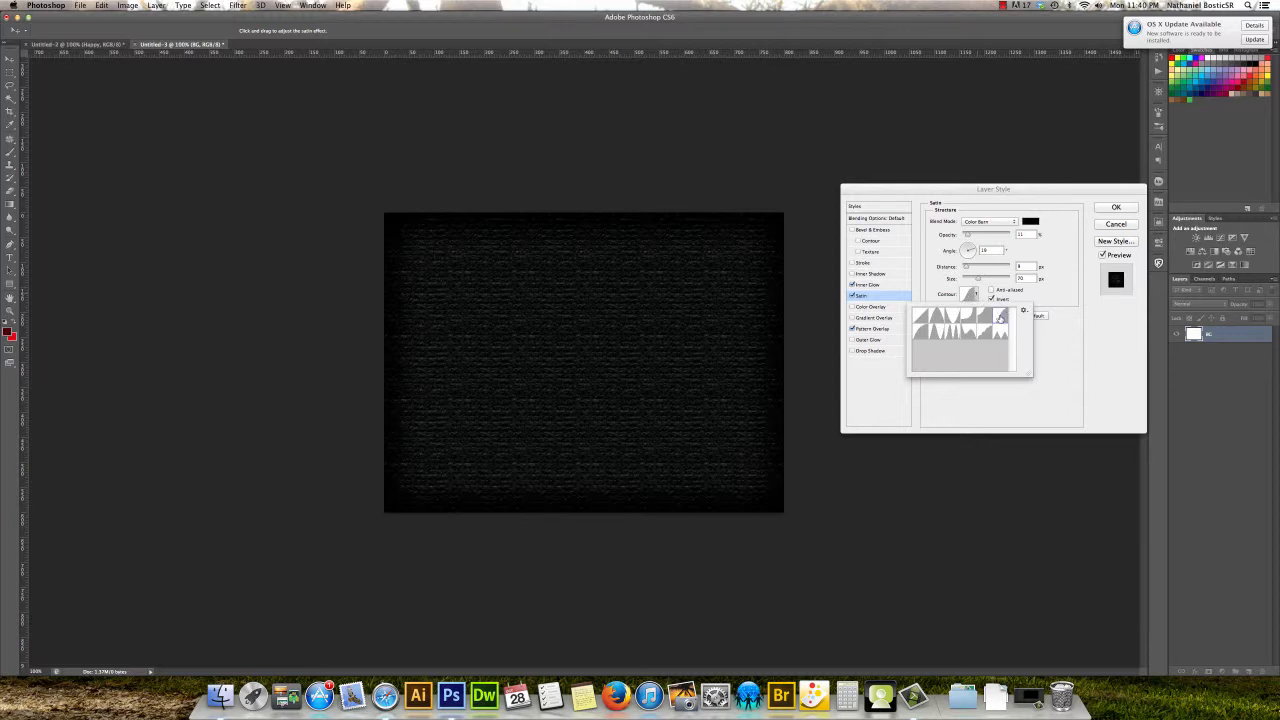
left_click(1048, 295)
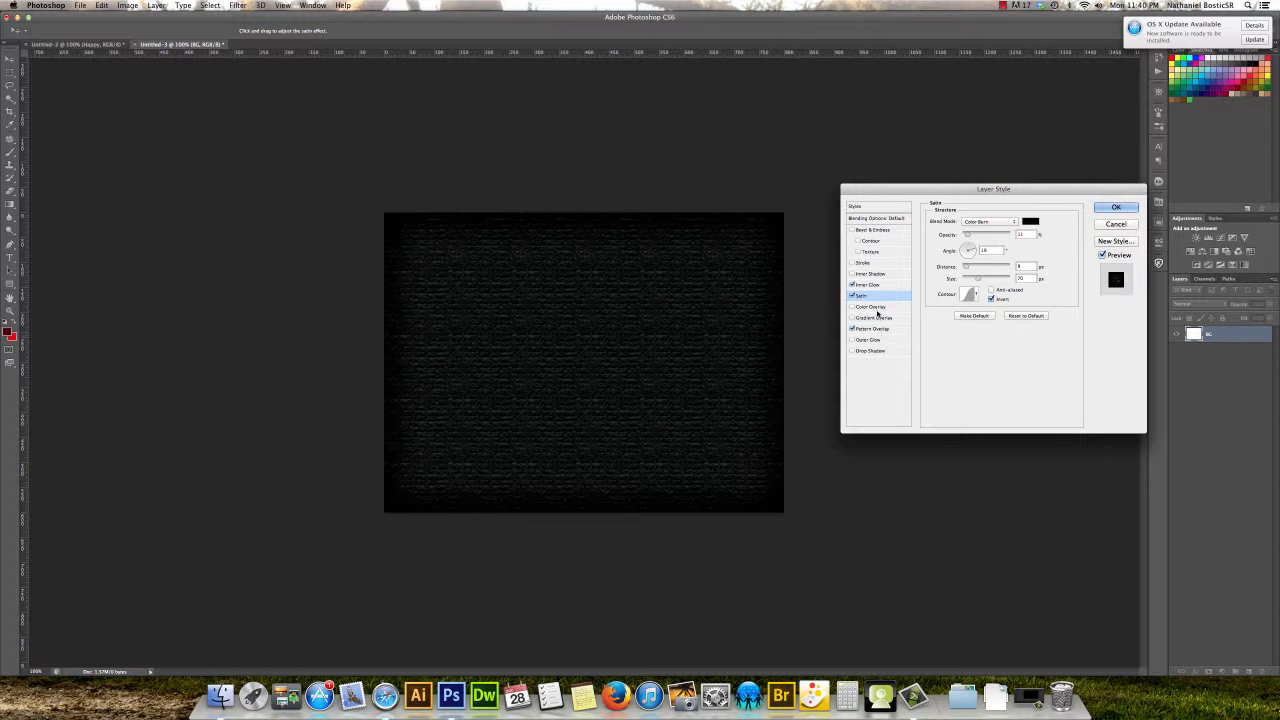
Add a Color Overlay to the BG layer with Color blend mode and the dark blue color #0a2f4a.
left_click(877, 308)
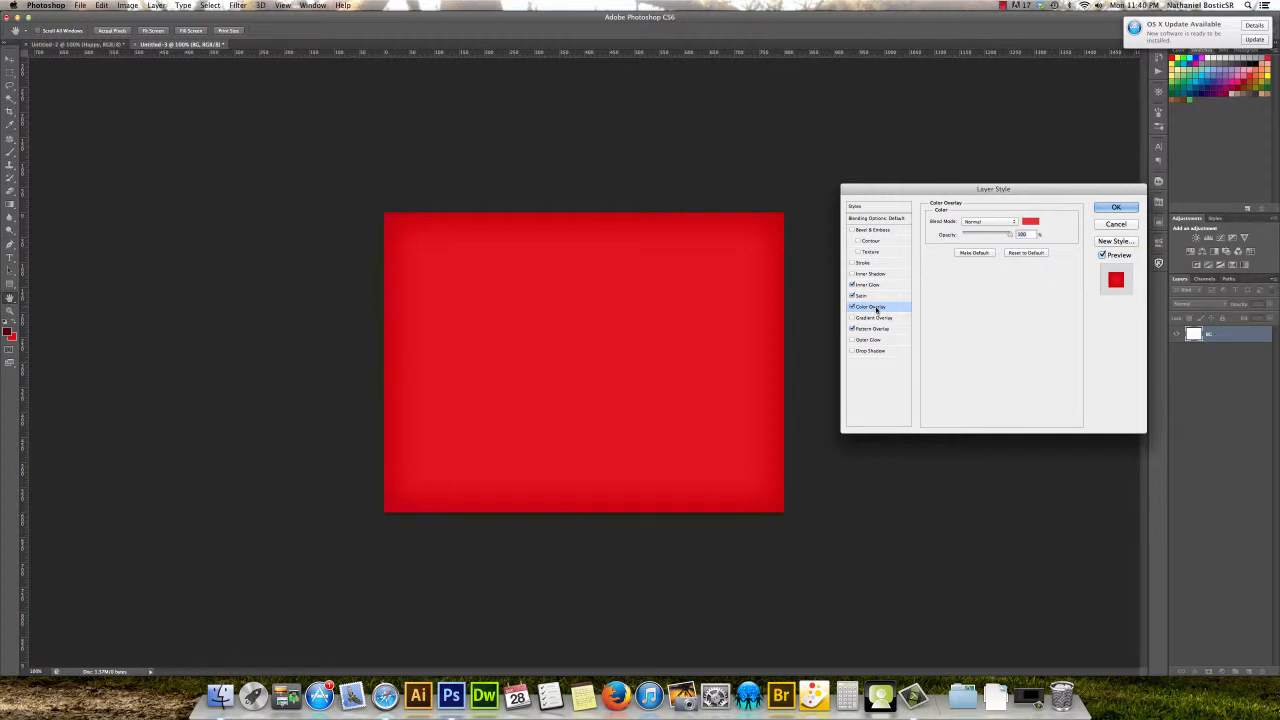
left_click(1012, 222)
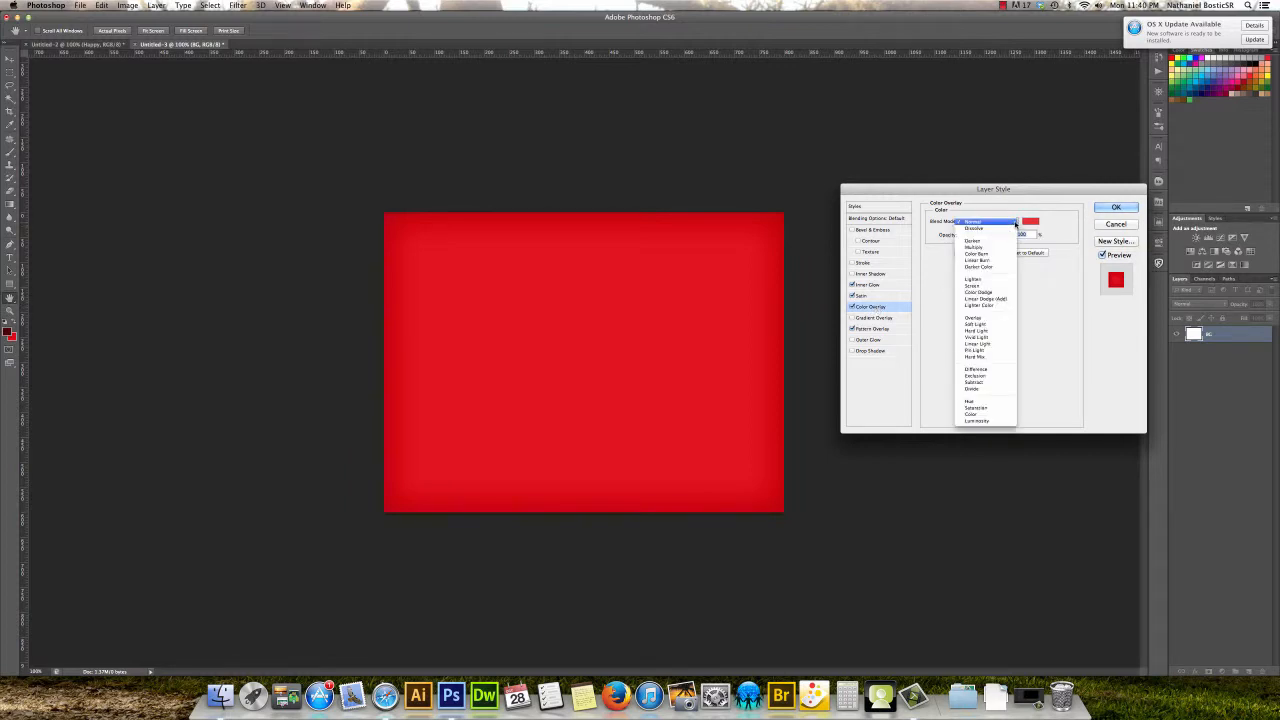
left_click(994, 415)
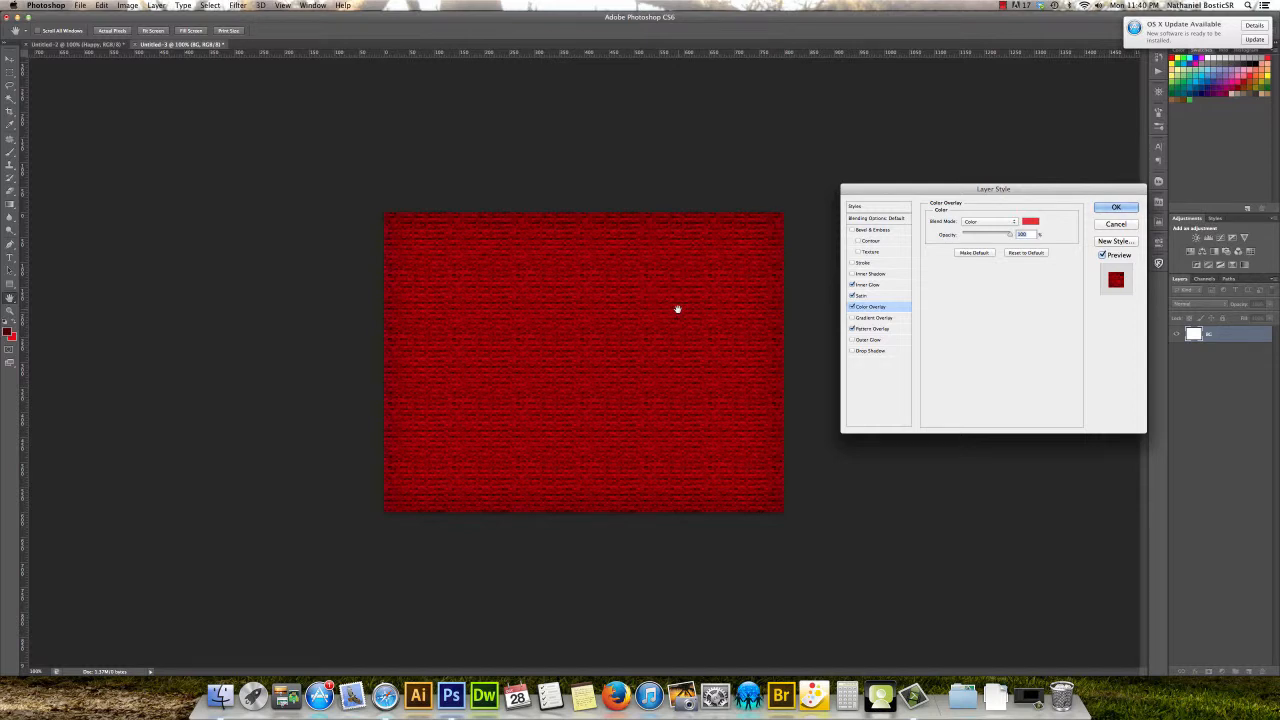
left_click(1031, 223)
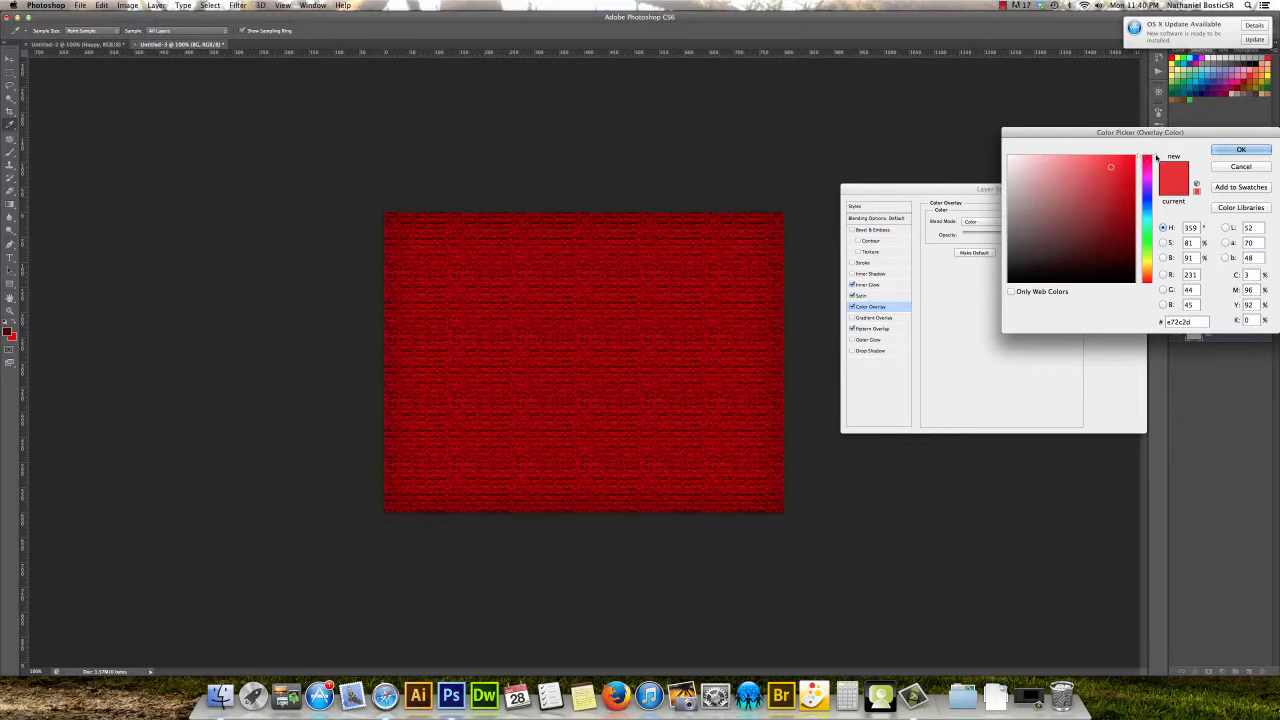
left_click_drag(1157, 158, 1155, 209)
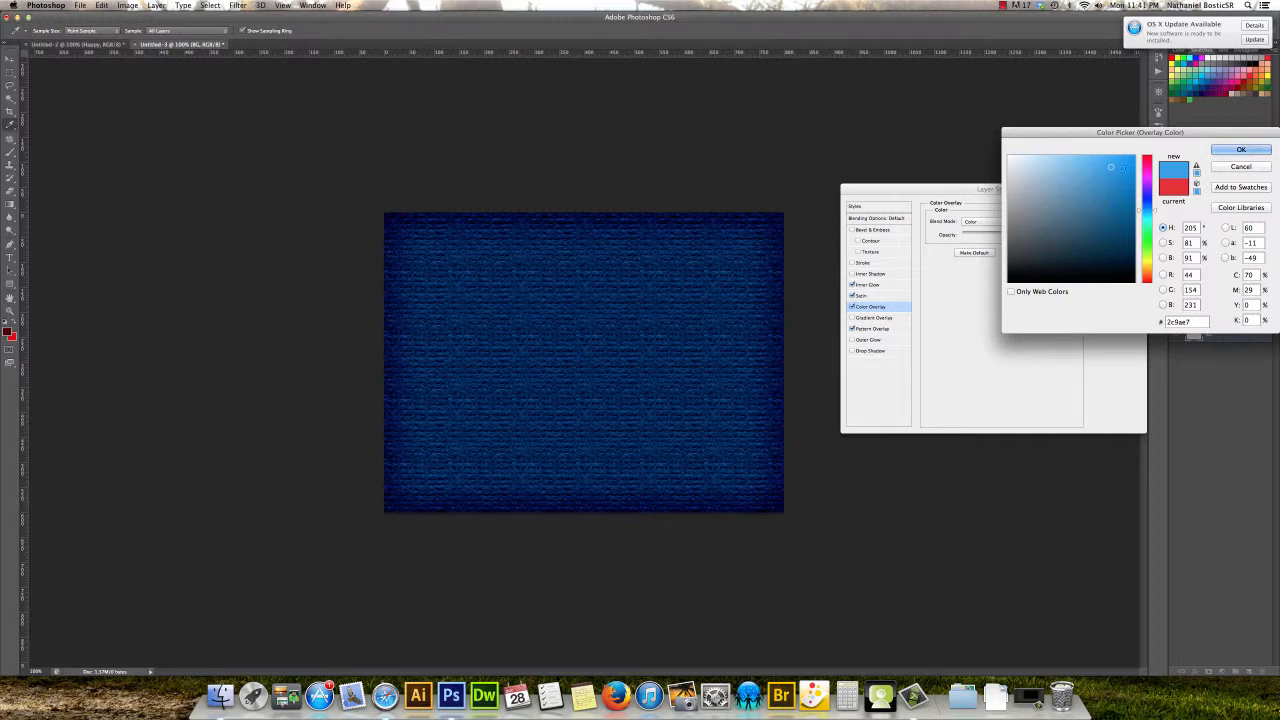
left_click_drag(1112, 166, 1119, 246)
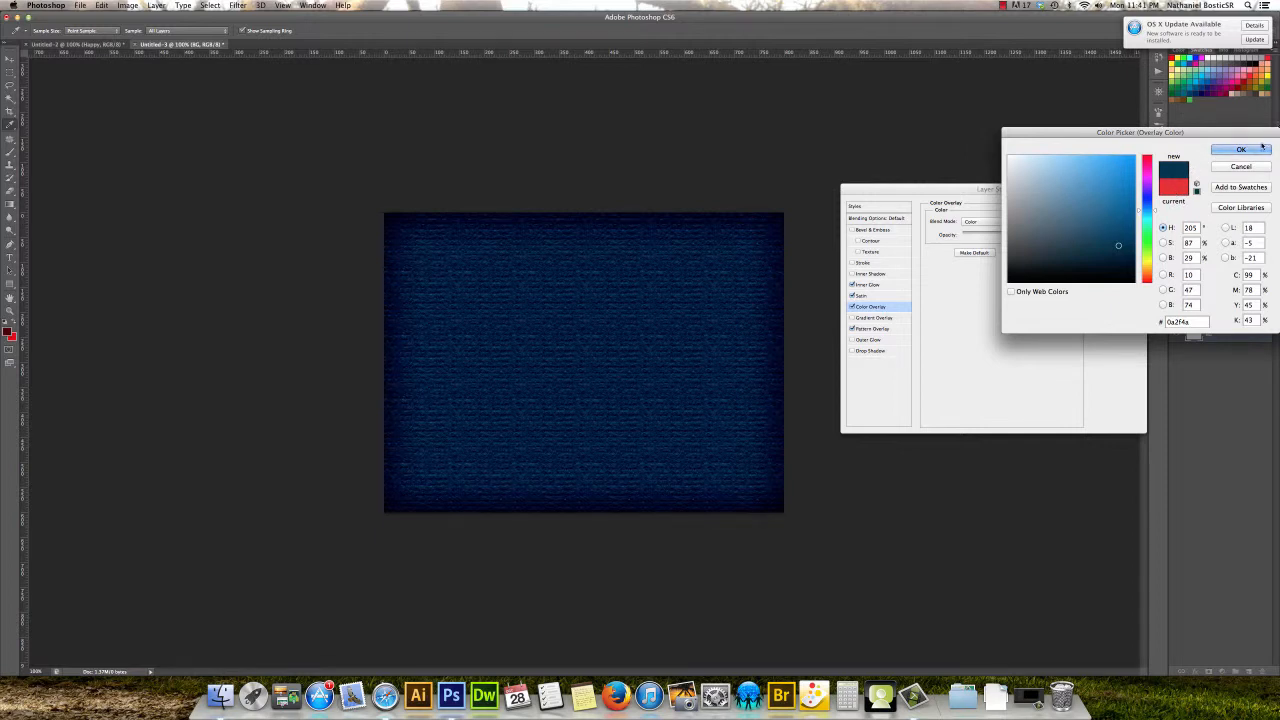
left_click(1228, 150)
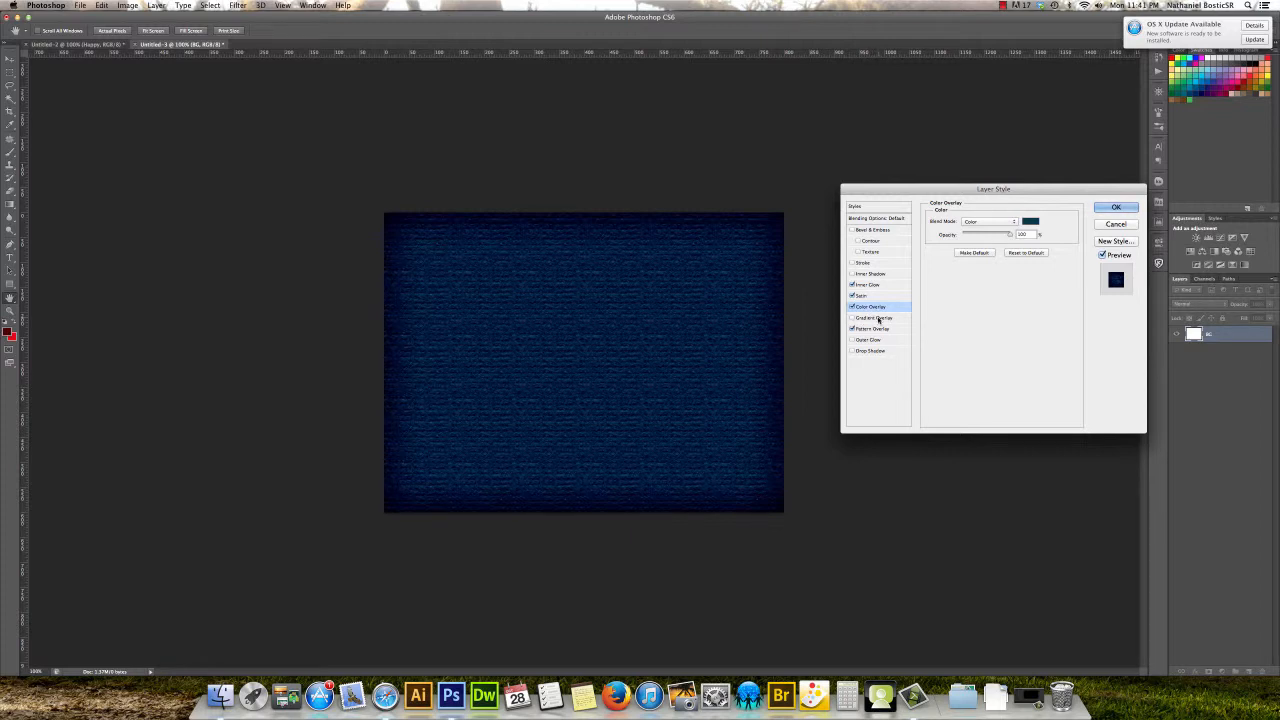
Enable a Gradient Overlay on the BG layer with Linear Burn blend mode and 17% opacity.
left_click(868, 318)
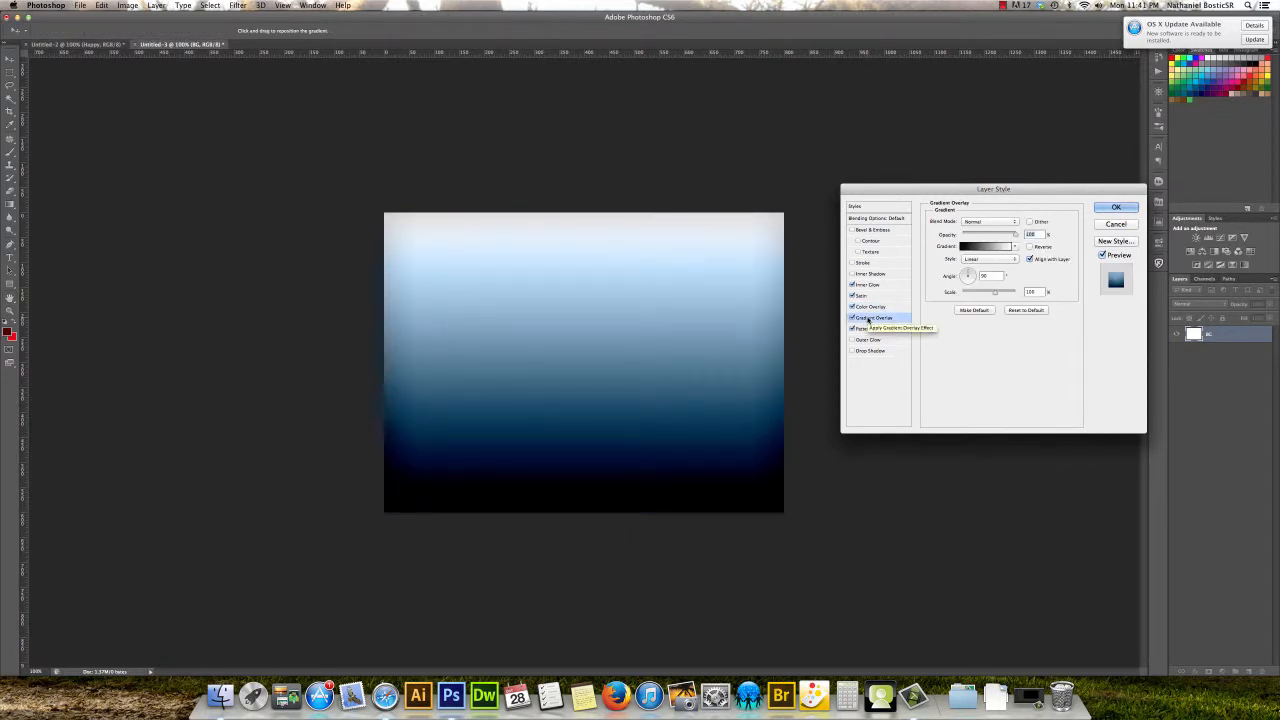
left_click(992, 224)
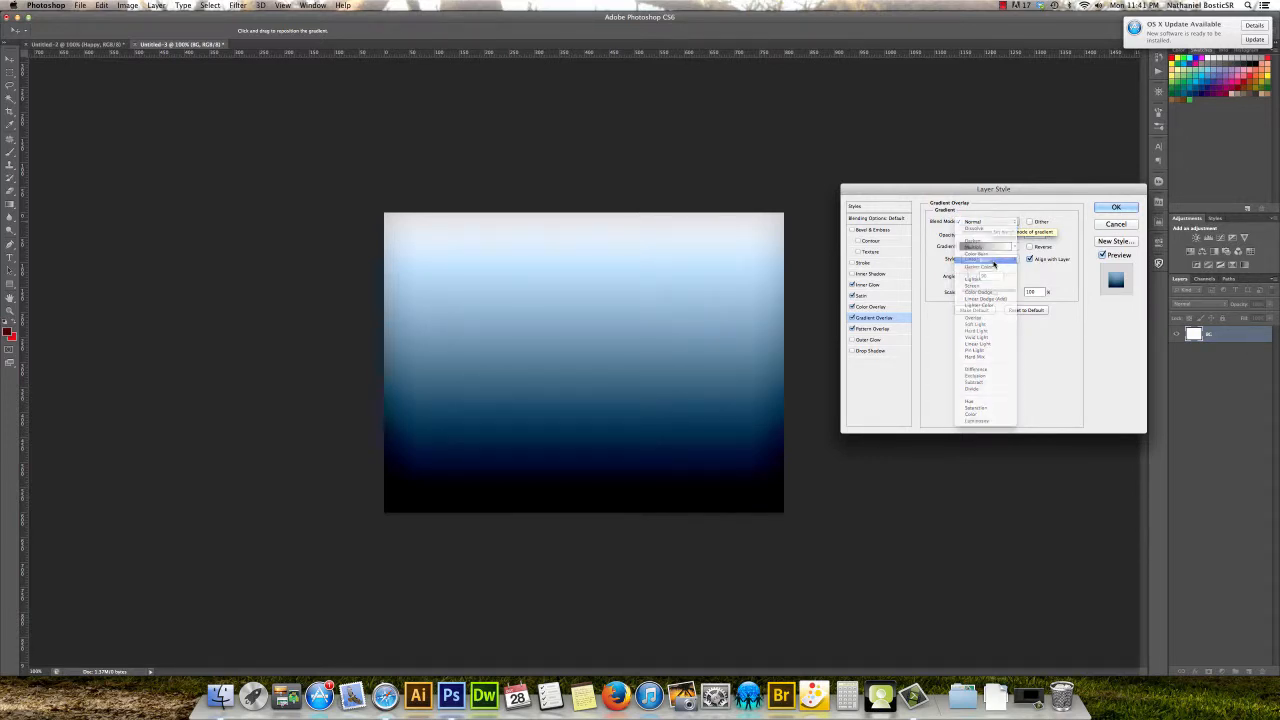
left_click(993, 262)
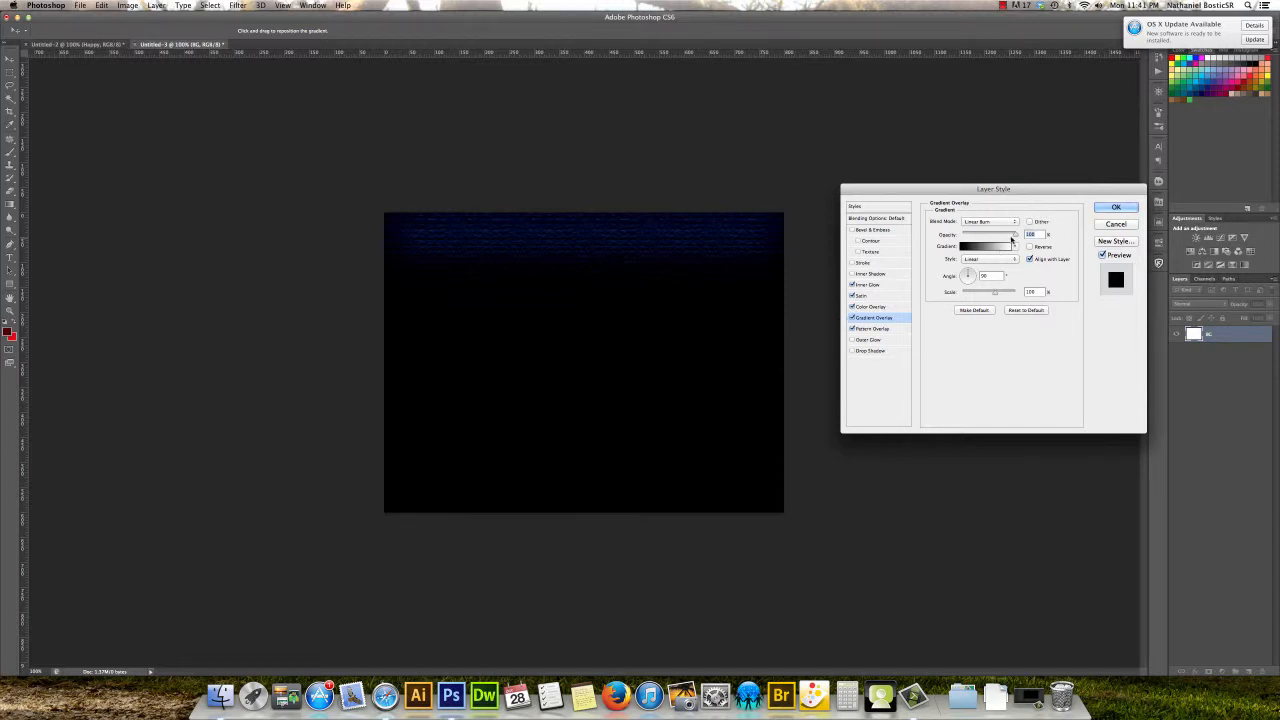
left_click_drag(1015, 237, 972, 237)
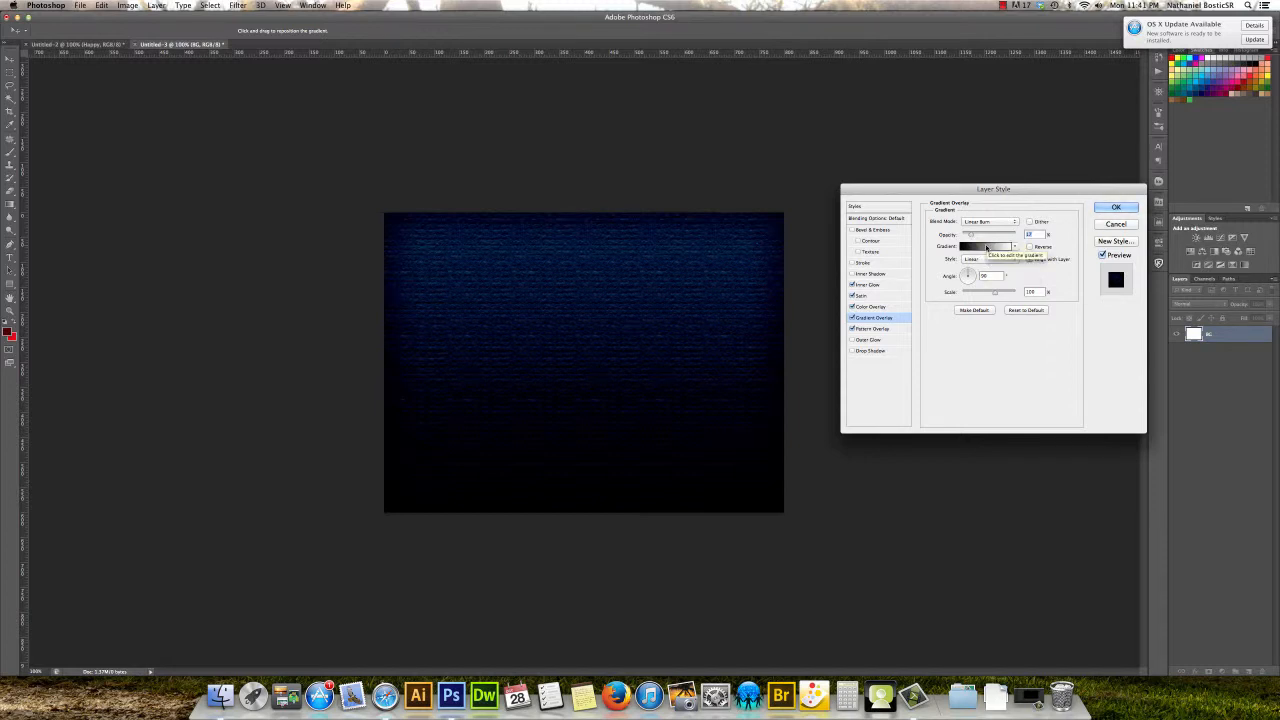
left_click(986, 247)
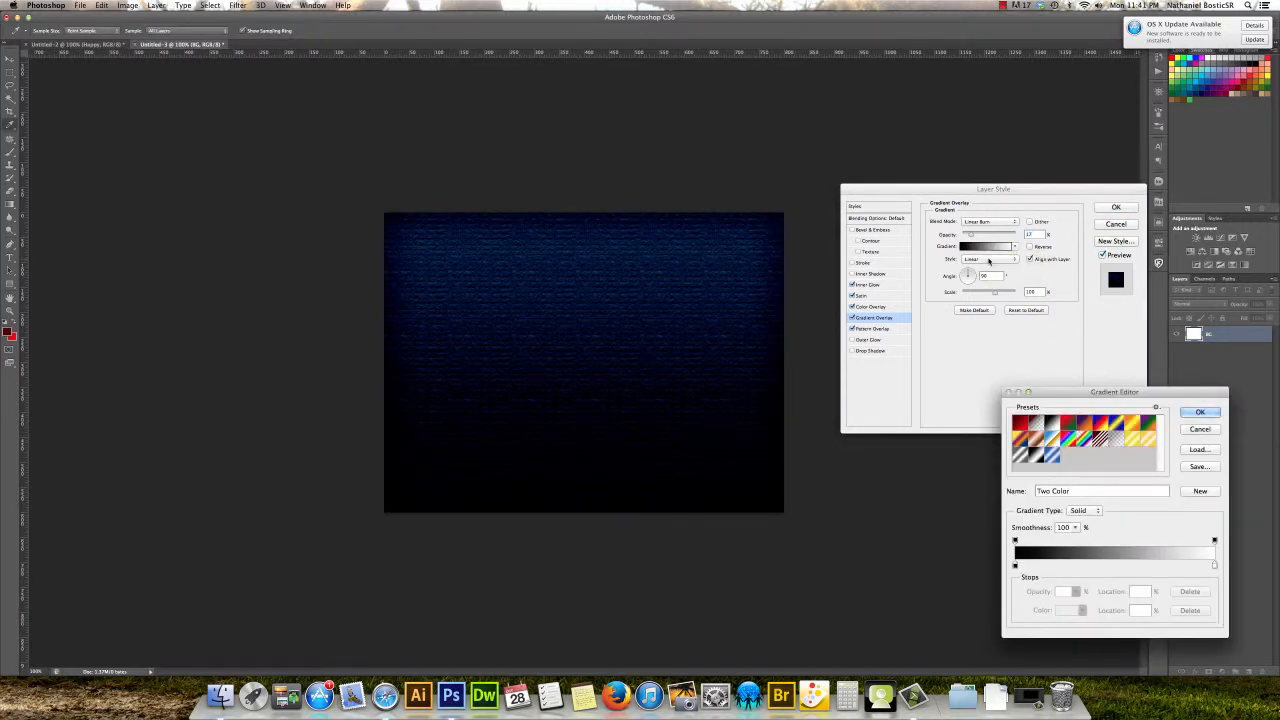
left_click(1008, 393)
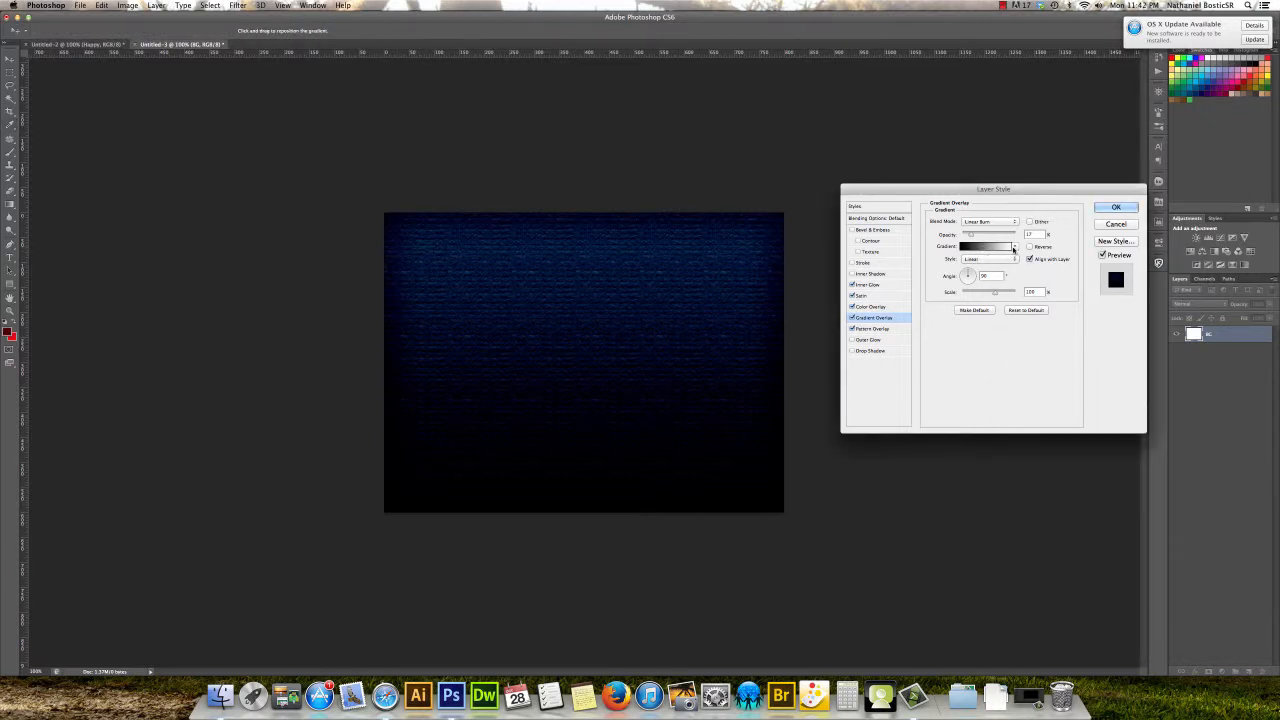
left_click(1014, 248)
left_click(1015, 247)
Darken the white end stop of the overlay gradient to light gray #d0d0d0 and apply the edited gradient.
left_click(977, 249)
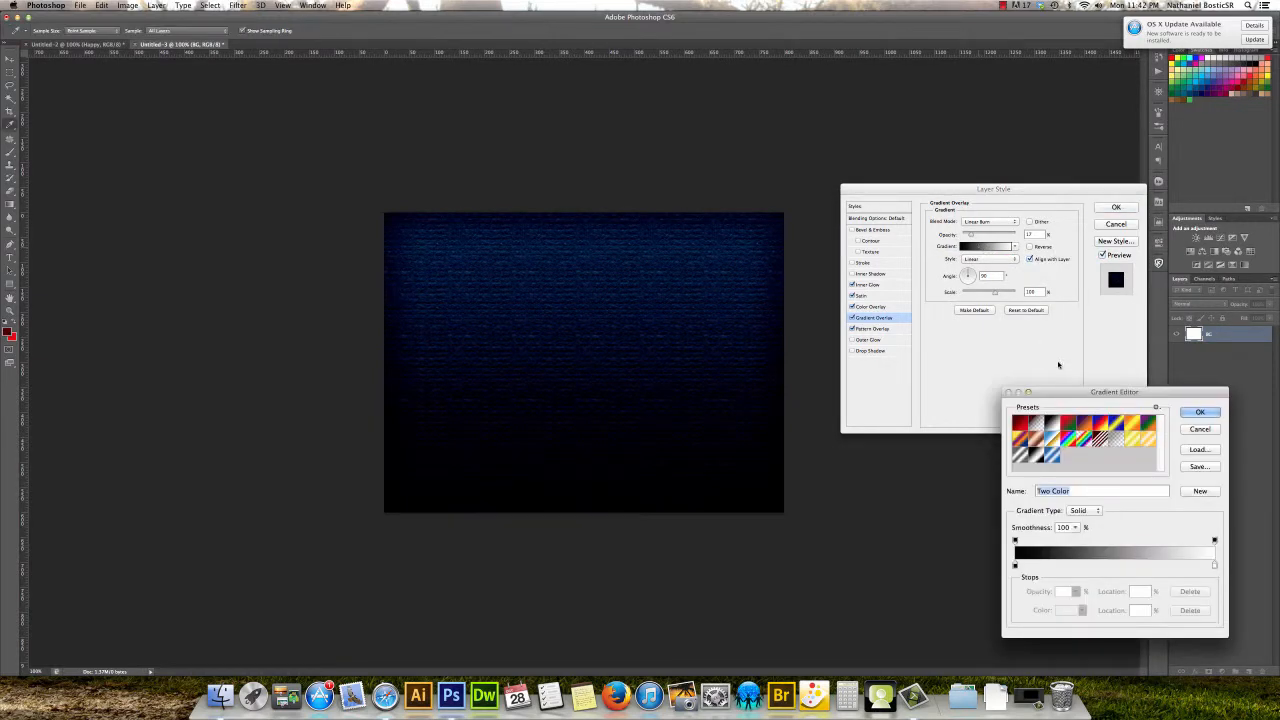
left_click_drag(1075, 392, 1003, 327)
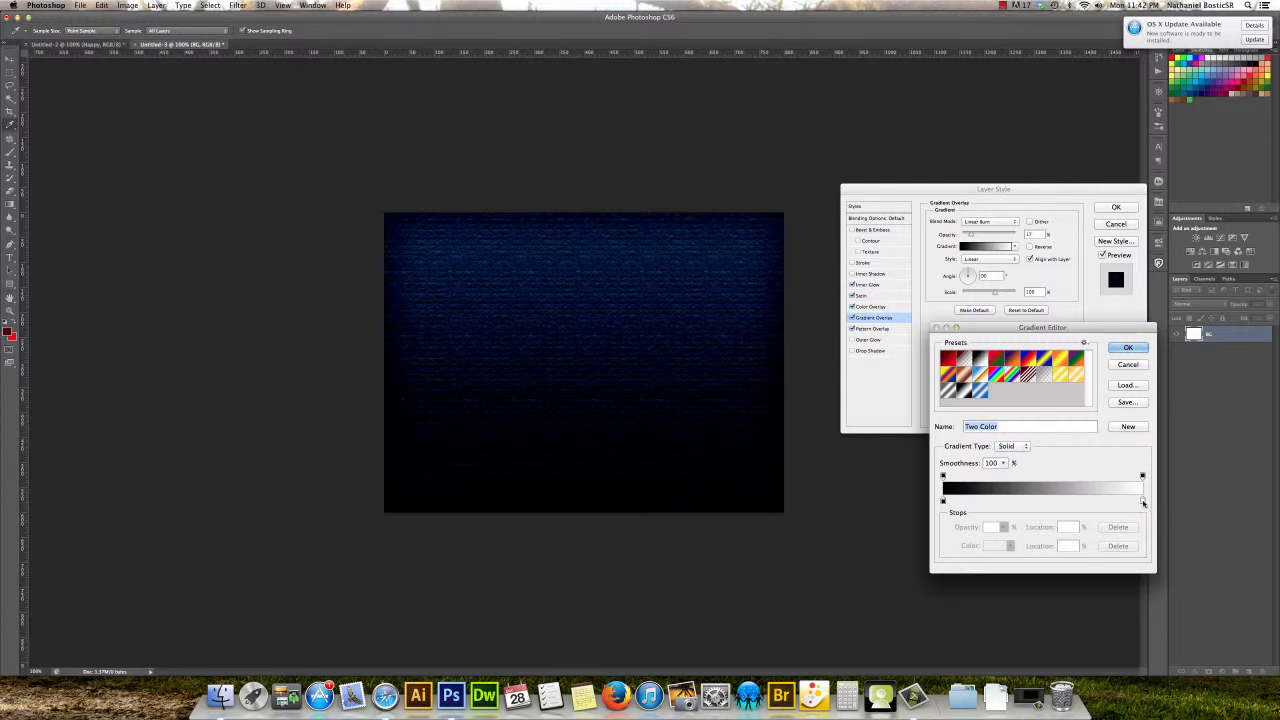
left_click(1144, 502)
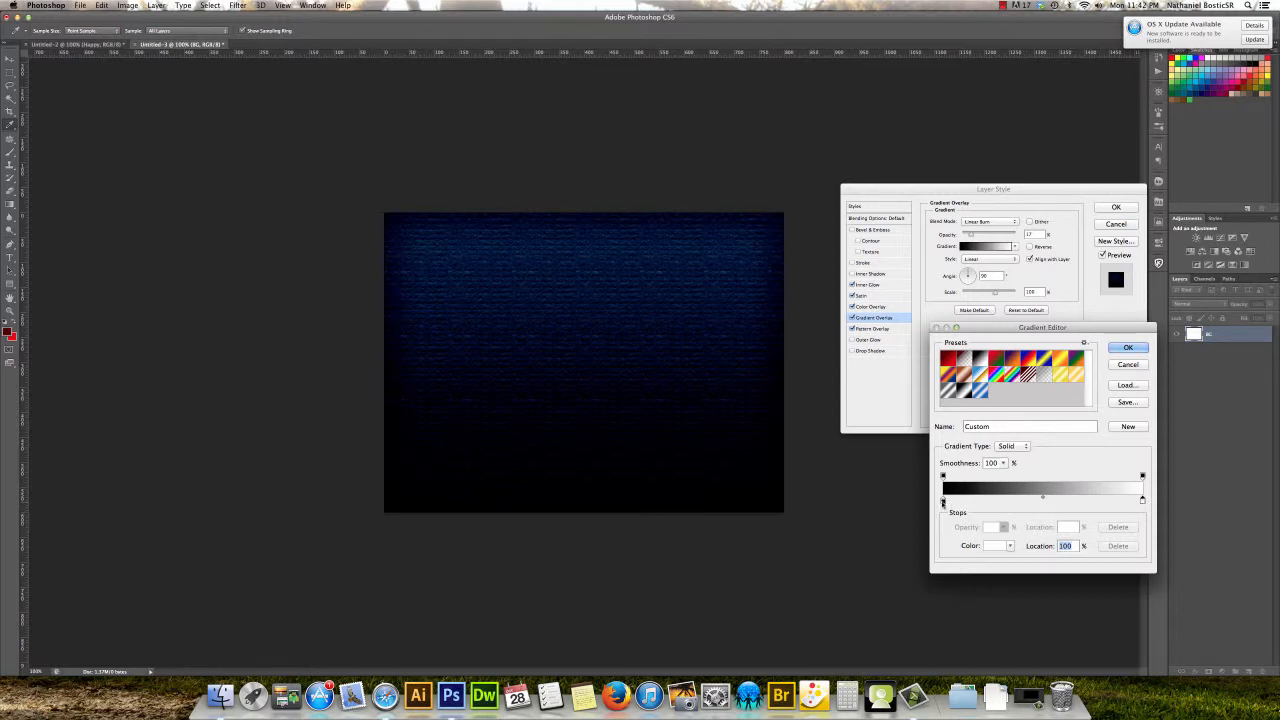
double_click(1143, 502)
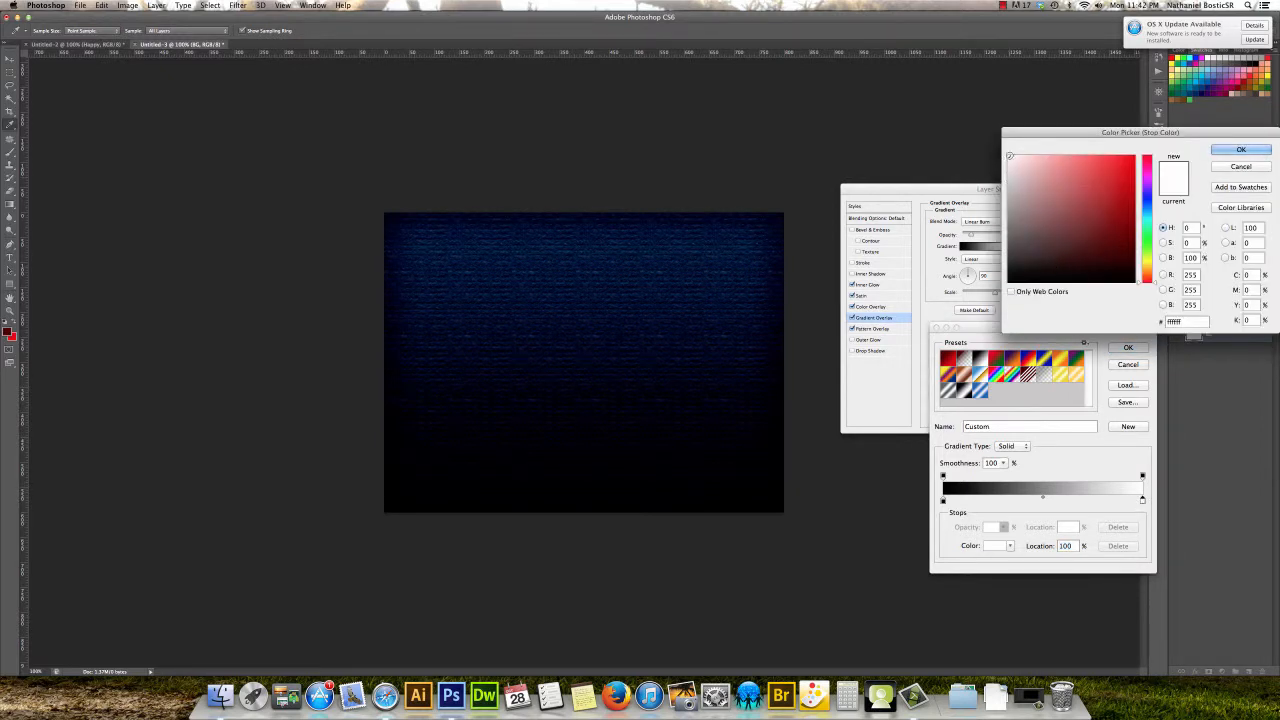
mouse_move(1010, 156)
left_mouse_down()
mouse_move(988, 156)
mouse_move(988, 212)
mouse_move(1006, 208)
mouse_move(1006, 184)
left_mouse_up()
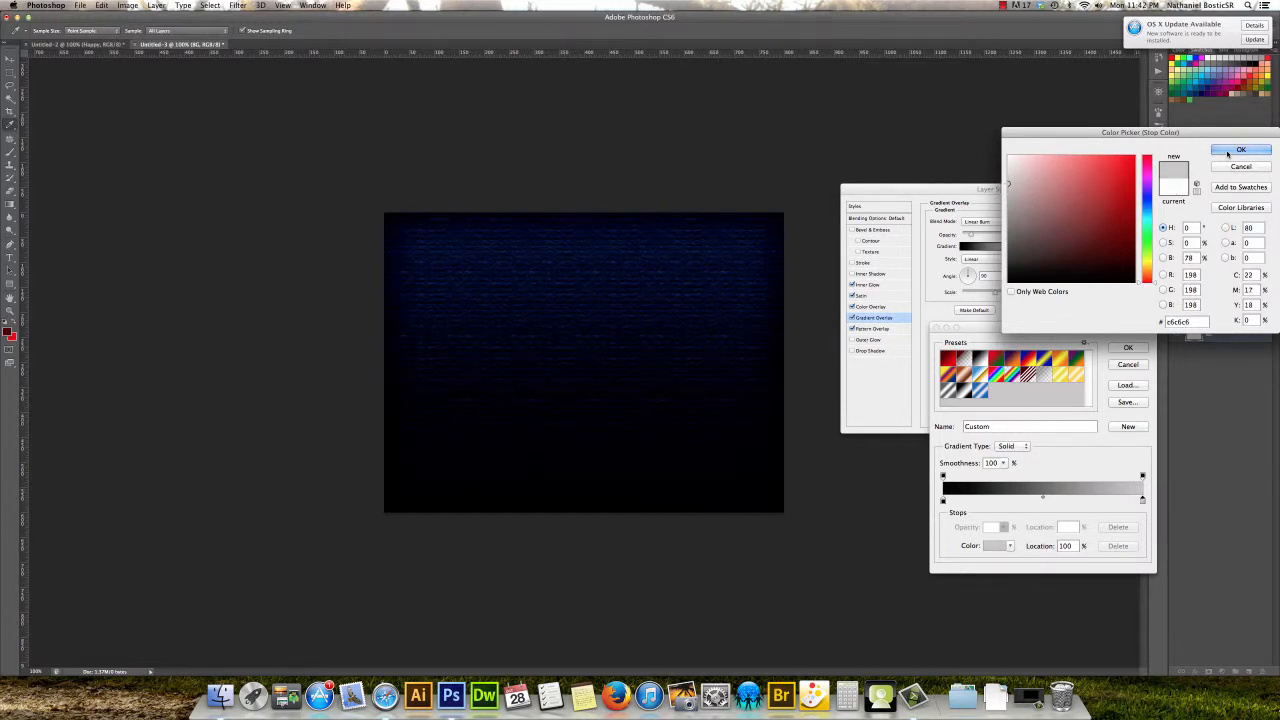
left_click(1228, 152)
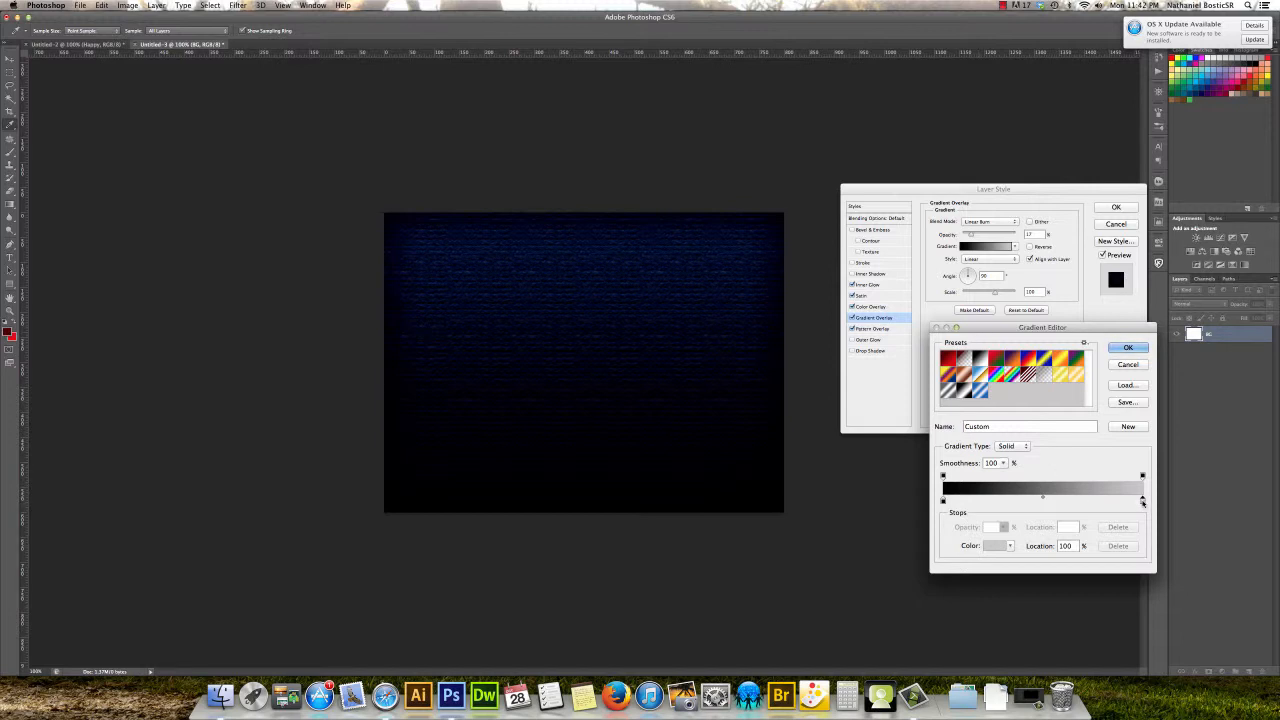
double_click(1143, 501)
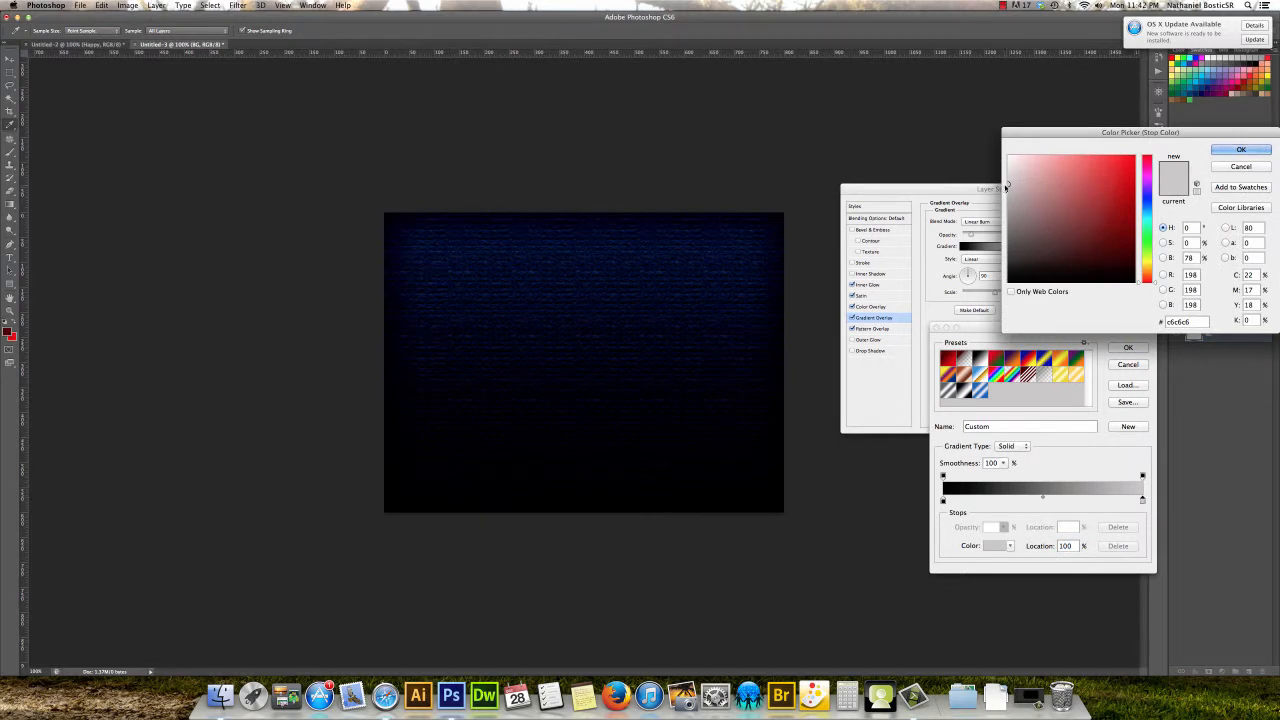
mouse_move(1007, 186)
left_mouse_down()
mouse_move(1007, 236)
mouse_move(1006, 178)
left_mouse_up()
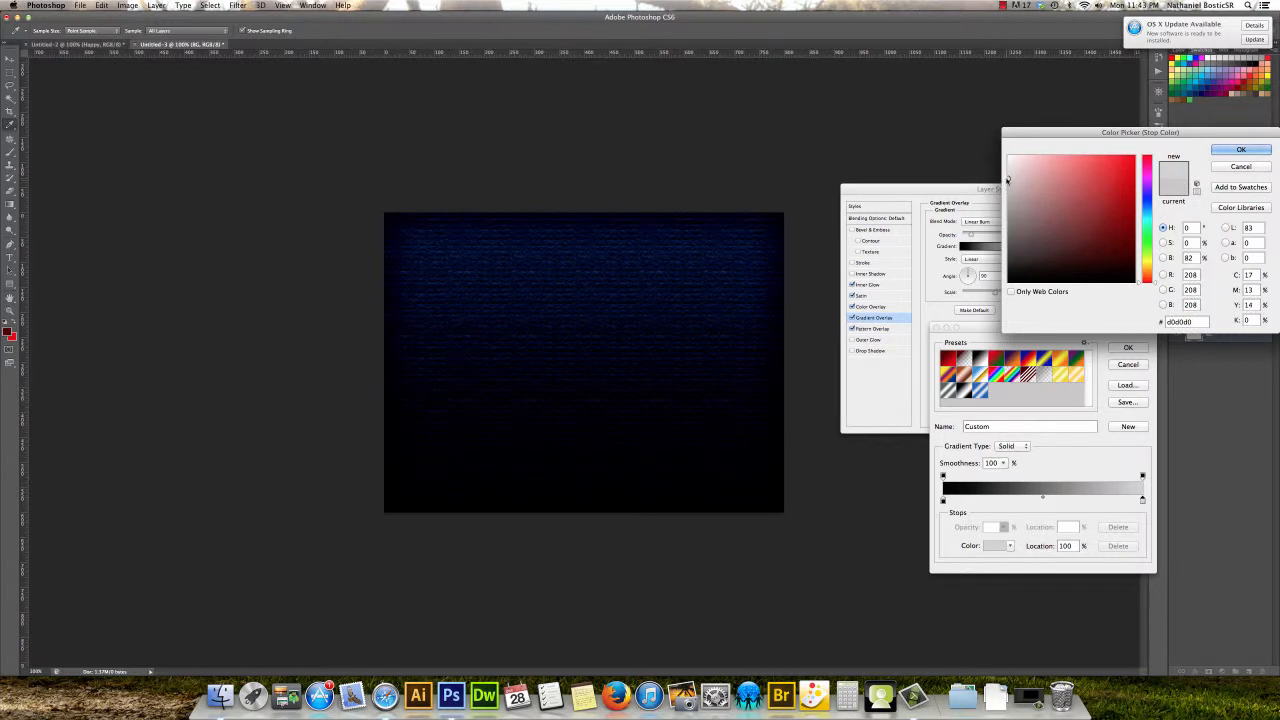
left_click(1241, 149)
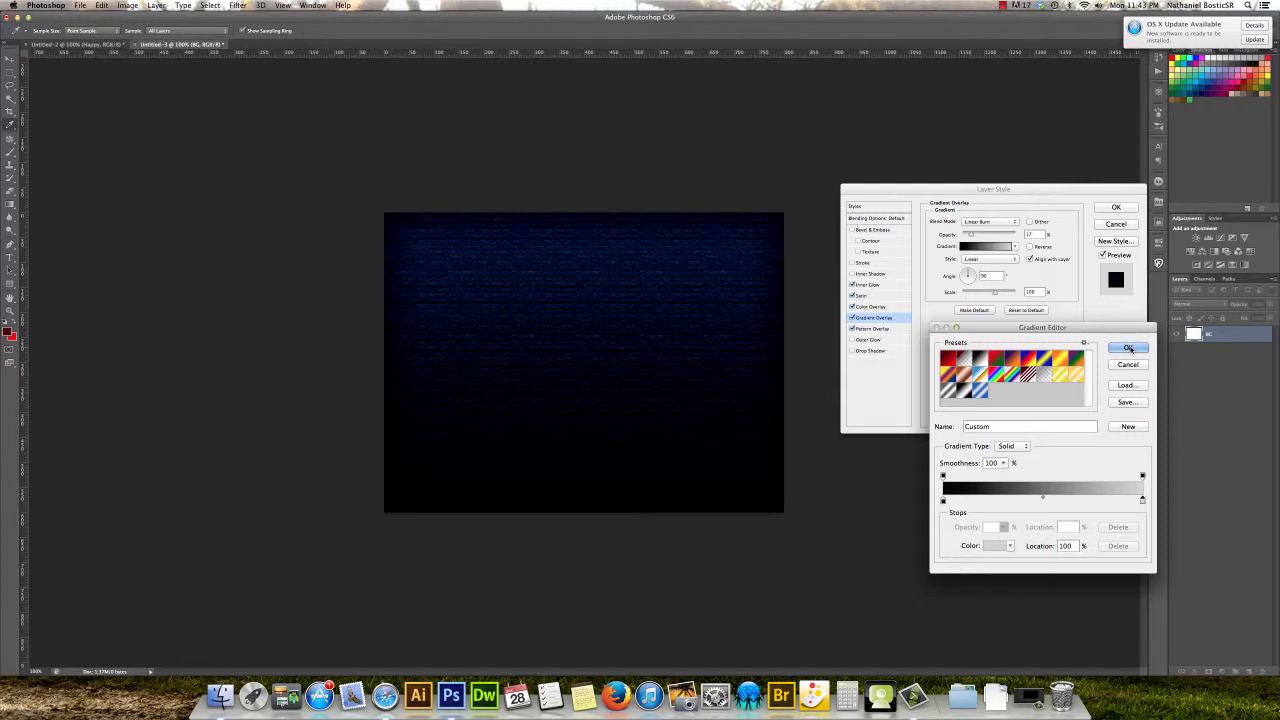
left_click(1129, 348)
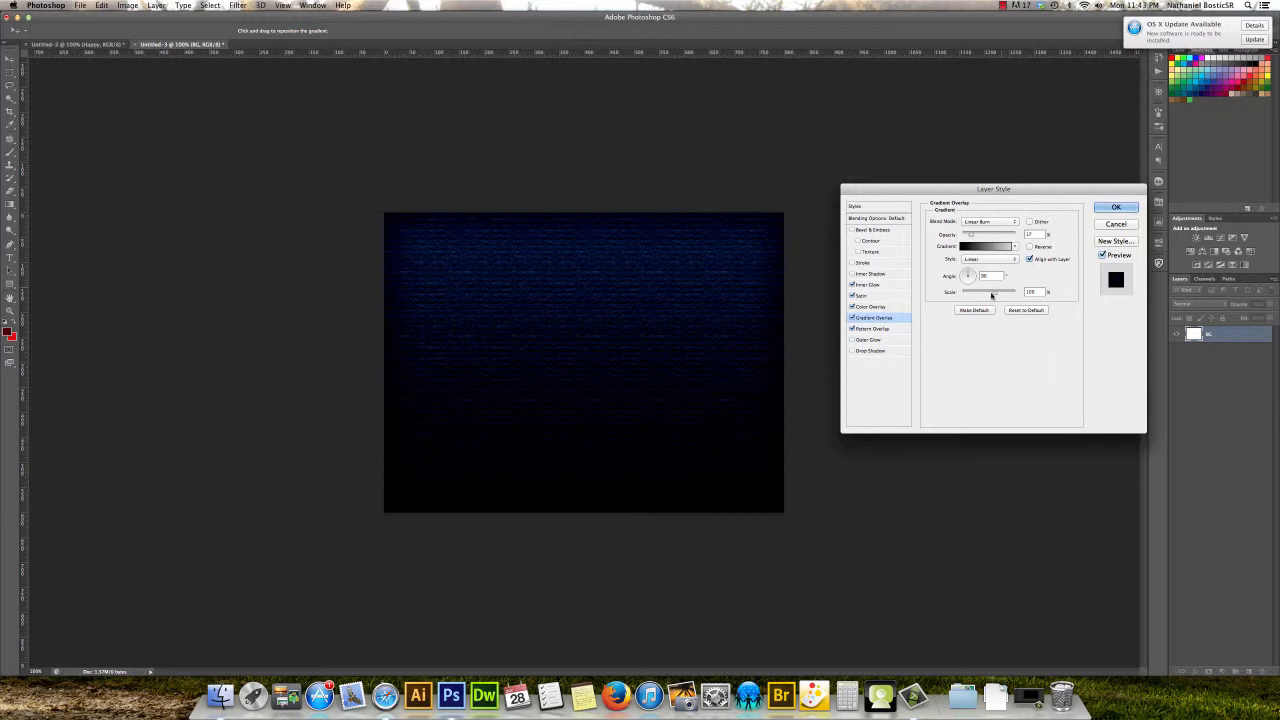
Increase the gradient overlay's scale, apply the BG layer styles and compare the background with the finished HALLOWEEN document.
mouse_move(992, 295)
left_mouse_down()
mouse_move(972, 296)
mouse_move(1003, 296)
mouse_move(965, 296)
mouse_move(1007, 293)
left_mouse_up()
left_click(1114, 208)
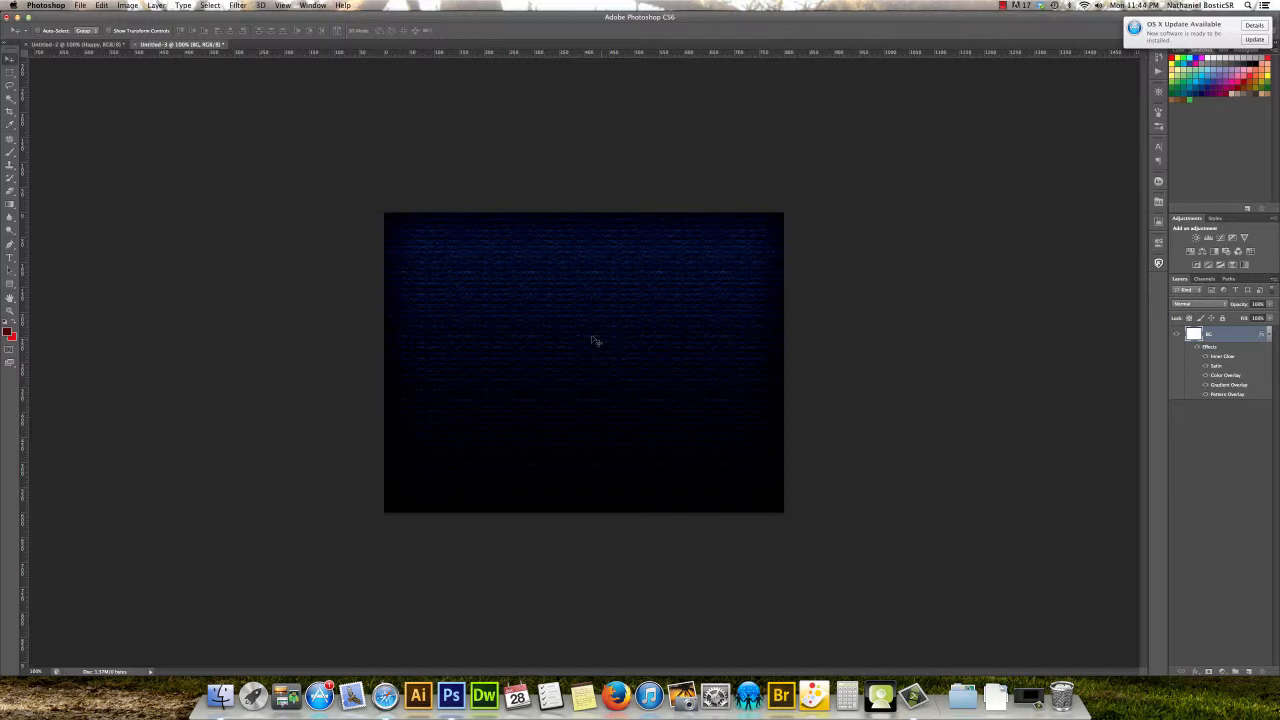
left_click(72, 45)
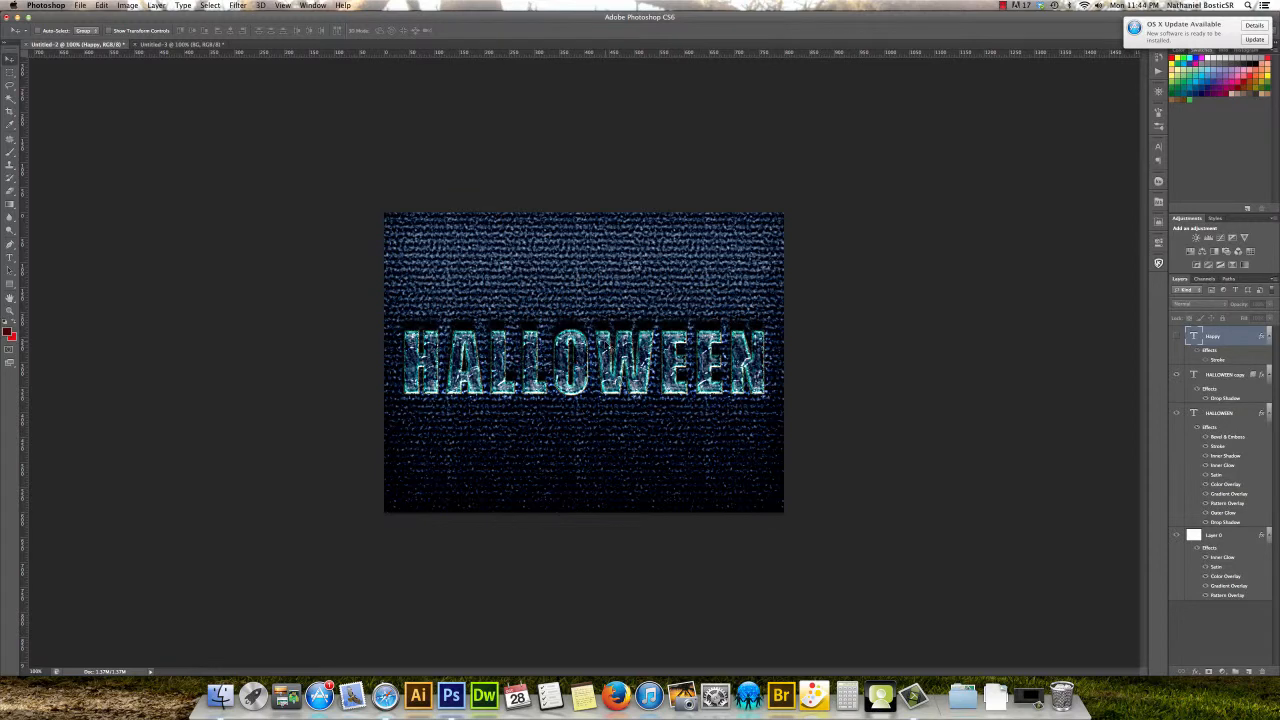
left_click(180, 45)
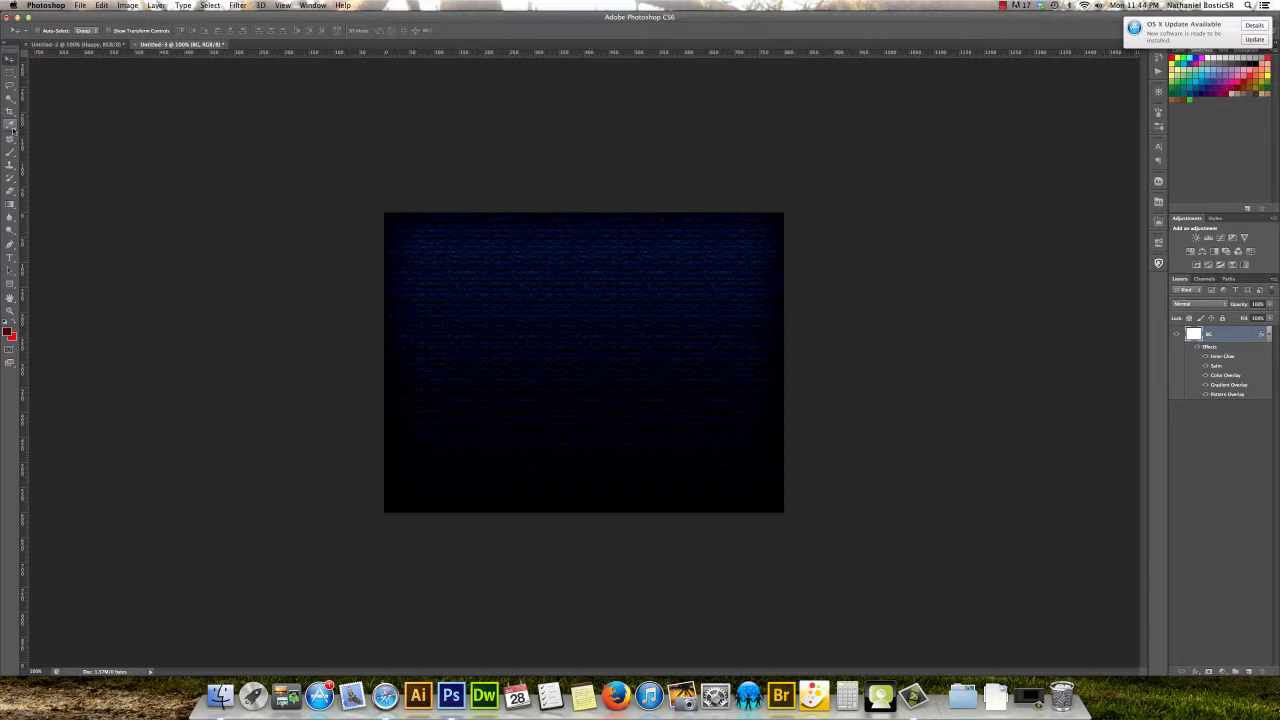
Activate the Type tool and set the text color to white.
left_click(11, 260)
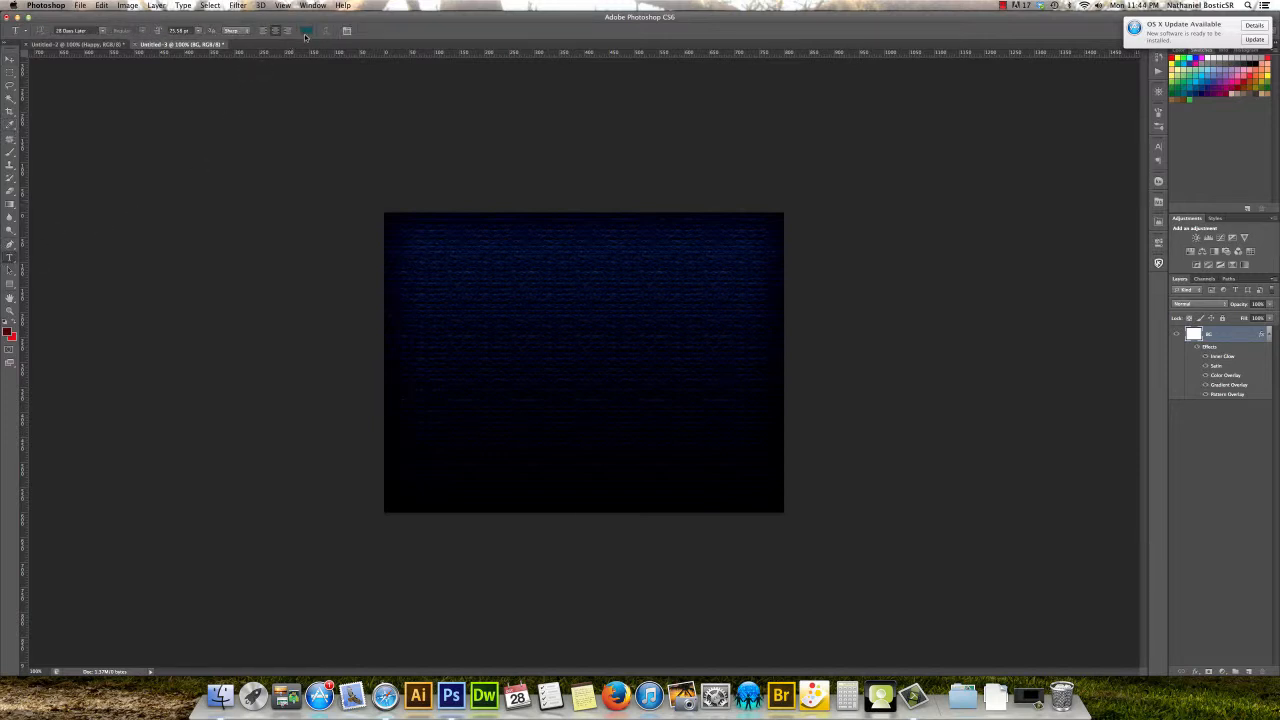
key("d")
key("x")
left_click(306, 31)
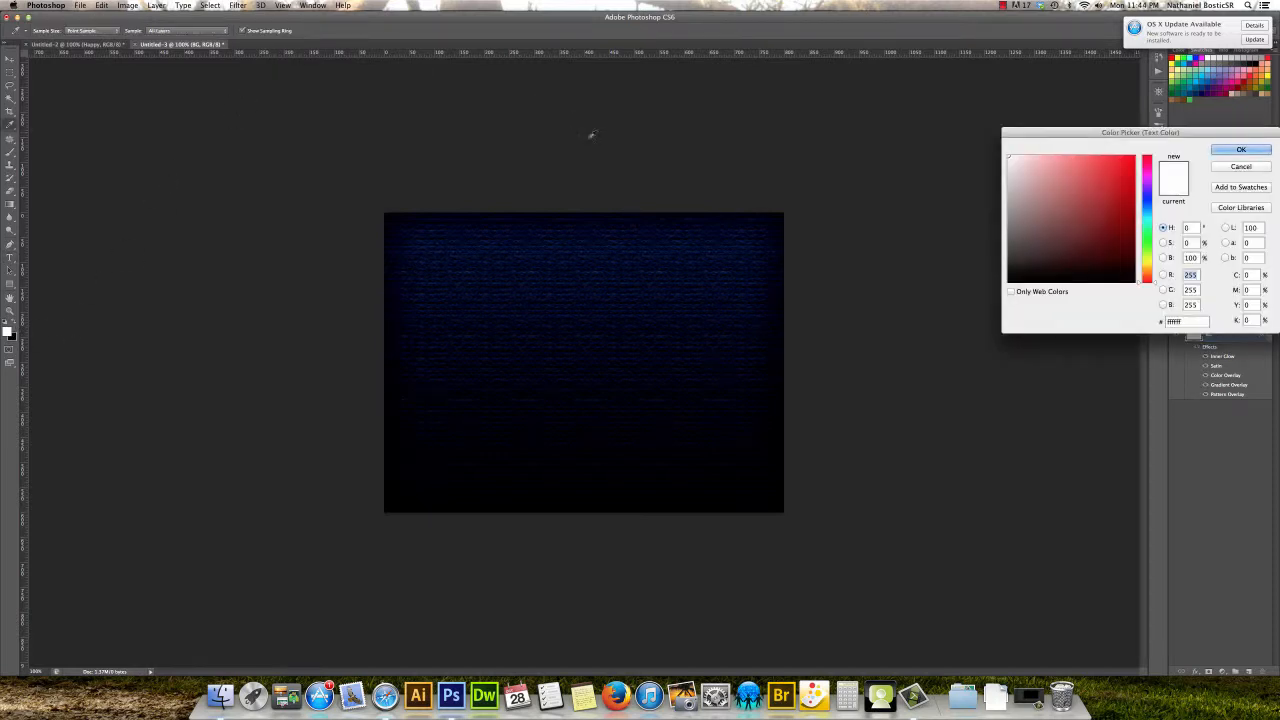
left_click(1240, 149)
Add the text "BOO!!" in the Impact font on the left half of the canvas.
left_click(451, 366)
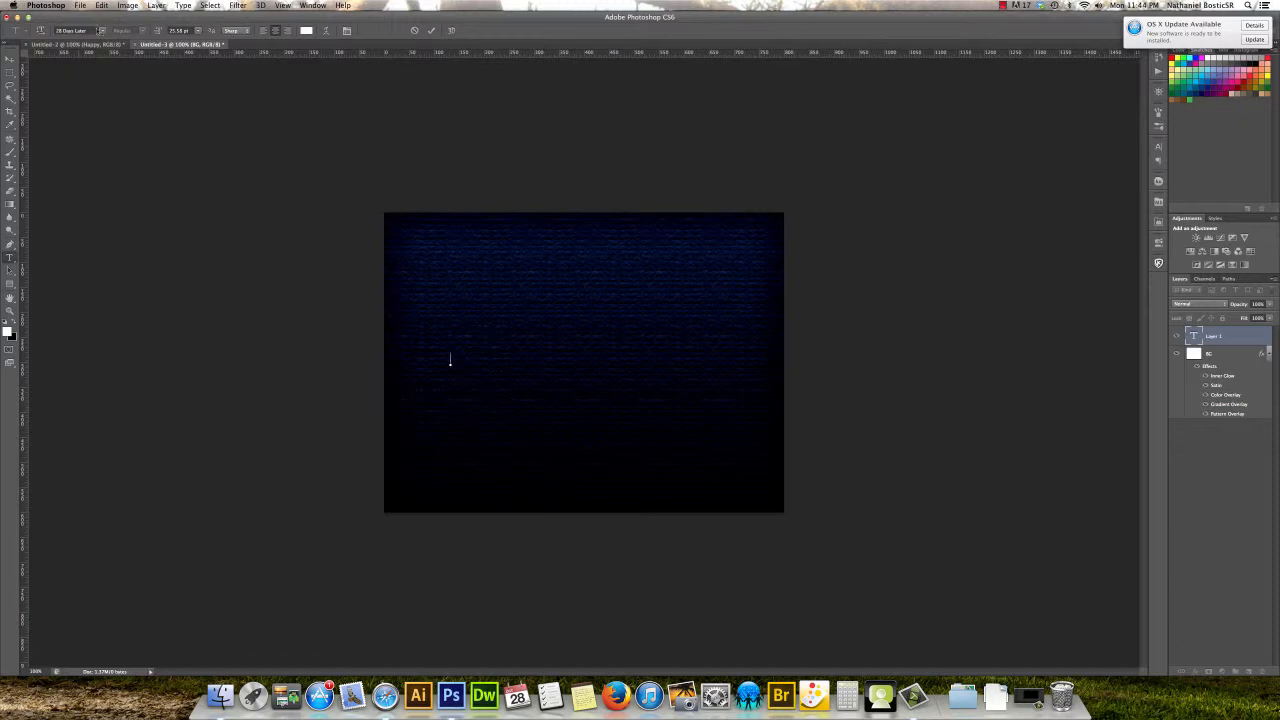
left_click(102, 31)
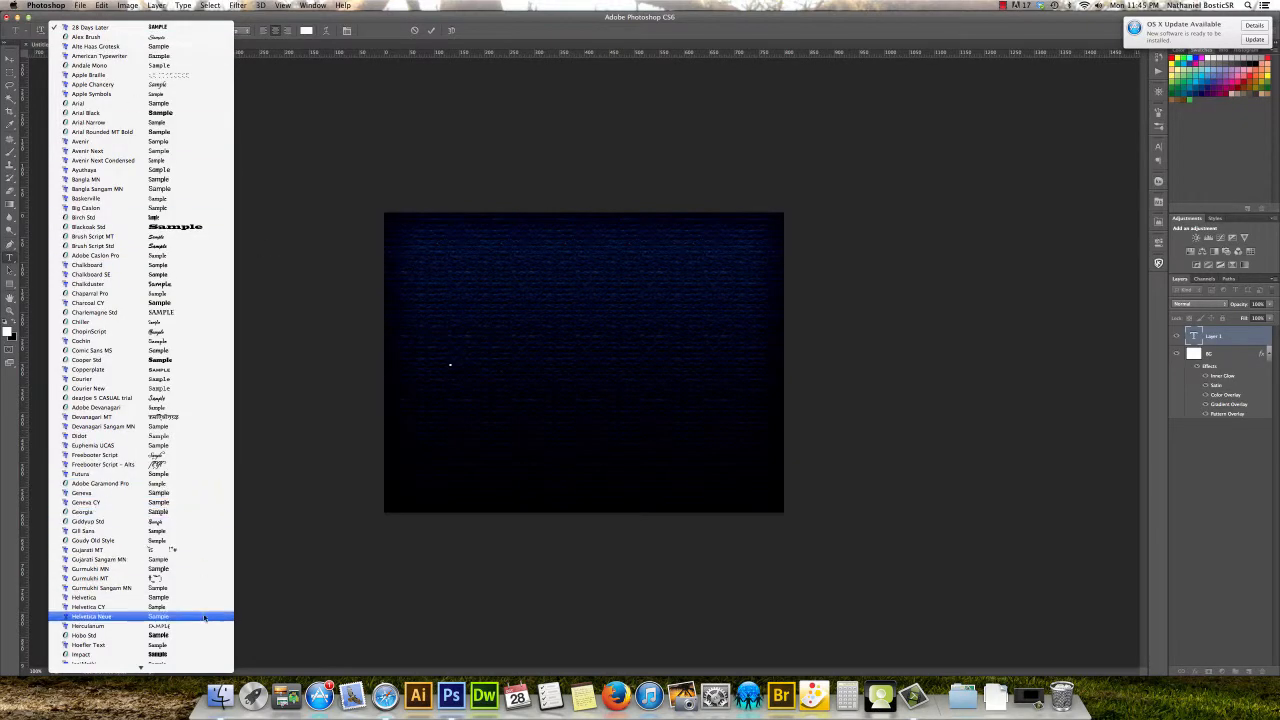
left_click(190, 655)
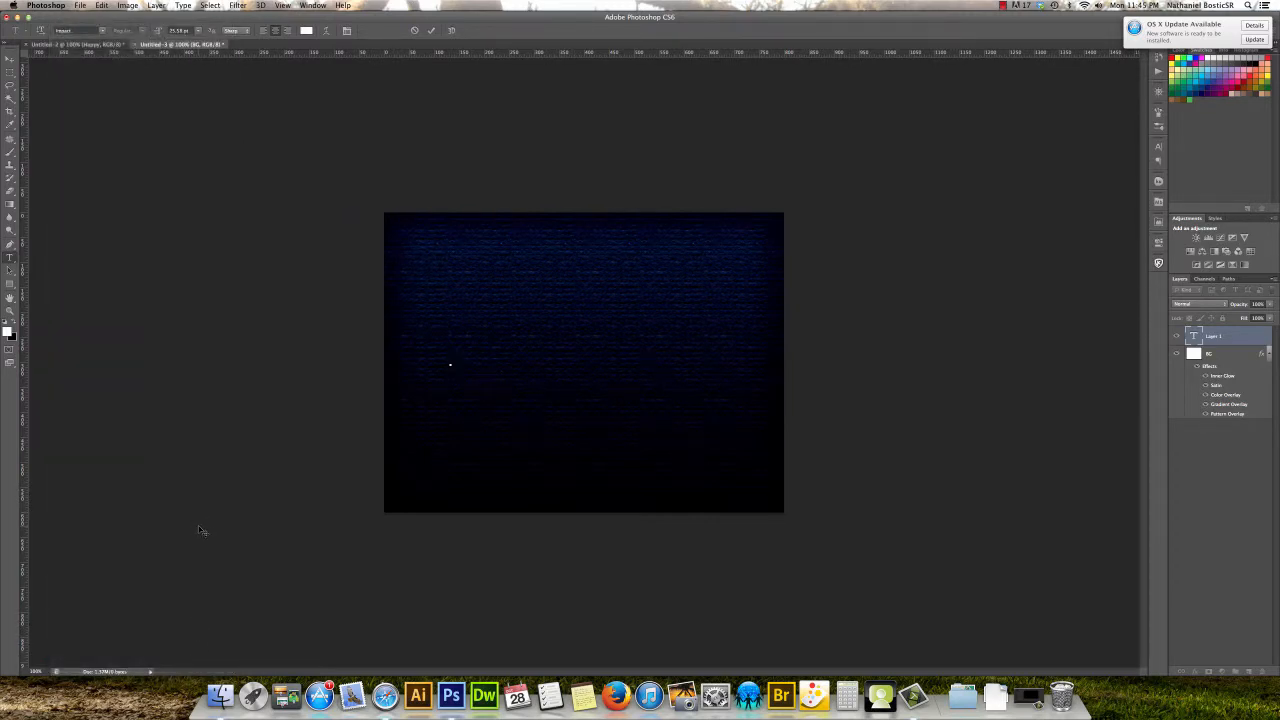
type("BOO!!")
left_click(12, 62)
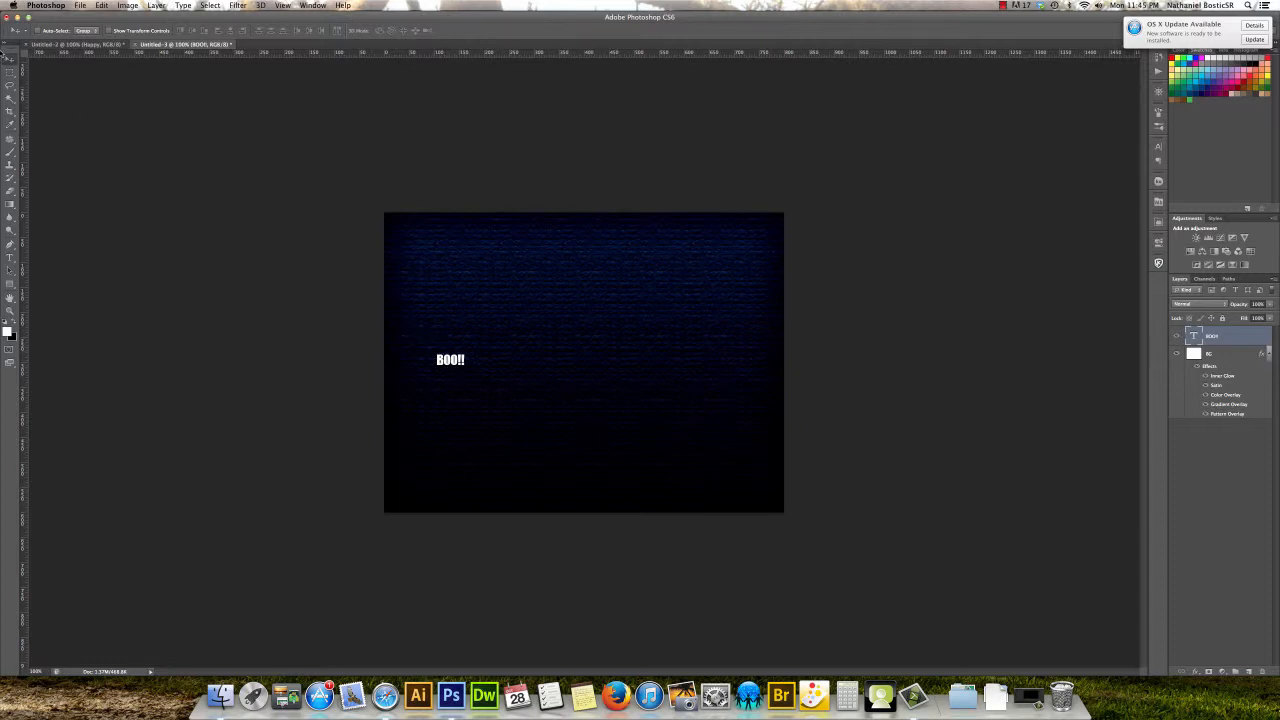
Move the "BOO!!" text to the middle of the canvas and enlarge it with Free Transform to span about three quarters of the width.
left_click_drag(453, 340, 596, 346)
left_click(102, 5)
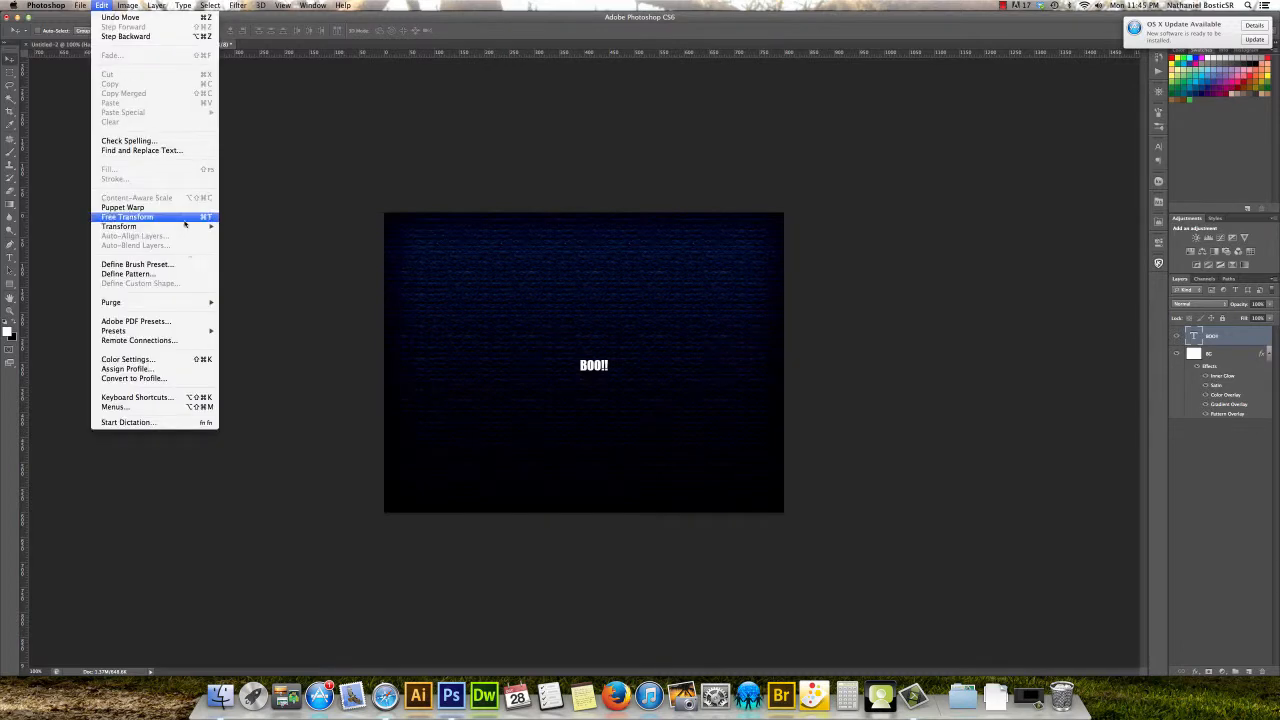
mouse_move(187, 230)
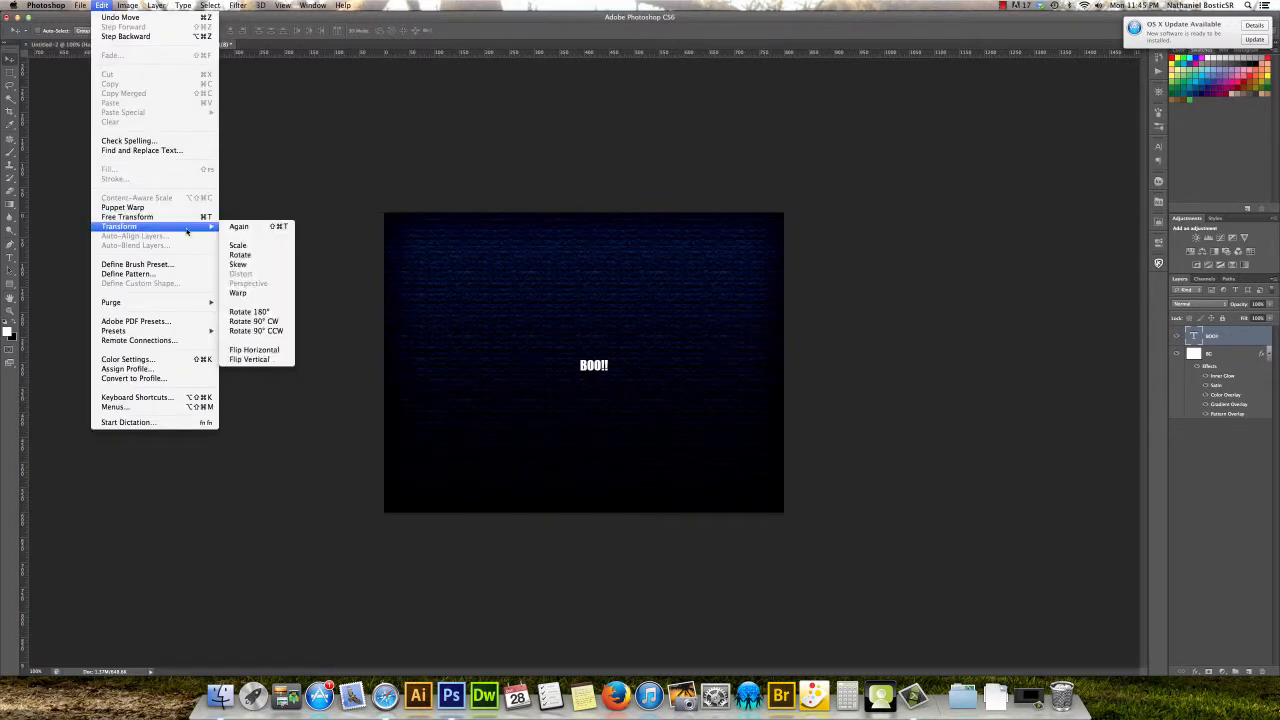
left_click(428, 252)
key("super+t")
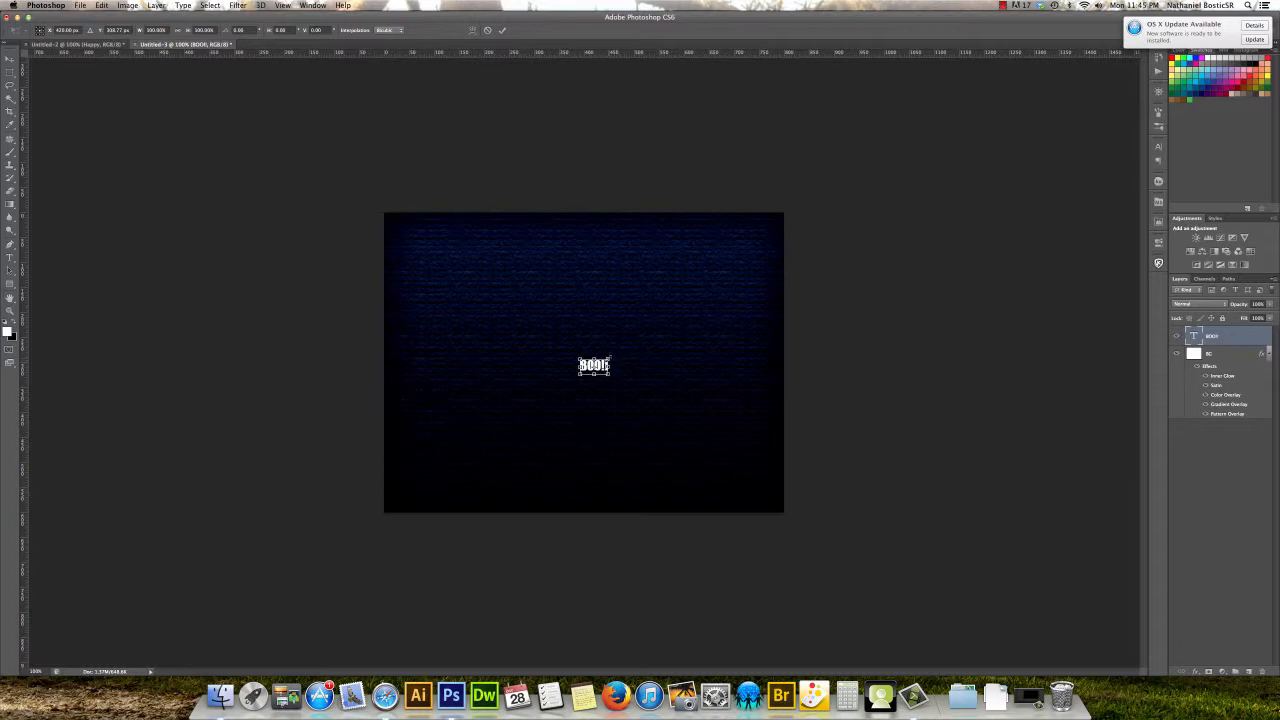
left_click_drag(608, 357, 631, 289)
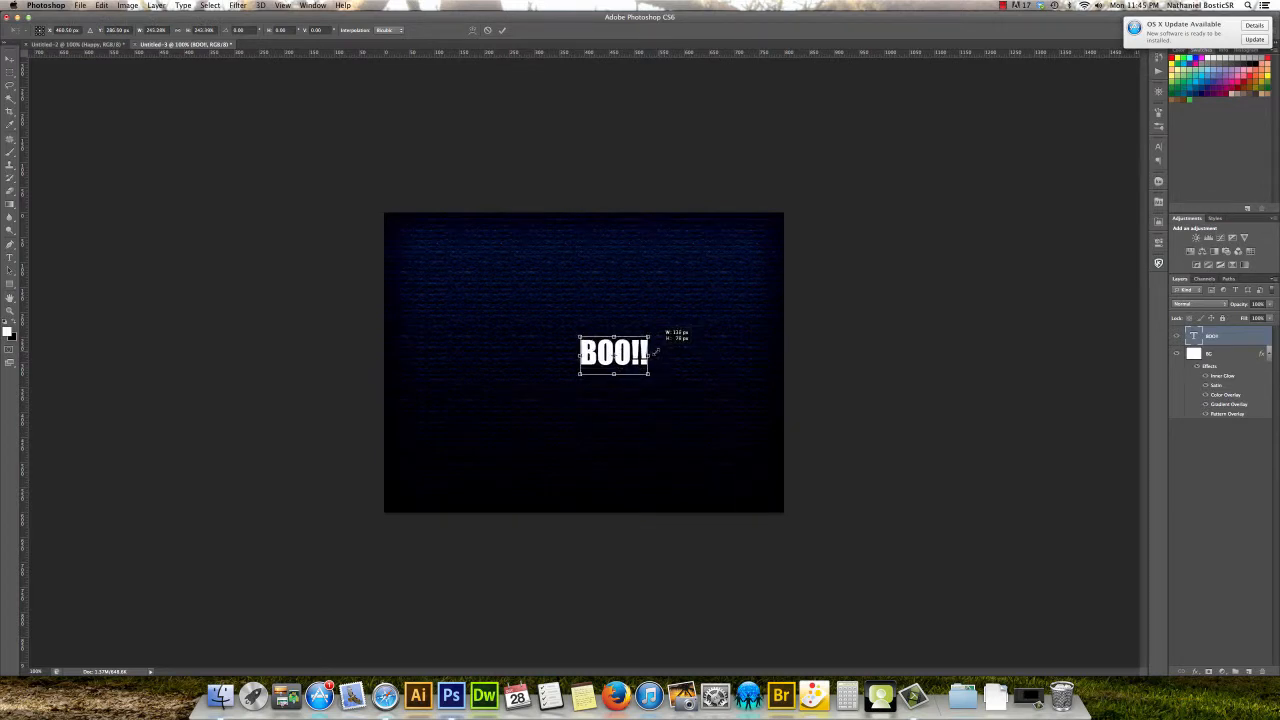
left_click_drag(655, 351, 744, 271)
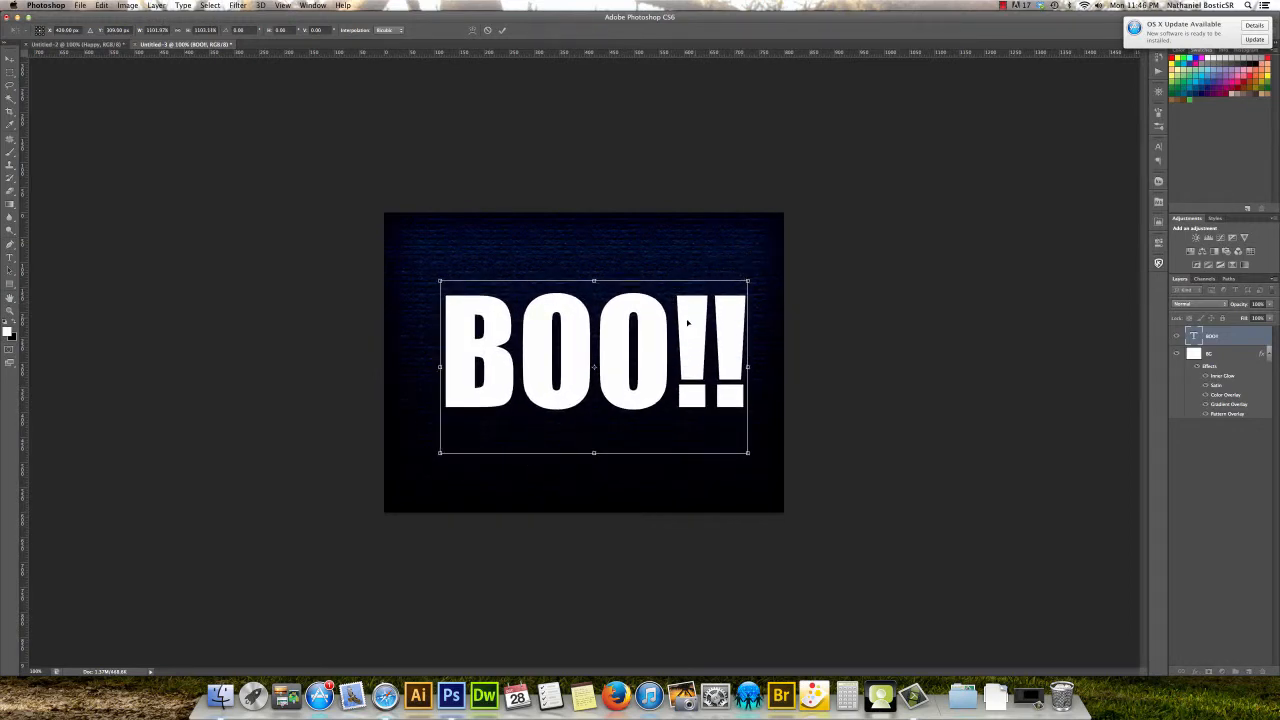
Center the enlarged "BOO!!" text on the canvas and commit the transform.
left_click_drag(656, 337, 608, 377)
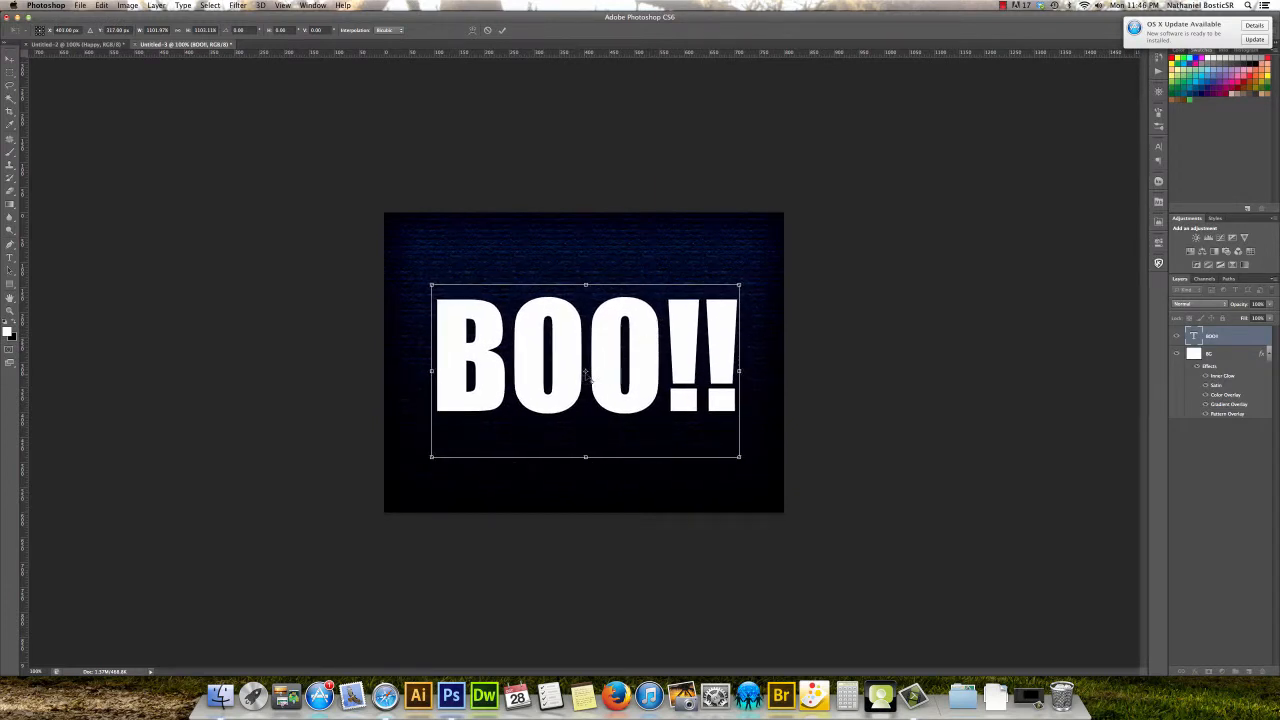
left_click_drag(654, 336, 650, 345)
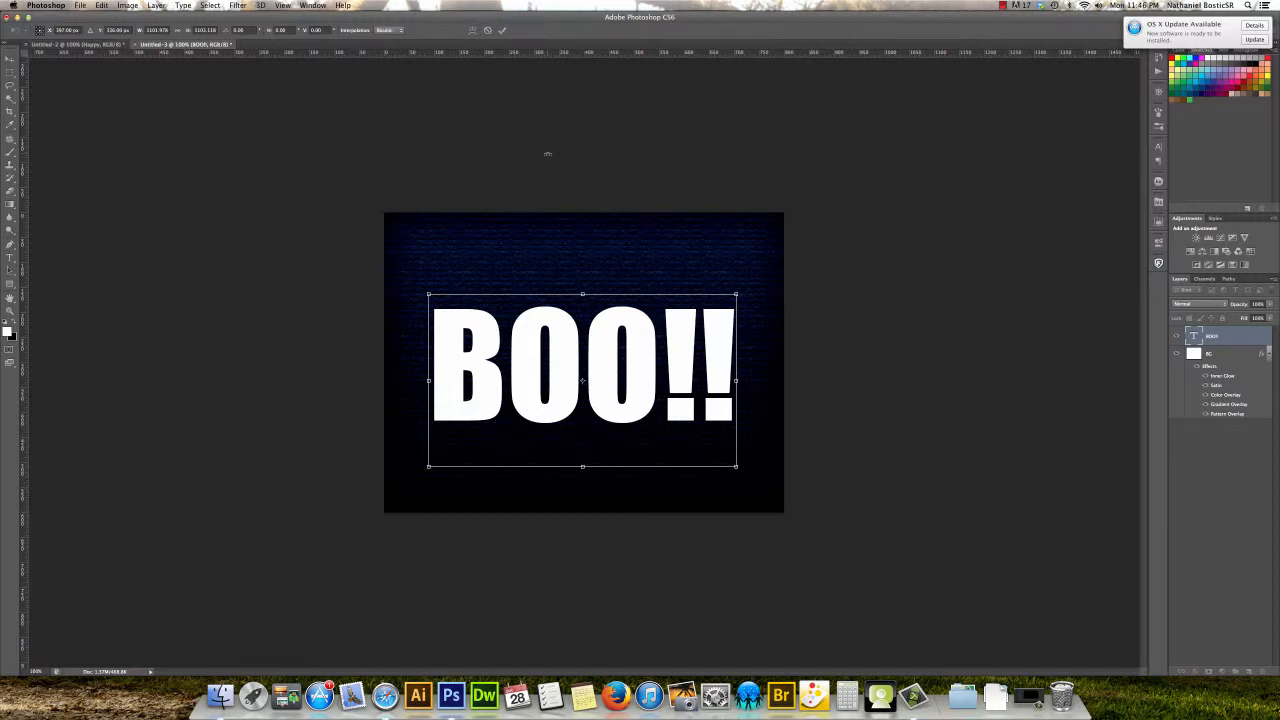
key("Return")
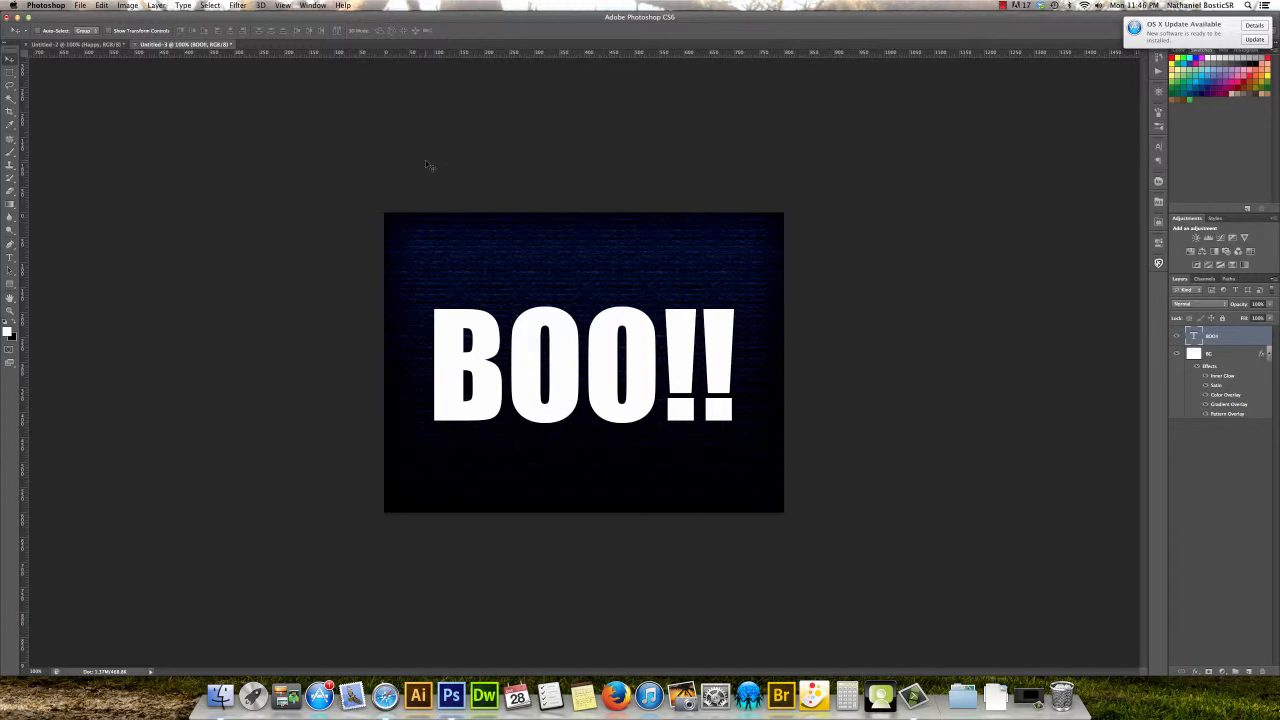
left_click(156, 5)
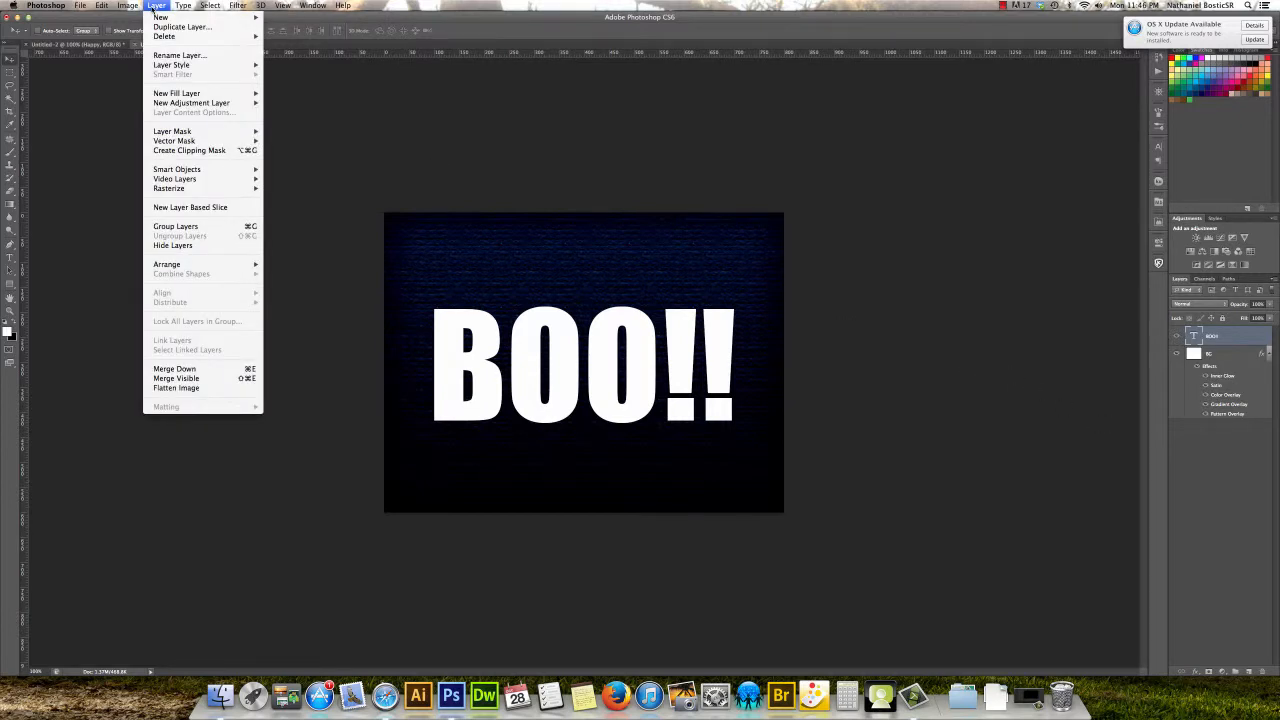
mouse_move(203, 179)
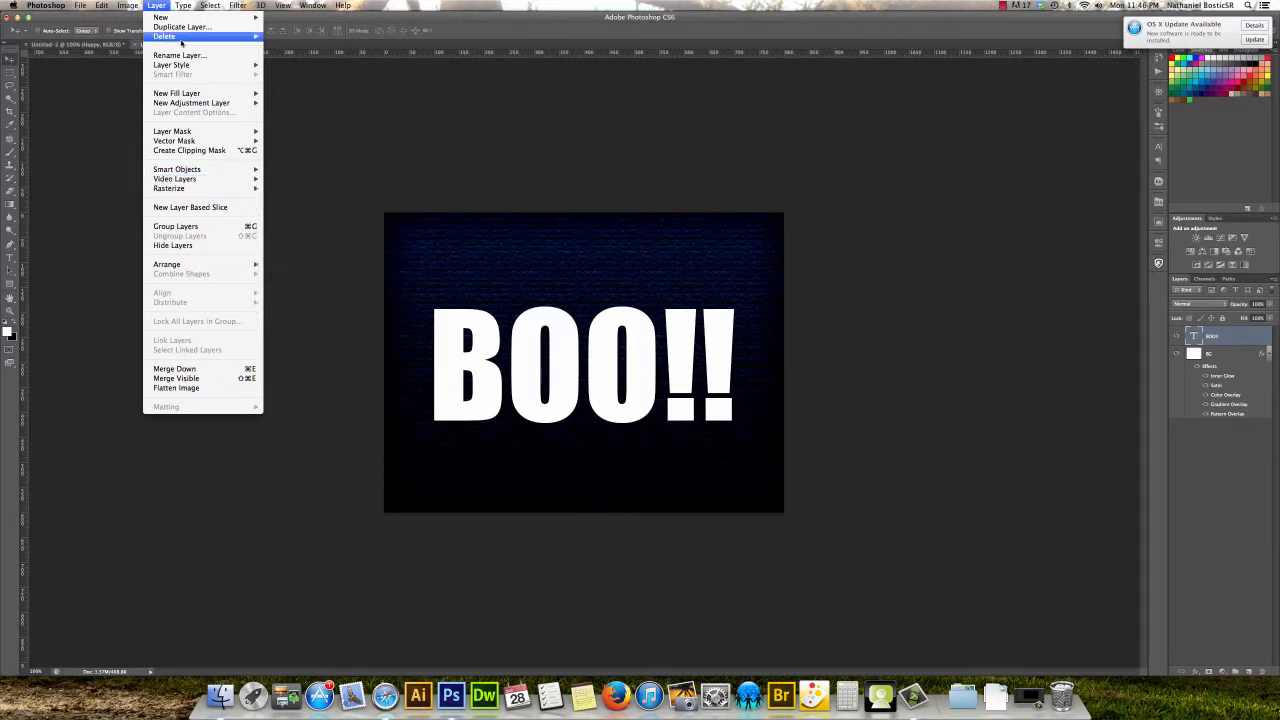
mouse_move(184, 6)
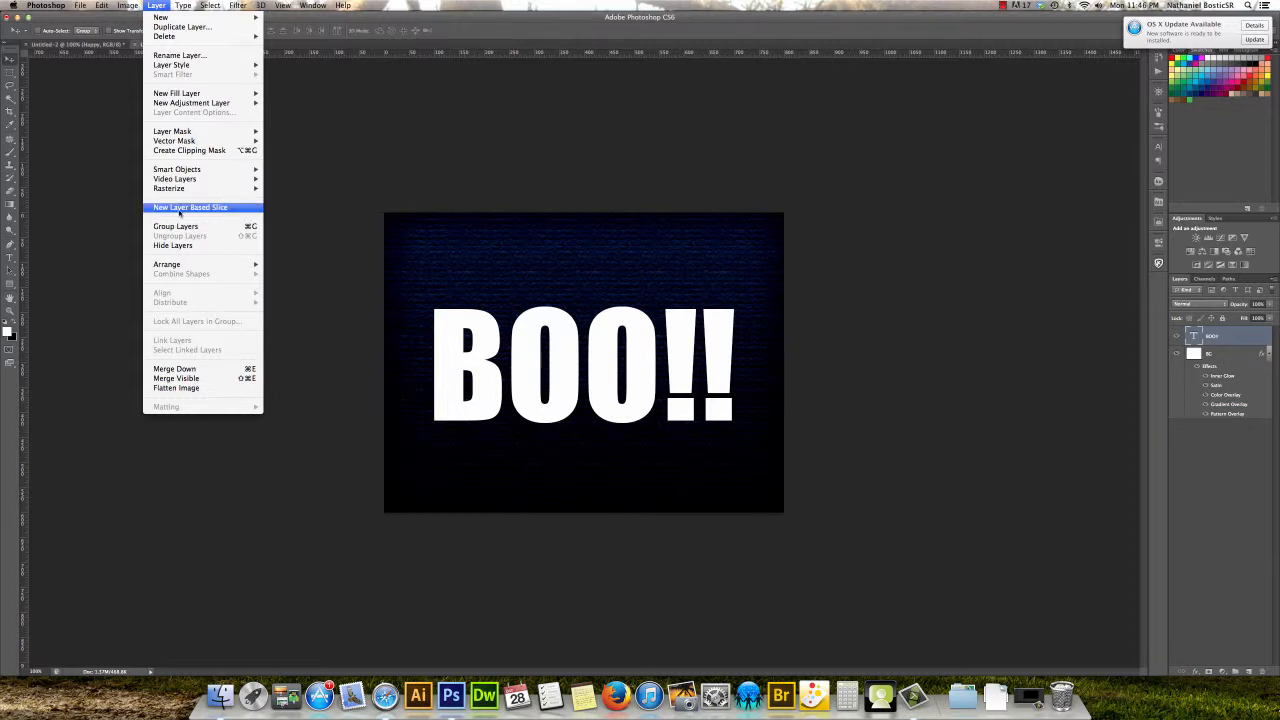
Open the layer styles of the "BOO!!" text layer and enable Pattern Overlay.
left_click(1260, 336)
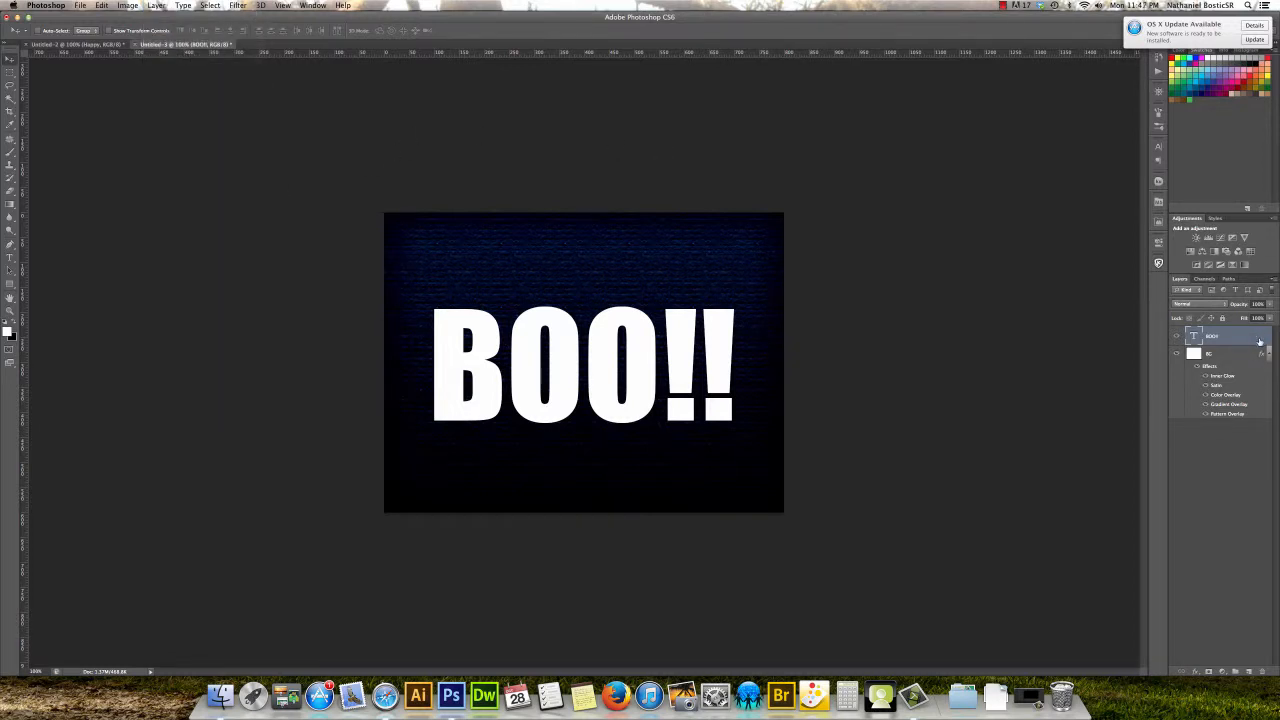
left_click(1194, 672)
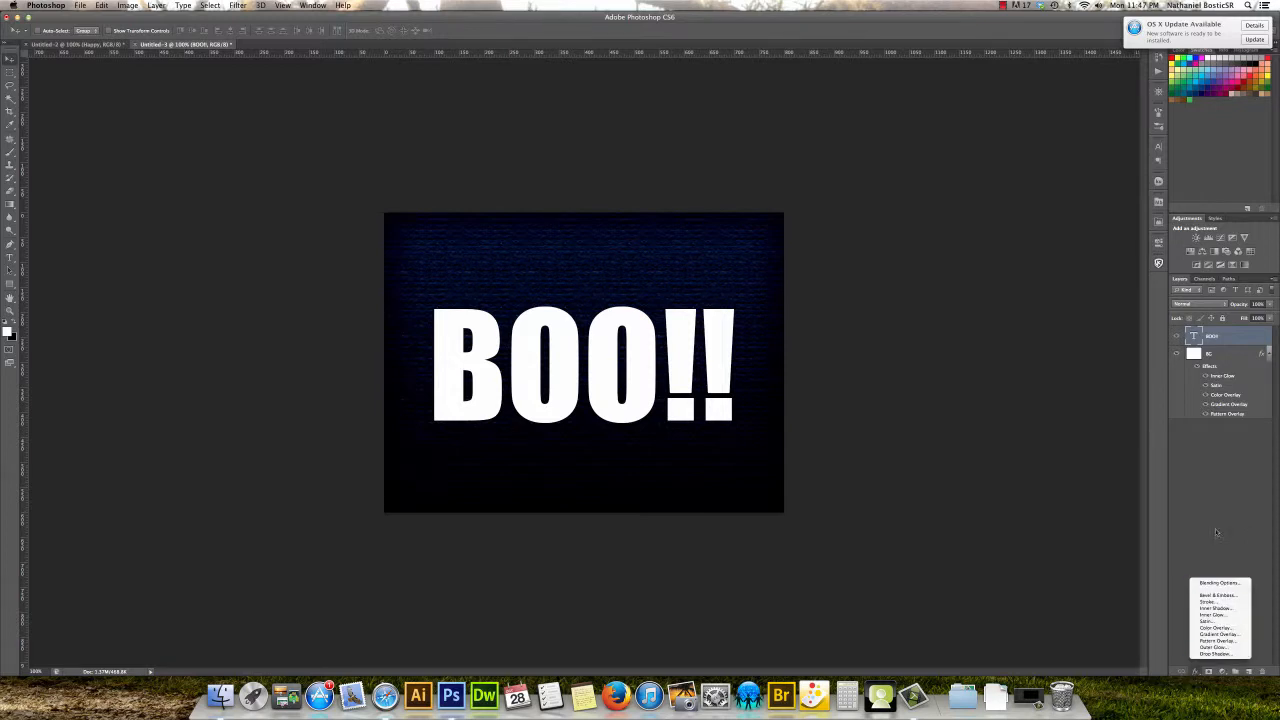
left_click(1254, 337)
double_click(1255, 337)
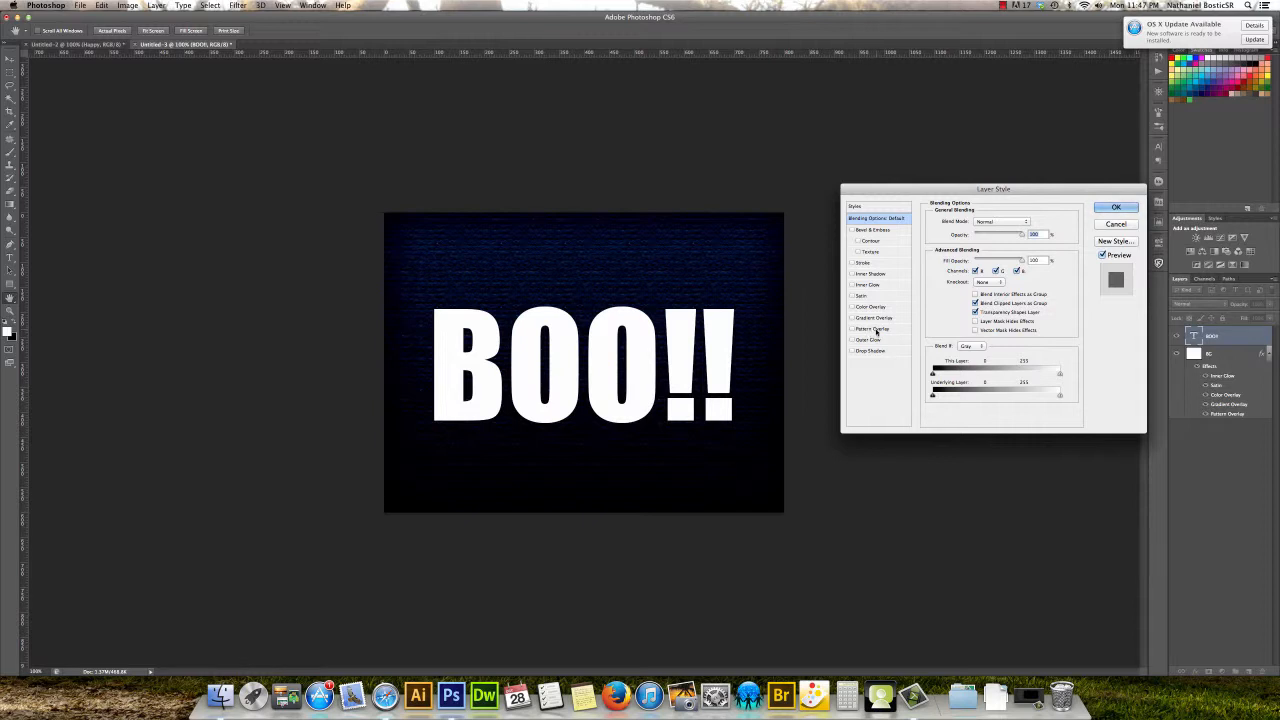
left_click(873, 329)
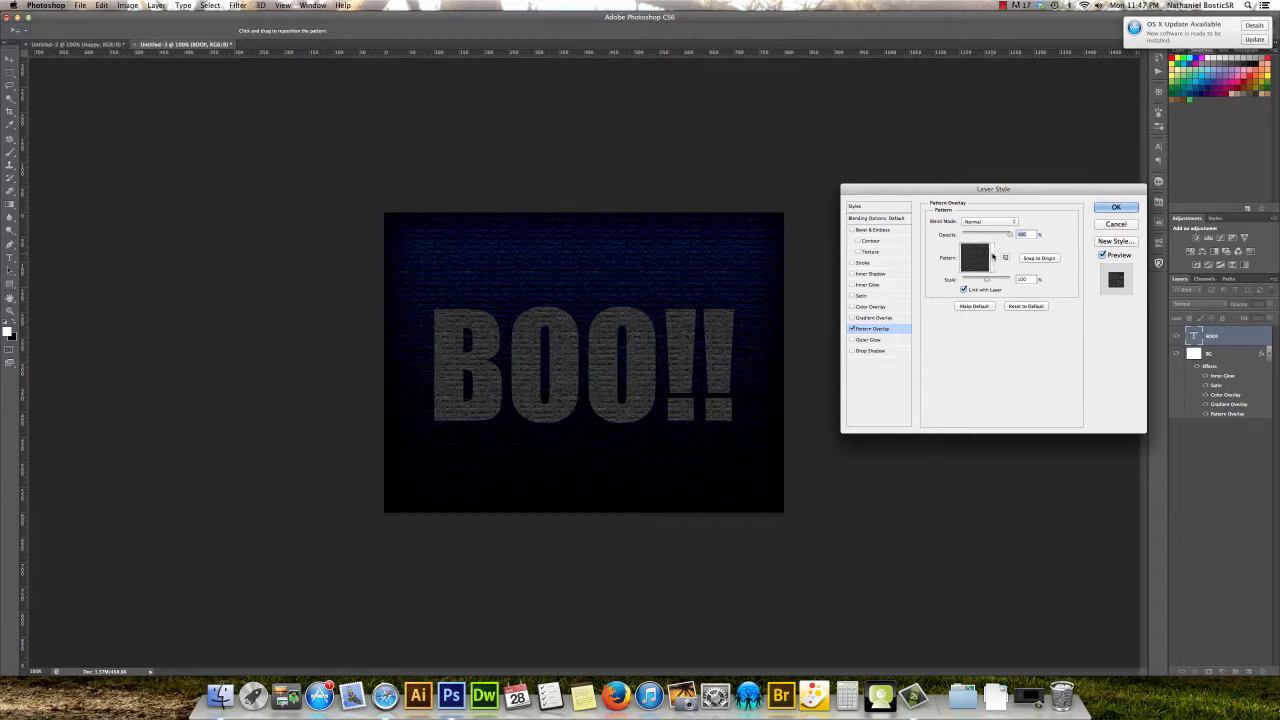
Try several gray patterns for the text's Pattern Overlay and choose the light, coarsely wrinkled one.
left_click(992, 257)
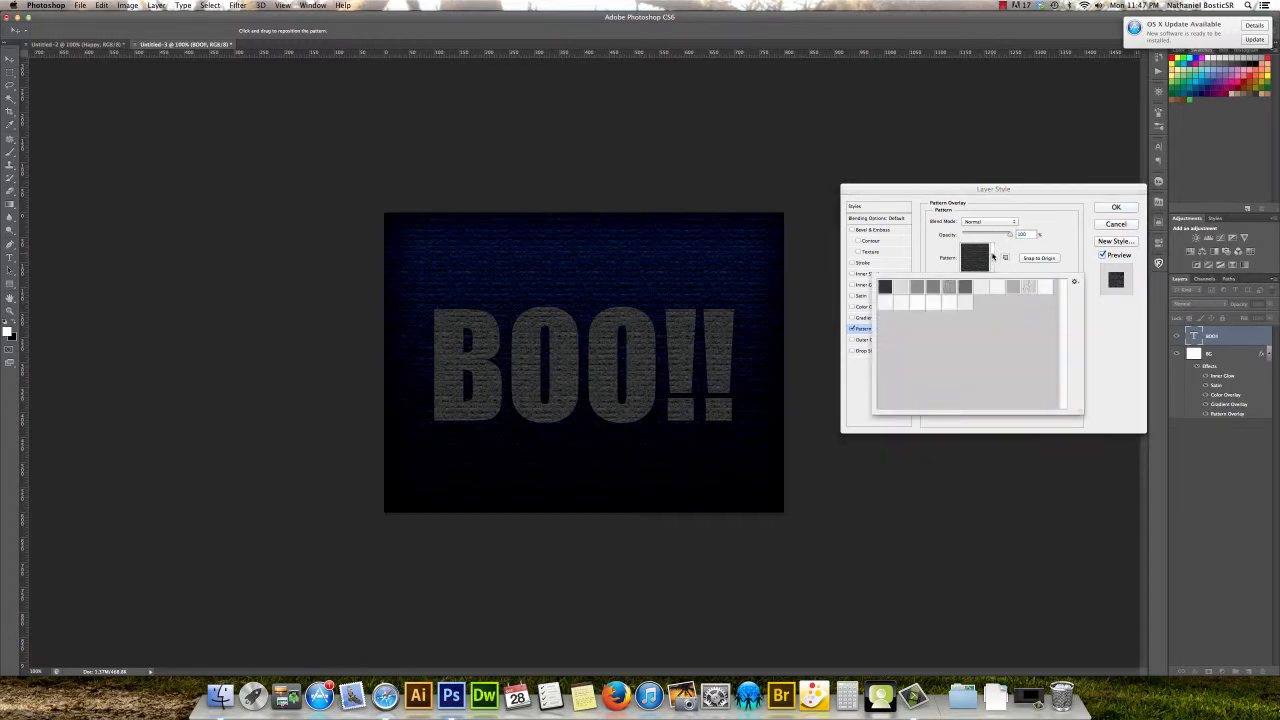
left_click(919, 288)
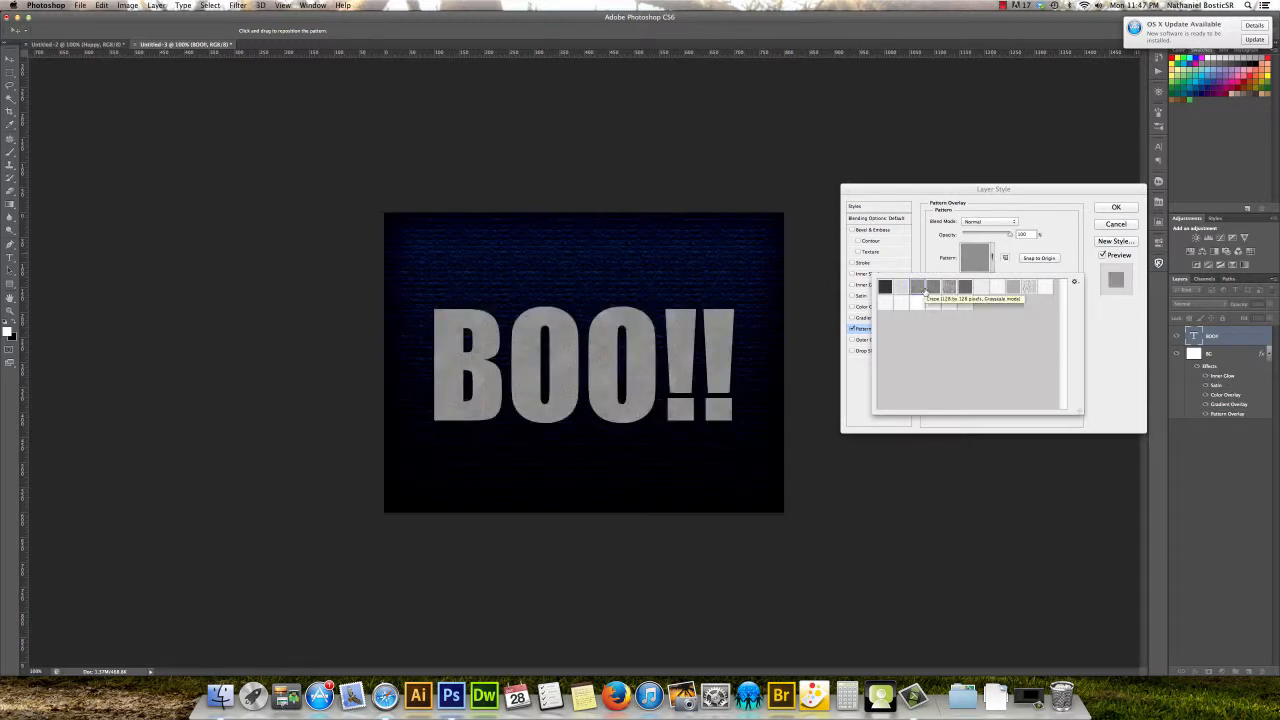
left_click(934, 289)
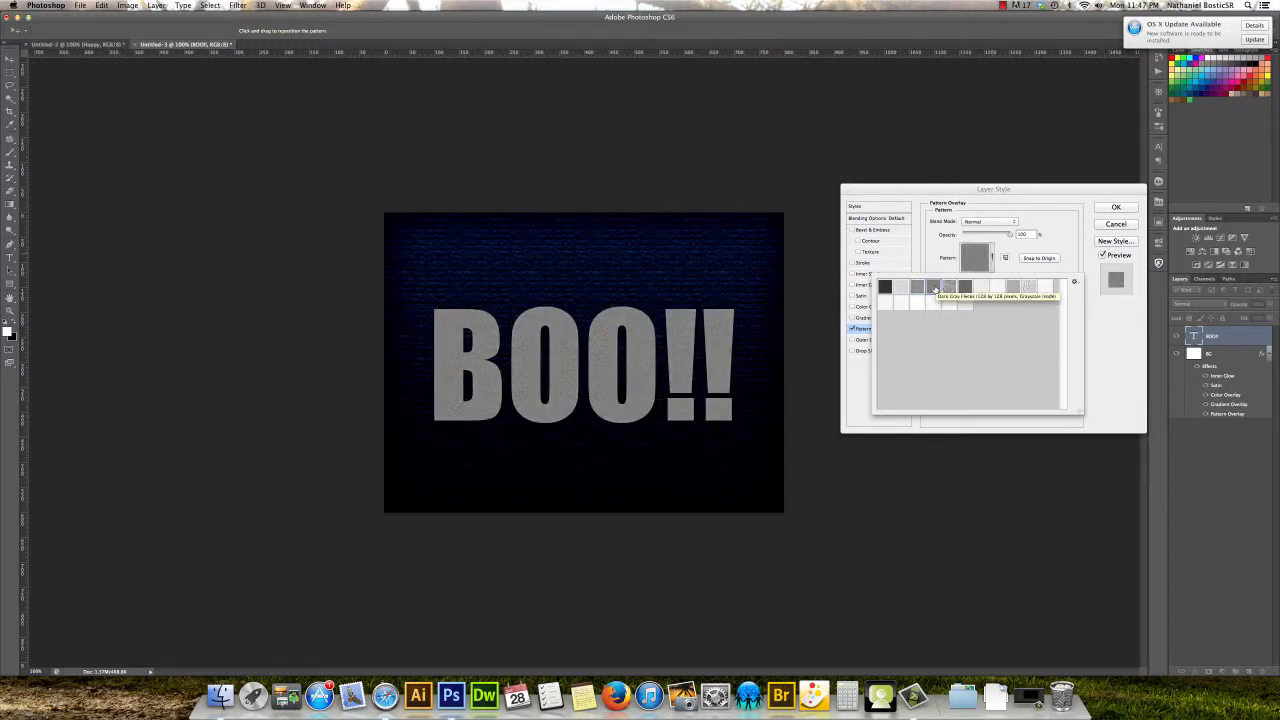
left_click(935, 289)
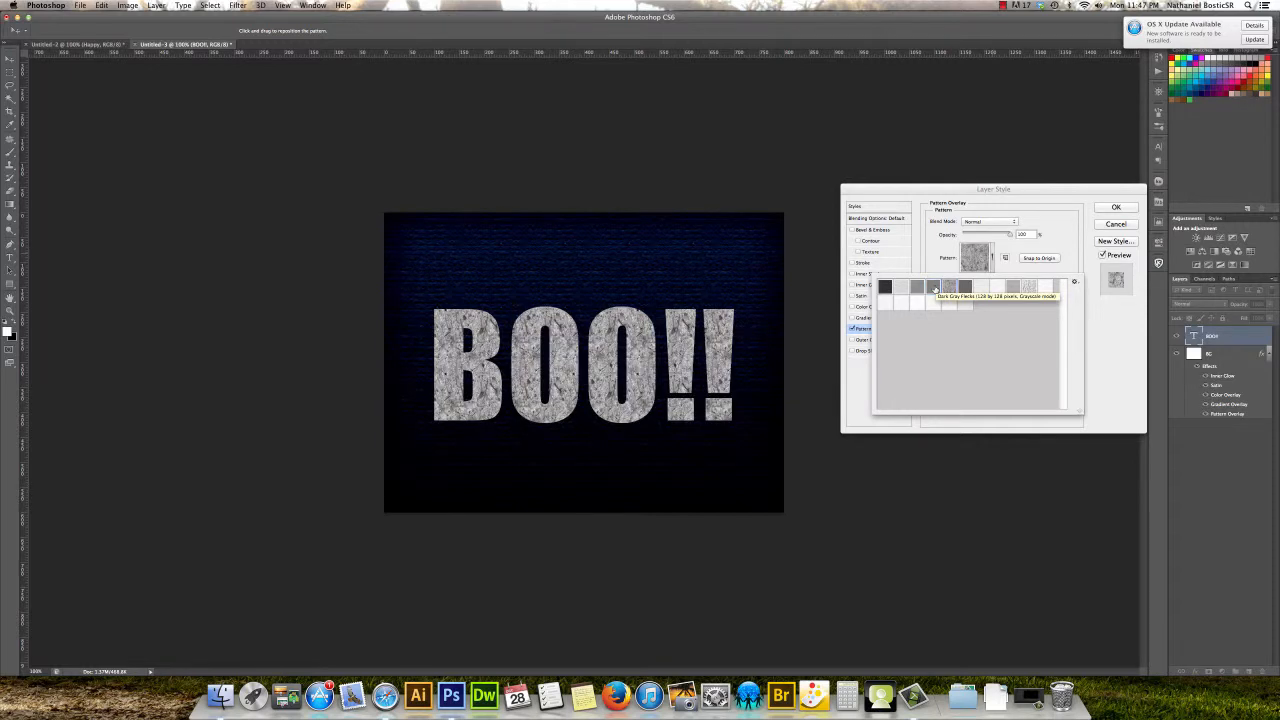
left_click(935, 289)
key("Right")
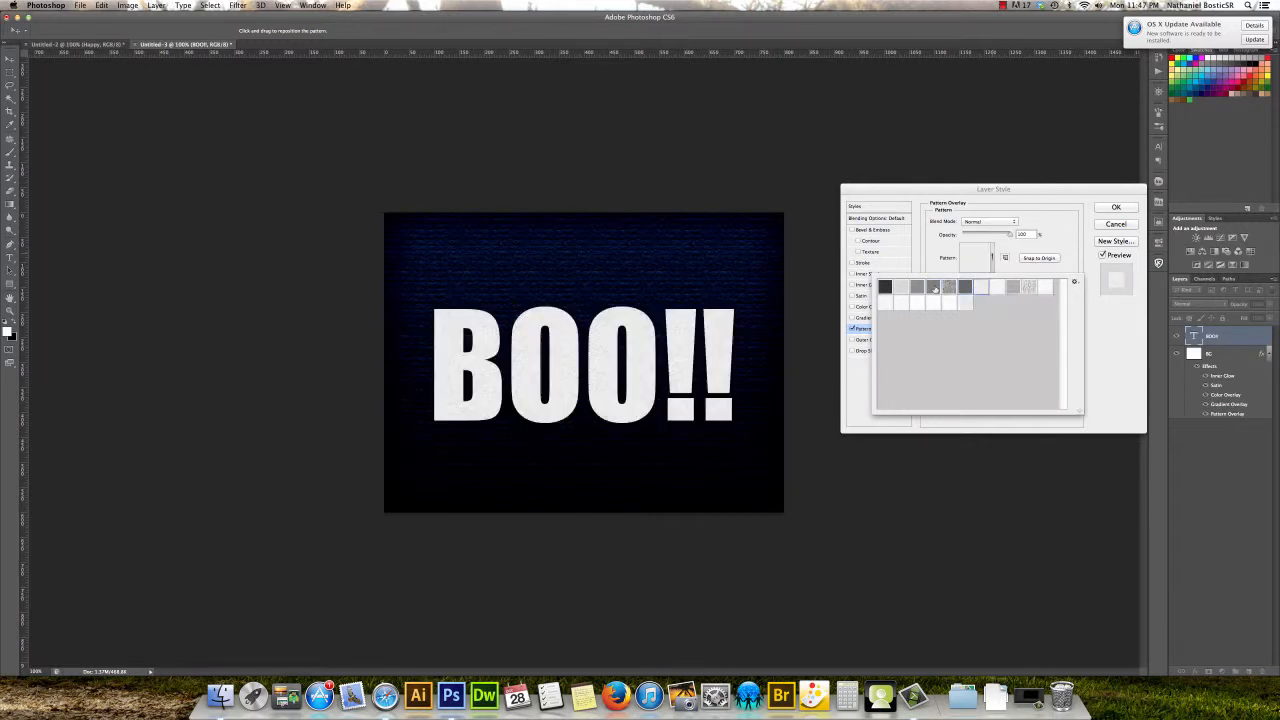
key("Right")
key("Right")
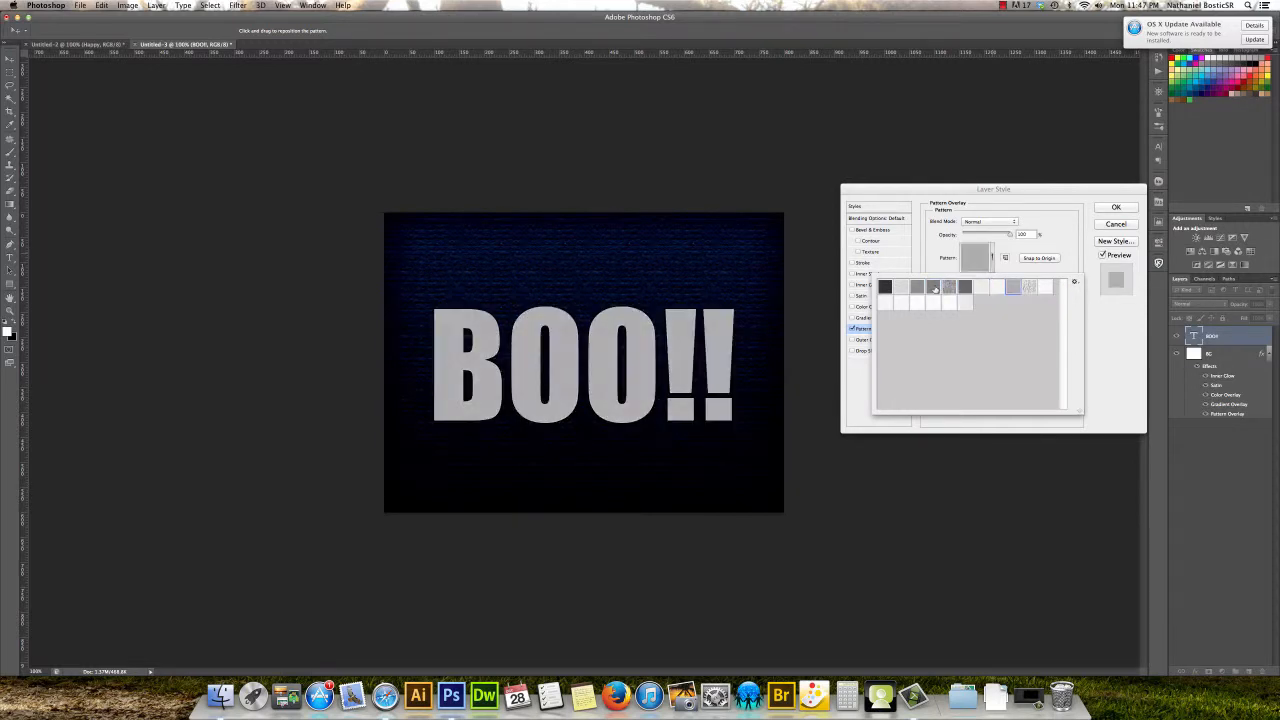
key("Right")
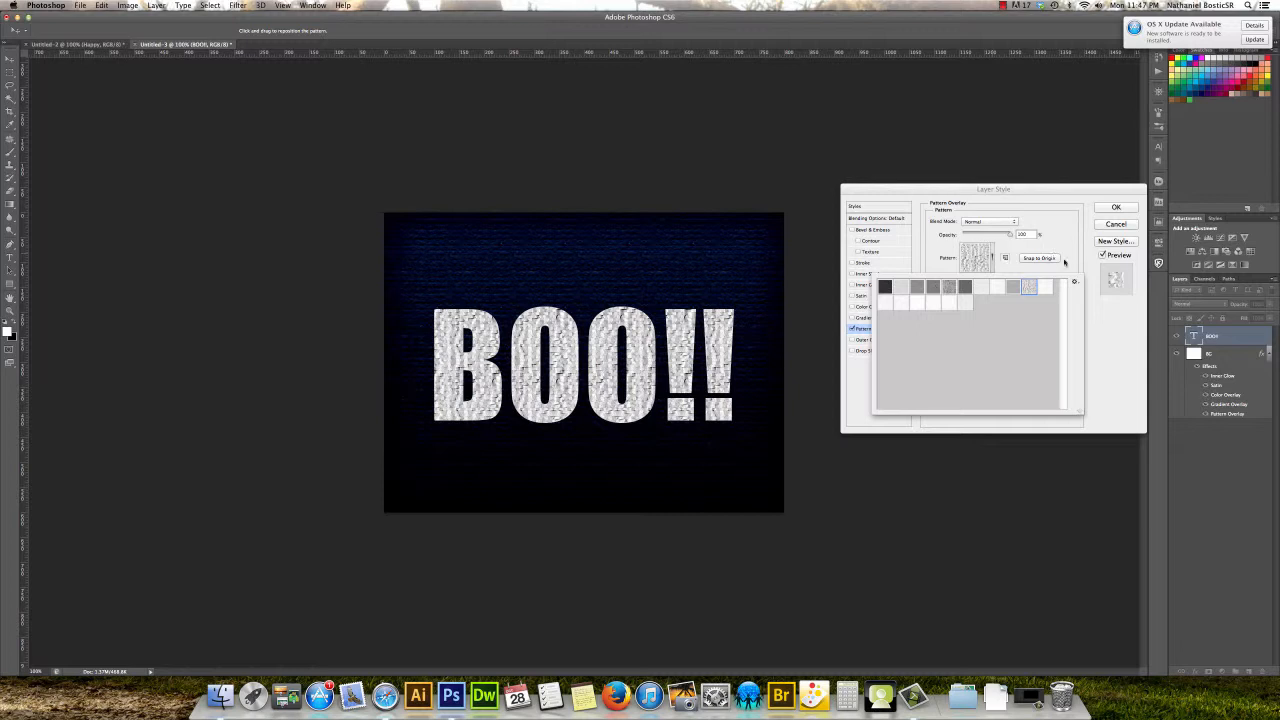
left_click(1094, 318)
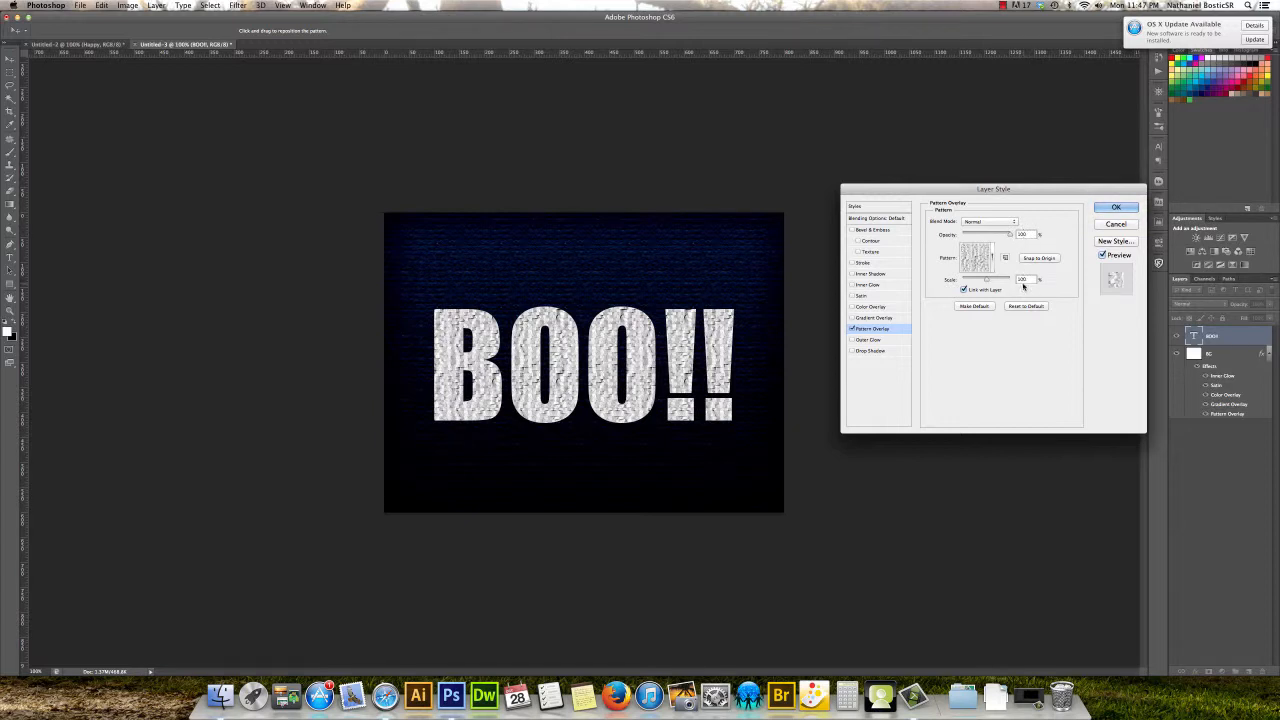
left_click_drag(1023, 287, 980, 281)
Add a Drop Shadow to the "BOO!!" text and set its color to pure black #000000.
left_click(871, 352)
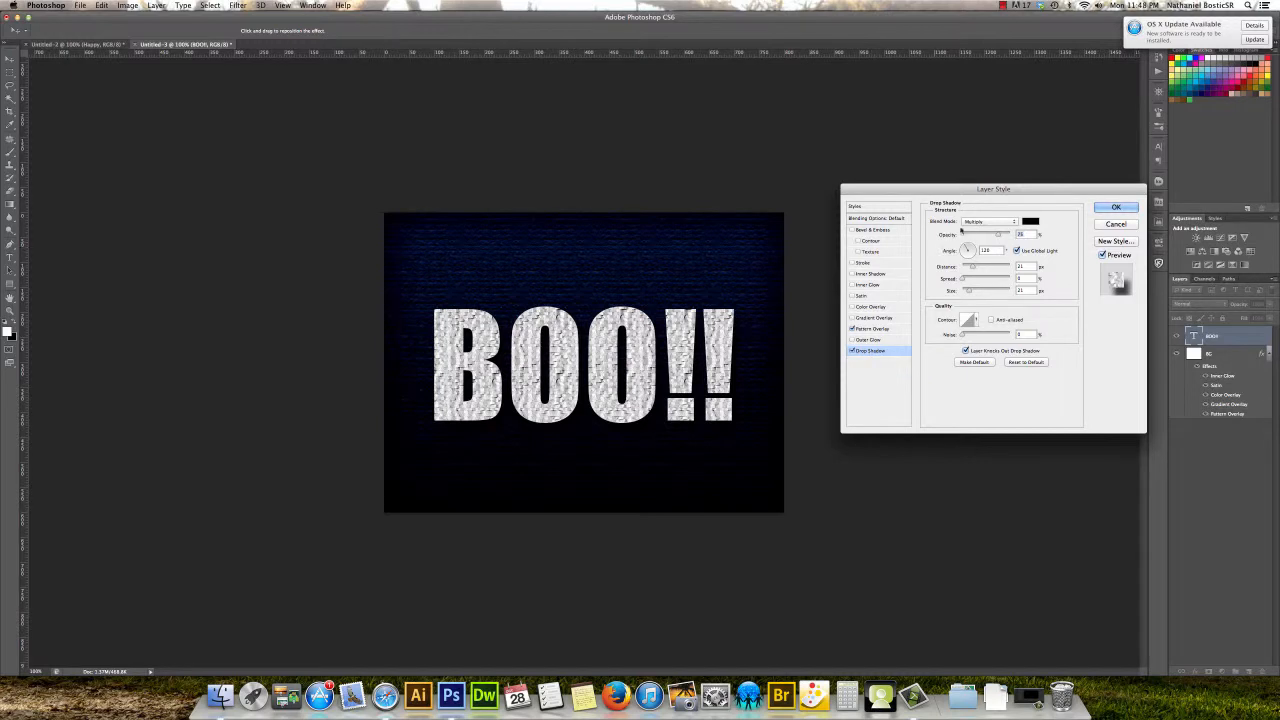
left_click(1030, 221)
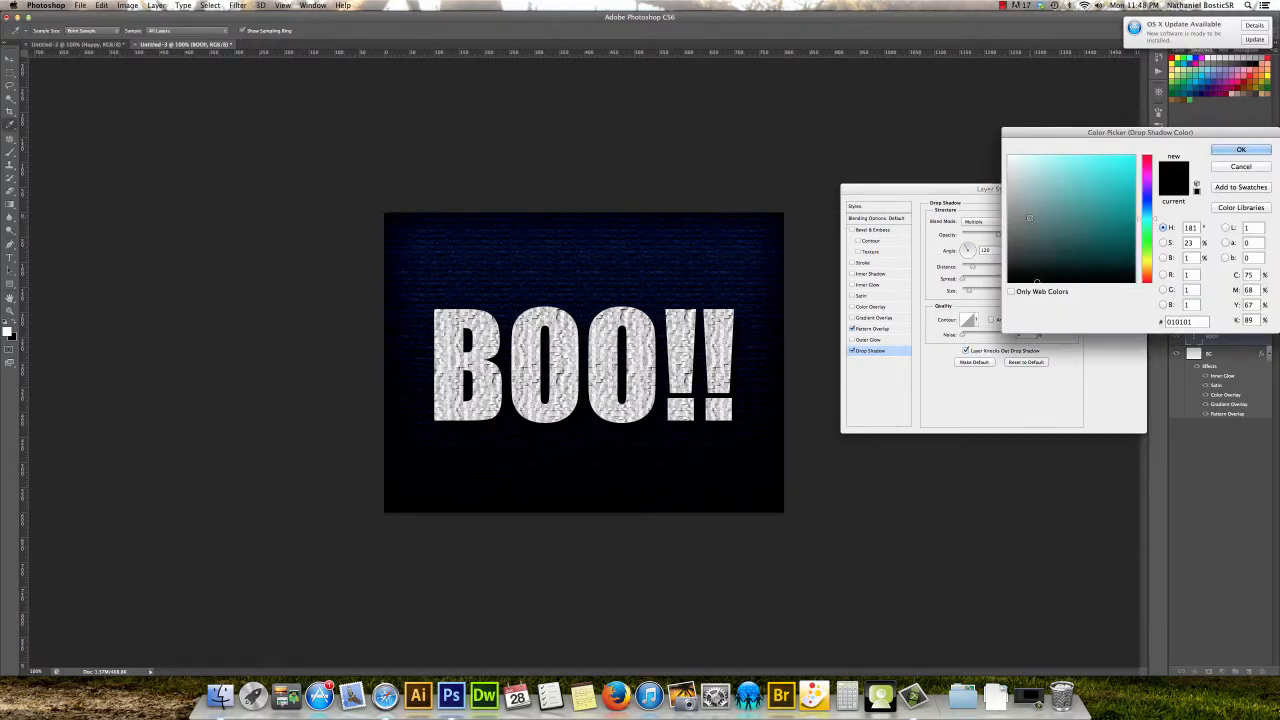
left_click_drag(1034, 280, 995, 289)
left_click(1236, 149)
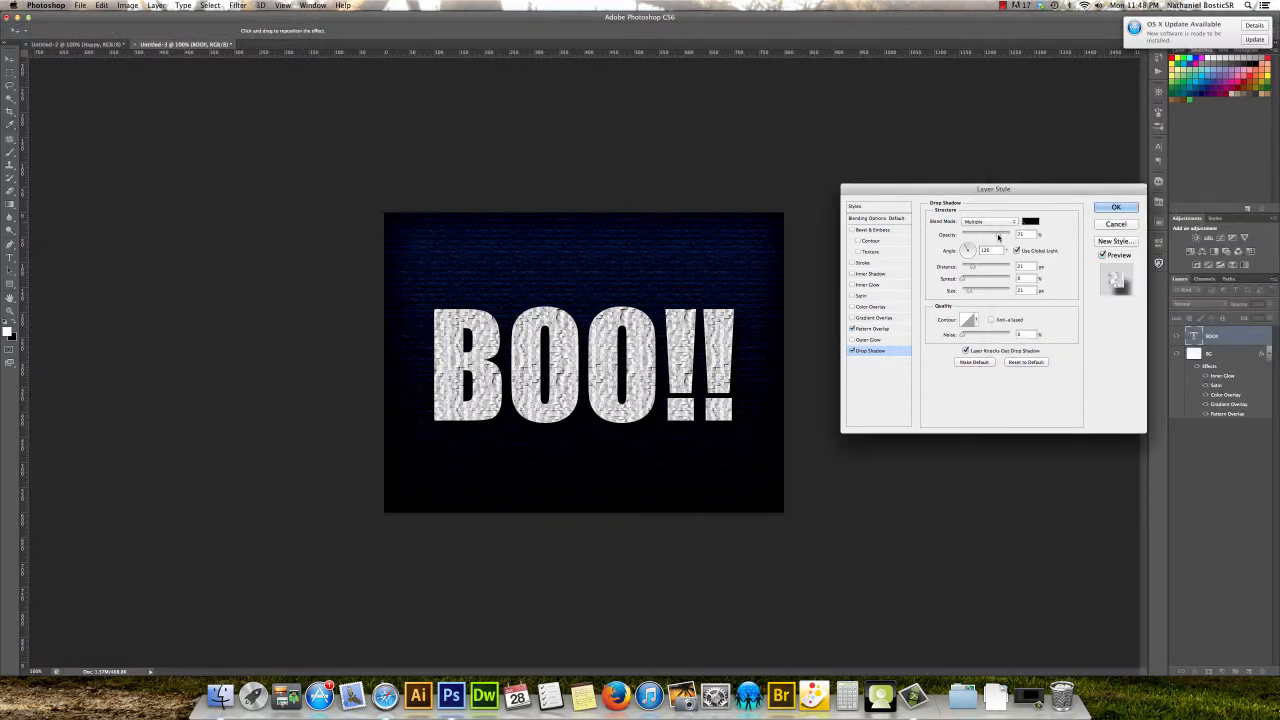
Set the drop shadow's opacity to 100%, turn off Use Global Light and increase its distance to about 44 px.
left_click_drag(998, 236, 1018, 234)
left_click(1016, 251)
mouse_move(972, 267)
left_mouse_down()
mouse_move(1004, 267)
mouse_move(967, 267)
mouse_move(1002, 267)
mouse_move(984, 265)
left_mouse_up()
Try teal #4da2a4 as the drop shadow color and set it back to black #000000.
left_click(1030, 221)
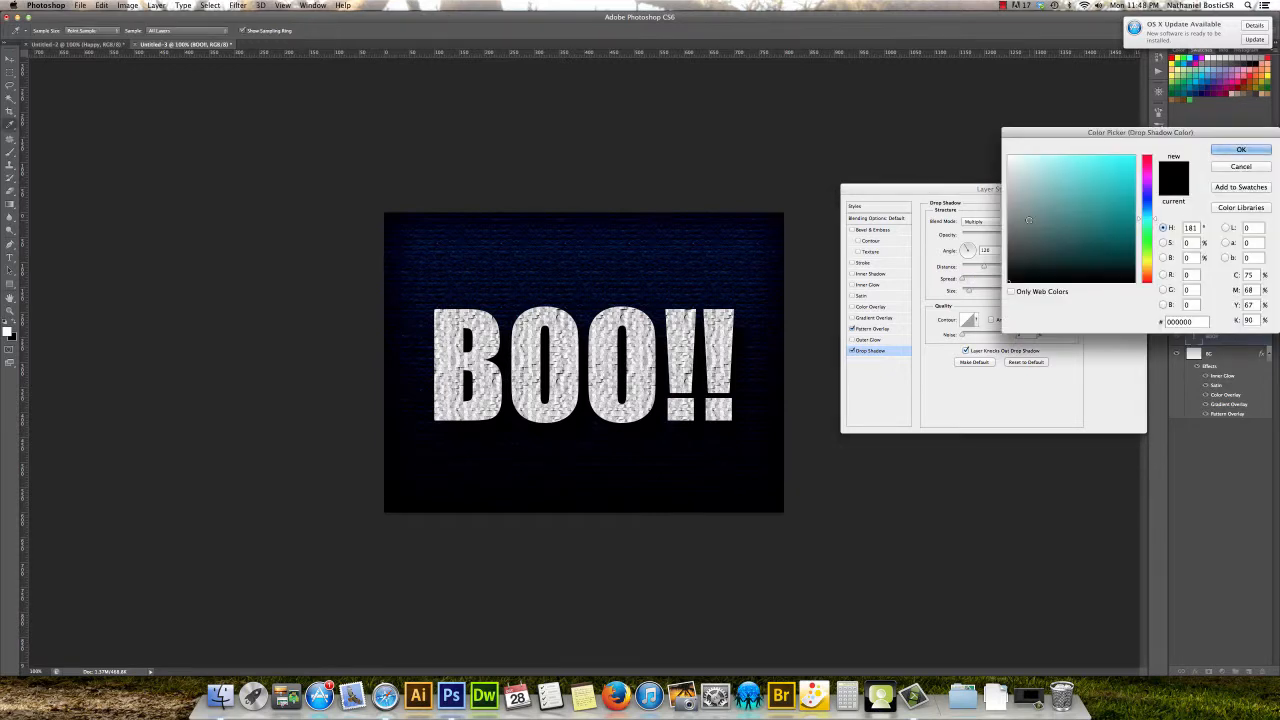
left_click(1075, 200)
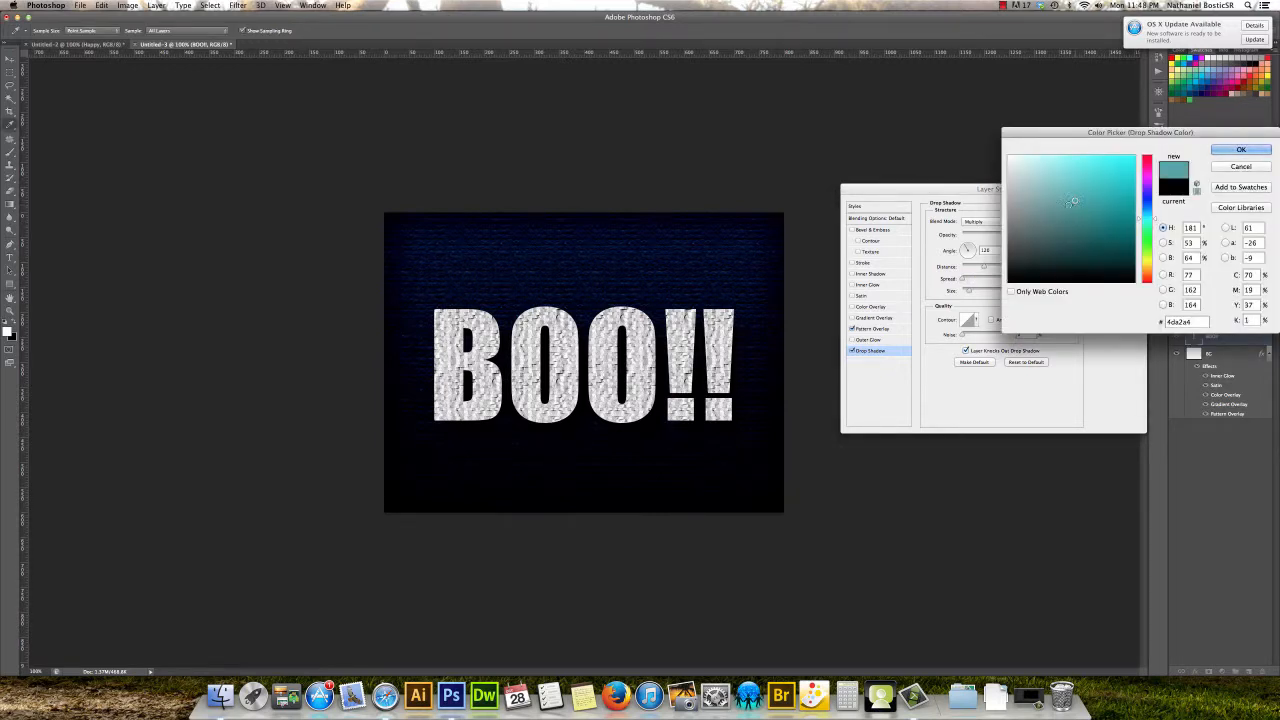
left_click(1229, 152)
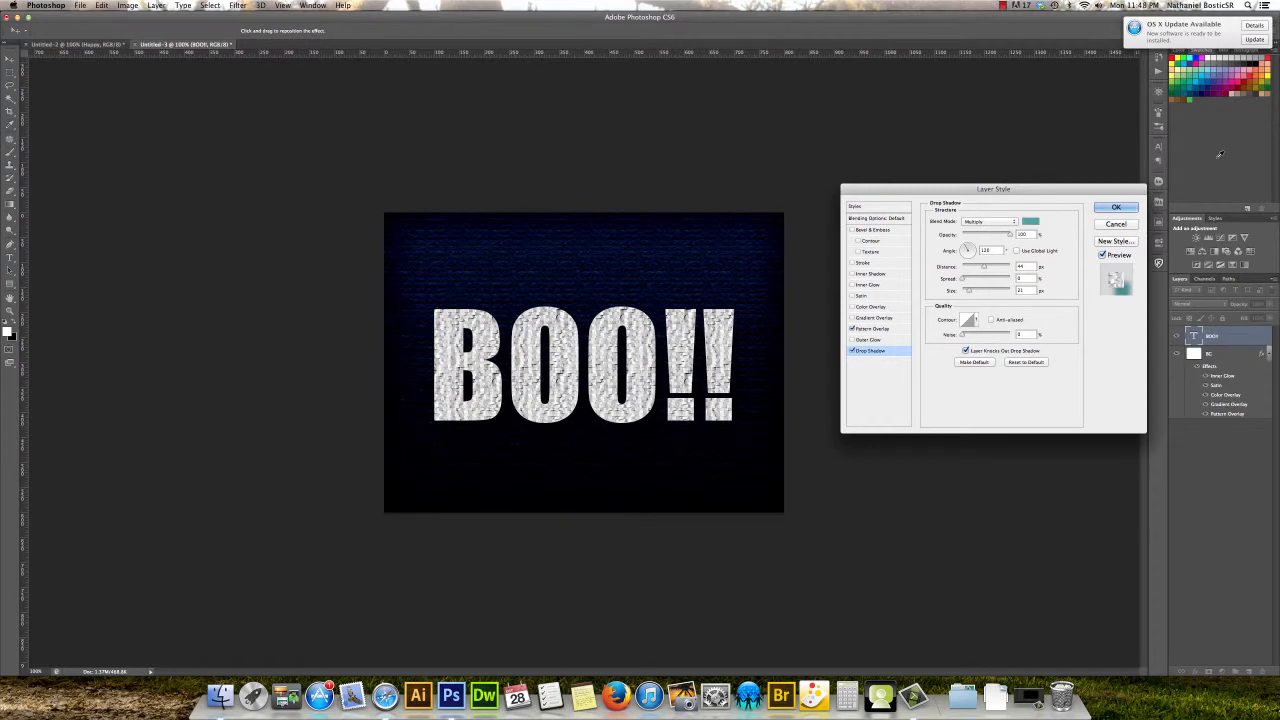
mouse_move(1005, 233)
left_mouse_down()
mouse_move(994, 239)
mouse_move(1010, 240)
left_mouse_up()
left_click(1030, 221)
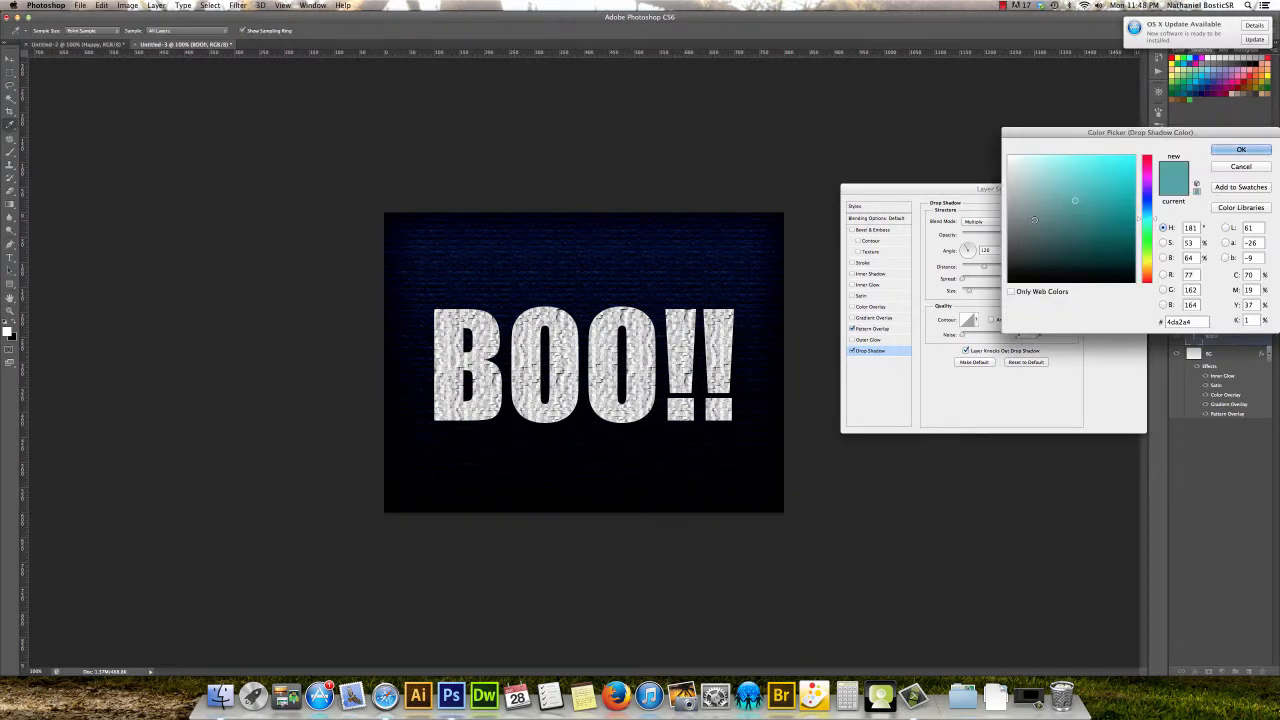
left_click_drag(1075, 202, 1004, 288)
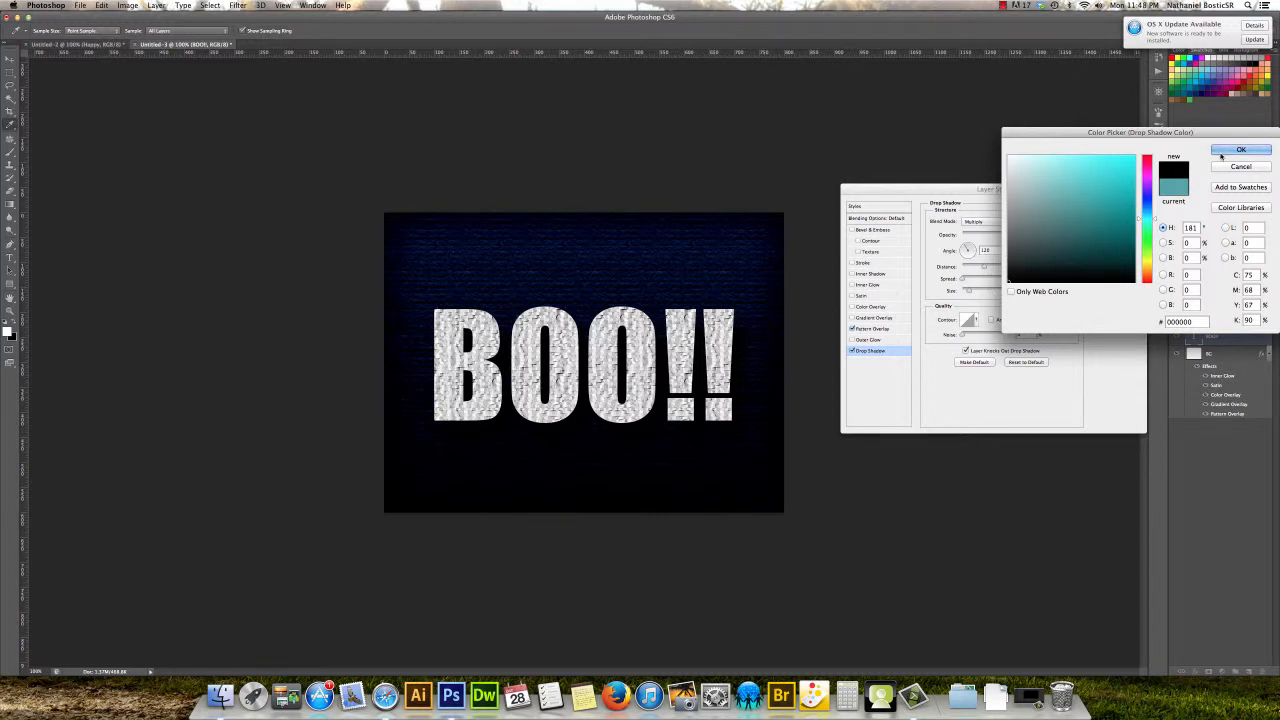
key("Return")
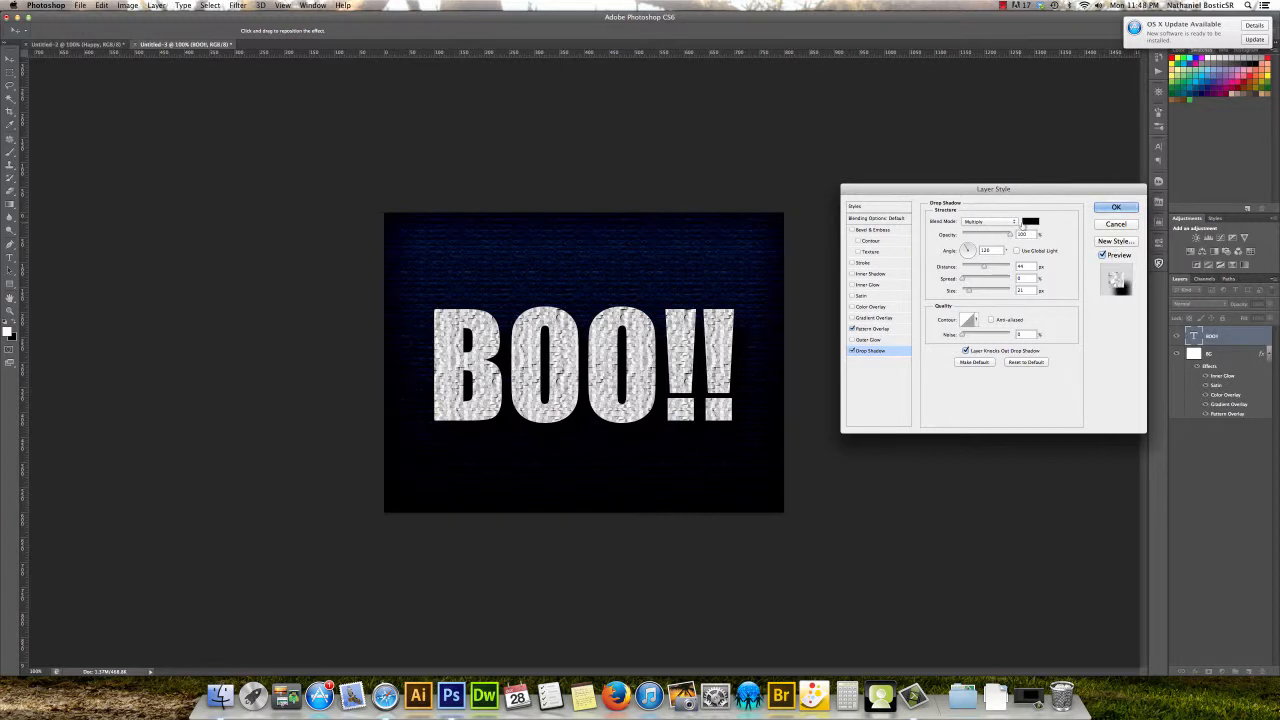
Reduce the drop shadow's distance and fine-tune its size for a tighter shadow behind the text.
mouse_move(984, 268)
left_mouse_down()
mouse_move(958, 270)
mouse_move(973, 270)
left_mouse_up()
mouse_move(977, 268)
left_mouse_down()
mouse_move(952, 268)
mouse_move(968, 270)
left_mouse_up()
mouse_move(965, 291)
left_mouse_down()
mouse_move(992, 291)
mouse_move(957, 290)
left_mouse_up()
mouse_move(963, 292)
left_mouse_down()
mouse_move(997, 290)
mouse_move(961, 291)
left_mouse_up()
left_click_drag(963, 291, 967, 292)
Add an Inner Shadow to the "BOO!!" text and set its blend mode to Color Burn.
left_click(867, 274)
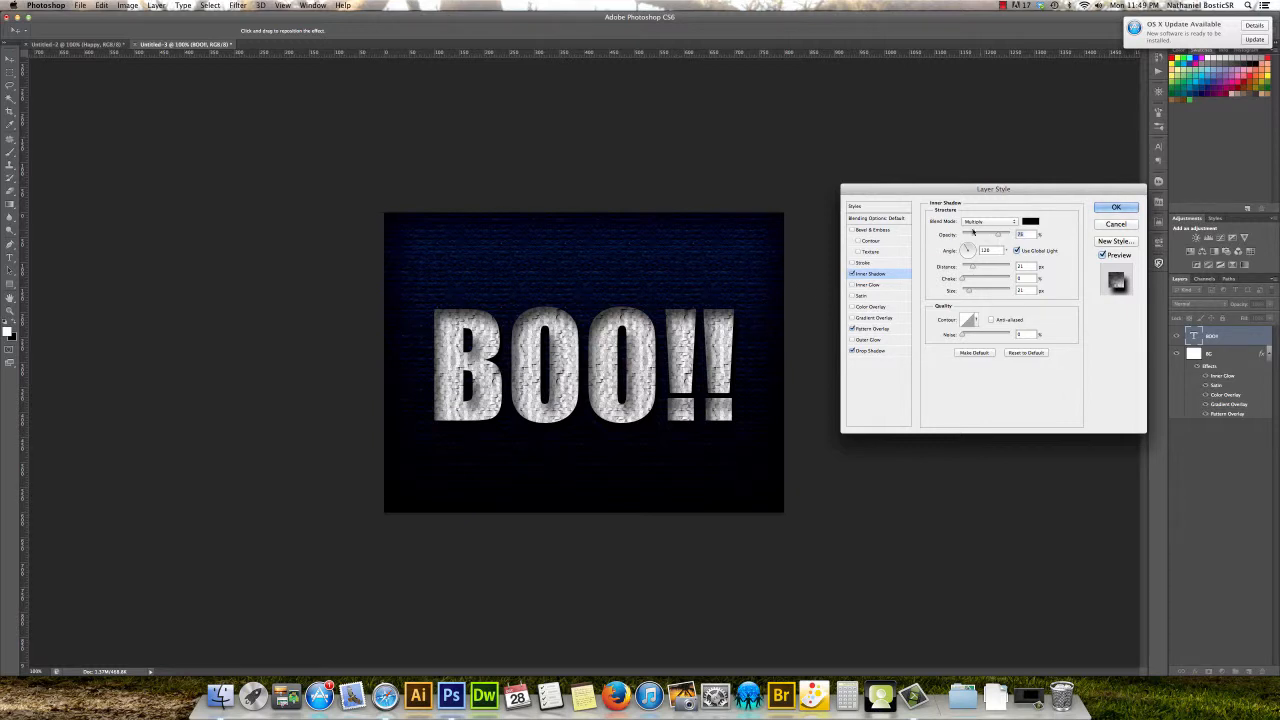
left_click(1014, 222)
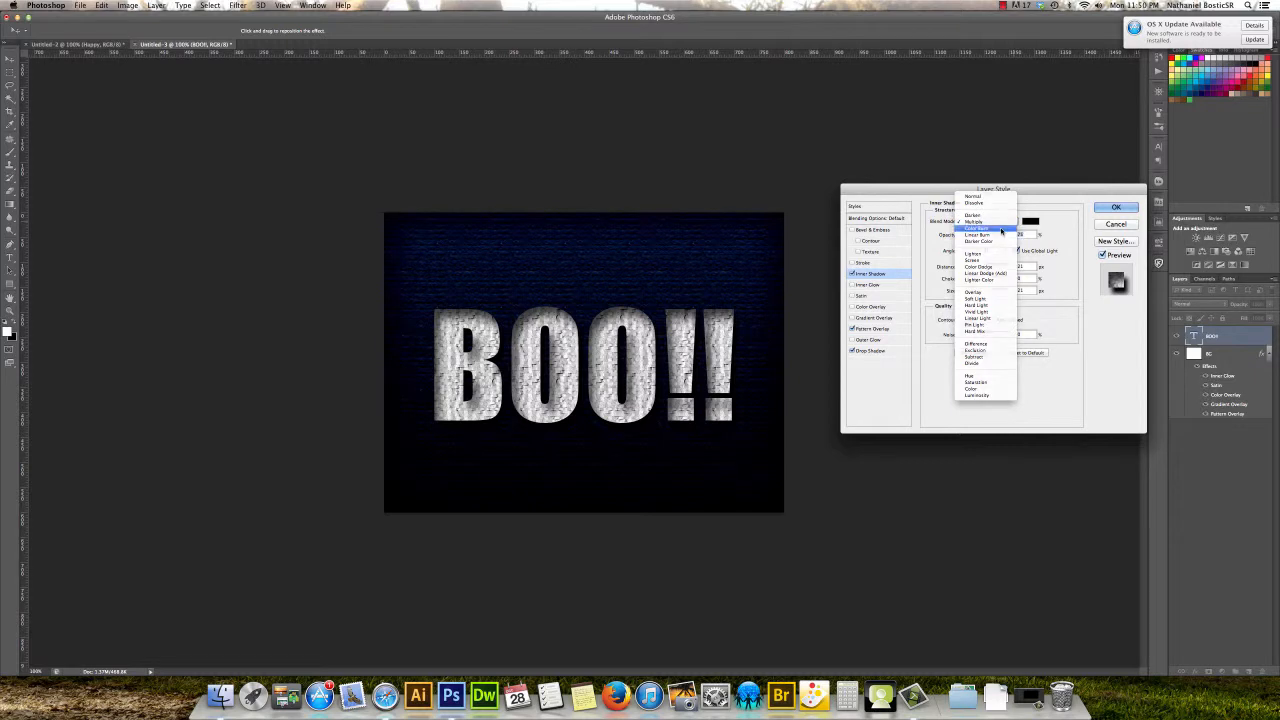
left_click(1001, 229)
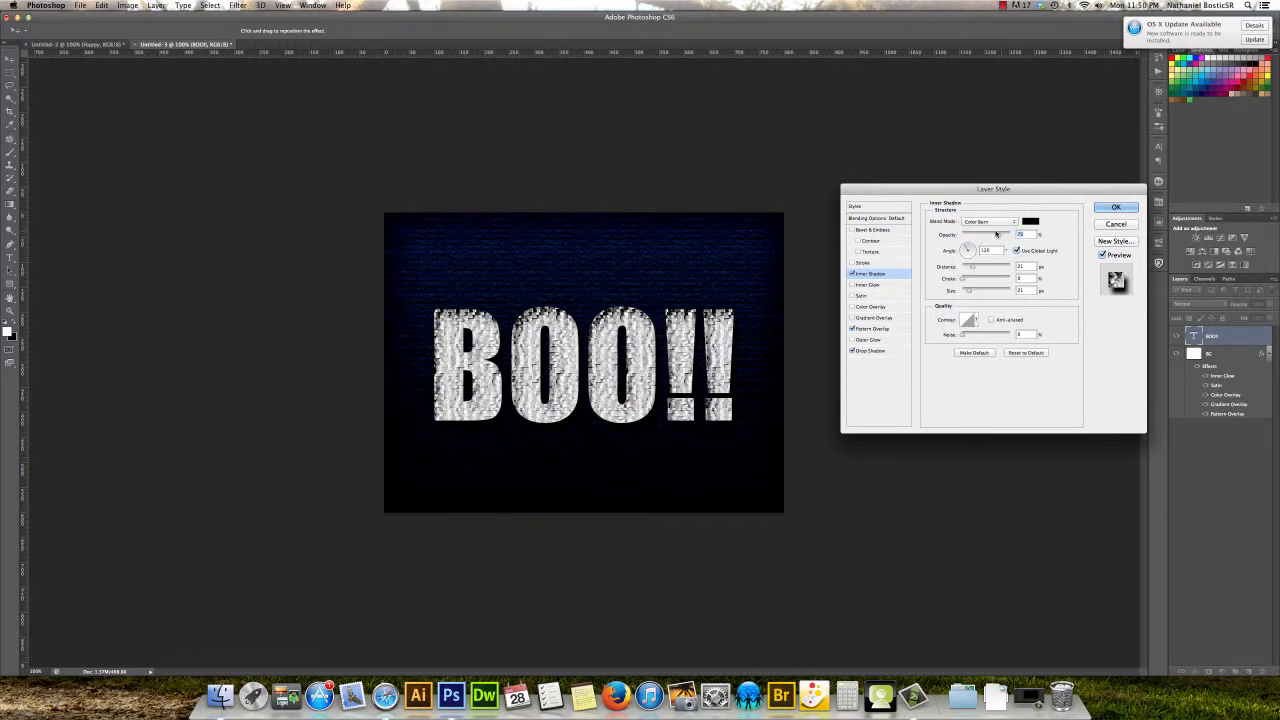
Set the inner shadow's color to black #000000 and its opacity to 89%.
left_click(1030, 221)
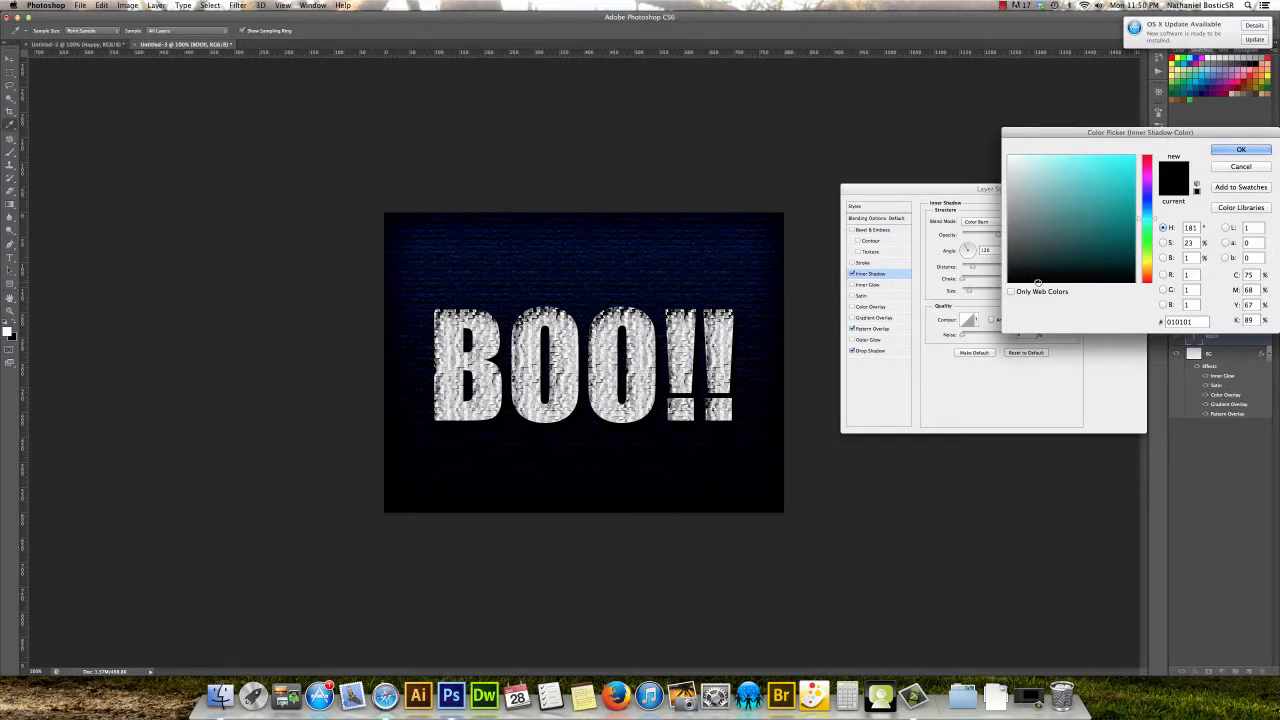
left_click_drag(1039, 282, 991, 295)
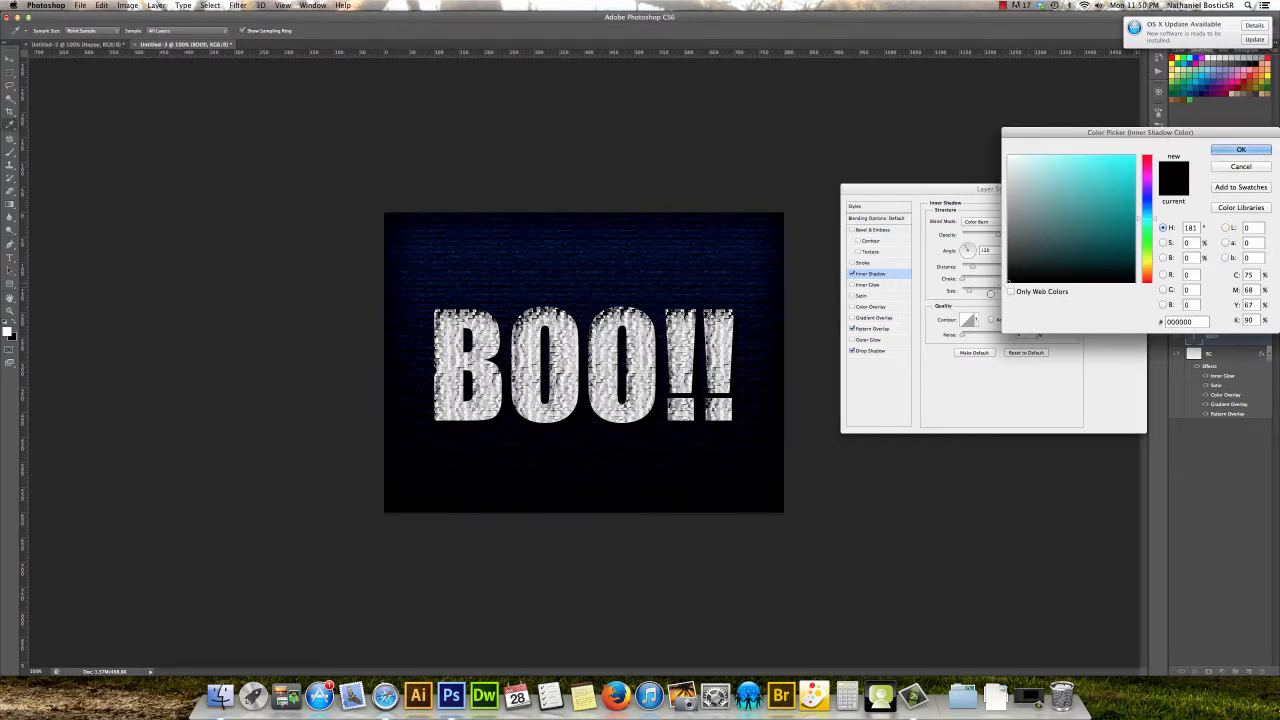
left_click(1240, 150)
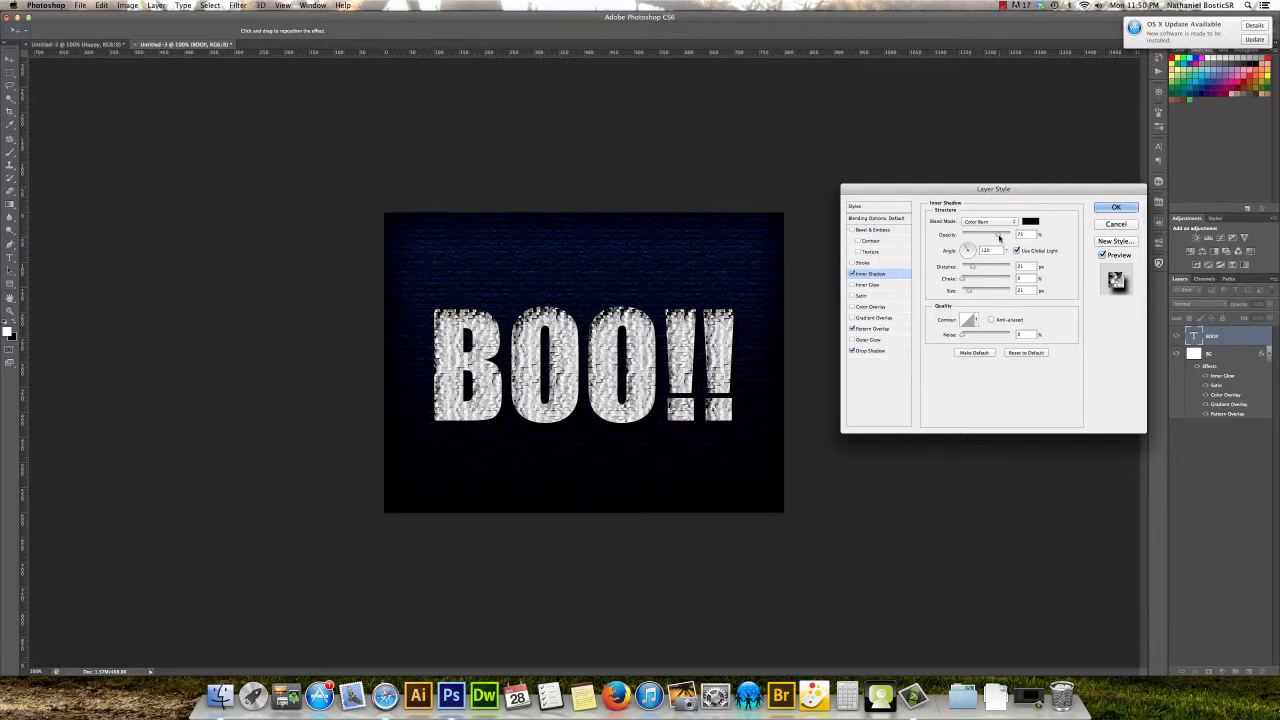
left_click_drag(999, 236, 1024, 236)
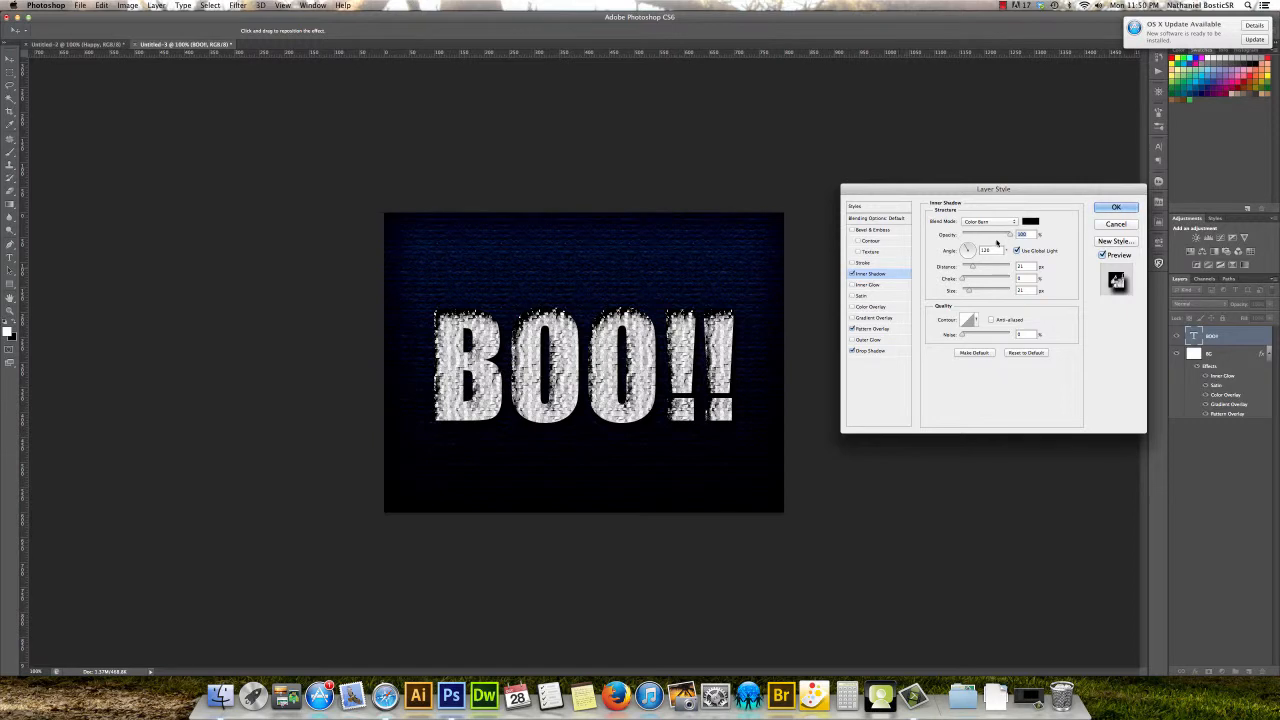
mouse_move(1010, 235)
left_mouse_down()
mouse_move(968, 236)
mouse_move(1005, 236)
left_mouse_up()
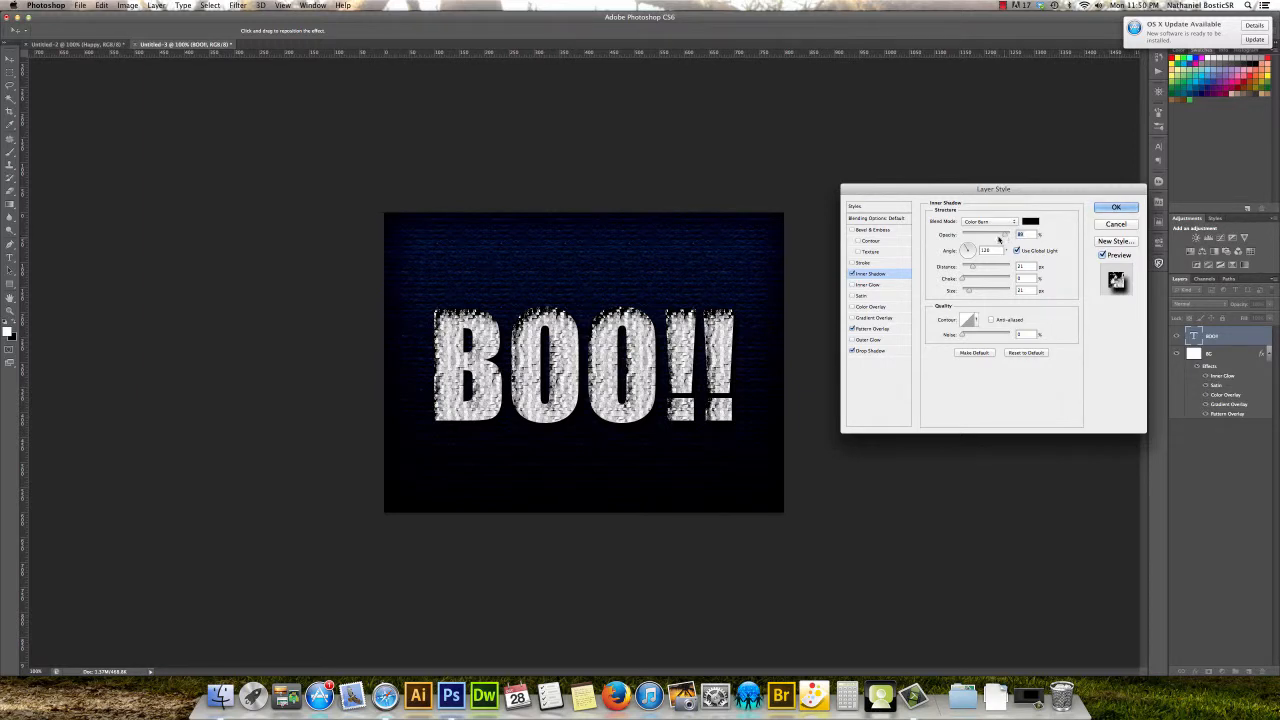
Turn off Use Global Light for the inner shadow and reduce its distance and size for a tighter shading inside the letters.
mouse_move(965, 249)
left_mouse_down()
mouse_move(961, 263)
mouse_move(977, 263)
mouse_move(978, 248)
mouse_move(962, 245)
left_mouse_up()
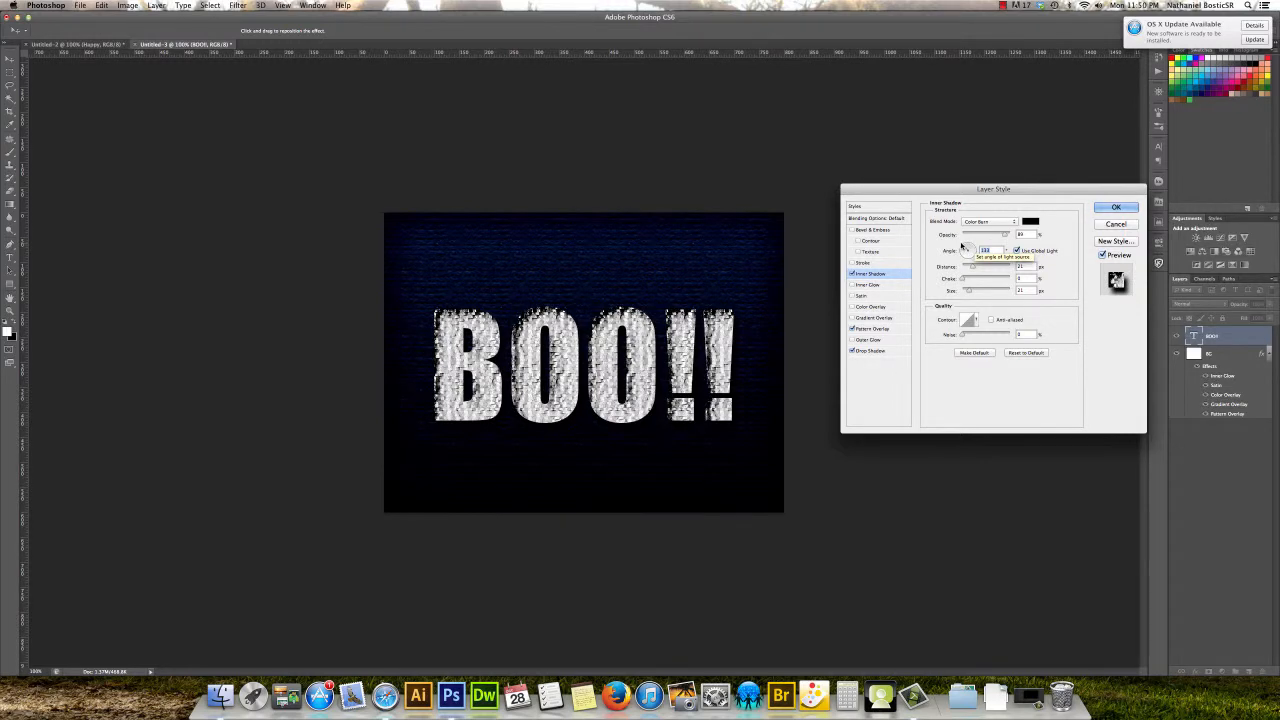
left_click(1017, 251)
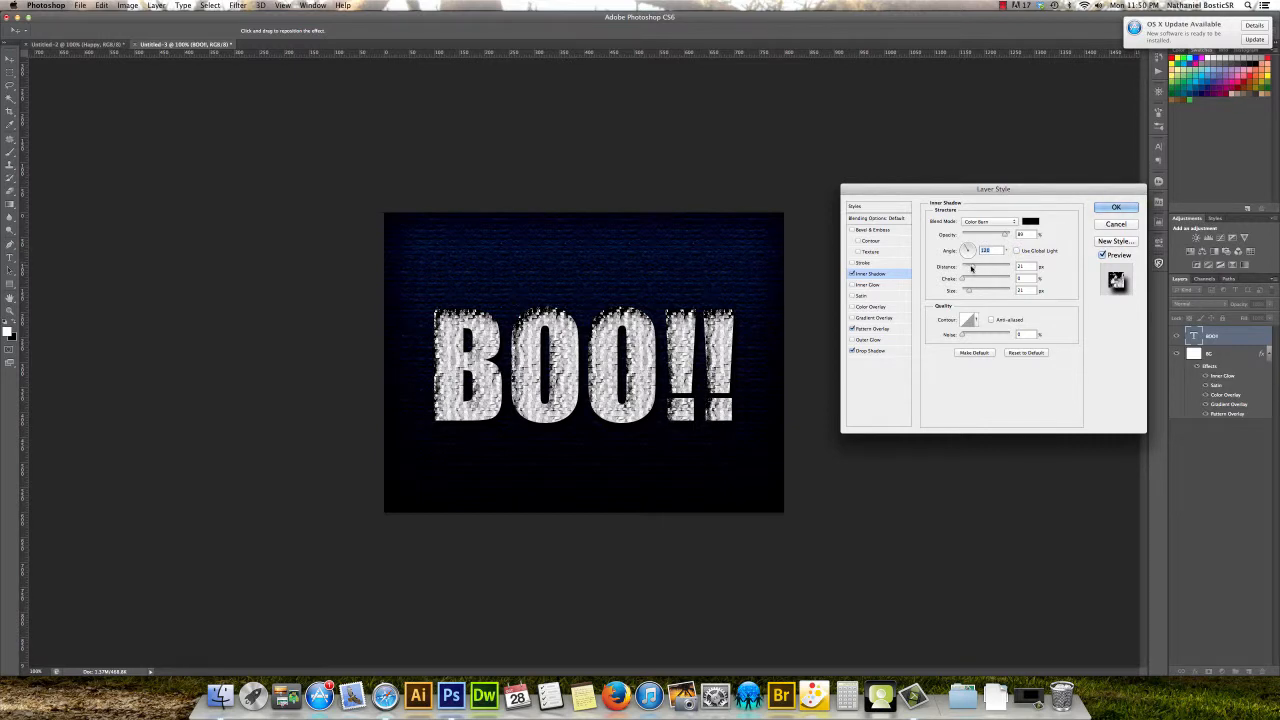
mouse_move(972, 268)
left_mouse_down()
mouse_move(990, 268)
mouse_move(964, 266)
left_mouse_up()
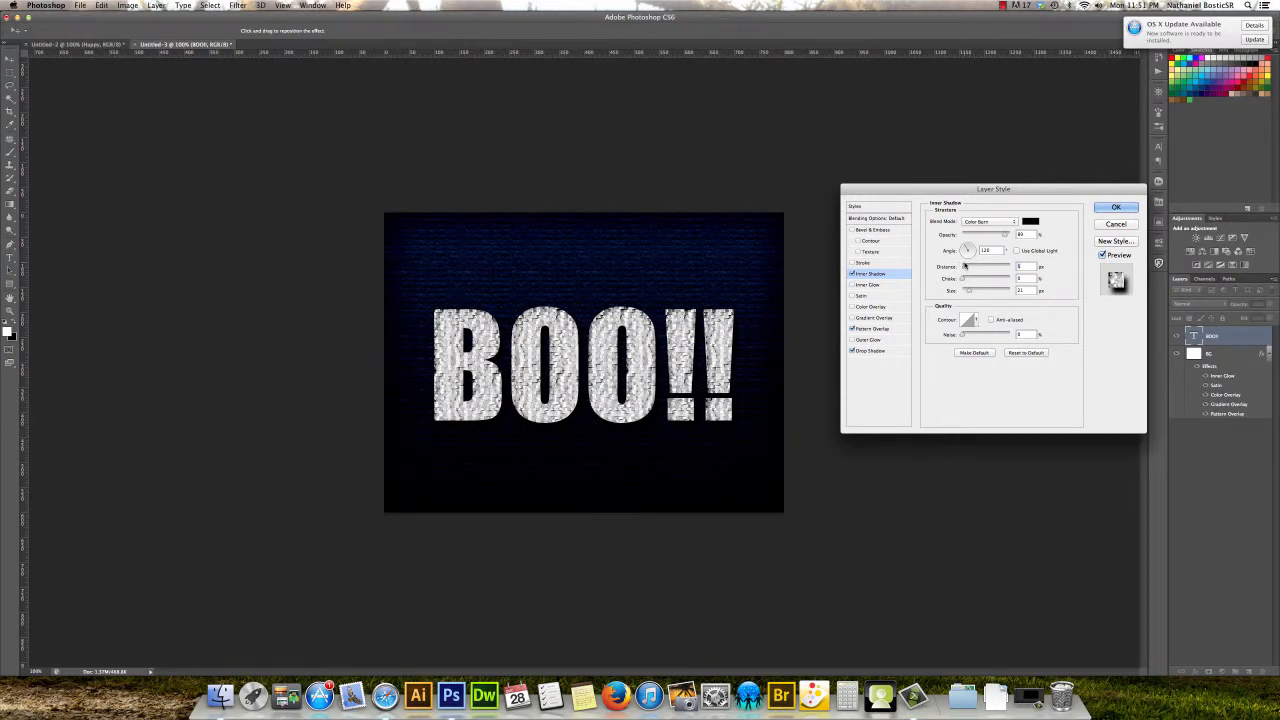
left_click_drag(964, 266, 966, 267)
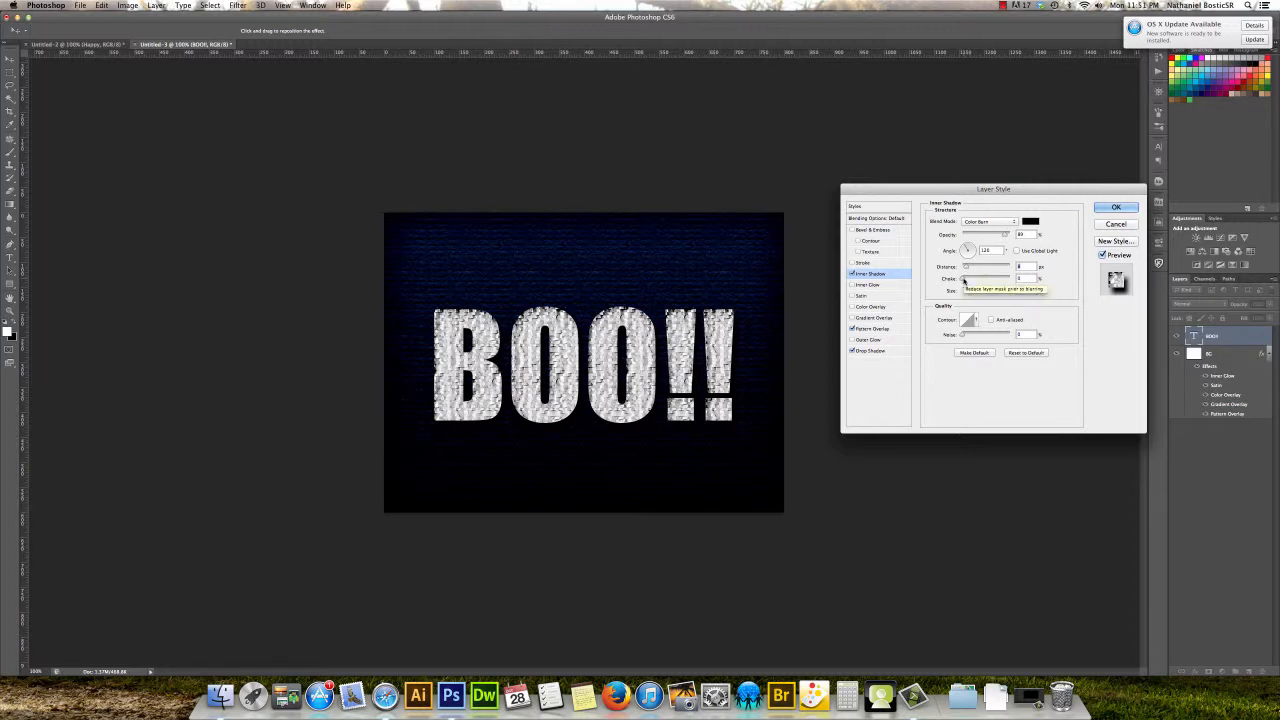
mouse_move(968, 291)
left_mouse_down()
mouse_move(984, 292)
mouse_move(967, 294)
left_mouse_up()
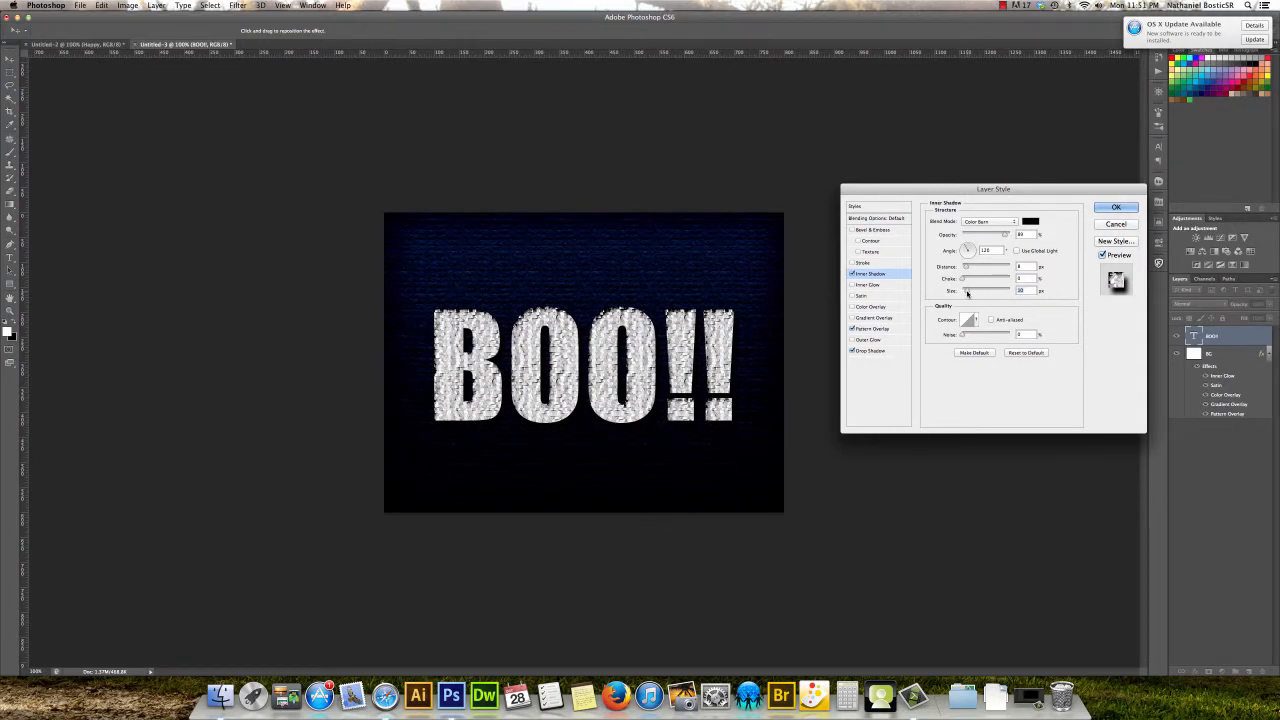
left_click_drag(967, 293, 969, 293)
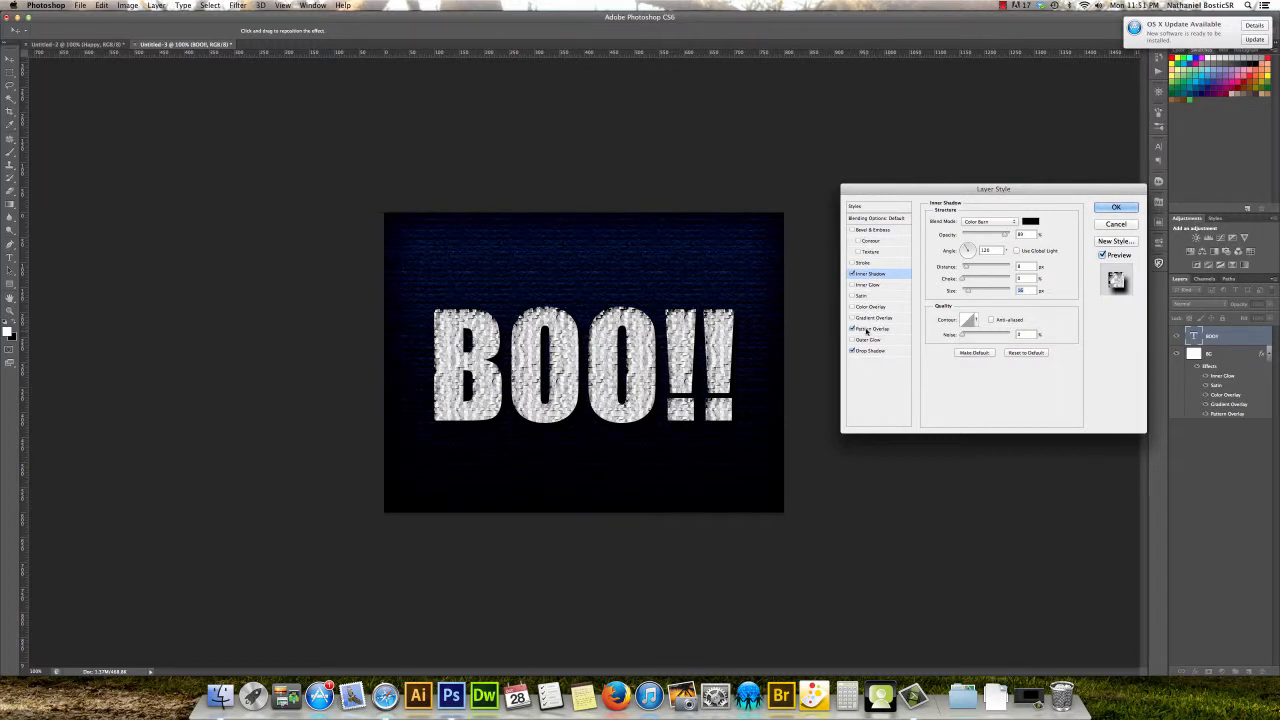
Add an Outer Glow to the "BOO!!" text with the Color Dodge blend mode and 86% opacity.
left_click(867, 341)
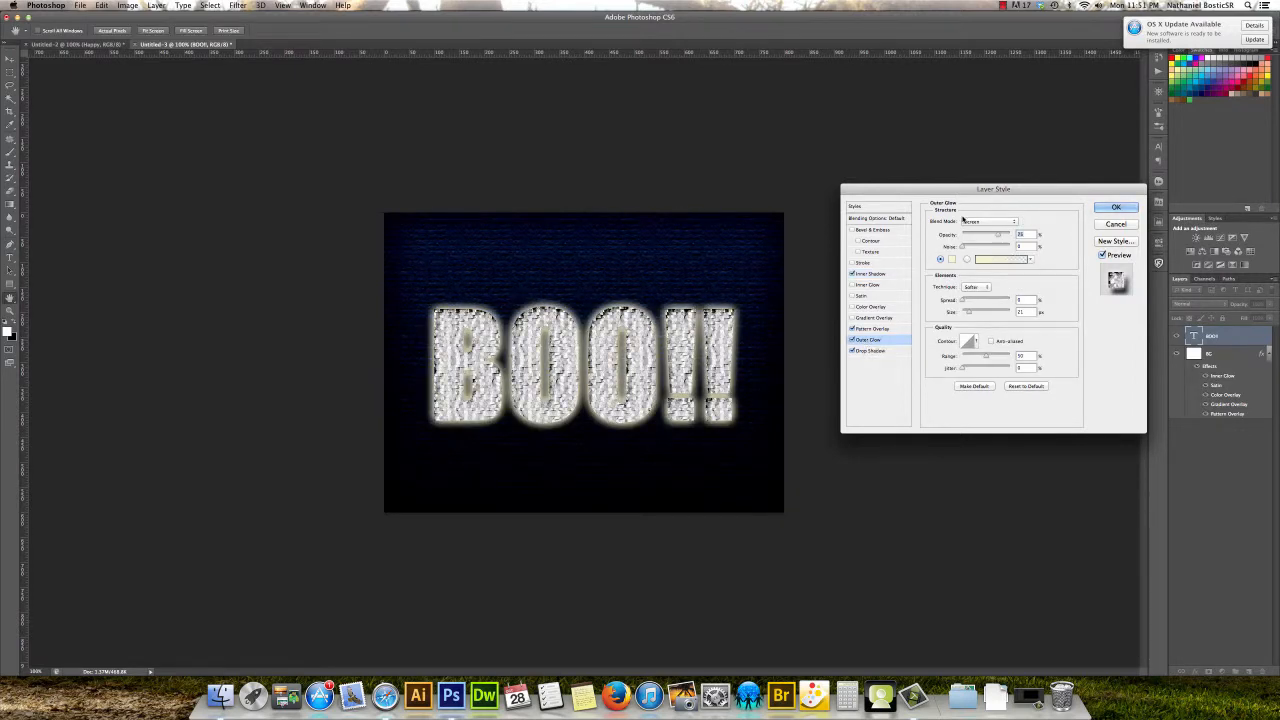
left_click(1015, 222)
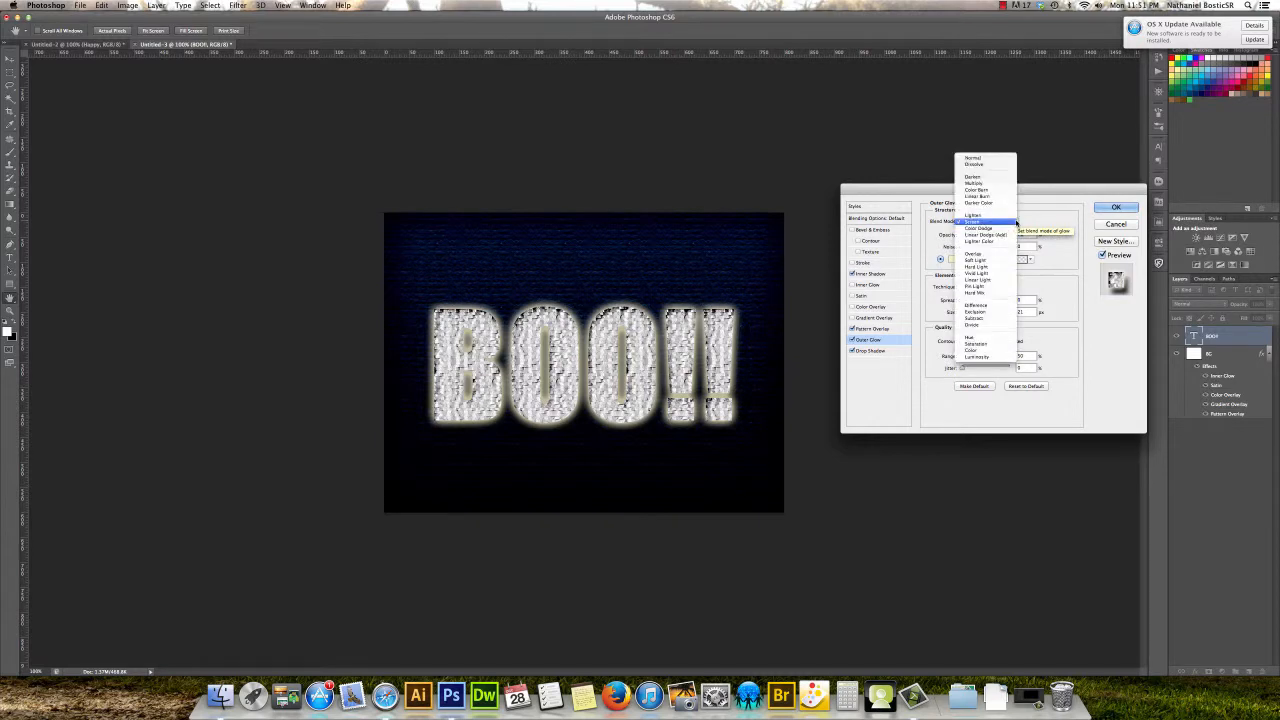
left_click(1008, 218)
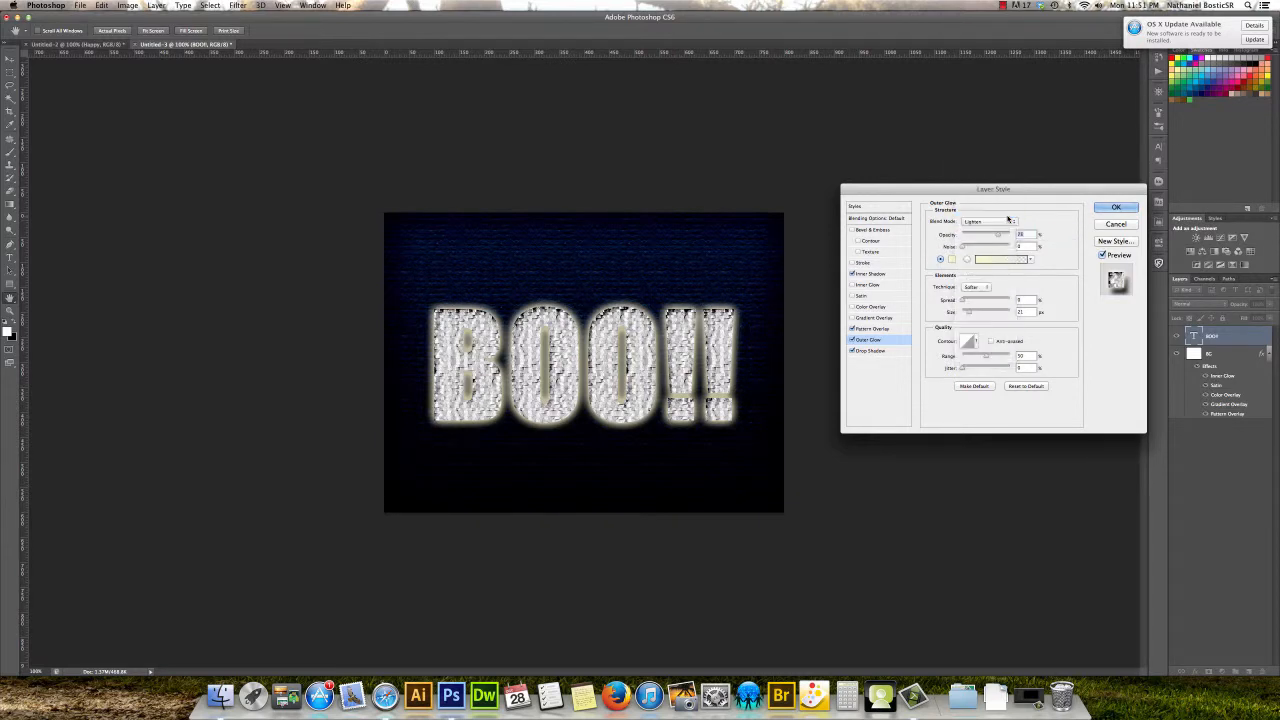
left_click(1010, 221)
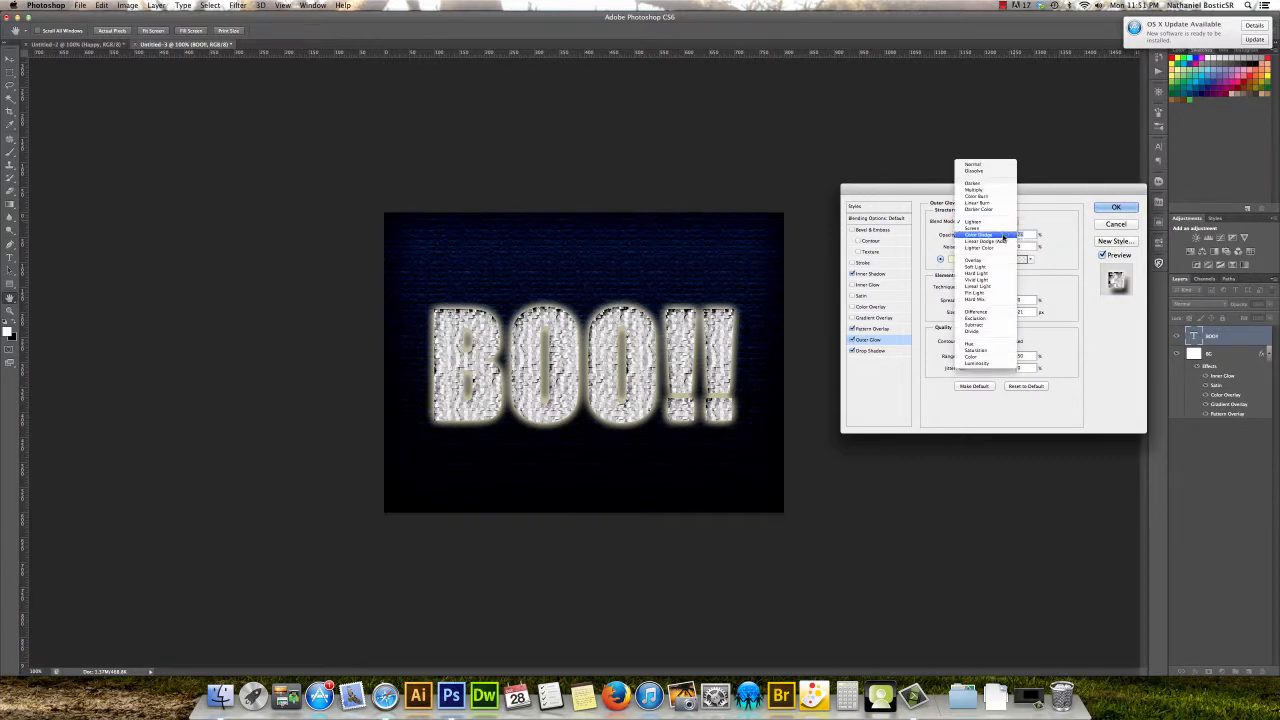
left_click(1003, 236)
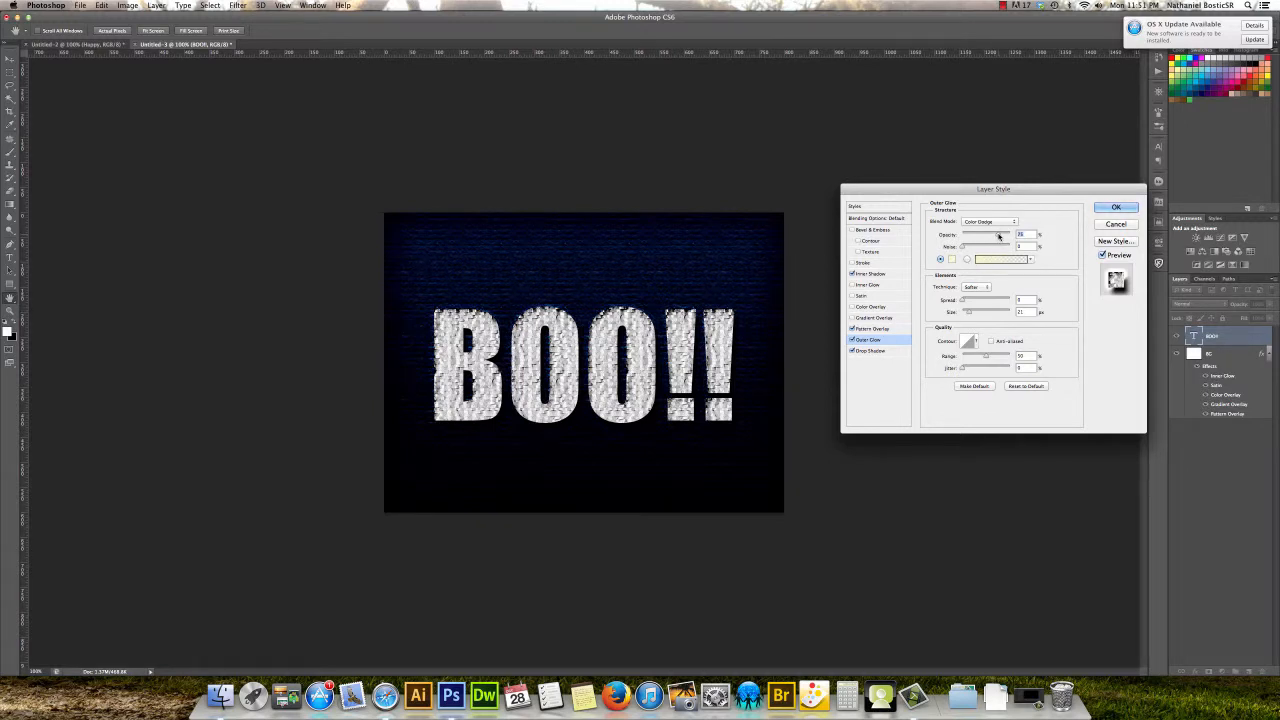
mouse_move(998, 236)
left_mouse_down()
mouse_move(980, 236)
mouse_move(1018, 235)
left_mouse_up()
left_click_drag(1011, 236, 1004, 235)
Try blue and green tints for the outer glow and set its color to light blue #bdecfa.
left_click(951, 259)
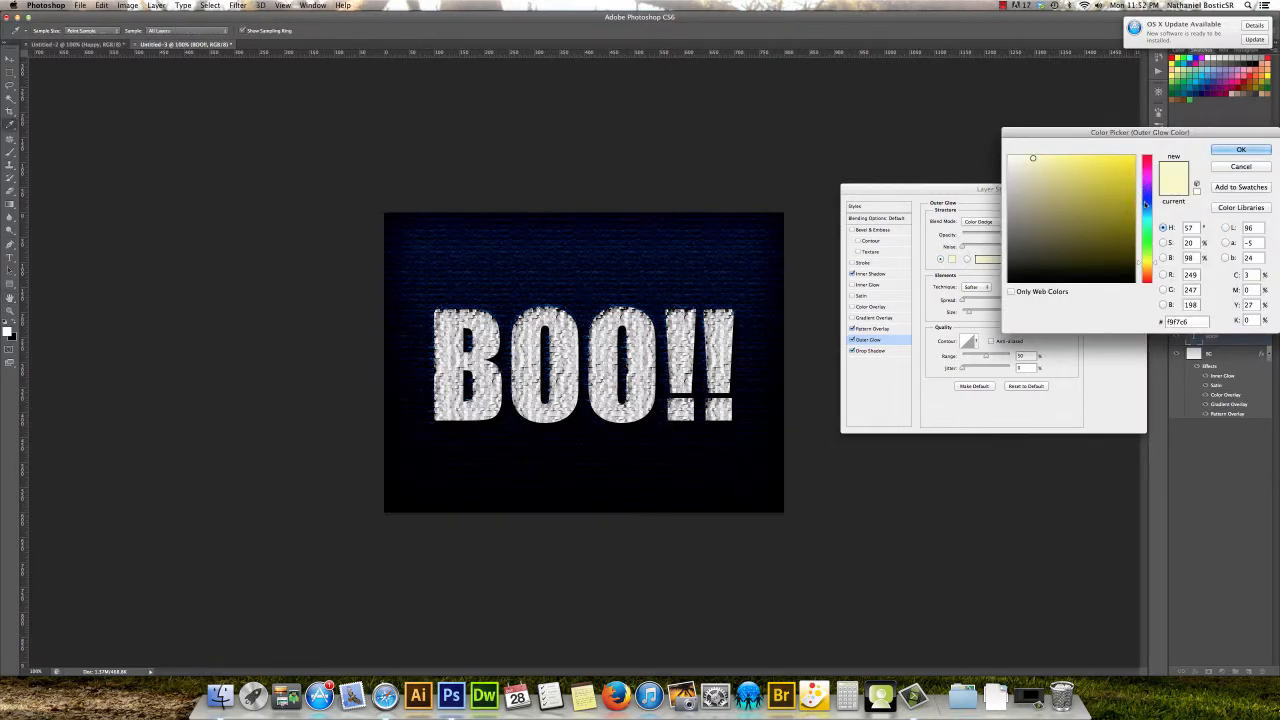
left_click(1146, 201)
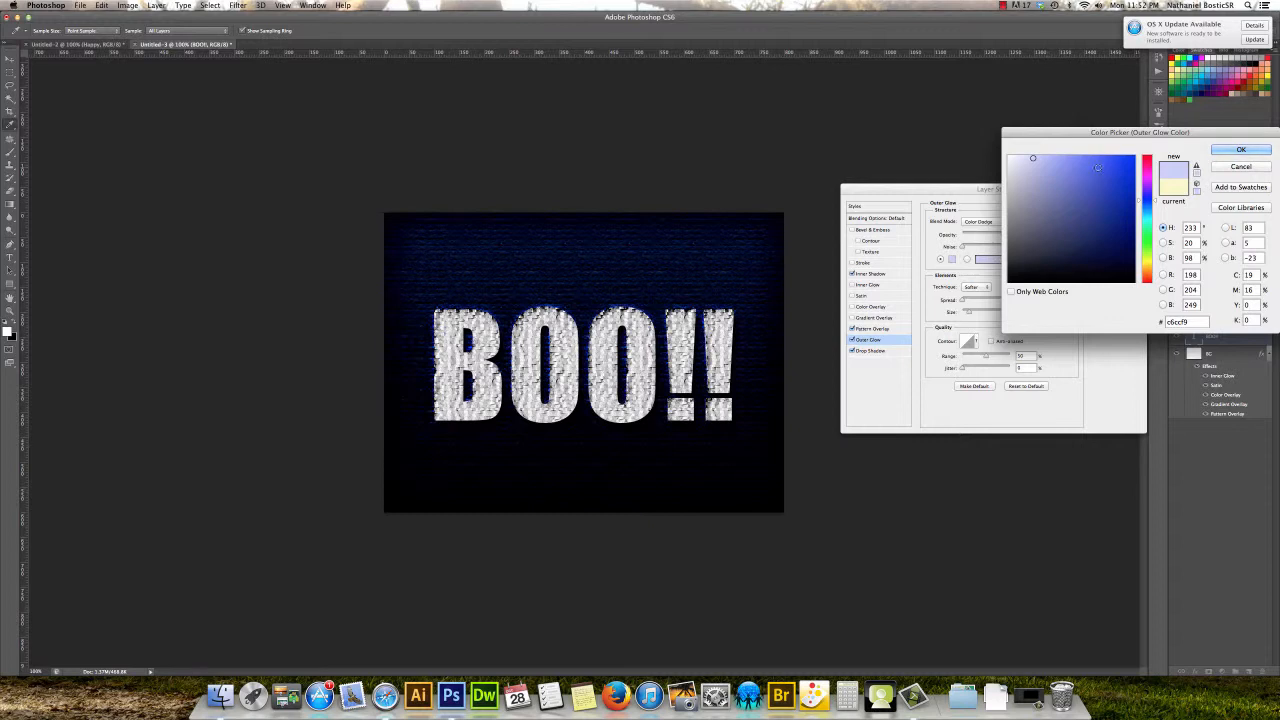
left_click_drag(1149, 207, 1156, 237)
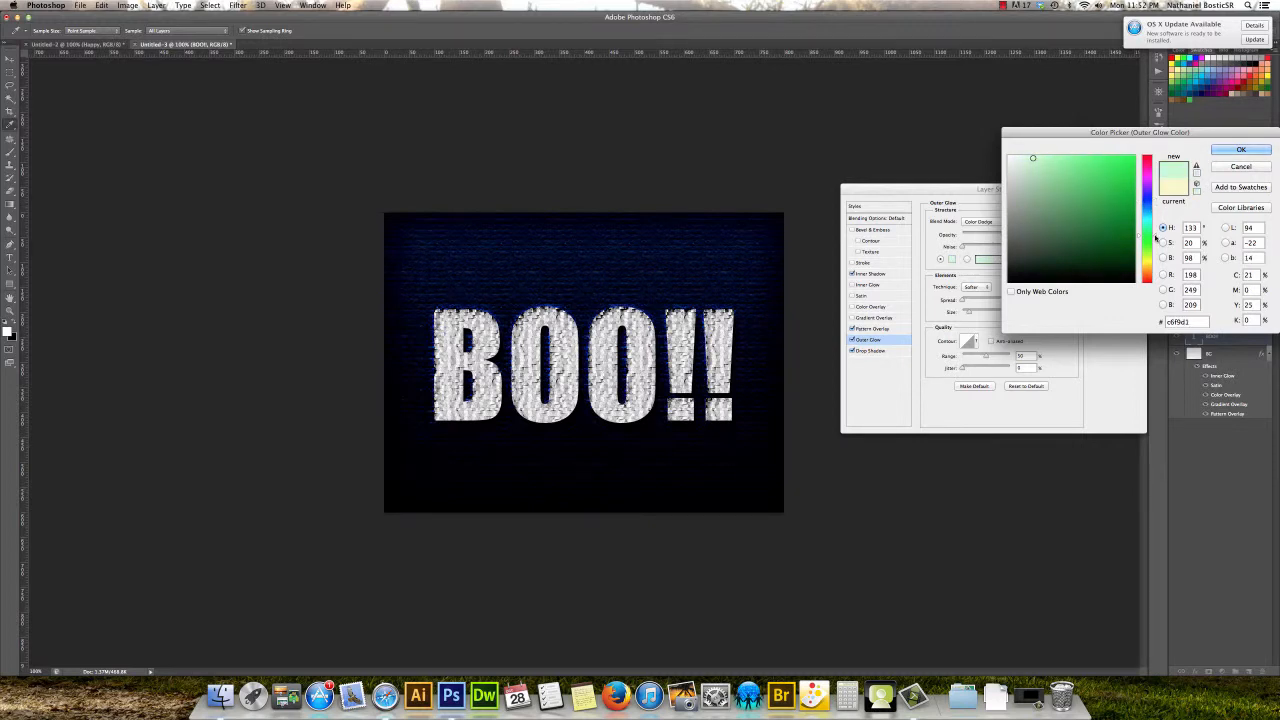
left_click_drag(1104, 184, 1100, 173)
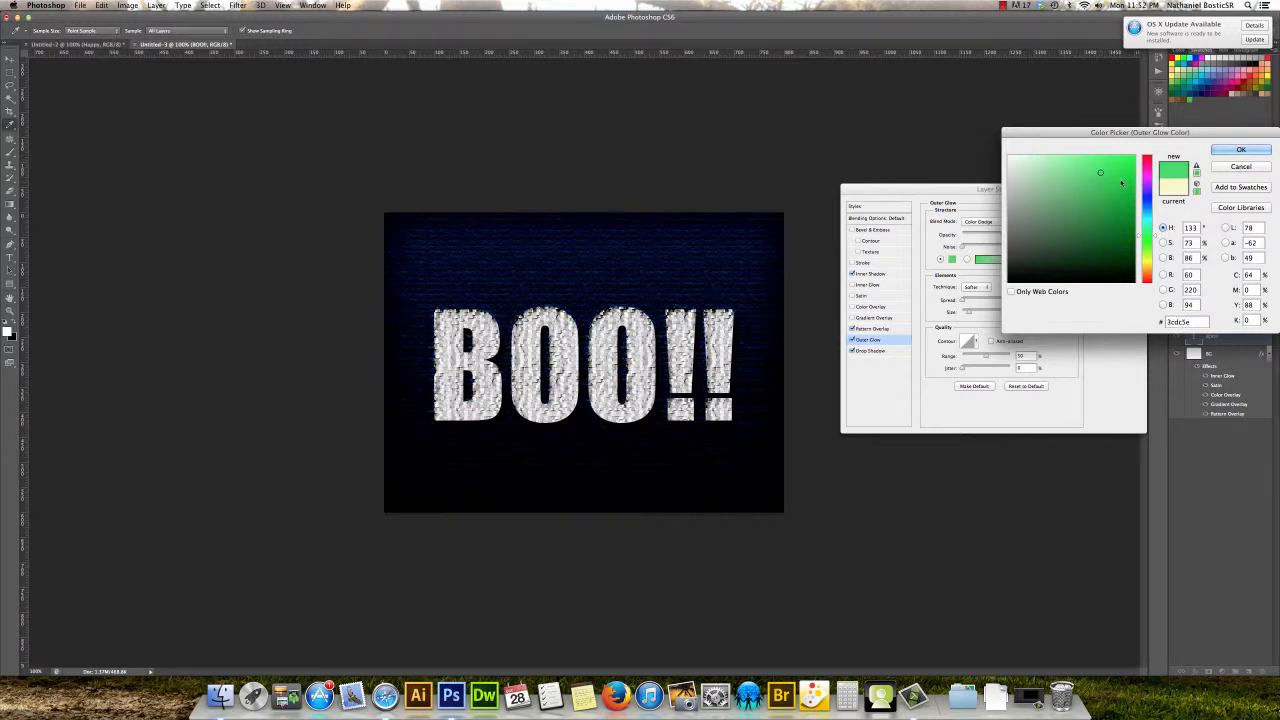
mouse_move(1155, 238)
left_mouse_down()
mouse_move(1149, 203)
mouse_move(1038, 158)
left_mouse_up()
left_click_drag(1155, 202, 1155, 214)
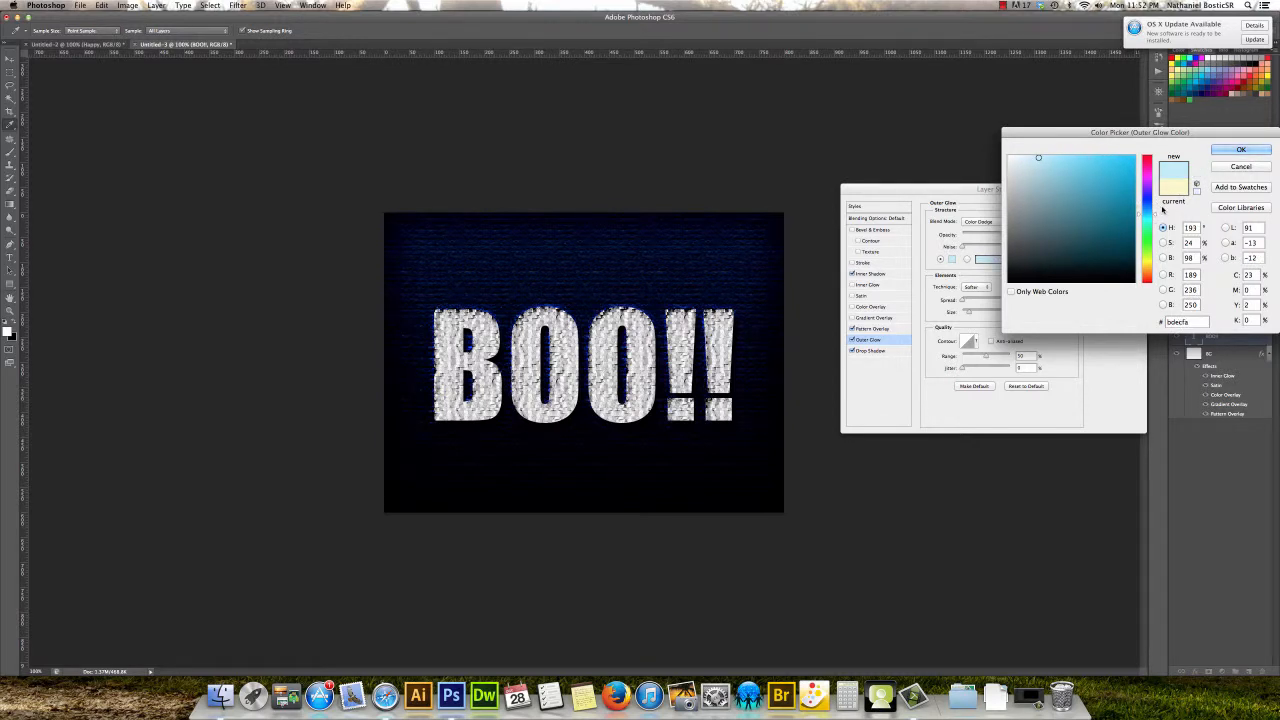
key("Return")
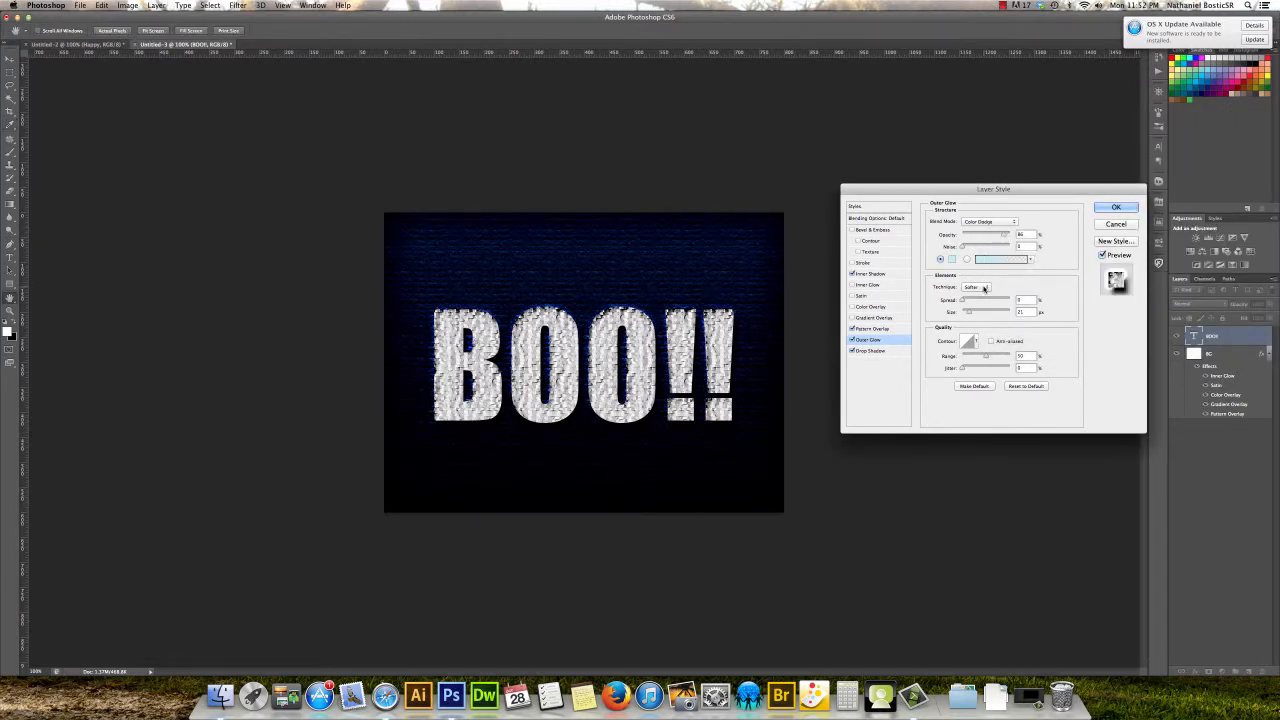
Greatly enlarge the outer glow's size, raise its range and set its spread to about 28%.
mouse_move(963, 301)
left_mouse_down()
mouse_move(1019, 290)
mouse_move(977, 299)
left_mouse_up()
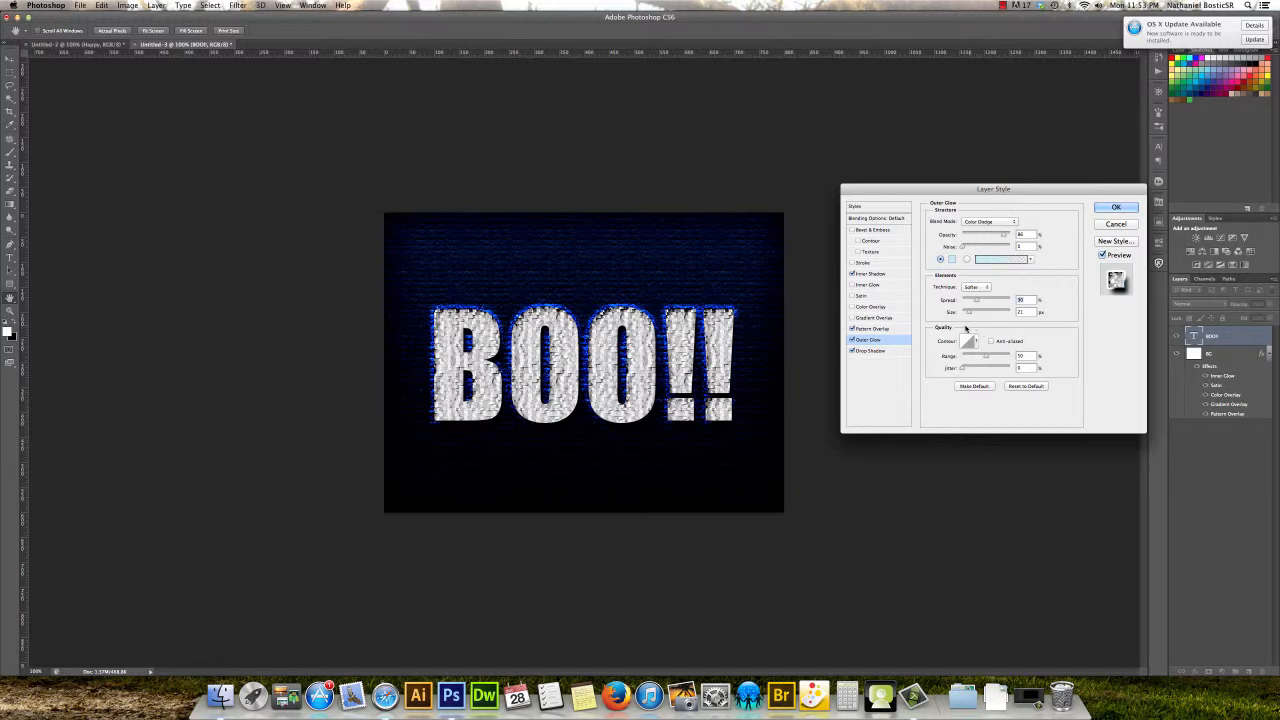
mouse_move(967, 313)
left_mouse_down()
mouse_move(996, 301)
mouse_move(979, 302)
left_mouse_up()
left_click_drag(976, 303, 975, 302)
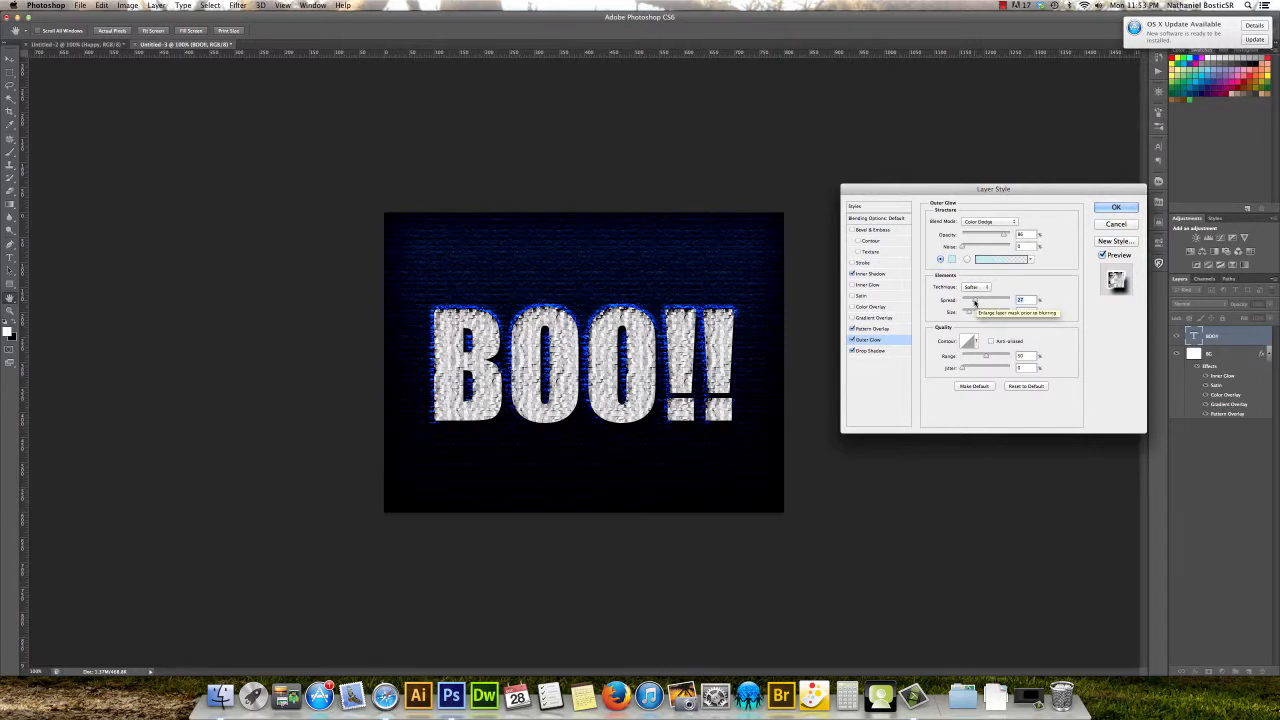
mouse_move(975, 303)
left_mouse_down()
mouse_move(966, 314)
mouse_move(985, 308)
mouse_move(964, 303)
left_mouse_up()
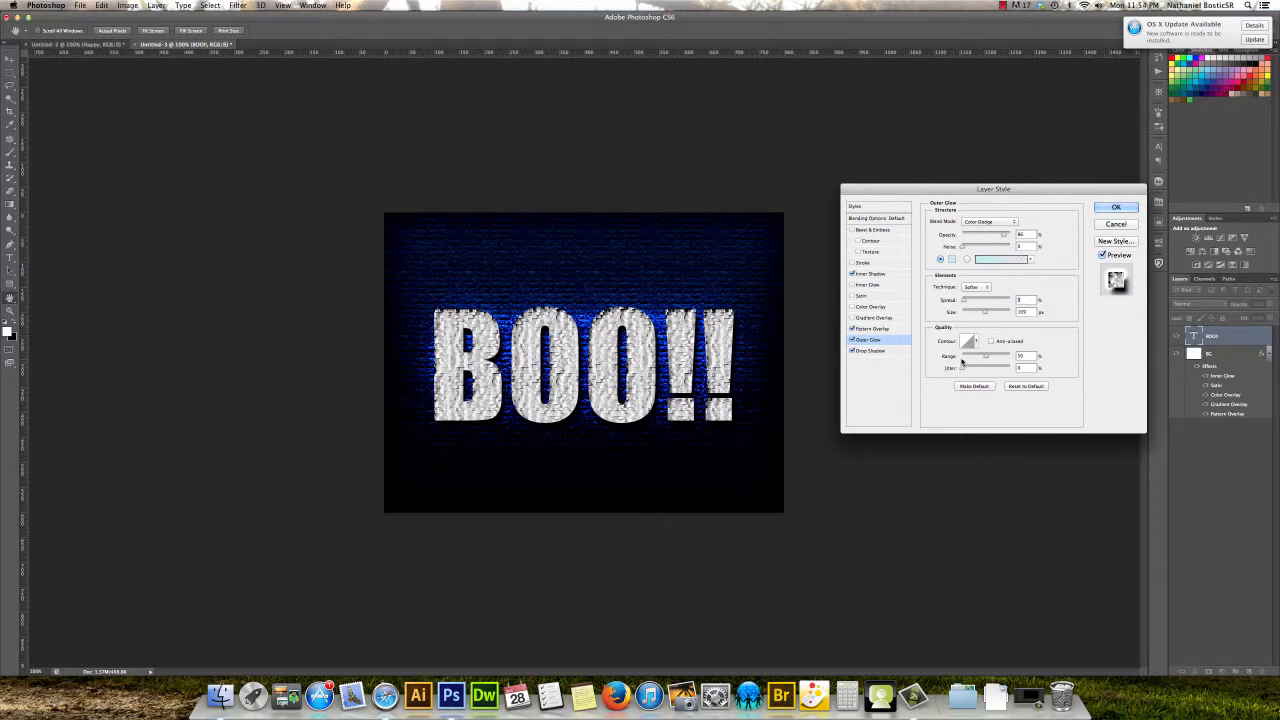
mouse_move(983, 359)
left_mouse_down()
mouse_move(1011, 358)
mouse_move(1000, 357)
left_mouse_up()
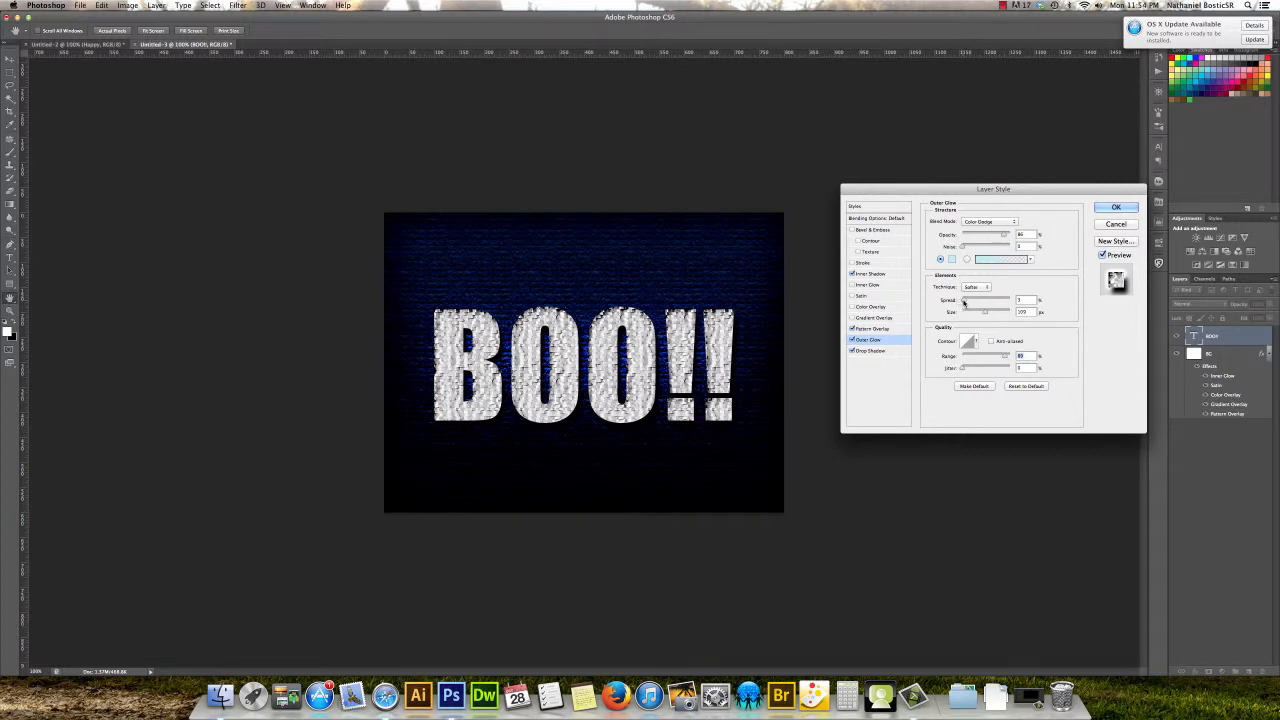
mouse_move(963, 302)
left_mouse_down()
mouse_move(1002, 313)
mouse_move(985, 314)
left_mouse_up()
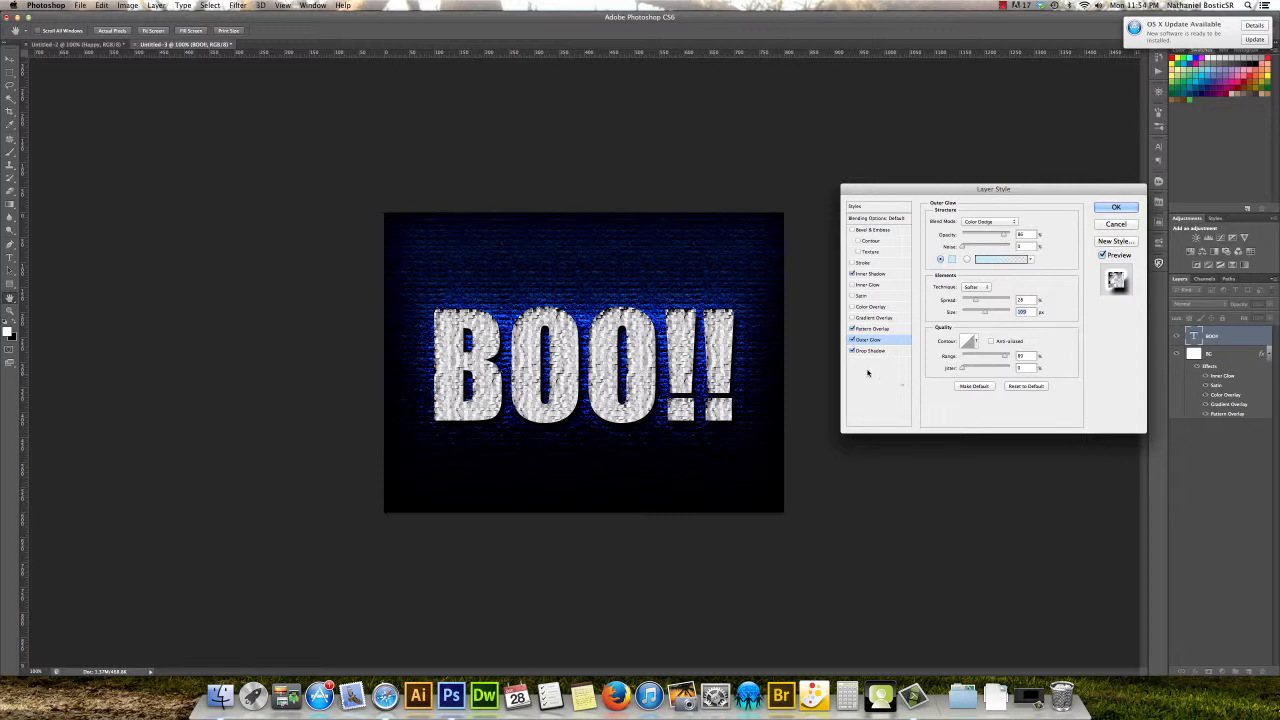
Add an Inner Glow to the "BOO!!" text with the Color Dodge blend mode and slightly lower its opacity.
left_click(868, 286)
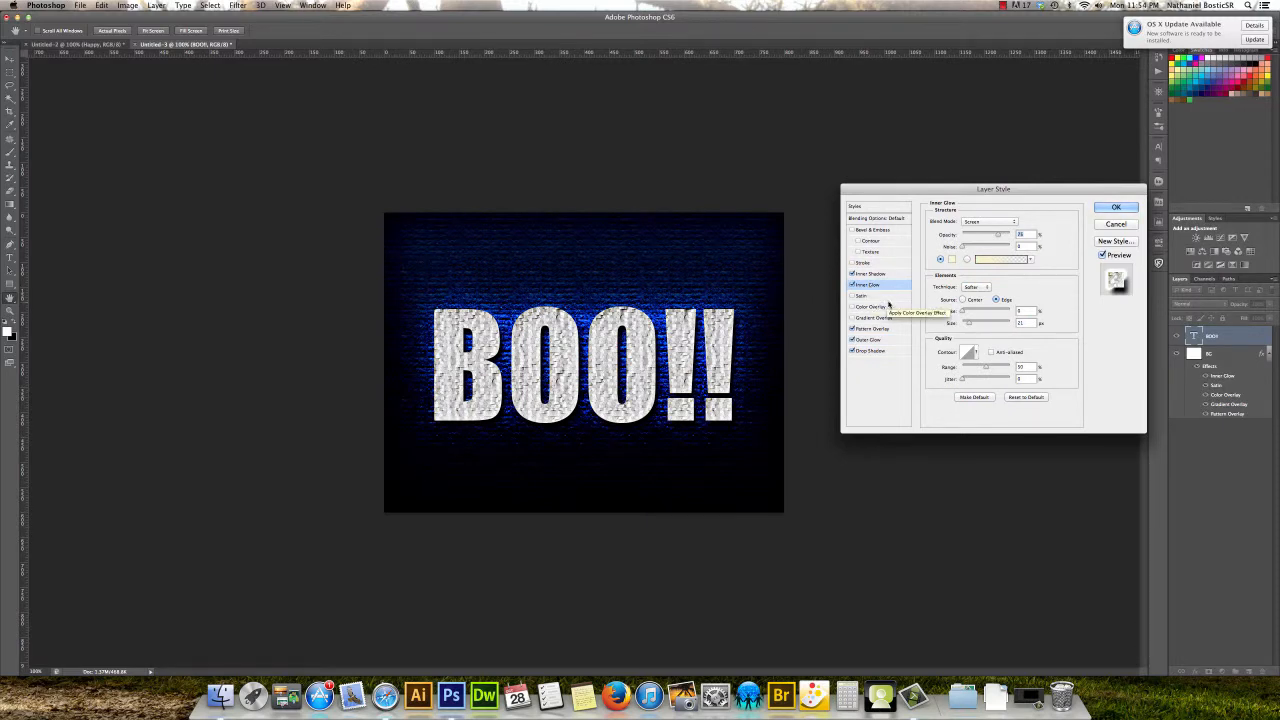
left_click(1000, 222)
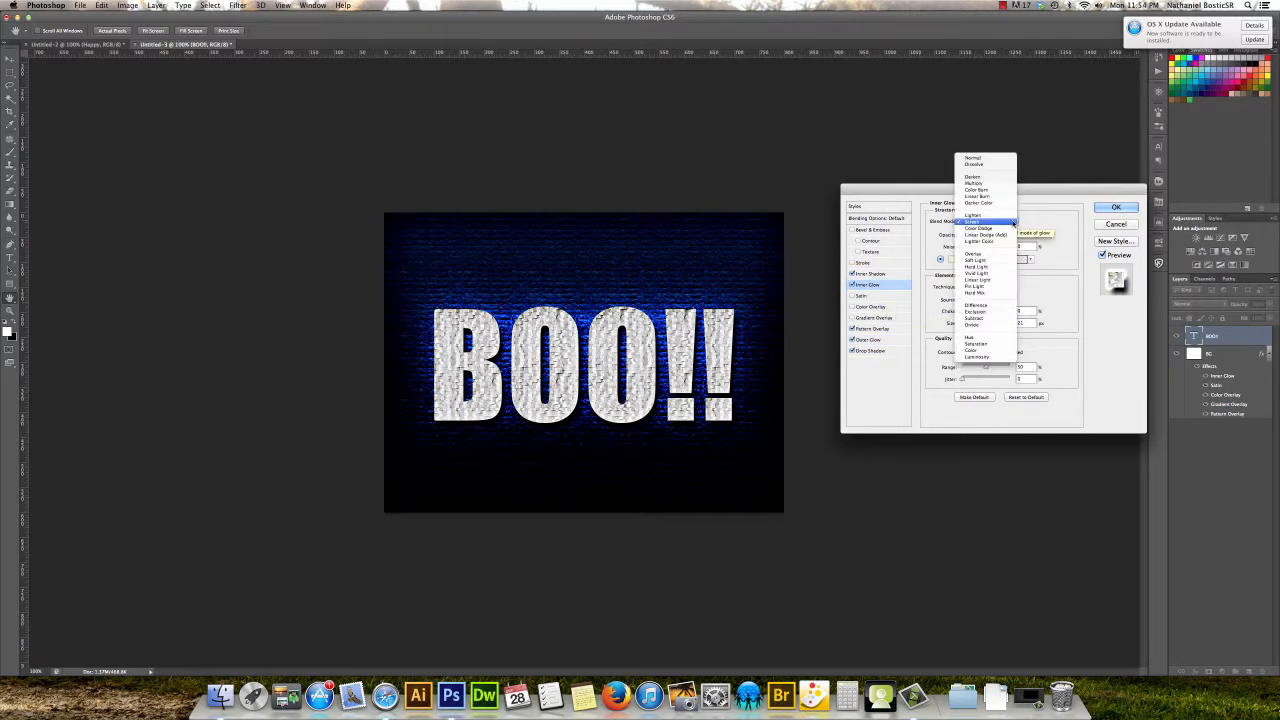
left_click(998, 231)
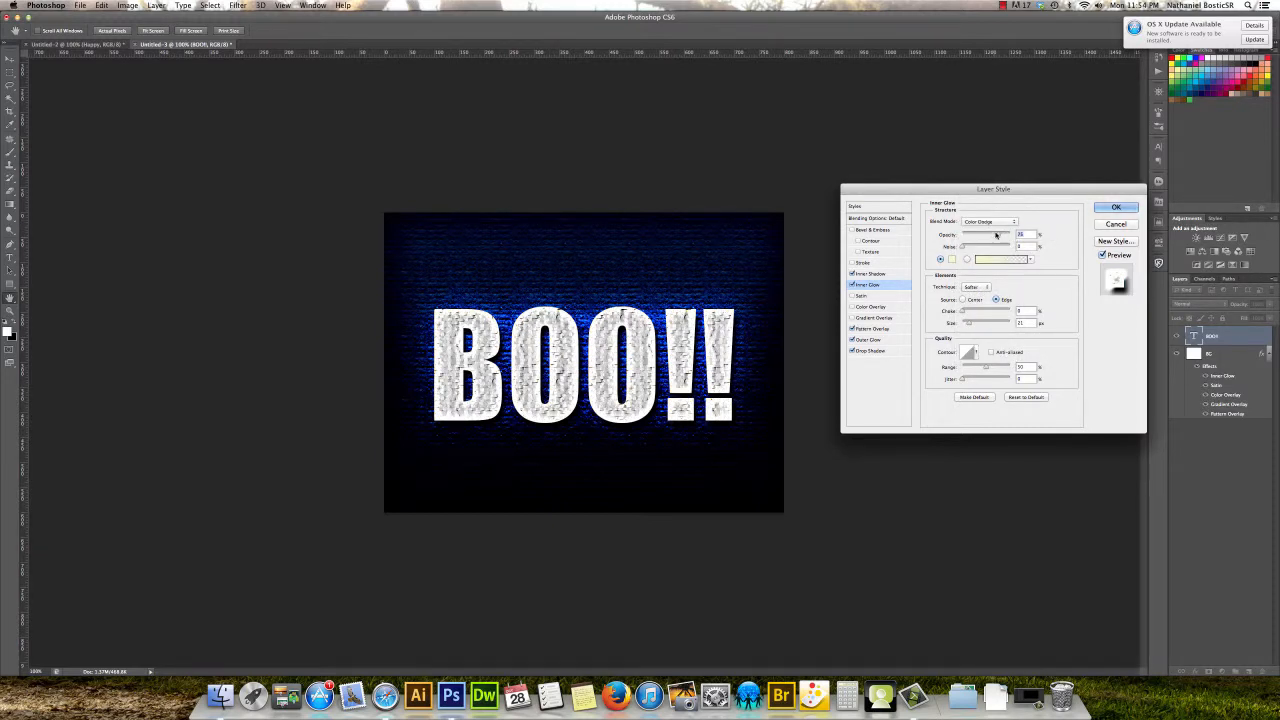
mouse_move(996, 234)
left_mouse_down()
mouse_move(962, 236)
mouse_move(1008, 236)
mouse_move(995, 237)
left_mouse_up()
Try purple and green tints for the inner glow of "BOO!!" and set its color to a saturated pink.
left_click(952, 262)
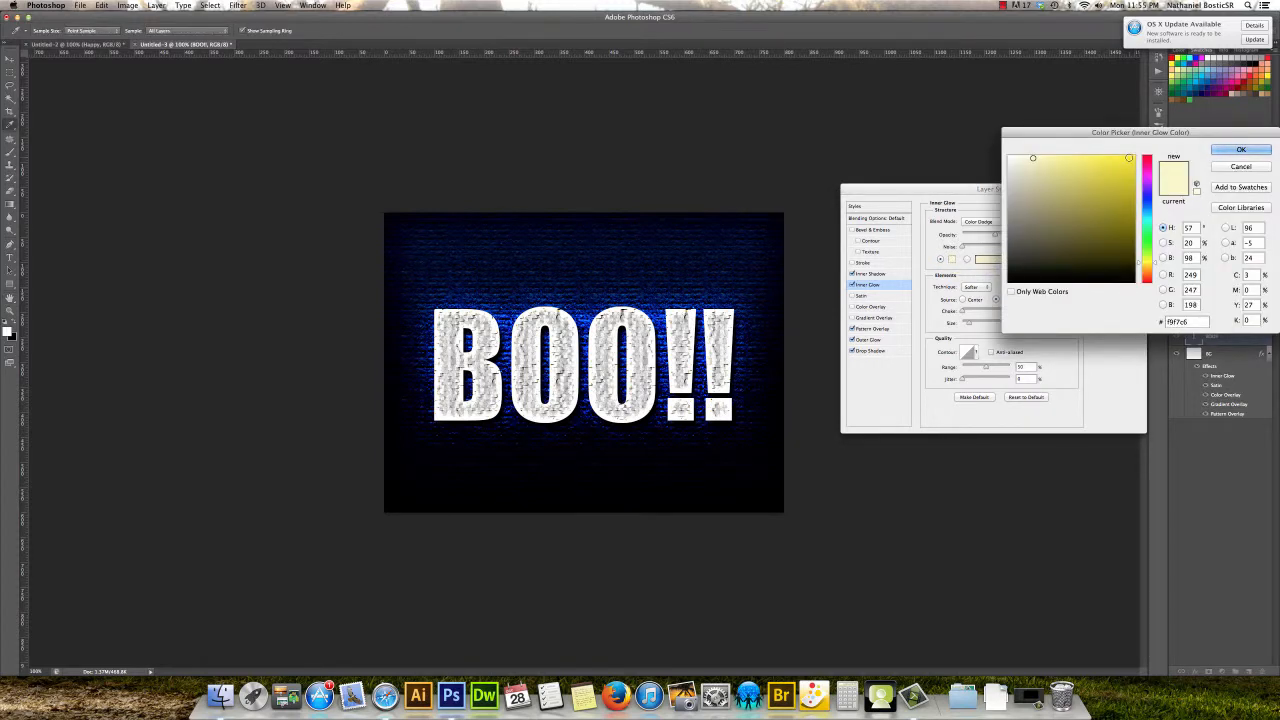
left_click(1155, 263)
left_click_drag(1157, 262, 1151, 181)
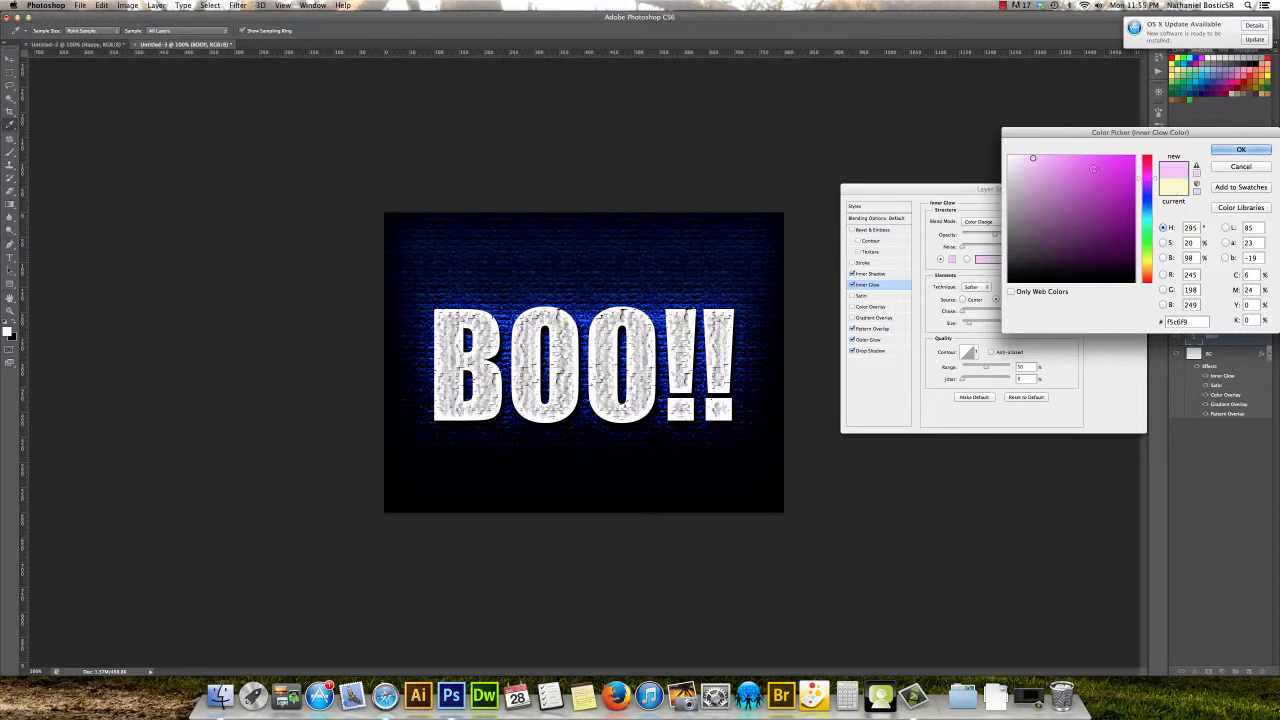
left_click_drag(1033, 158, 1060, 166)
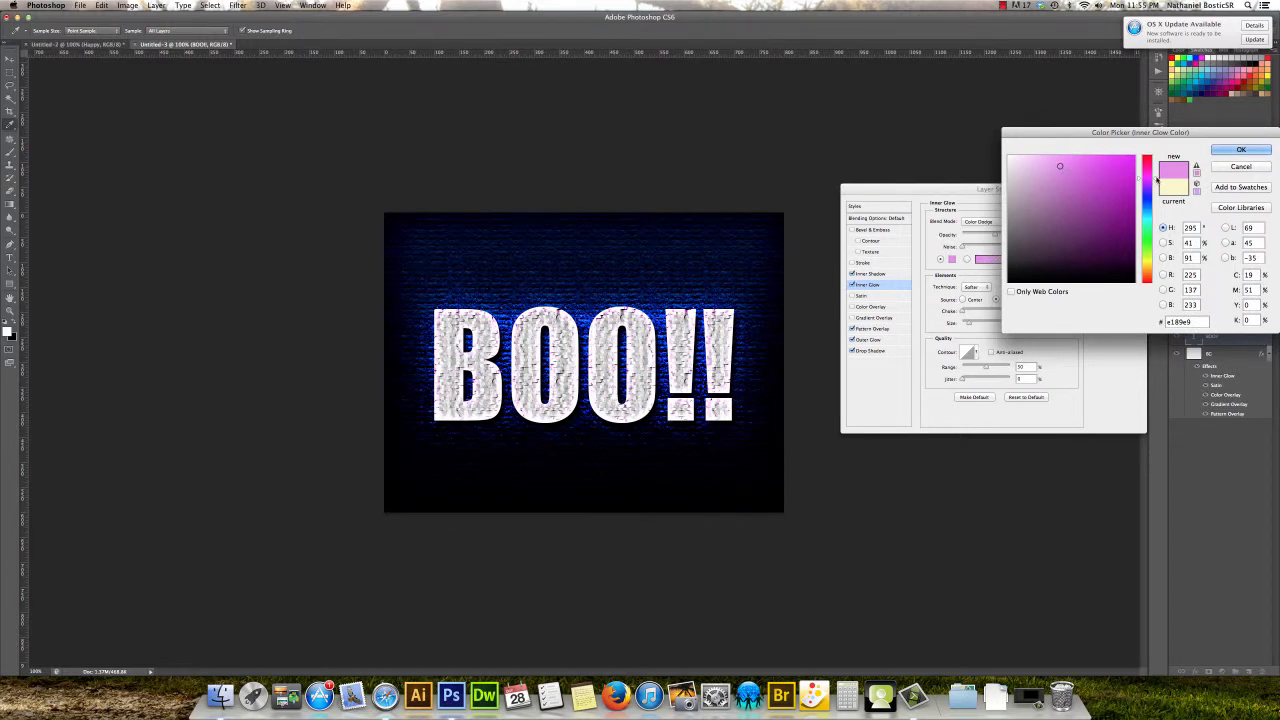
mouse_move(1155, 180)
left_mouse_down()
mouse_move(1154, 163)
mouse_move(1157, 241)
left_mouse_up()
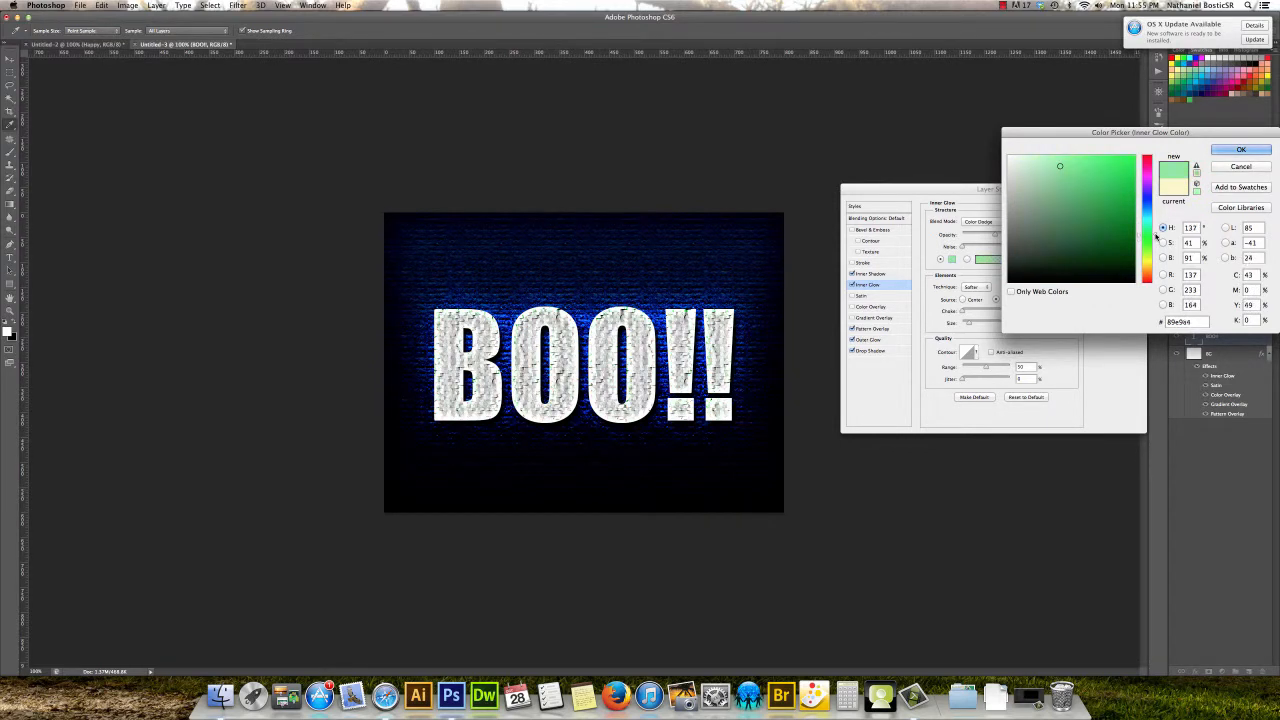
left_click_drag(1157, 240, 1154, 178)
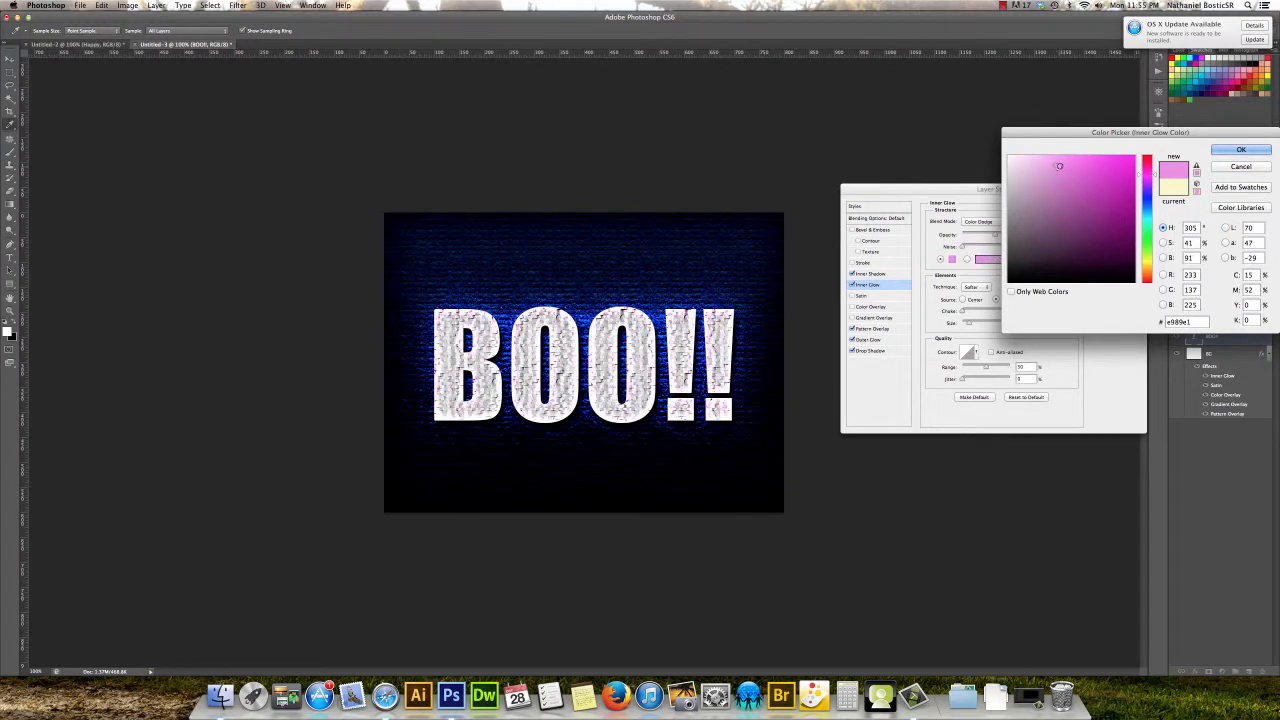
left_click_drag(1060, 166, 1075, 161)
left_click(1240, 148)
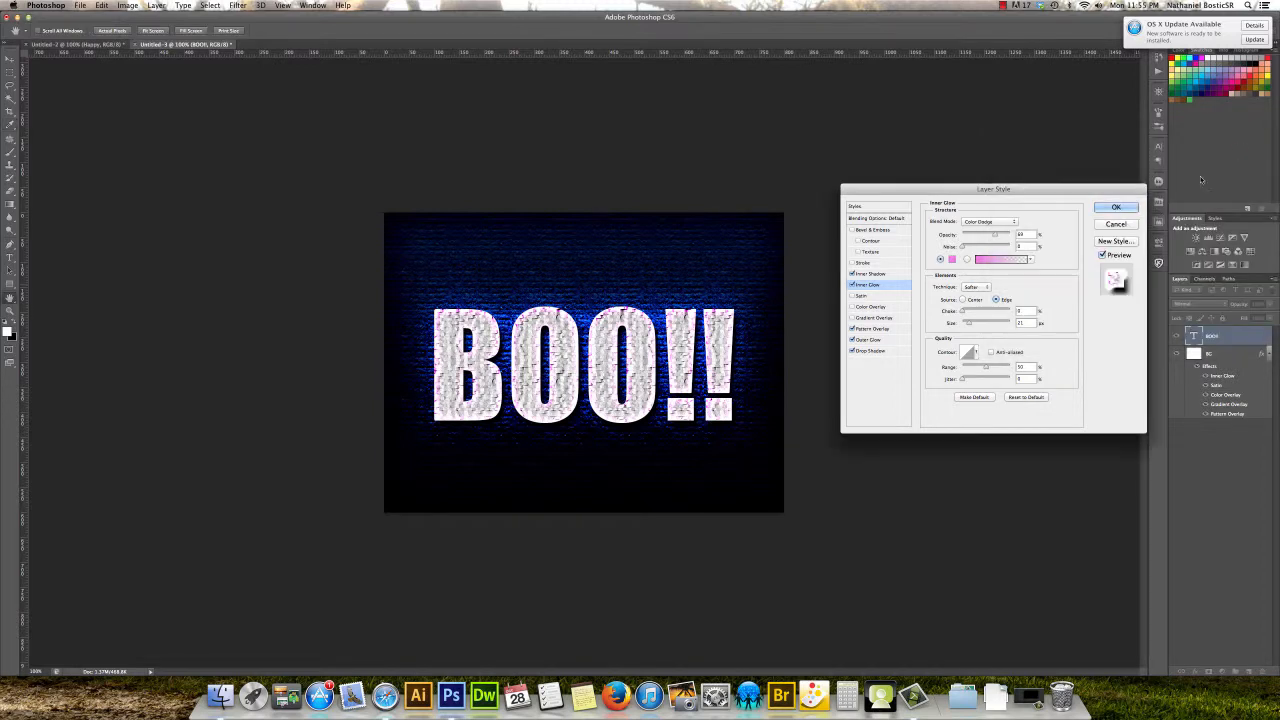
Set the inner glow's technique to Precise with about 2% choke, reduce its size and slightly raise its range.
left_click(974, 289)
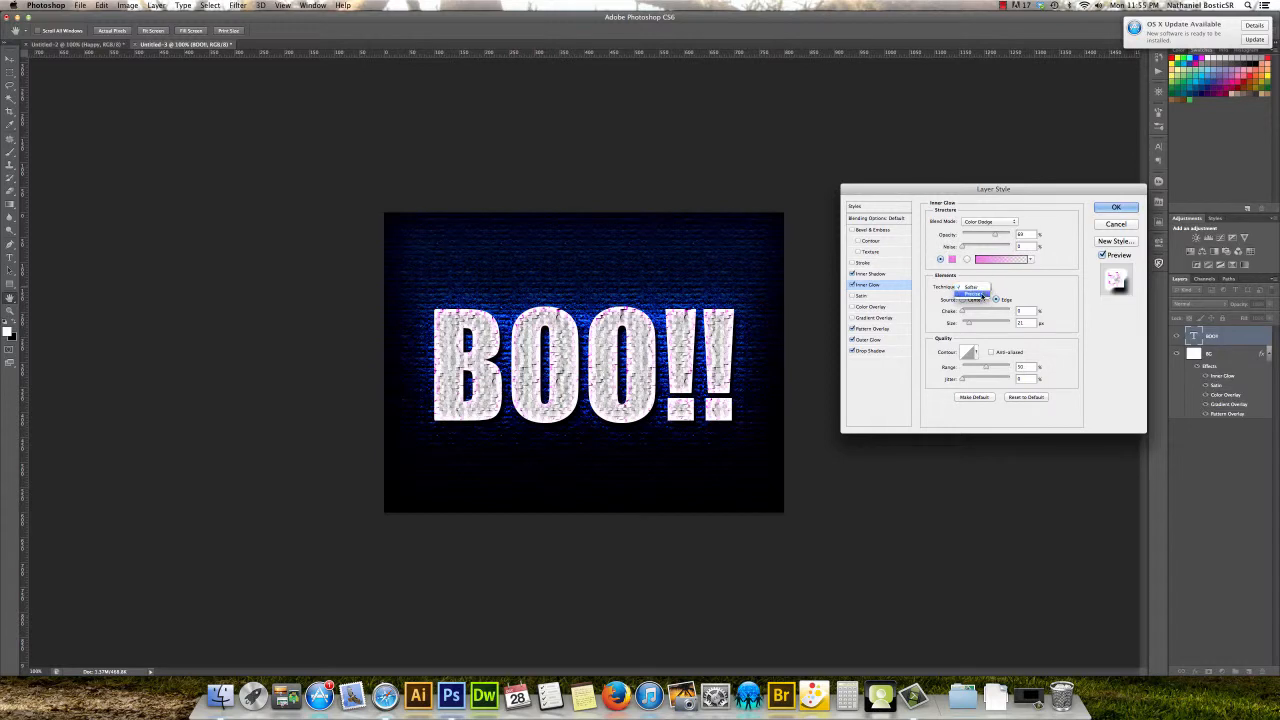
left_click(984, 295)
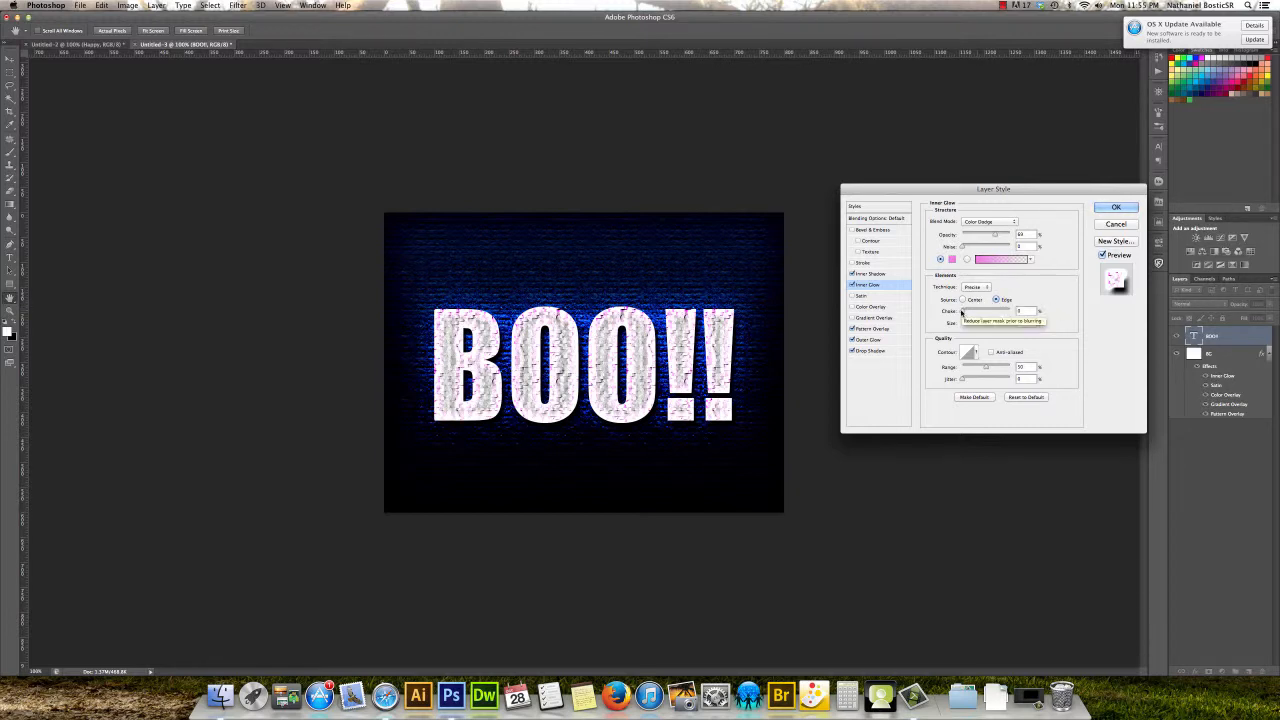
left_click_drag(966, 313, 963, 315)
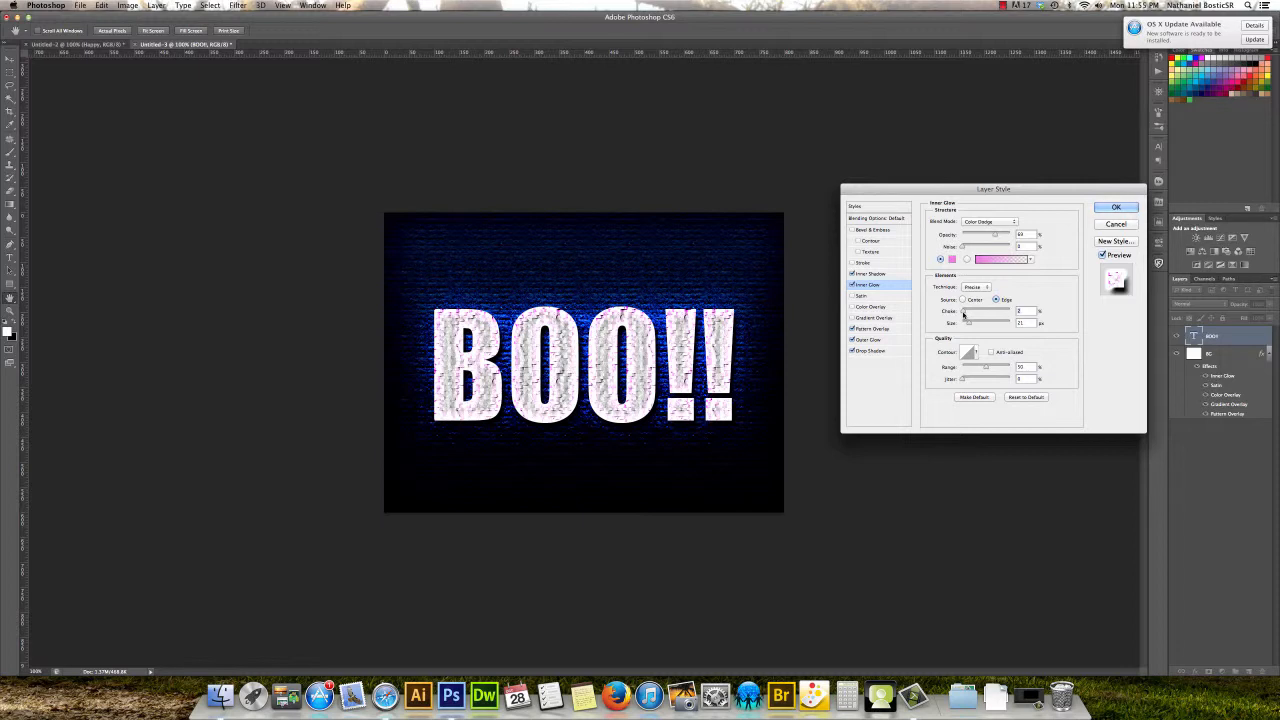
mouse_move(970, 326)
left_mouse_down()
mouse_move(986, 324)
mouse_move(967, 325)
left_mouse_up()
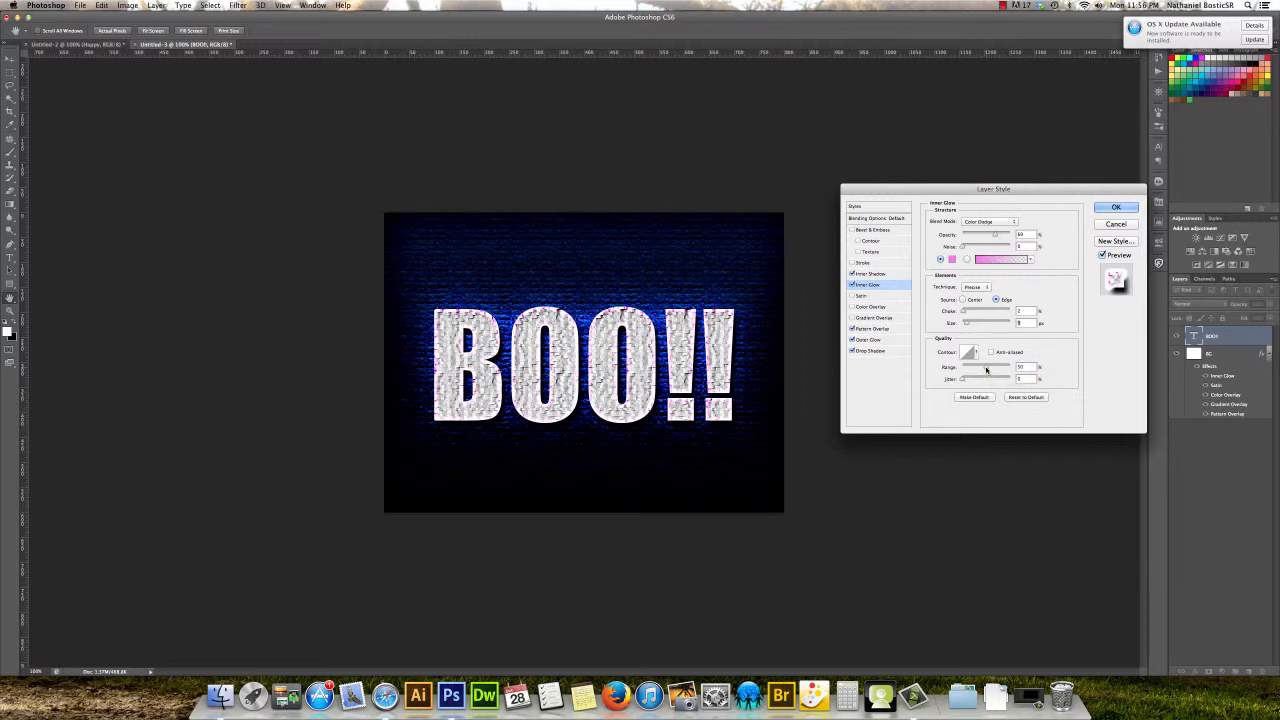
left_click_drag(986, 371, 991, 370)
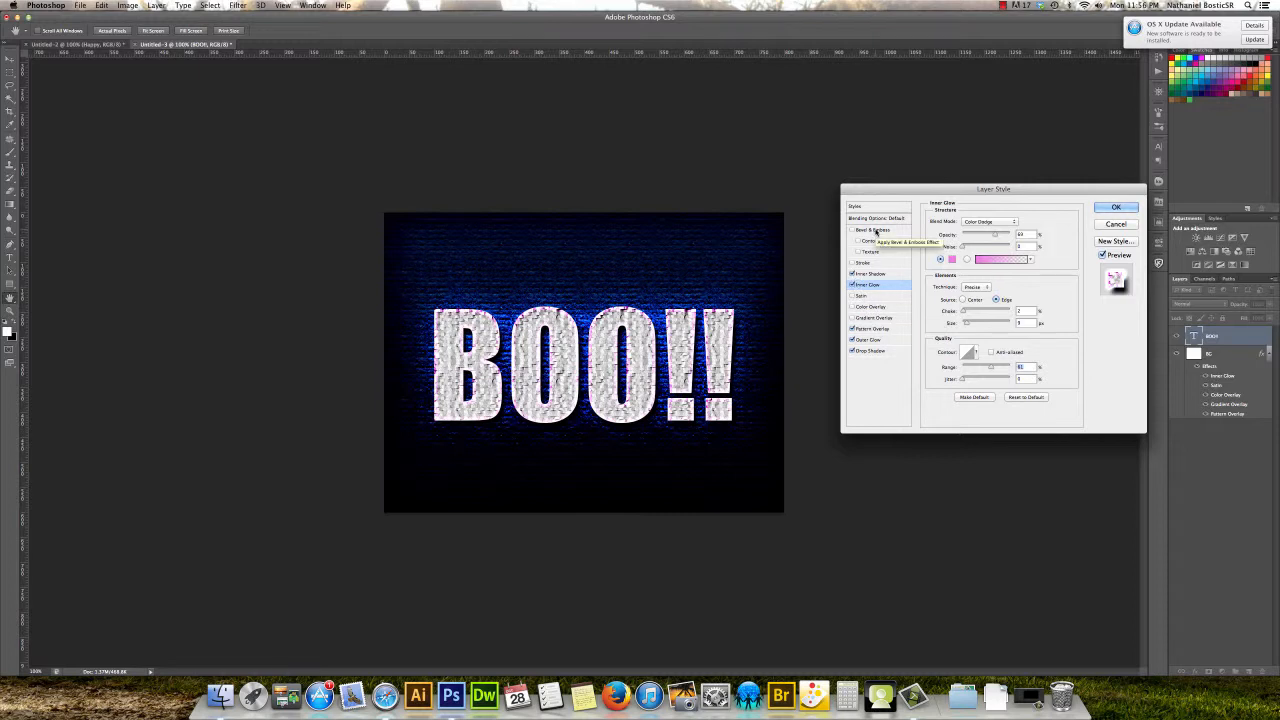
Add an Inner Bevel to the "BOO!!" text with slightly more depth, the Up direction and a reduced size.
left_click(872, 230)
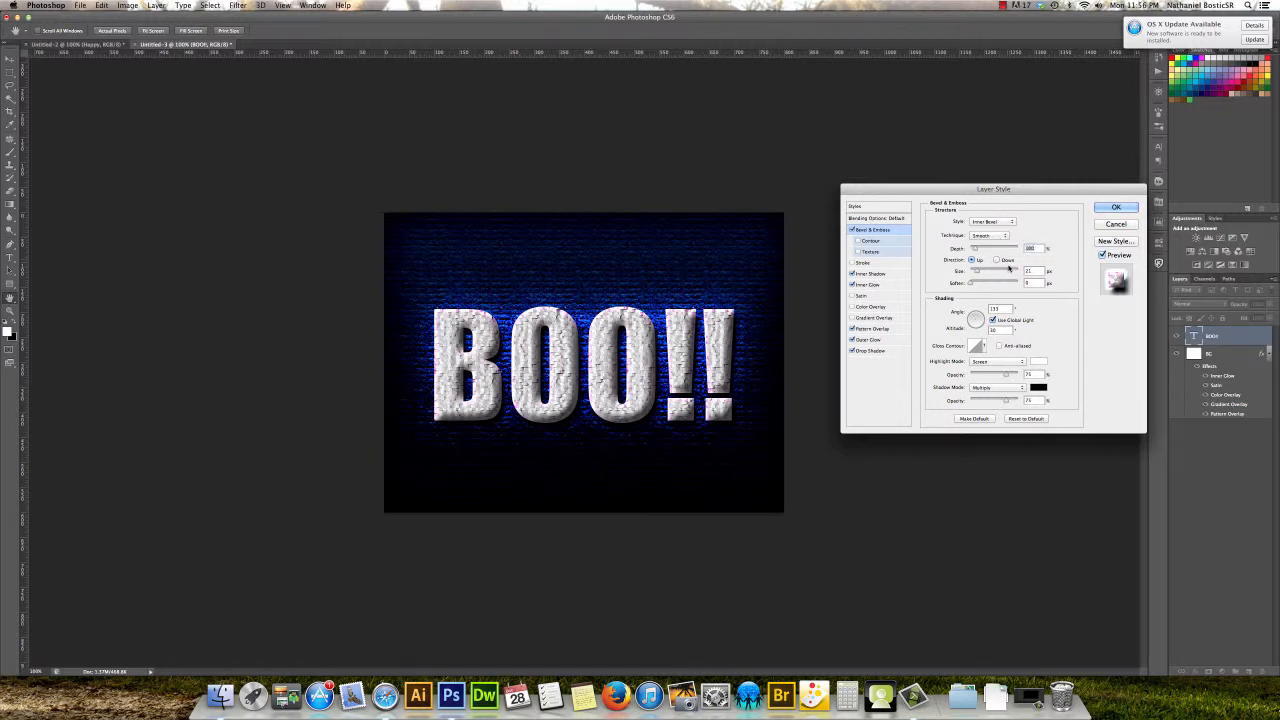
left_click_drag(976, 251, 979, 250)
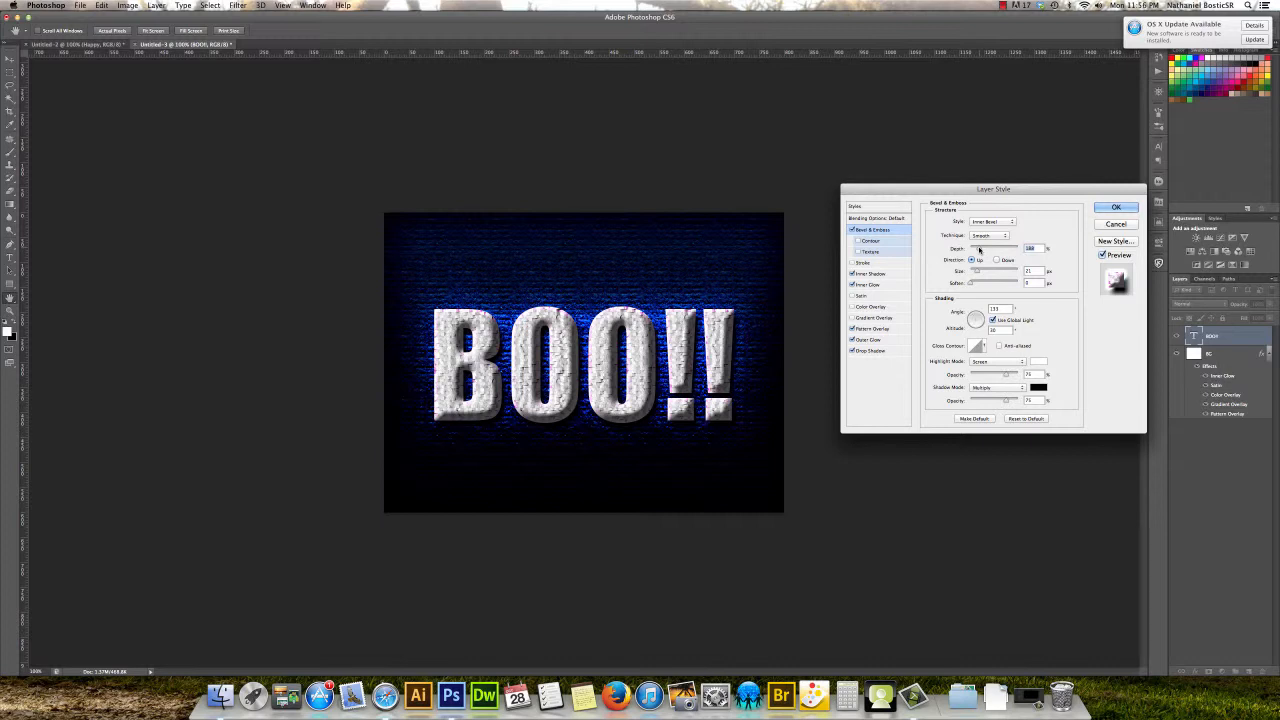
left_click_drag(979, 250, 978, 250)
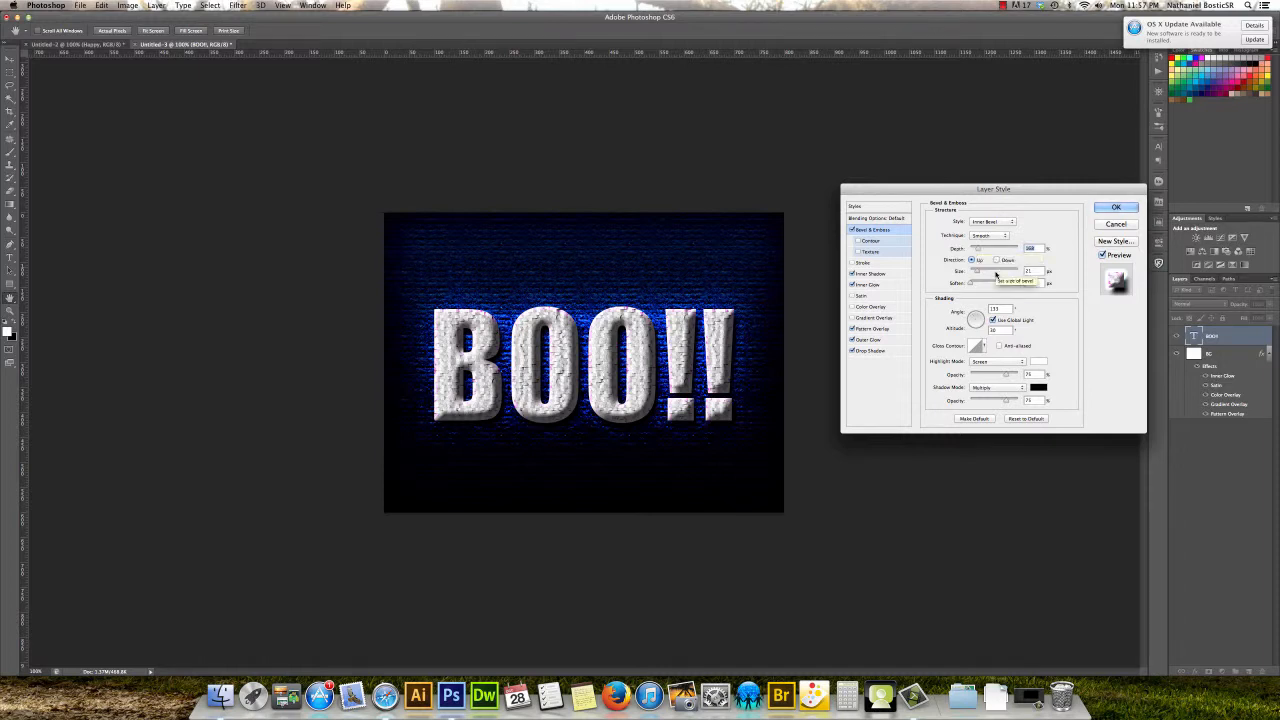
left_click(996, 260)
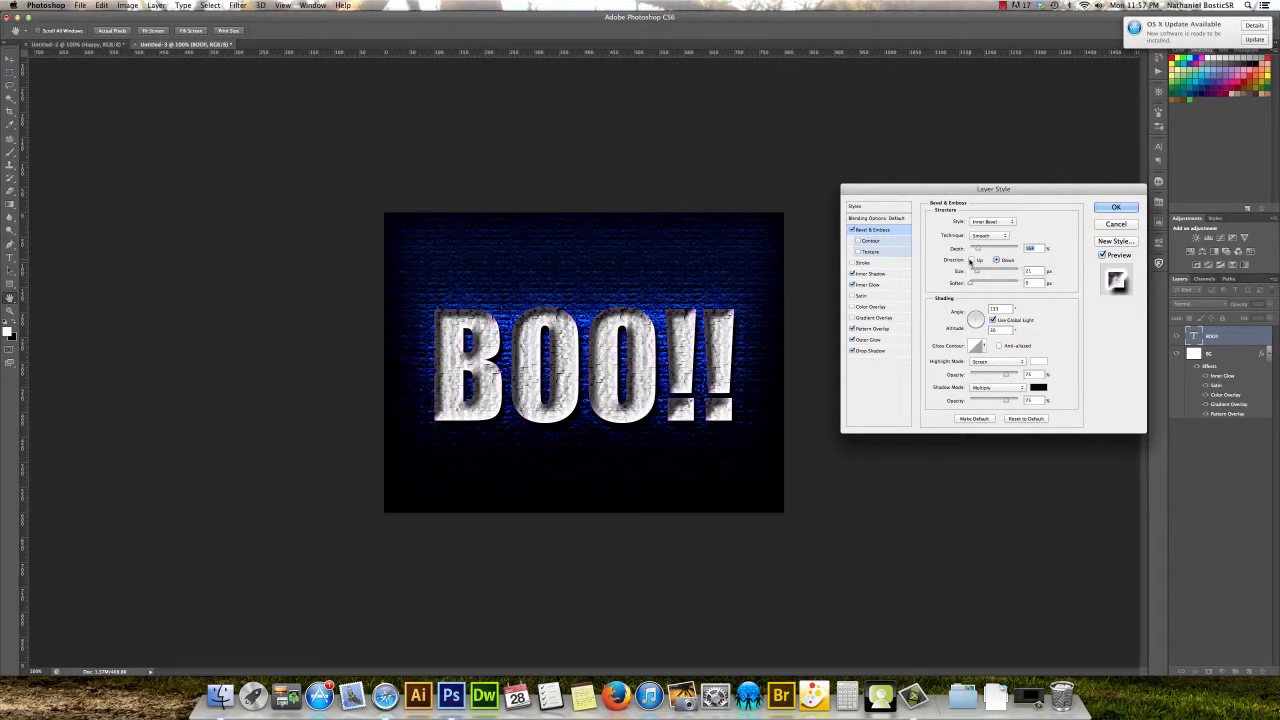
left_click(970, 260)
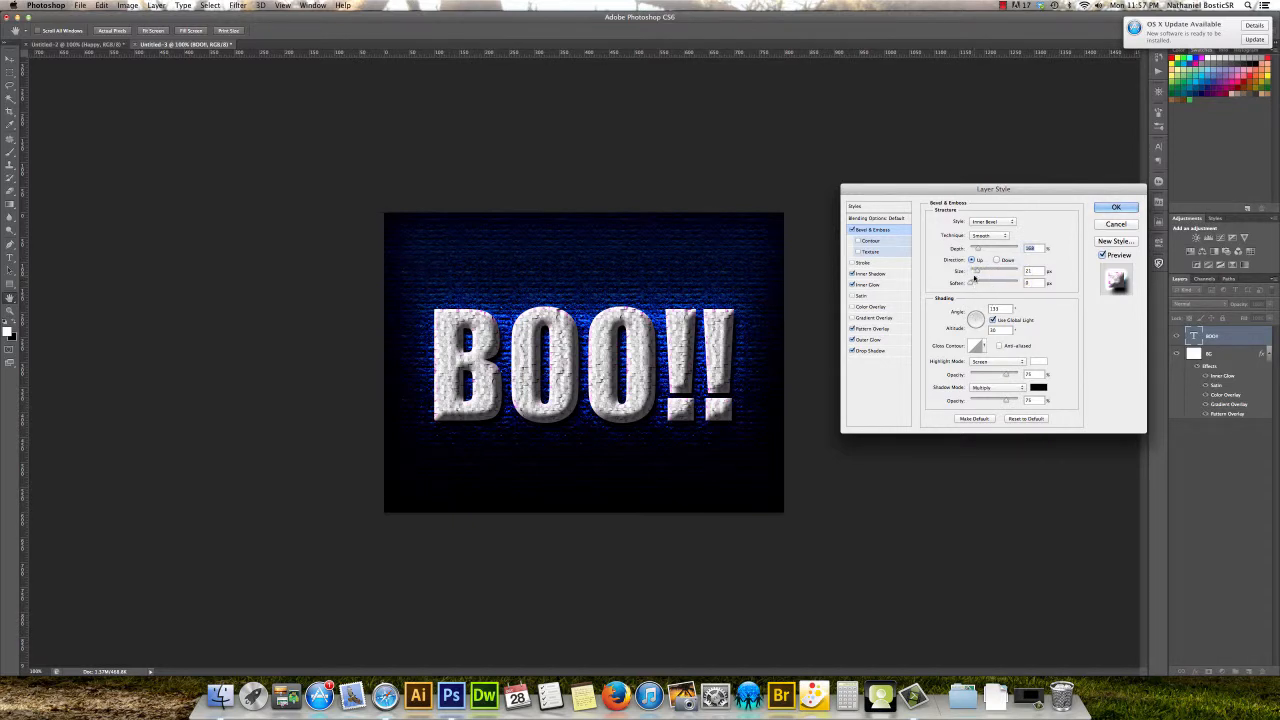
left_click_drag(975, 274, 973, 275)
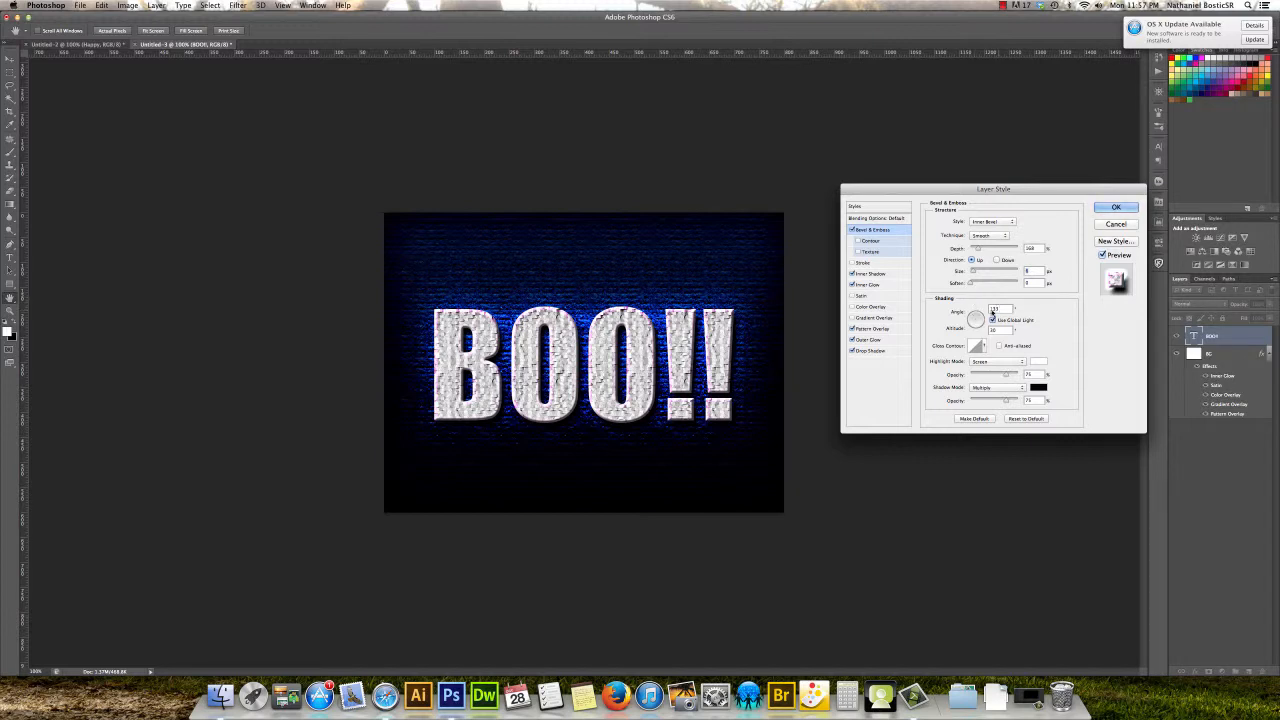
Try several global light angles for the bevel and settle on light coming from the upper left.
left_click_drag(974, 318, 972, 328)
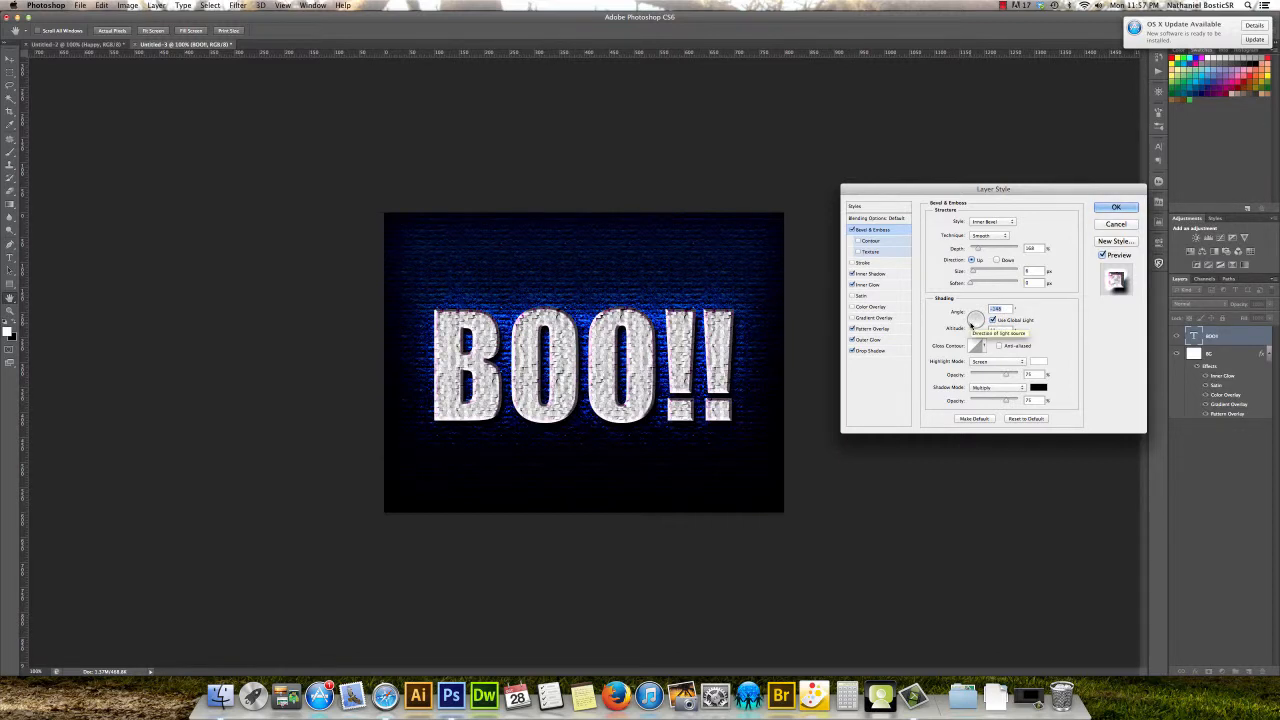
left_click_drag(973, 326, 977, 317)
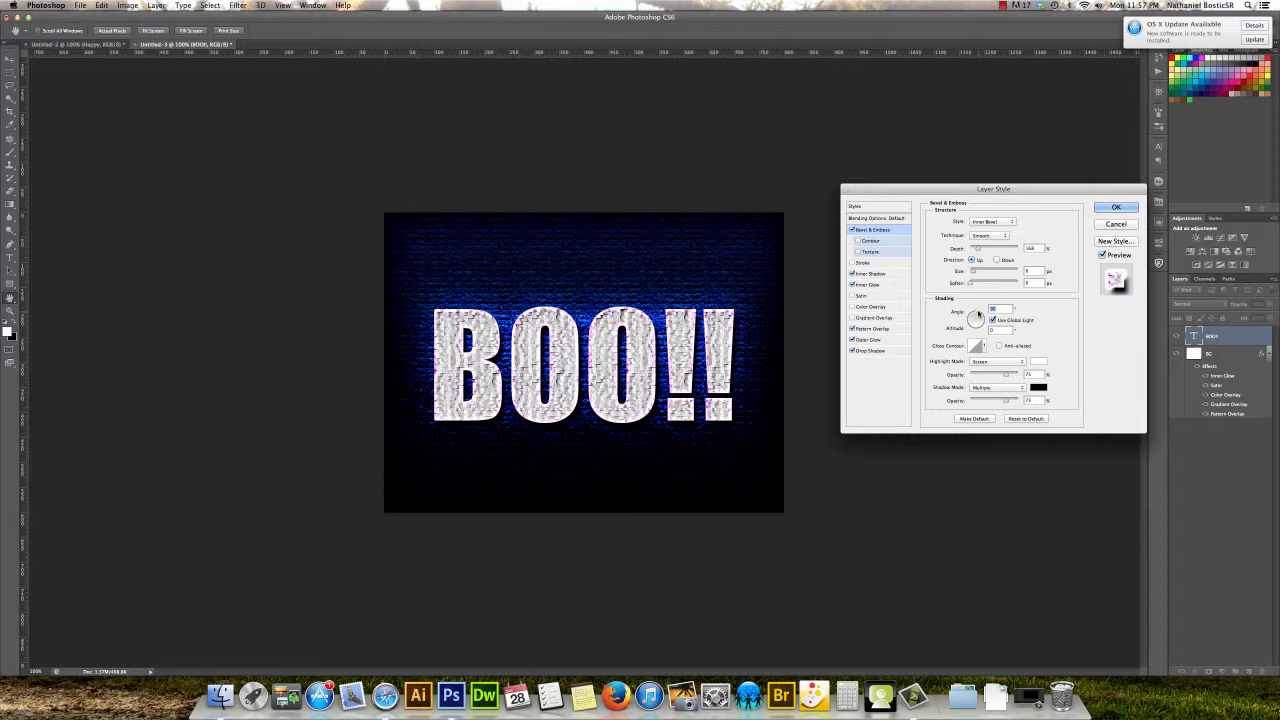
left_click_drag(977, 318, 978, 335)
left_click_drag(976, 330, 974, 330)
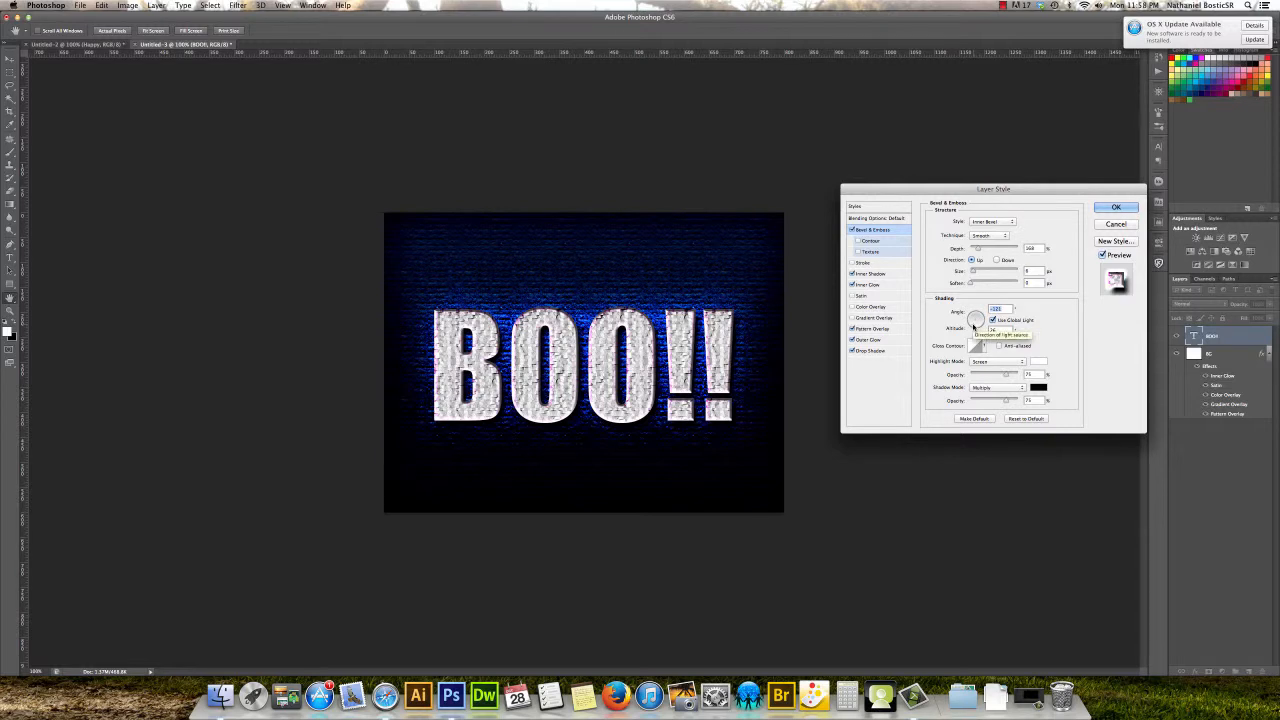
left_click(981, 318)
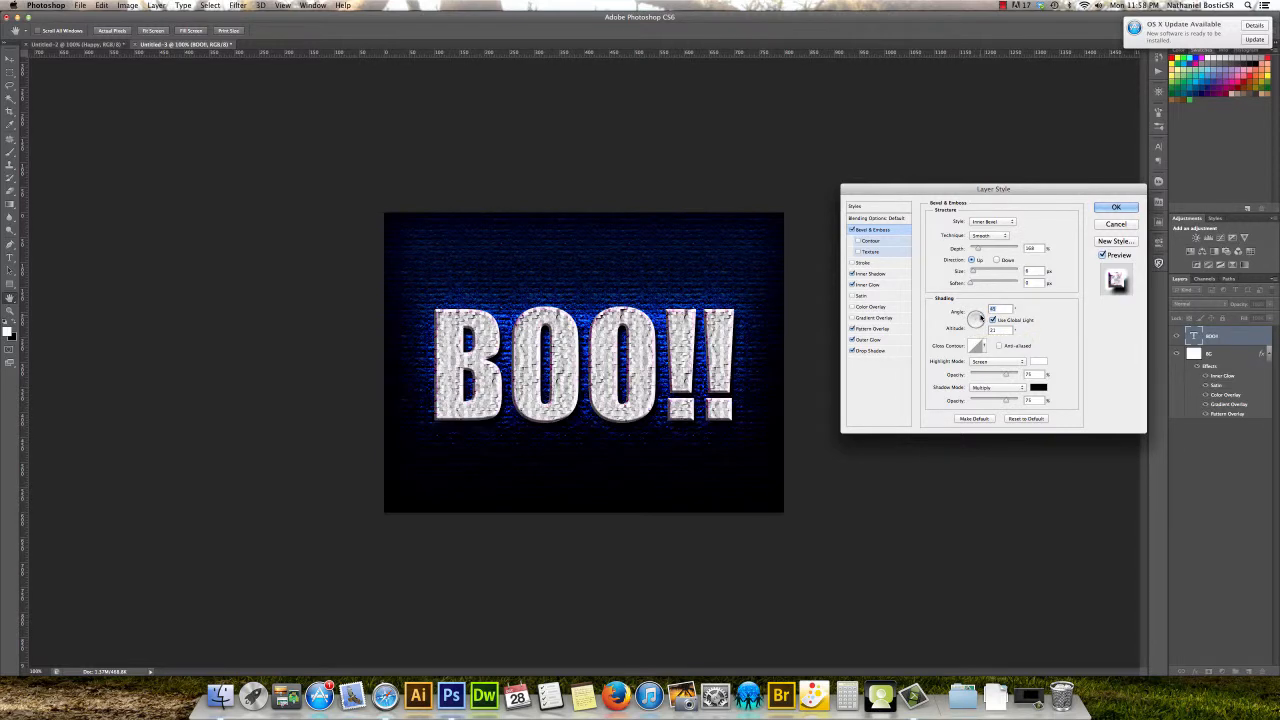
left_click_drag(981, 318, 970, 317)
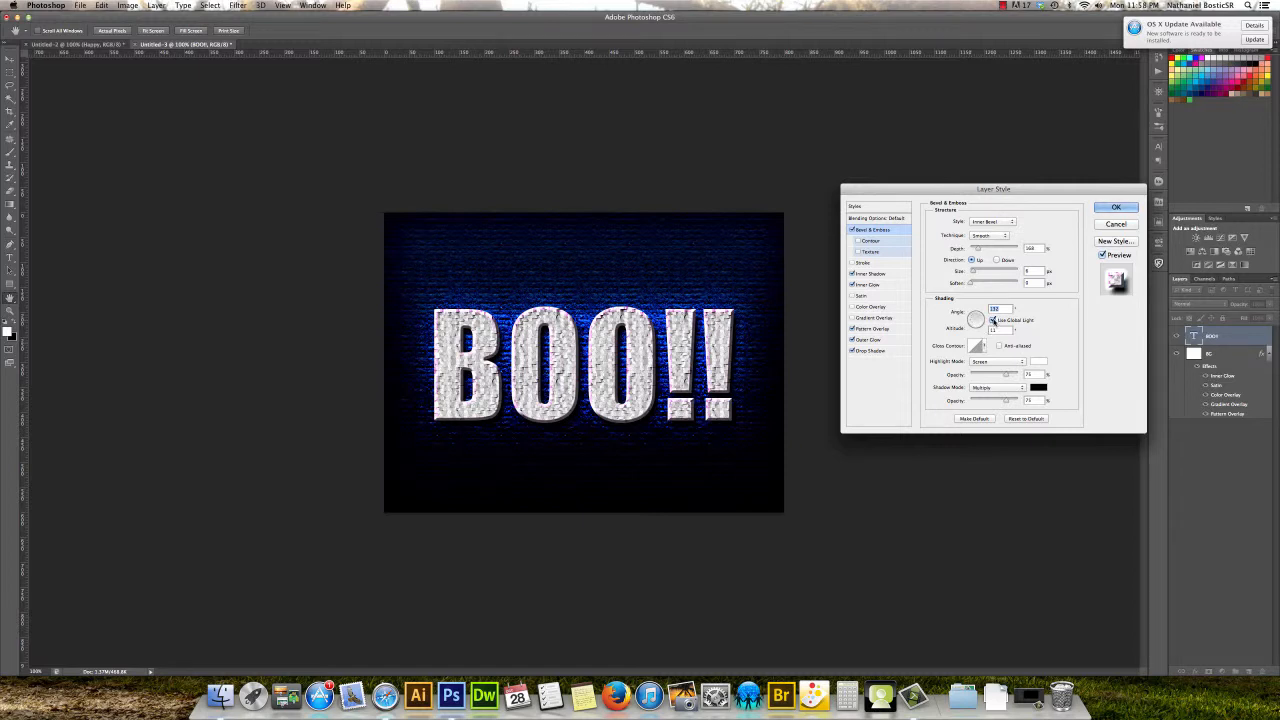
Turn off global light for the bevel and set its light altitude to 10°.
left_click(994, 321)
left_click(994, 321)
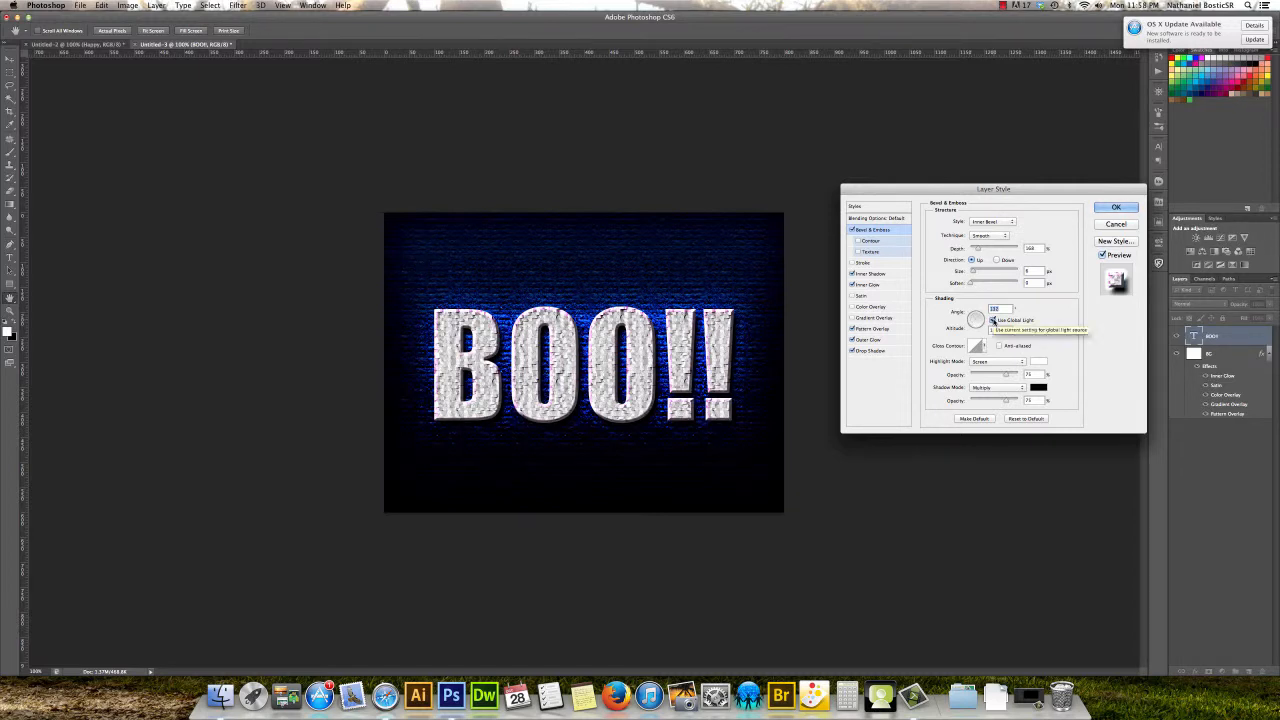
left_click(994, 321)
left_click(993, 320)
left_click(993, 320)
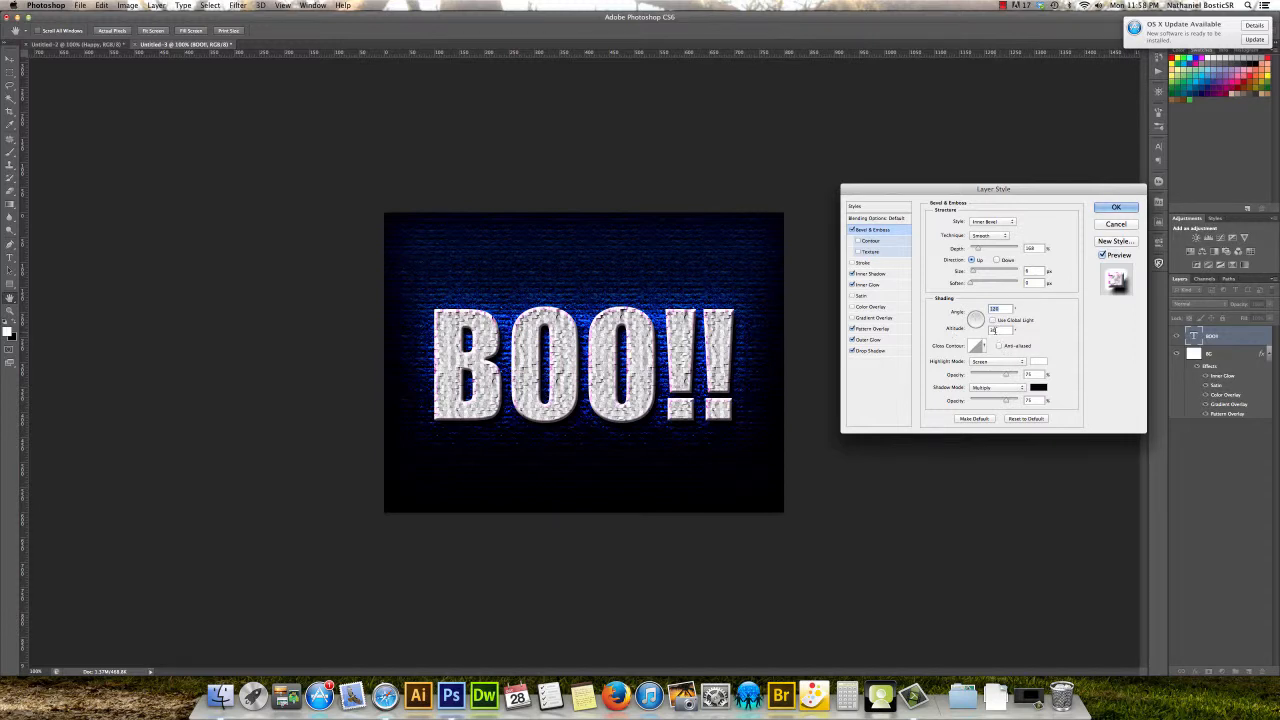
left_click(996, 331)
type("3")
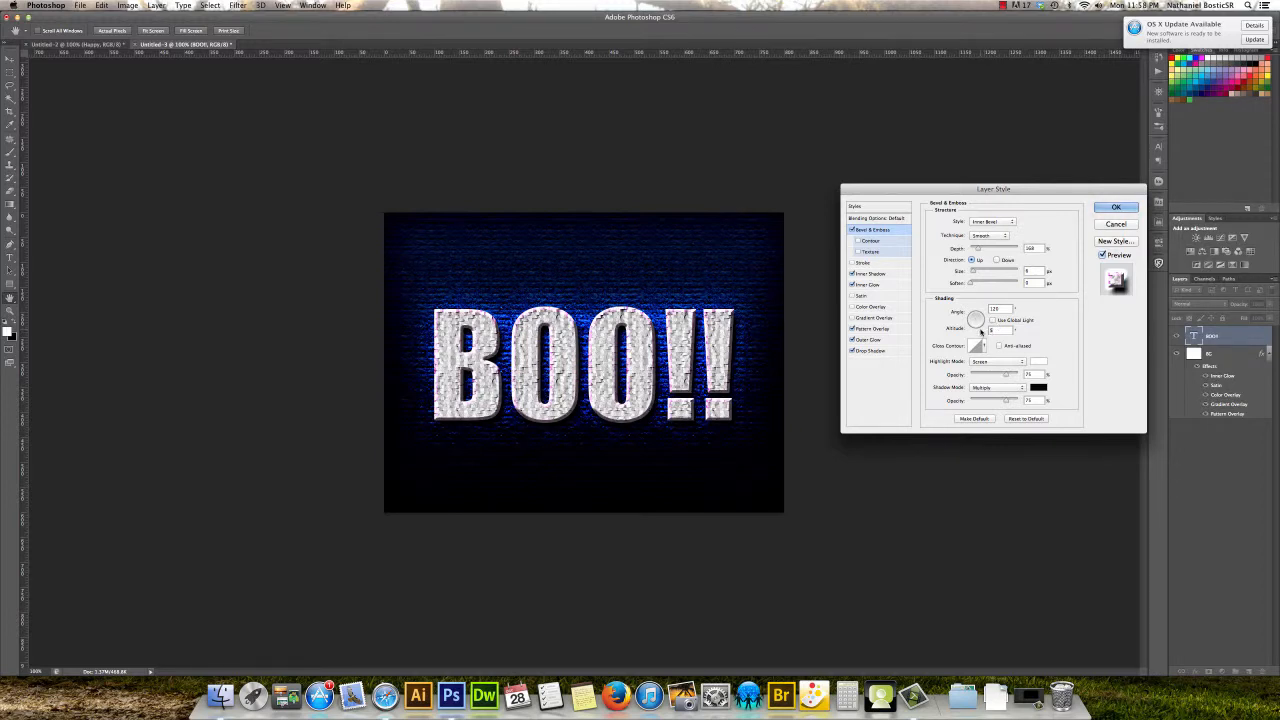
type("10")
Compare Color Dodge and Hard Light for the bevel's highlight, keep Color Dodge and lower its opacity to about 70%.
left_click(1024, 364)
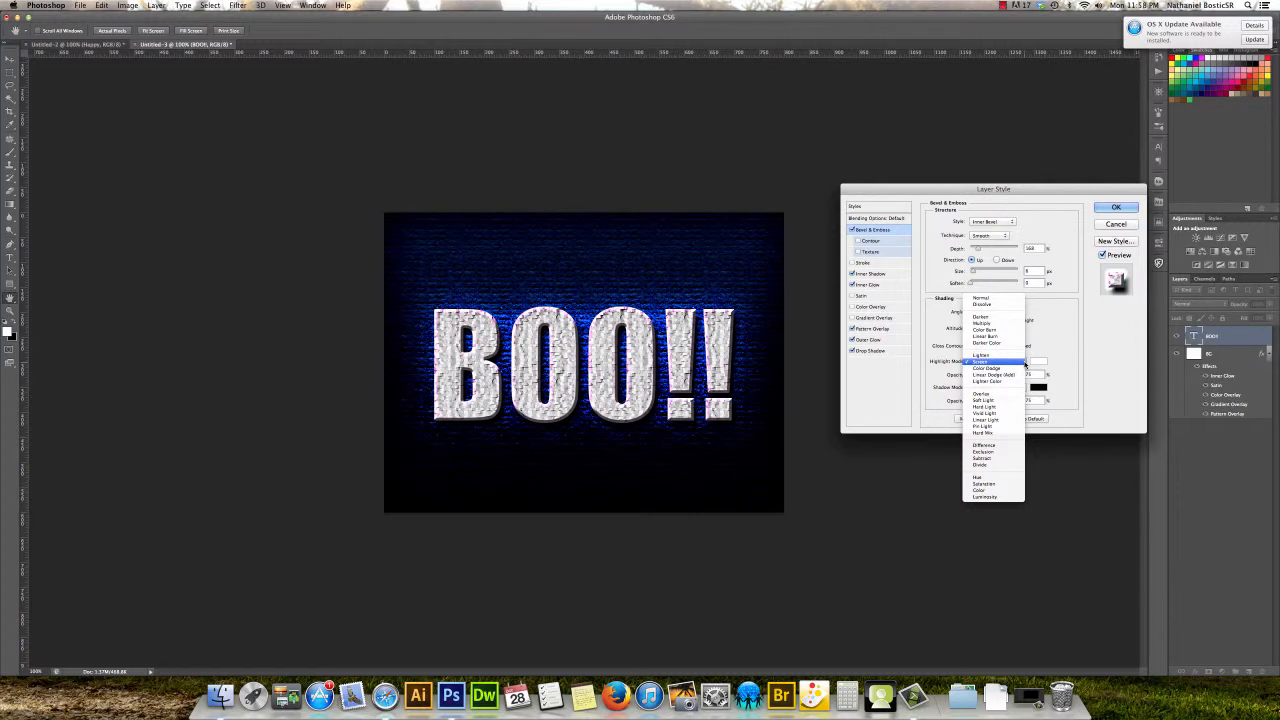
left_click(1015, 372)
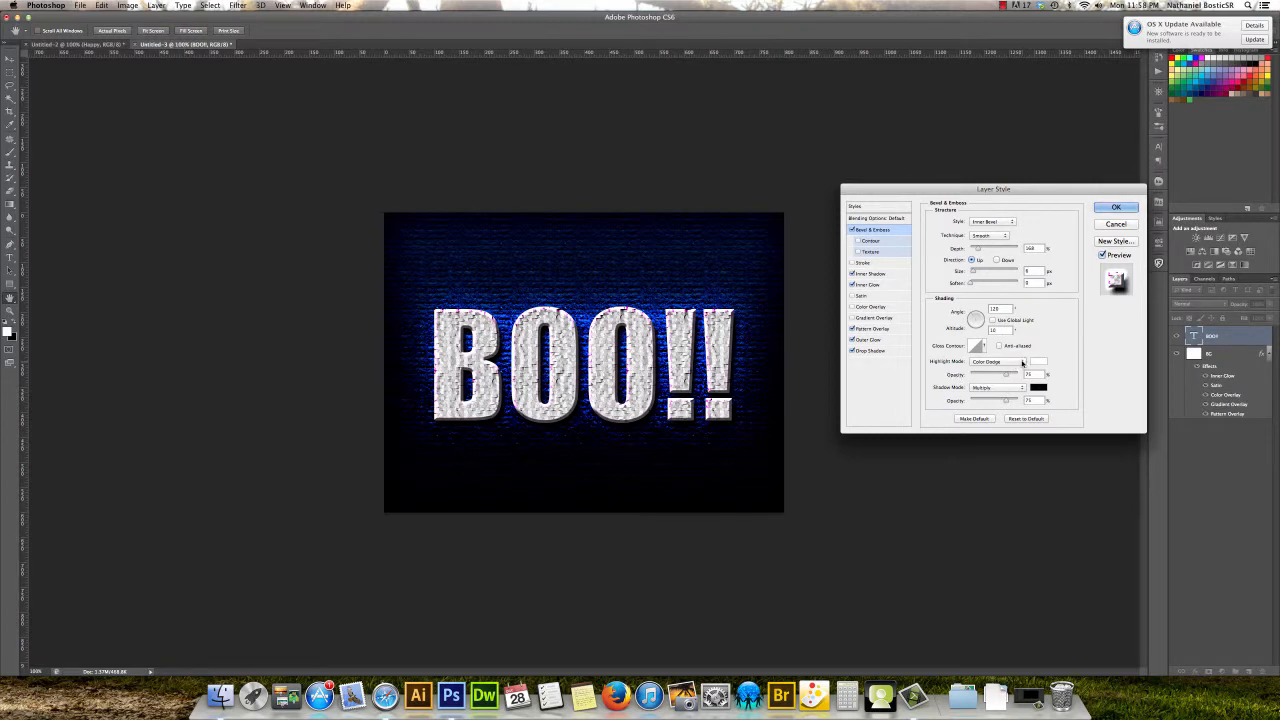
left_click(1022, 363)
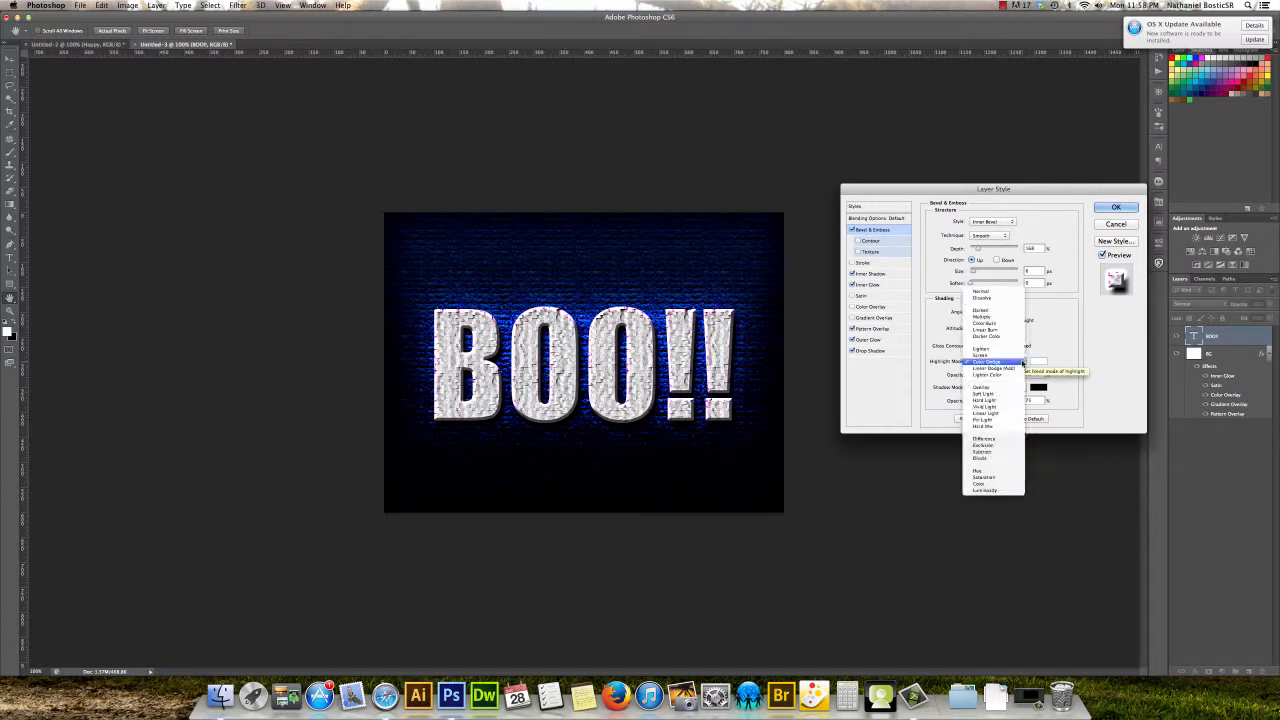
left_click(1012, 402)
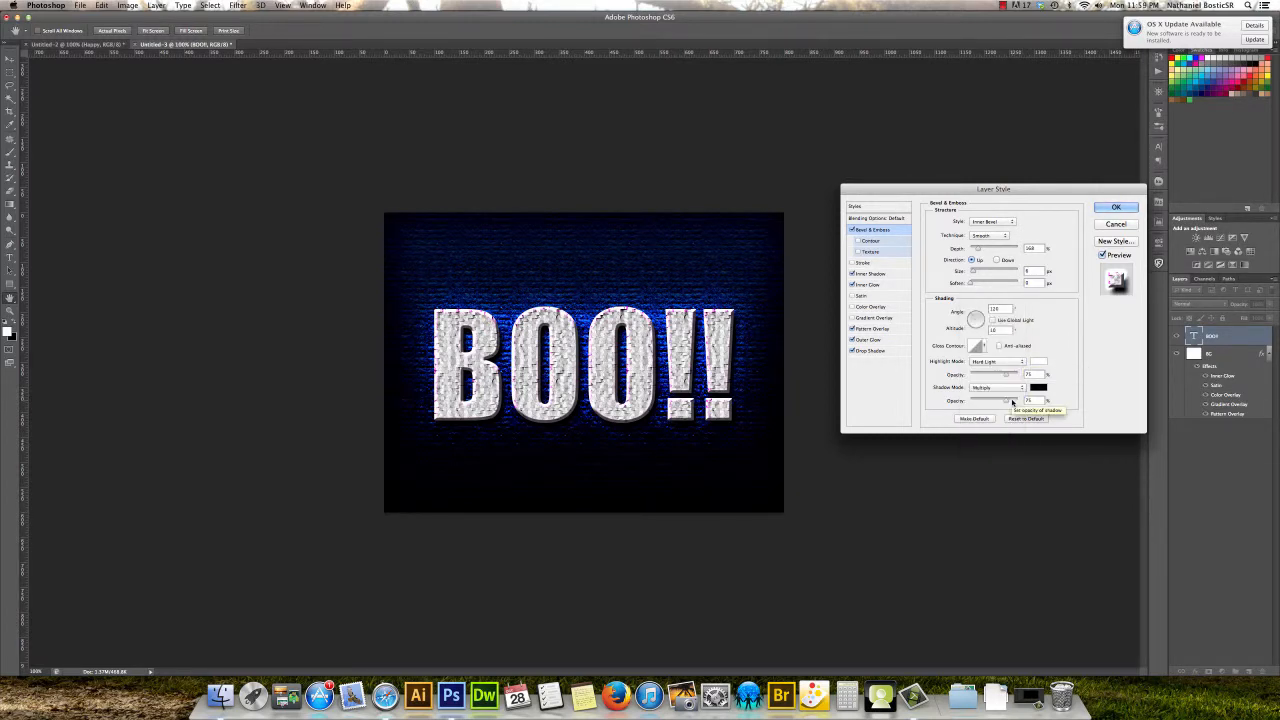
left_click(1023, 364)
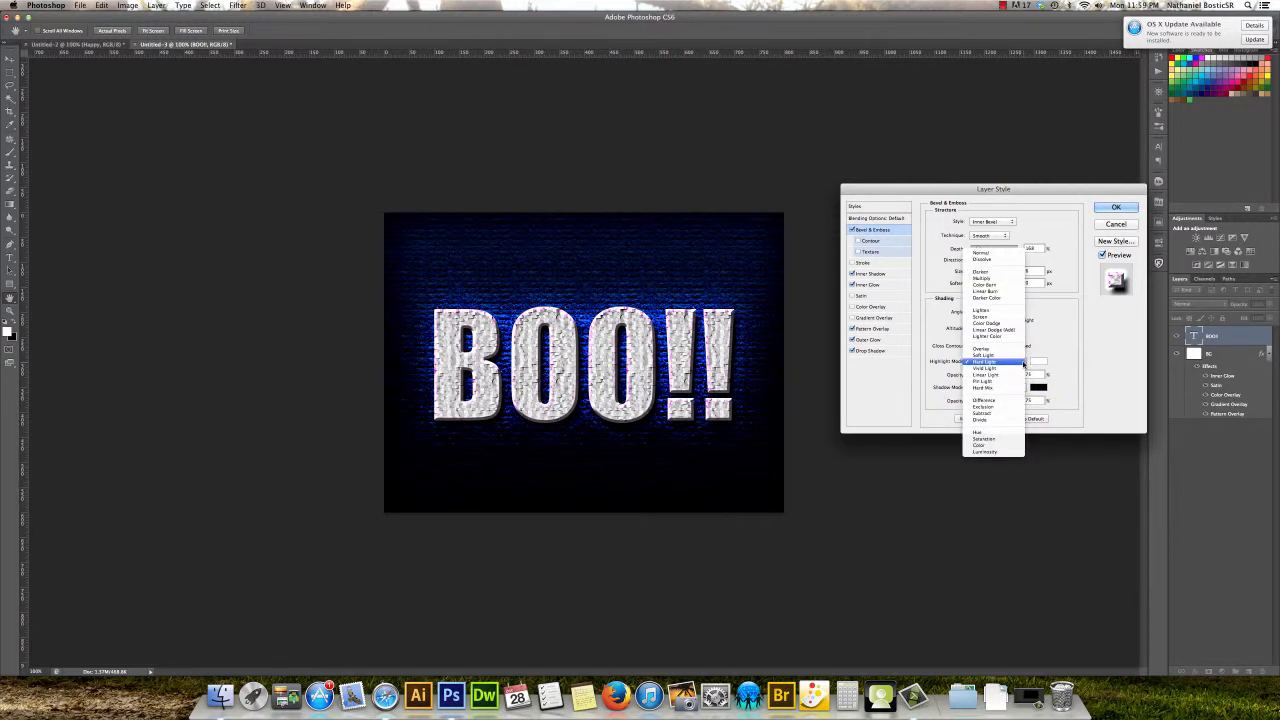
left_click(1010, 325)
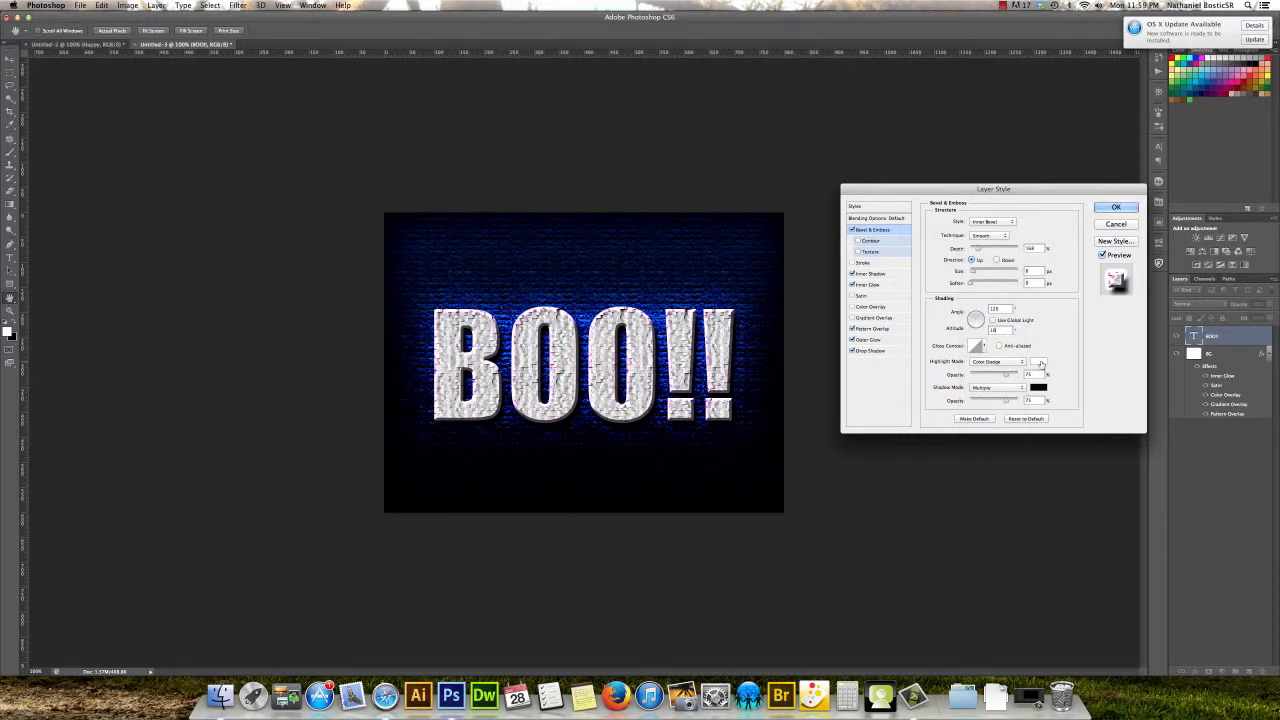
mouse_move(1005, 376)
left_mouse_down()
mouse_move(979, 376)
mouse_move(1004, 374)
left_mouse_up()
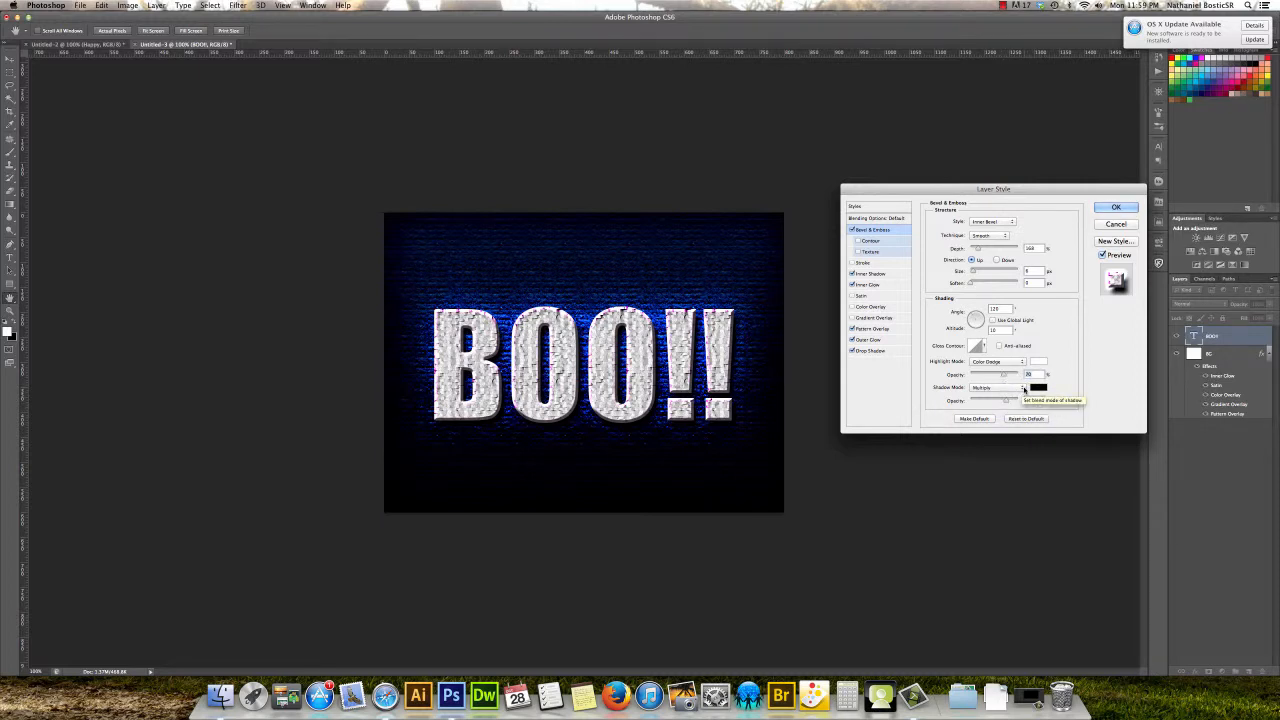
Set the bevel's shadow mode to Color Dodge and lower its shadow opacity to 72%.
left_click(1023, 388)
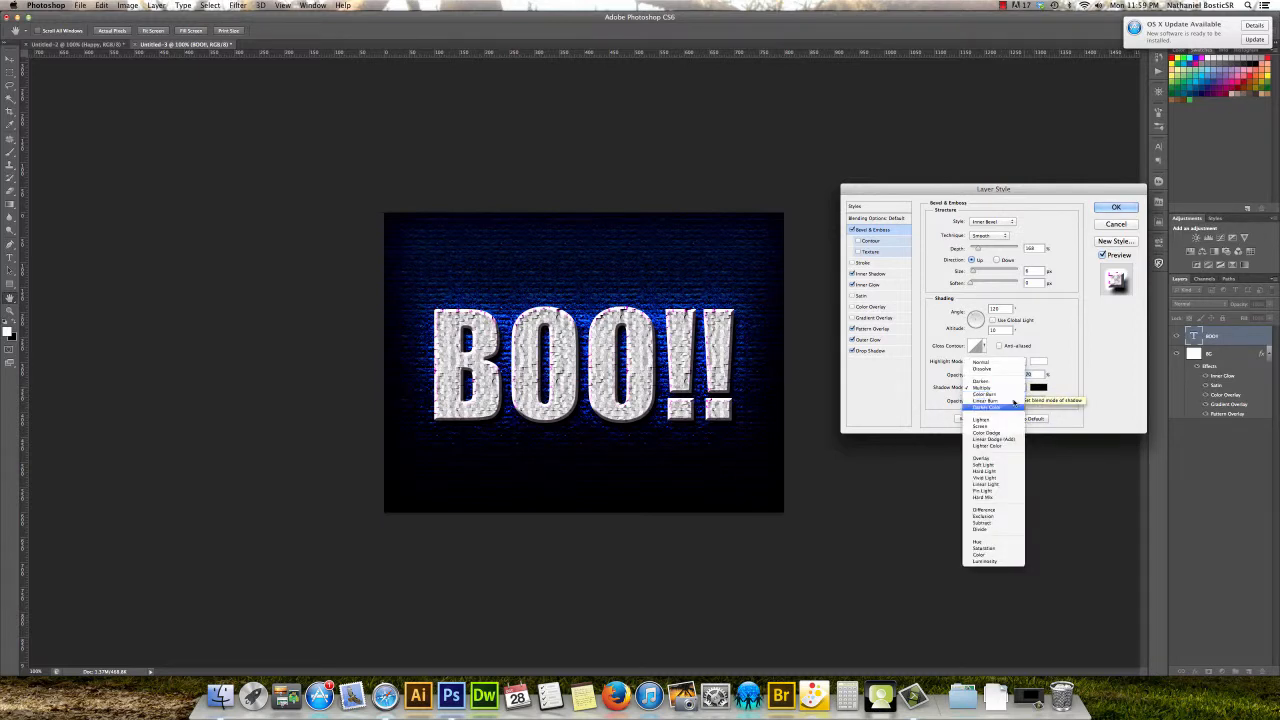
left_click(1013, 433)
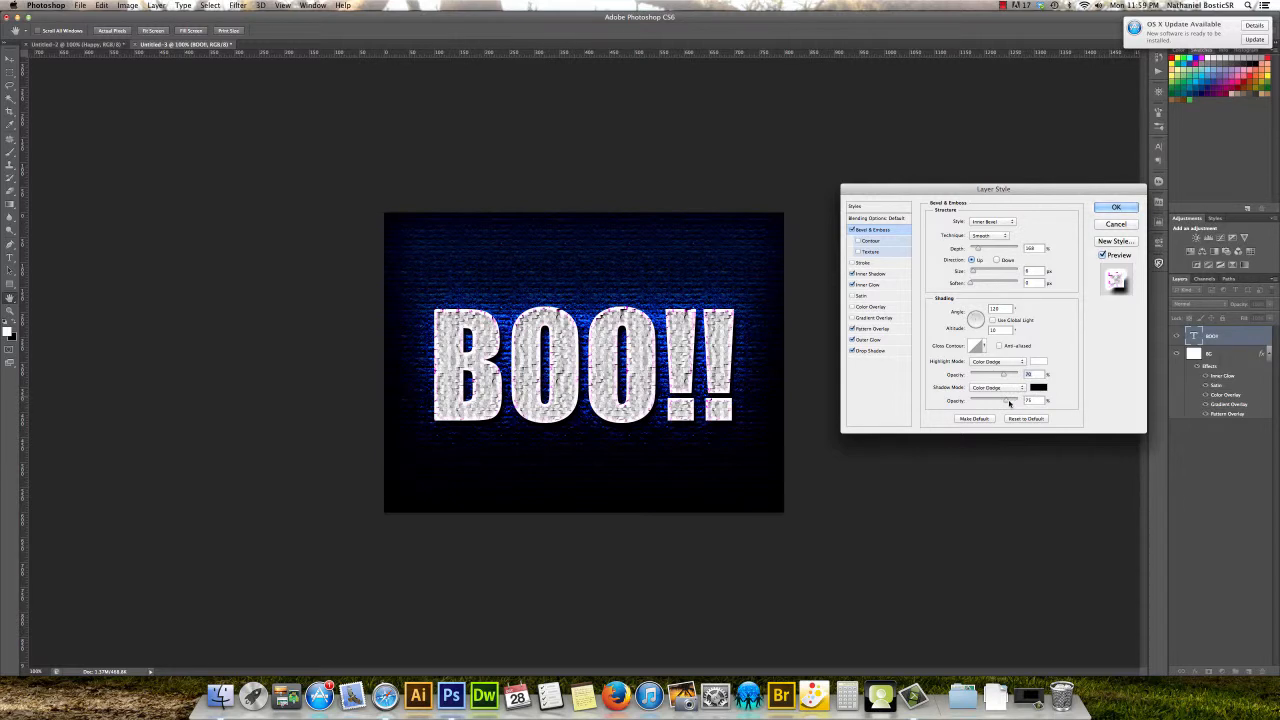
mouse_move(1006, 404)
left_mouse_down()
mouse_move(978, 403)
mouse_move(1004, 402)
left_mouse_up()
Try several hues for the bevel's shadow color and apply light blue #7cbaea.
left_click(1038, 387)
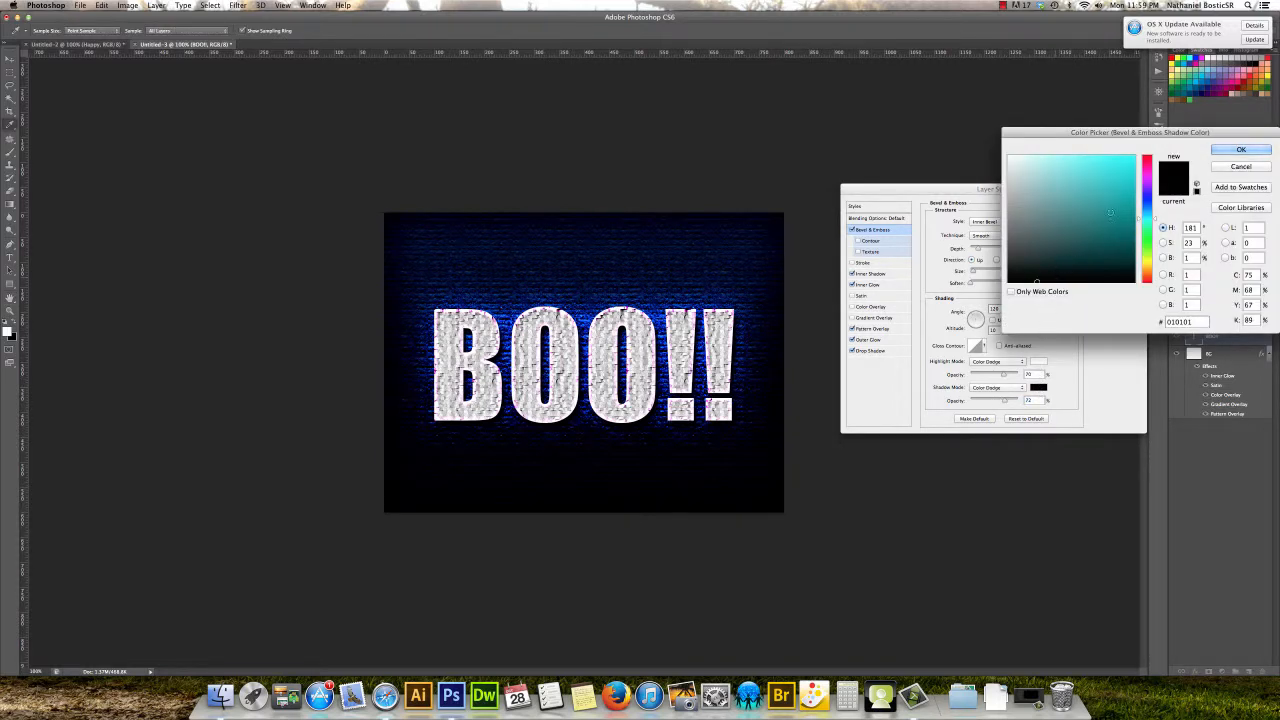
left_click_drag(1037, 282, 1089, 201)
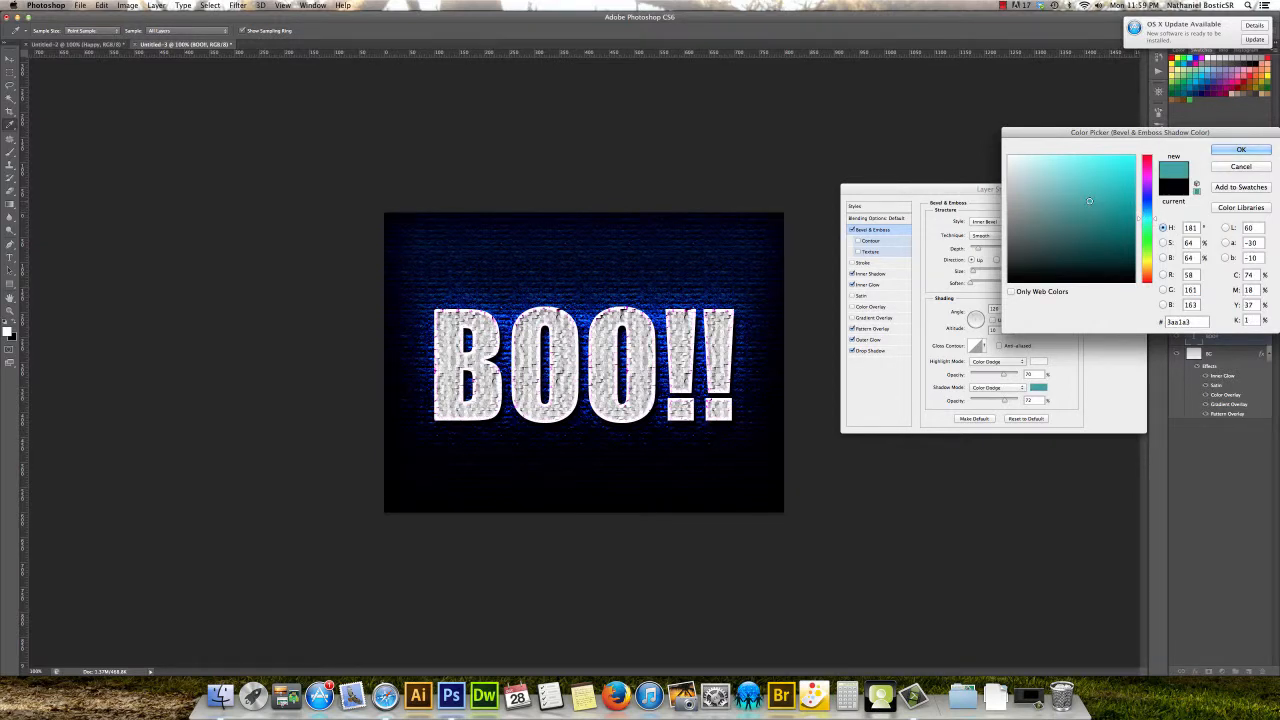
left_click(1032, 165)
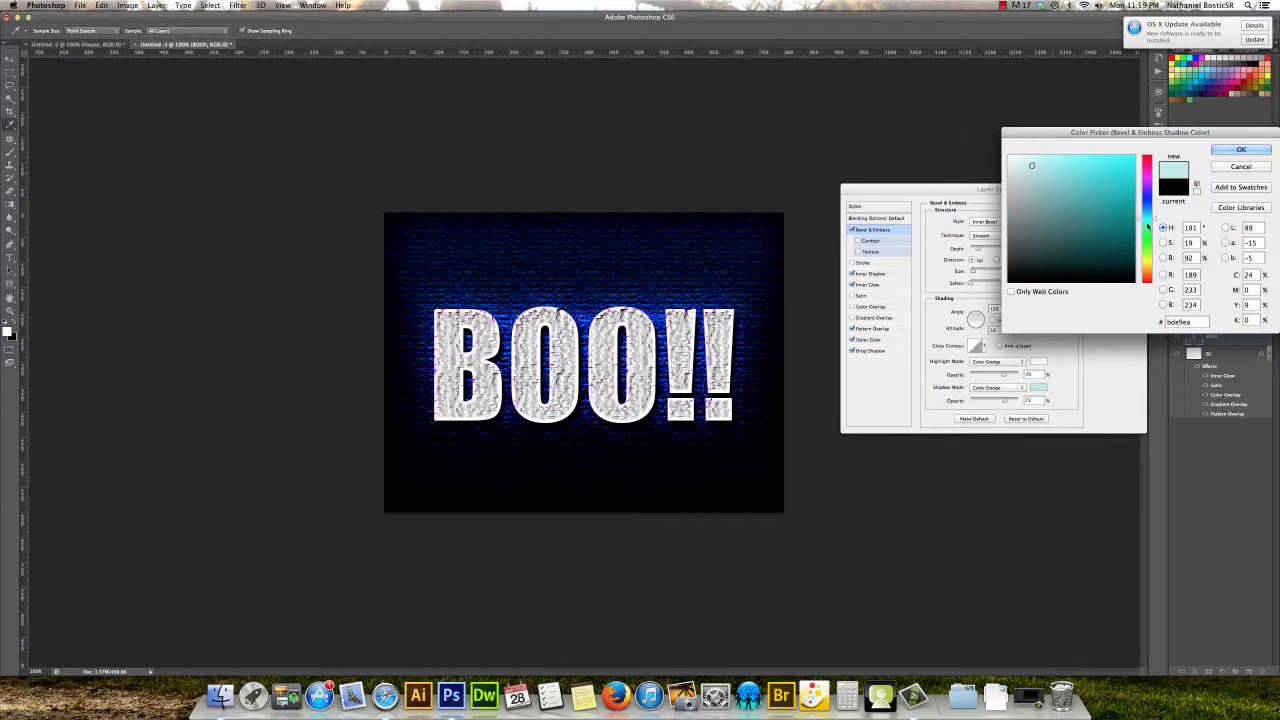
left_click_drag(1154, 220, 1155, 175)
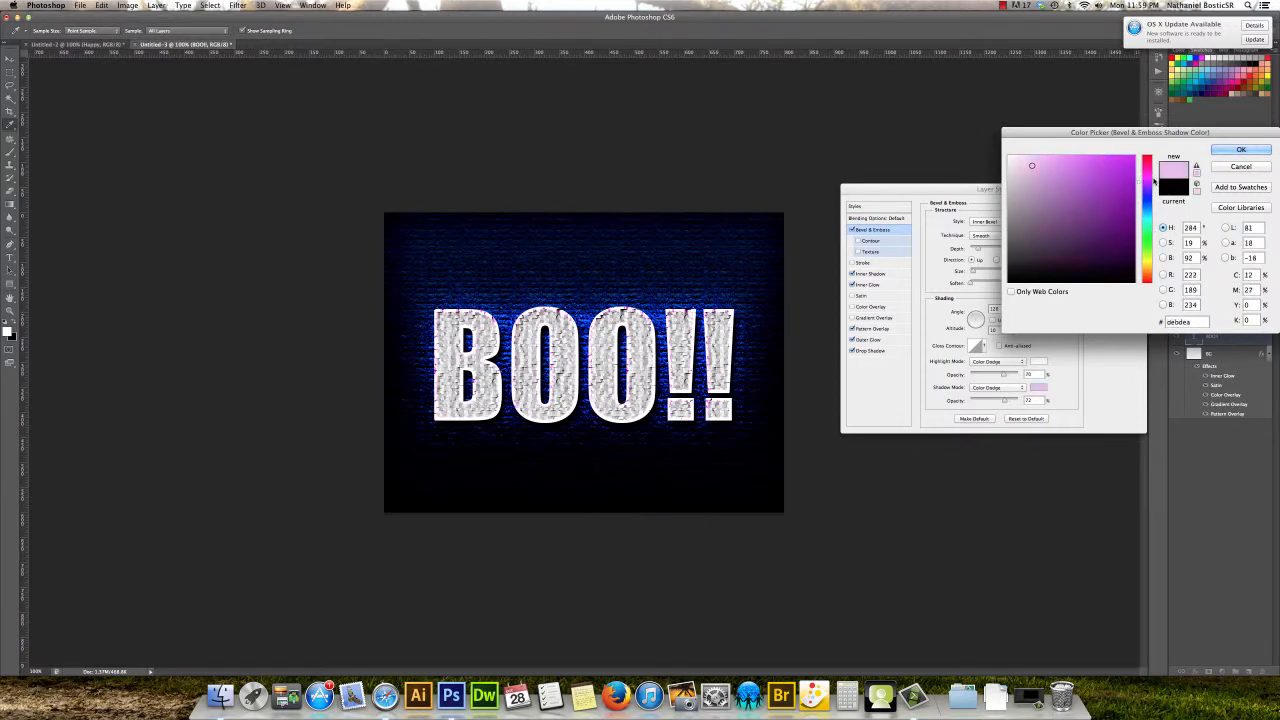
left_click(1154, 246)
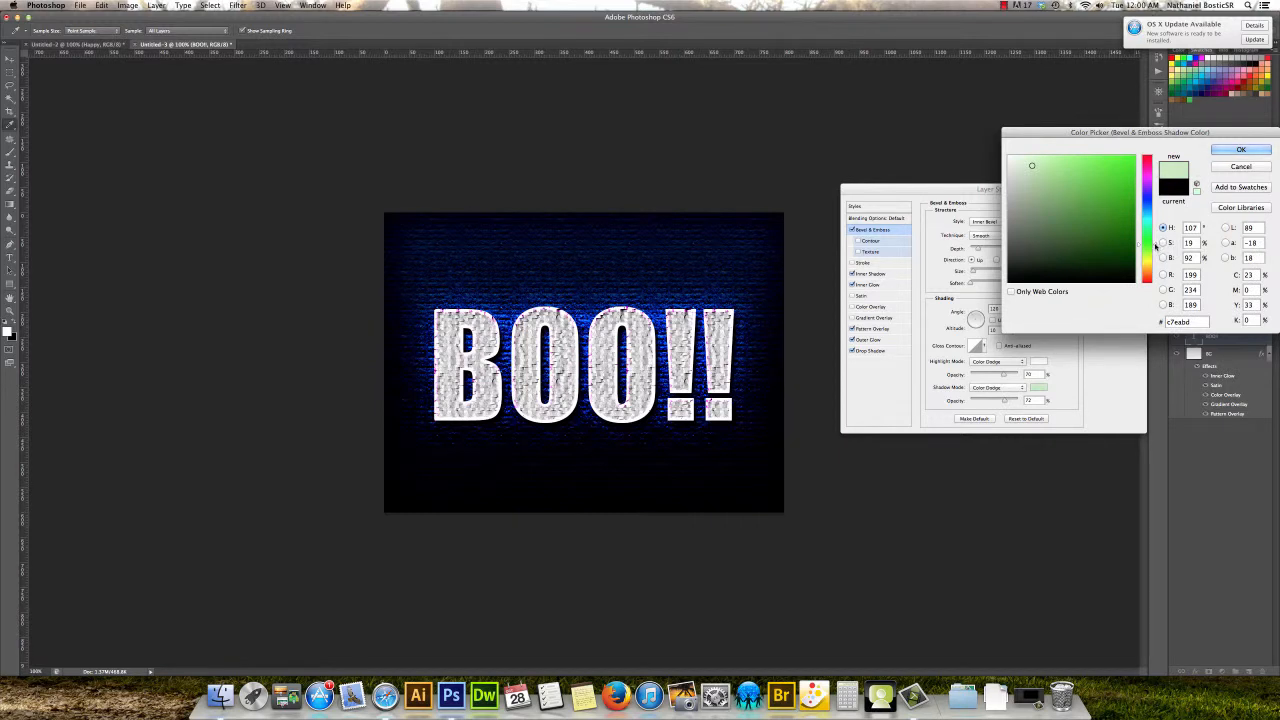
left_click_drag(1158, 248, 1155, 212)
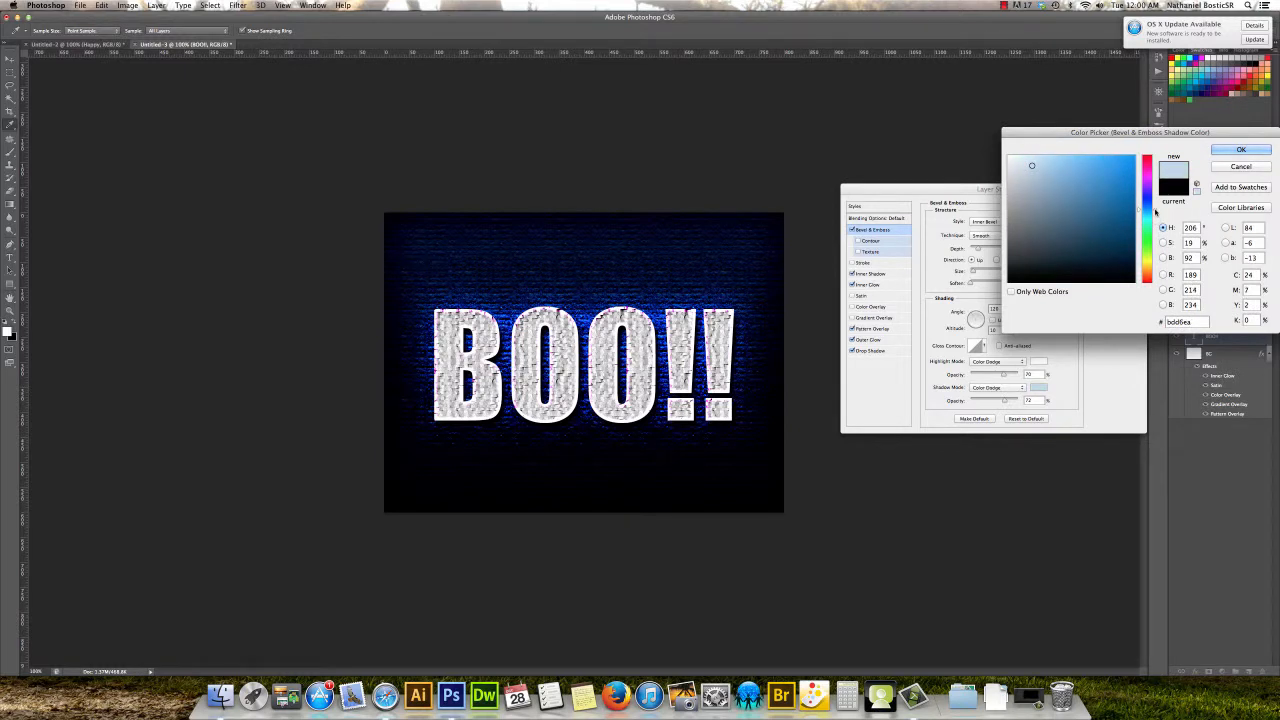
left_click_drag(1032, 165, 1067, 166)
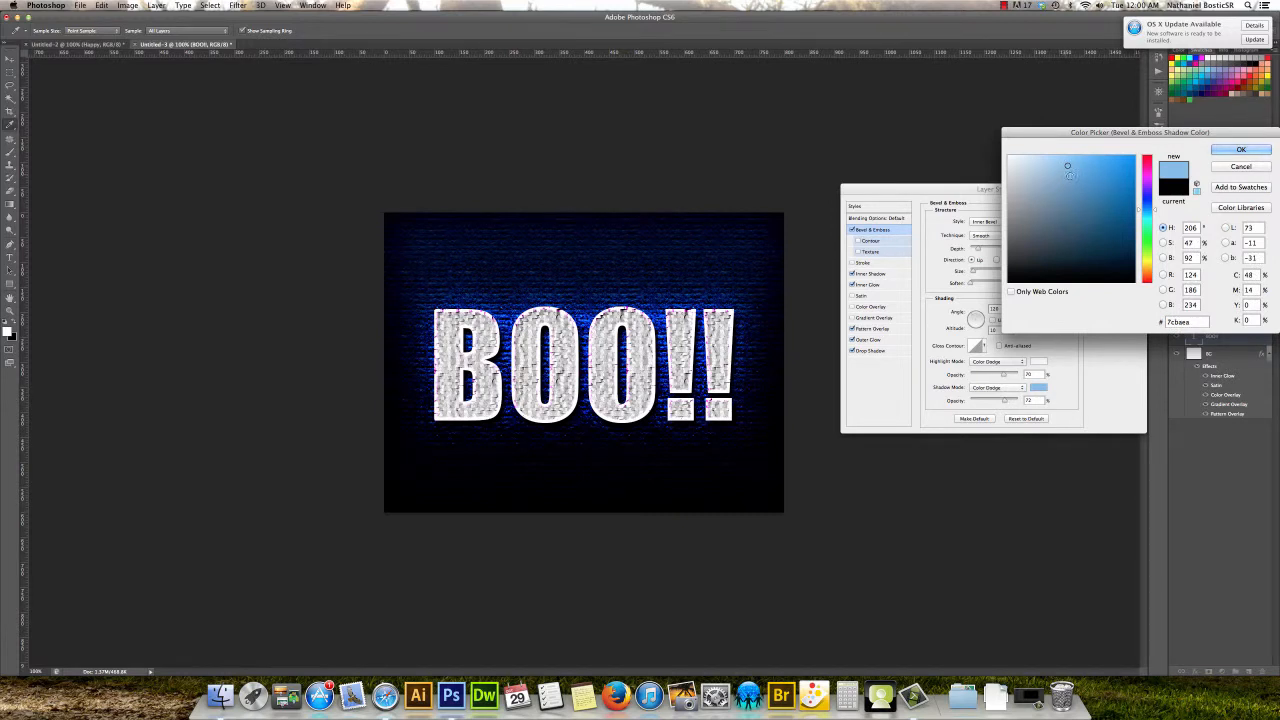
left_click(1222, 150)
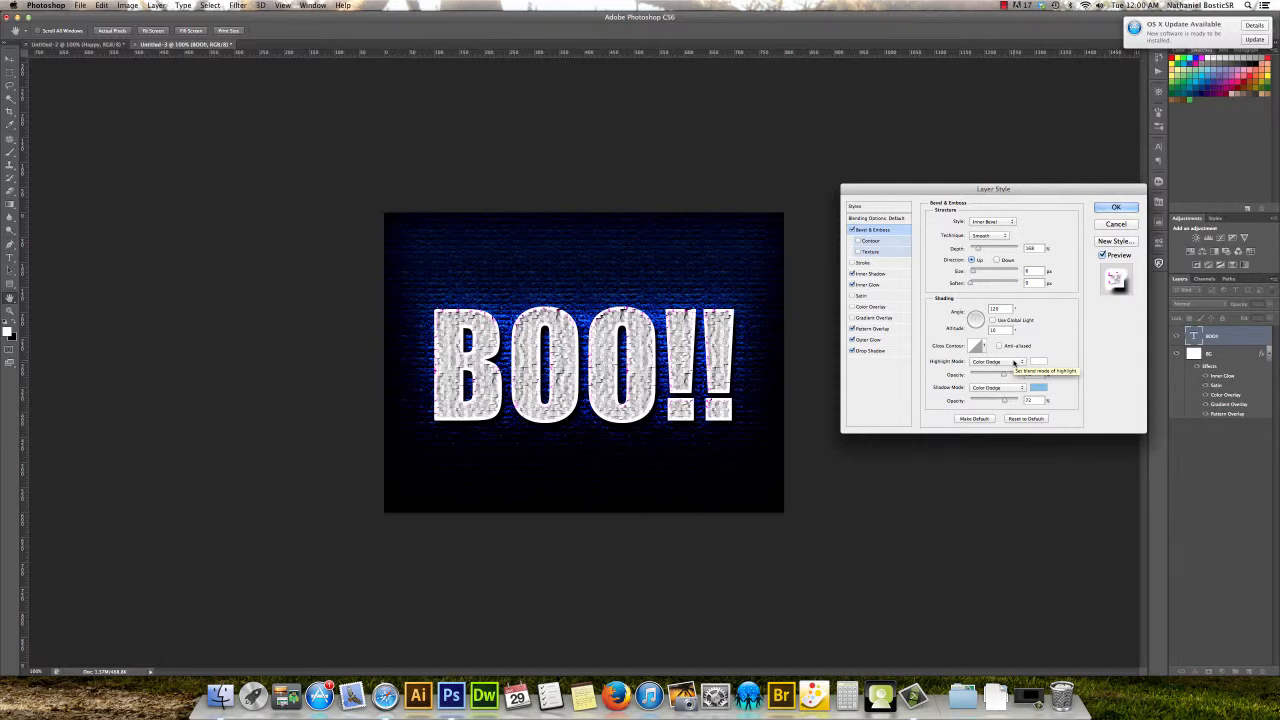
Enable the bevel's contour, keeping the linear curve with a range of about 50%.
left_click(871, 242)
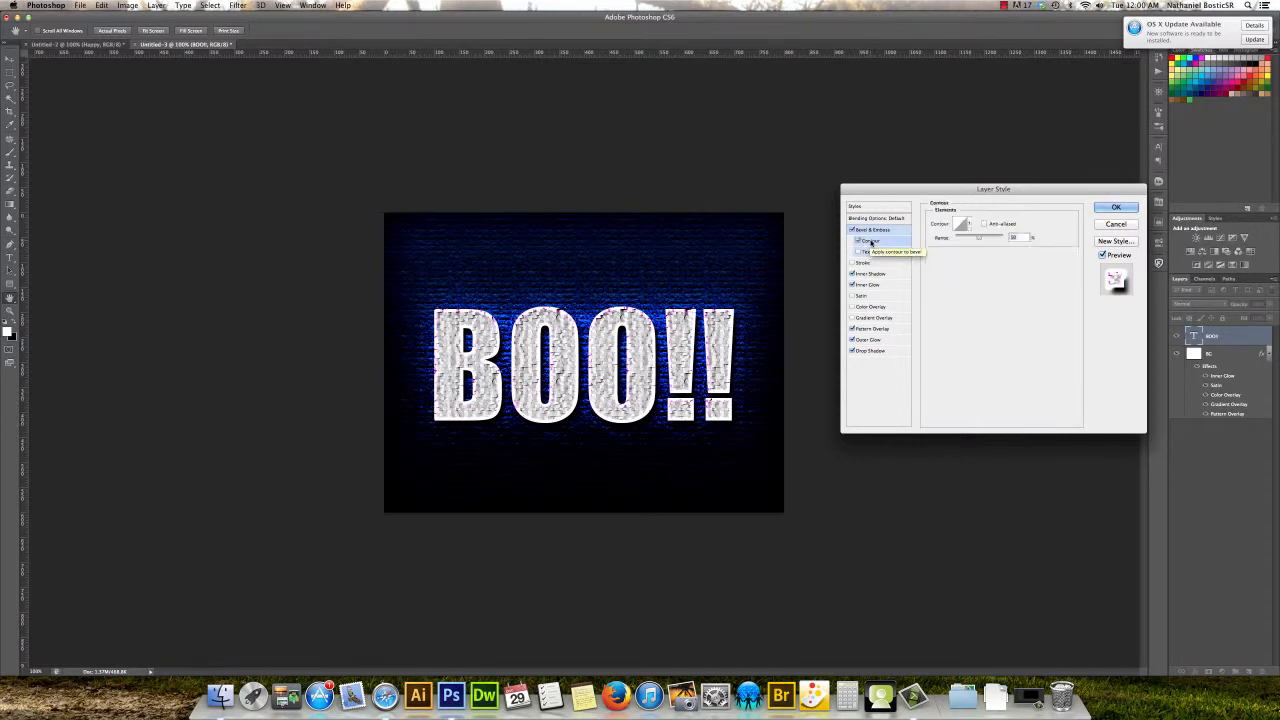
left_click(969, 224)
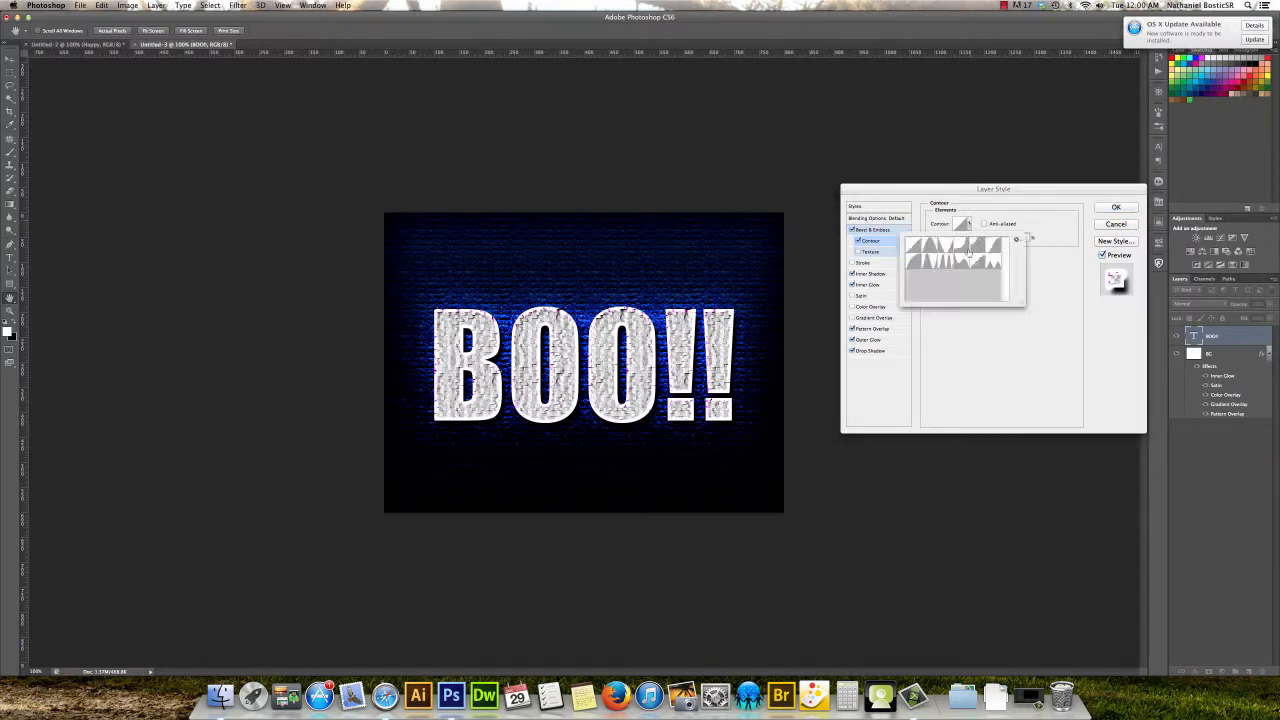
left_click(1042, 276)
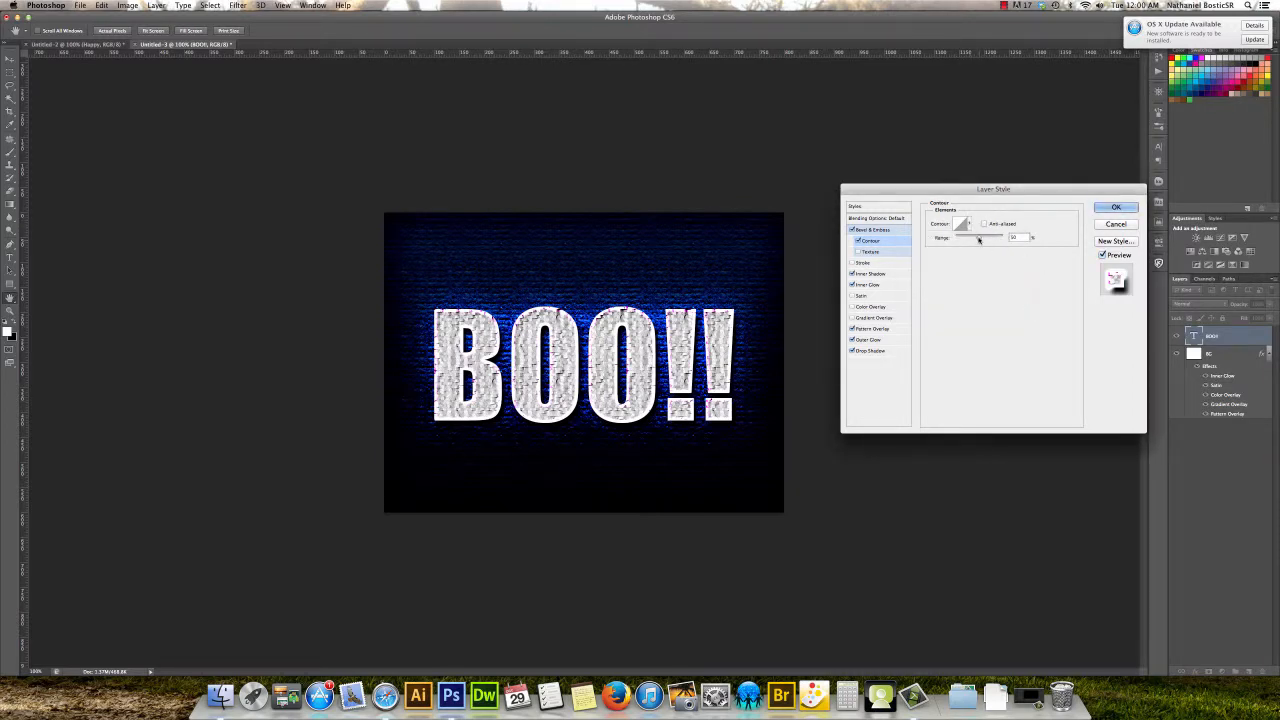
mouse_move(979, 240)
left_mouse_down()
mouse_move(998, 239)
mouse_move(978, 239)
left_mouse_up()
Enable a texture for the bevel, try several patterns from the current set and return to the dark first one.
left_click(872, 253)
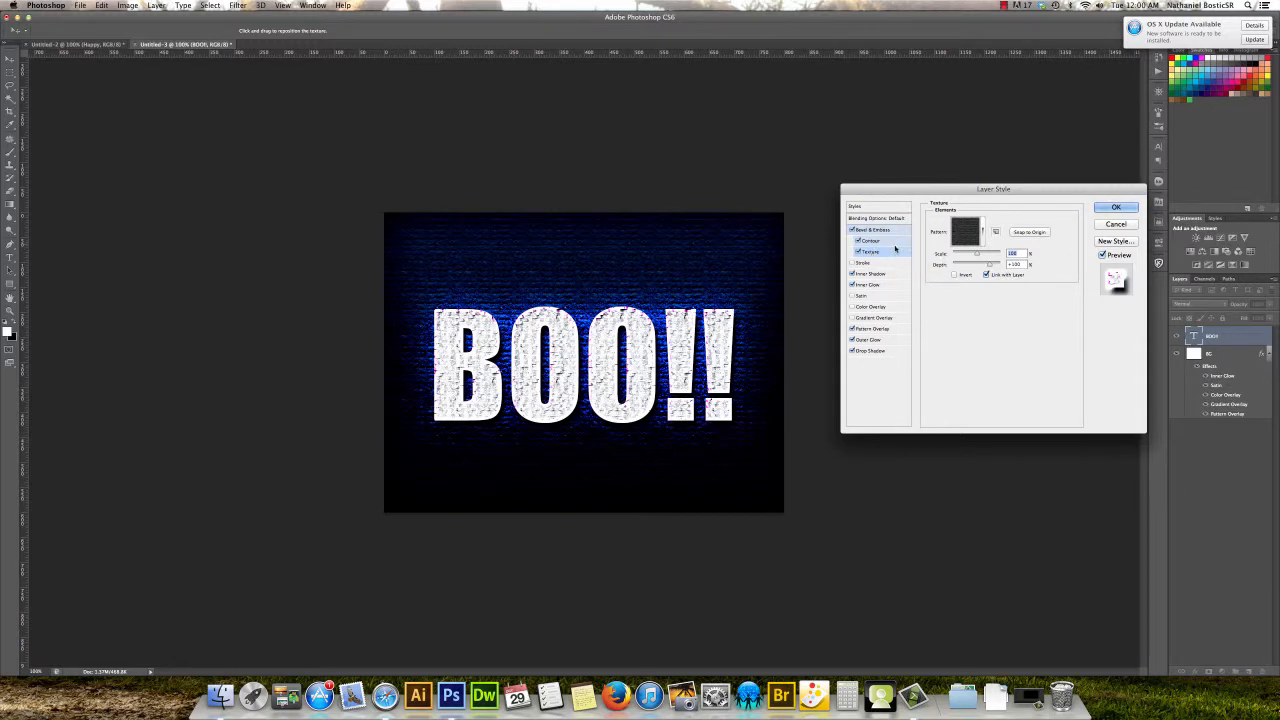
left_click(982, 231)
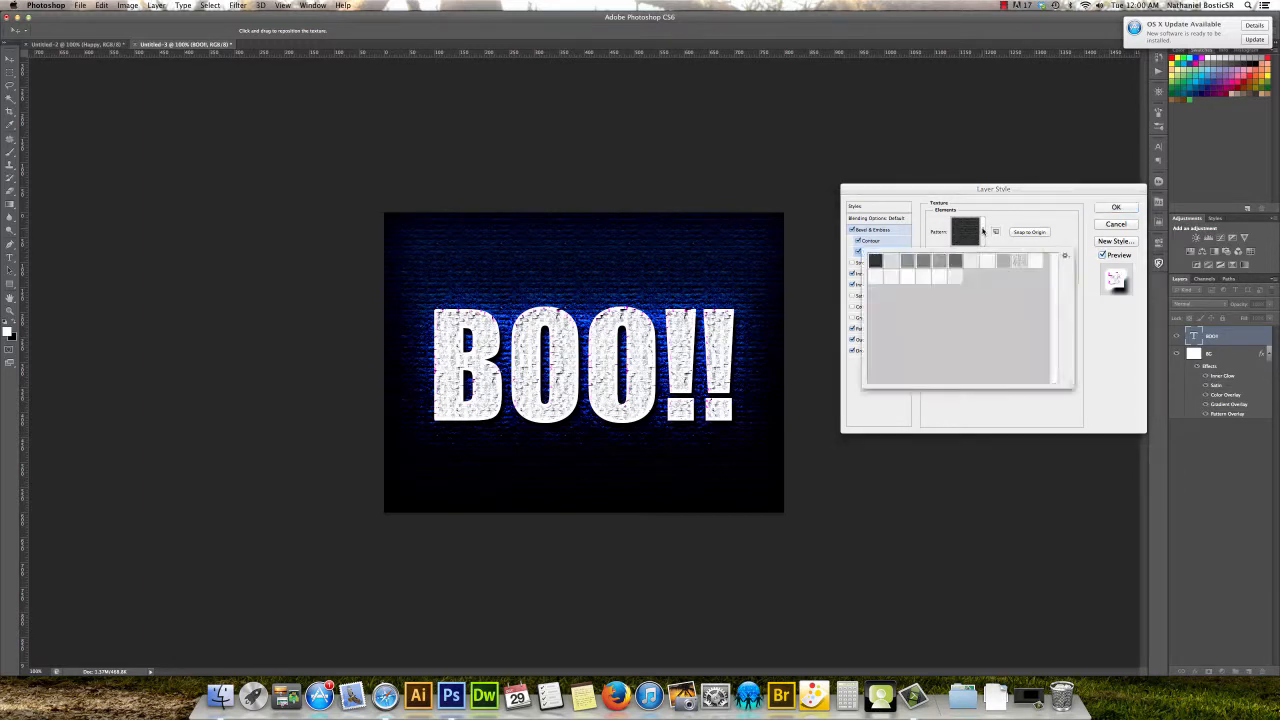
left_click(941, 261)
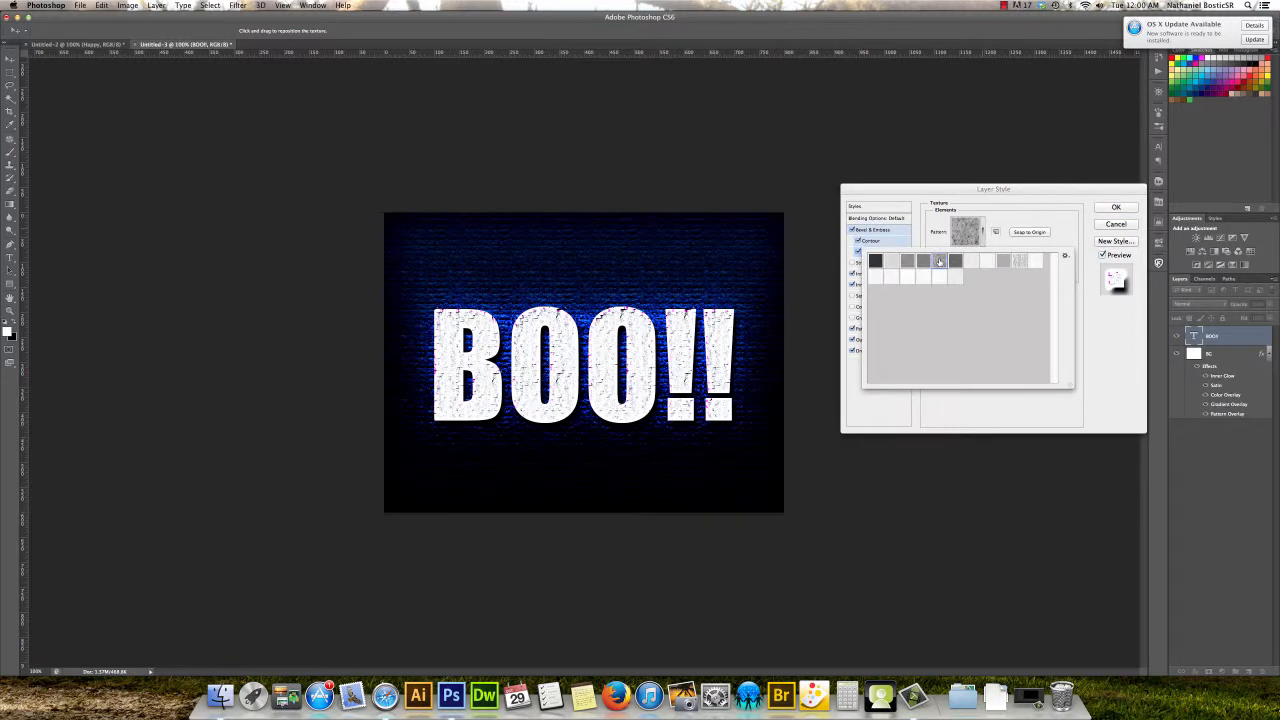
left_click(952, 262)
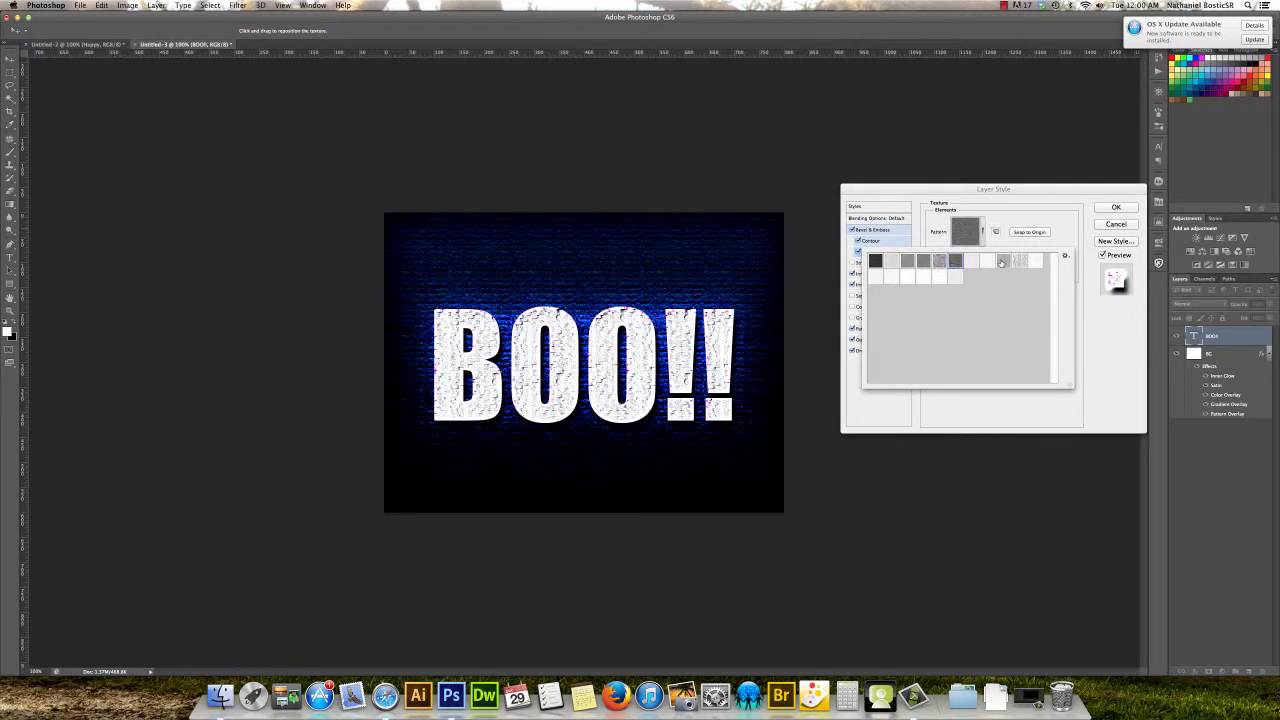
left_click(1002, 262)
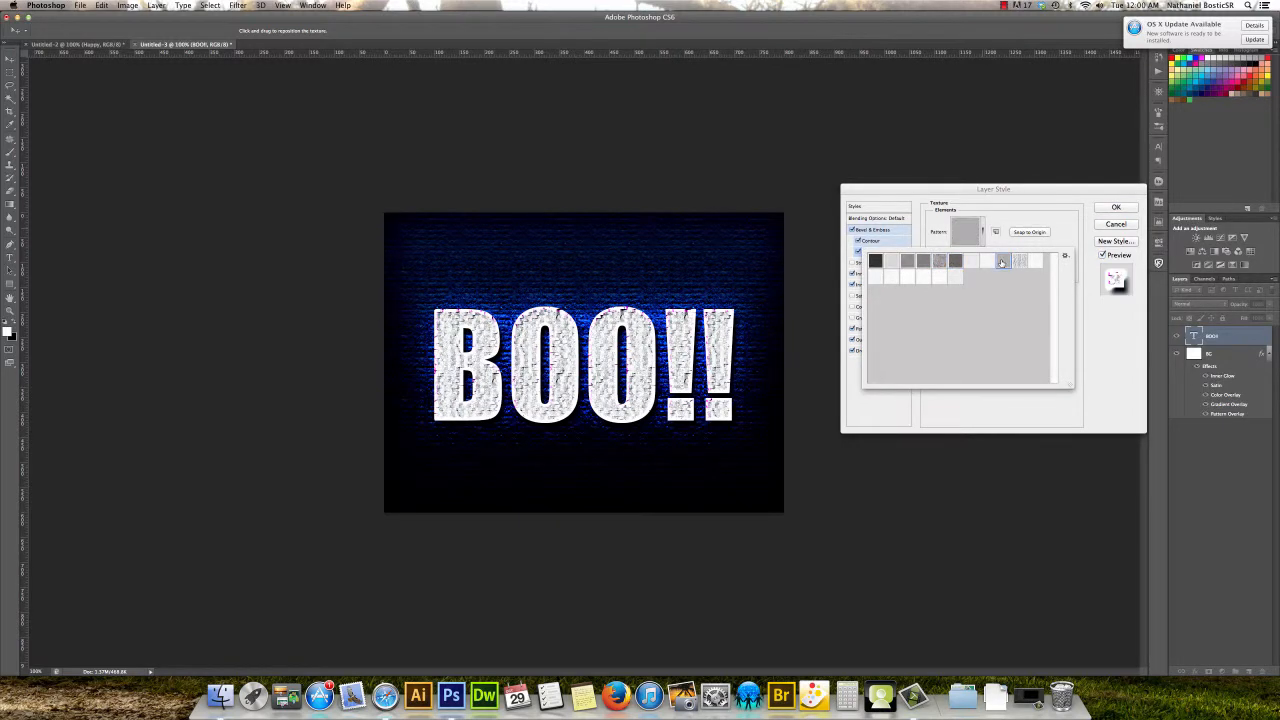
left_click(893, 262)
left_click(876, 262)
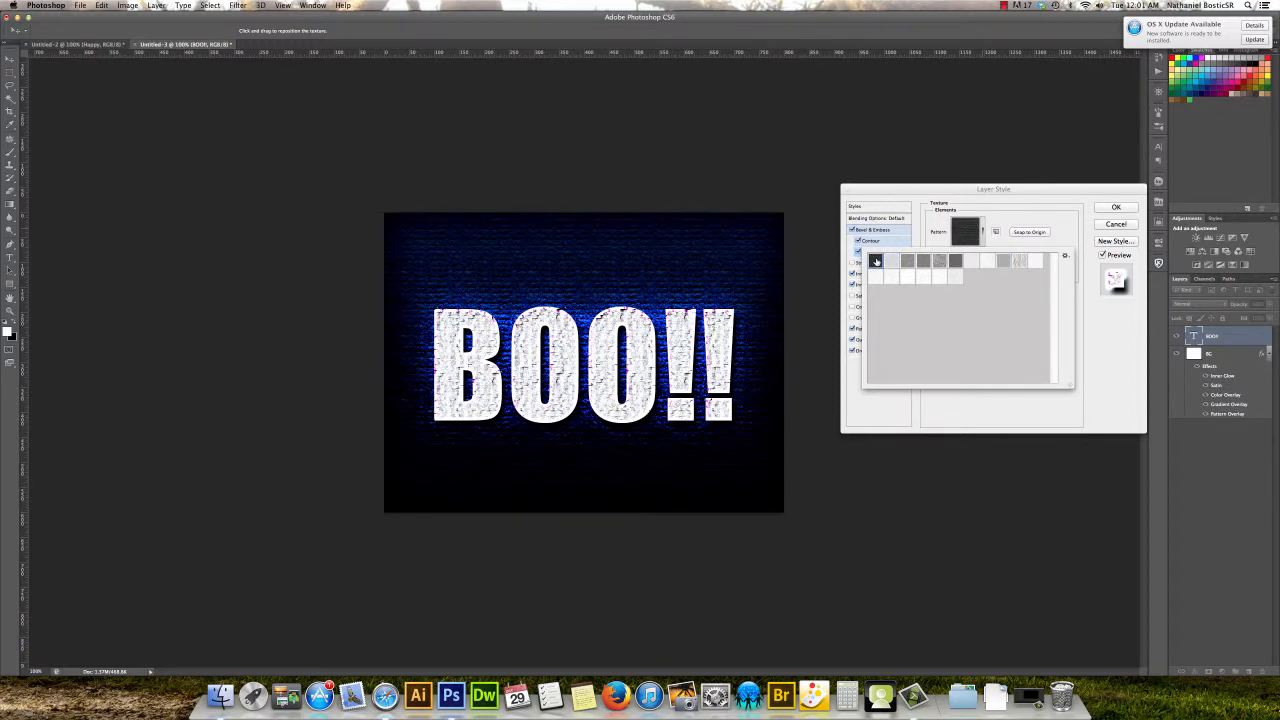
Replace the current texture patterns with the Rock Patterns set and apply its Black Marble pattern to the bevel.
left_click(1065, 257)
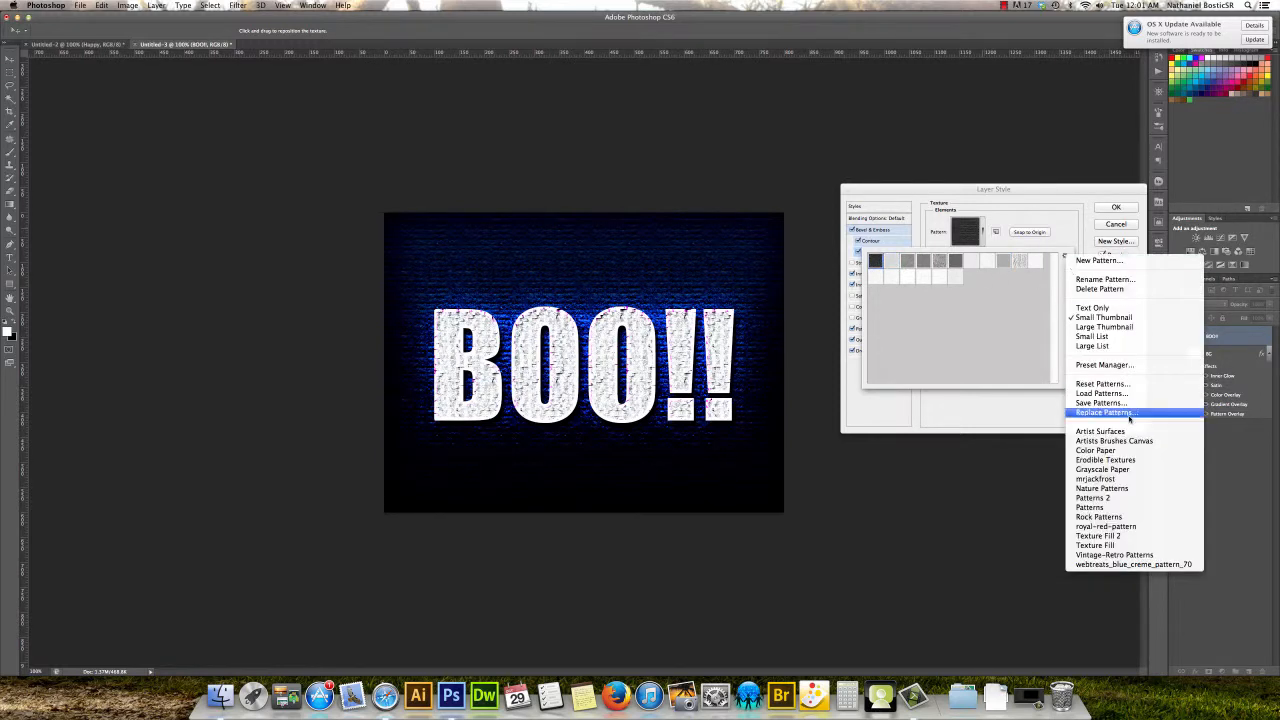
left_click(1130, 517)
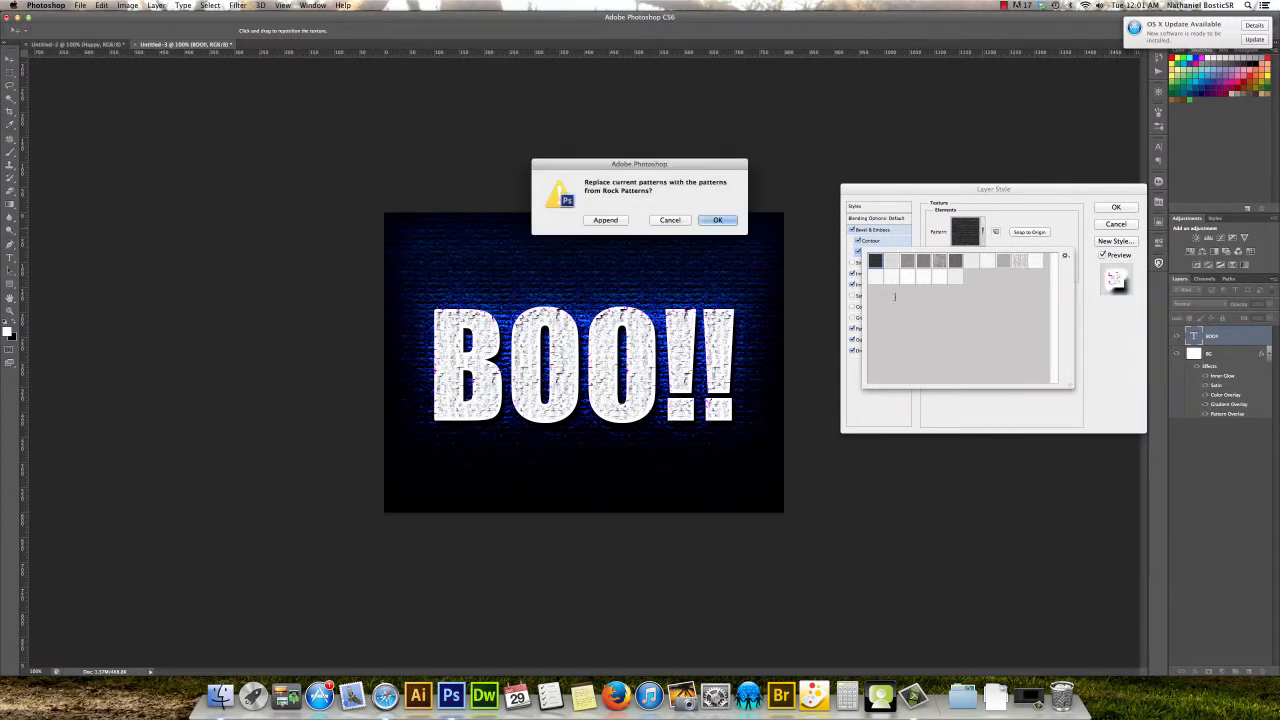
left_click(718, 221)
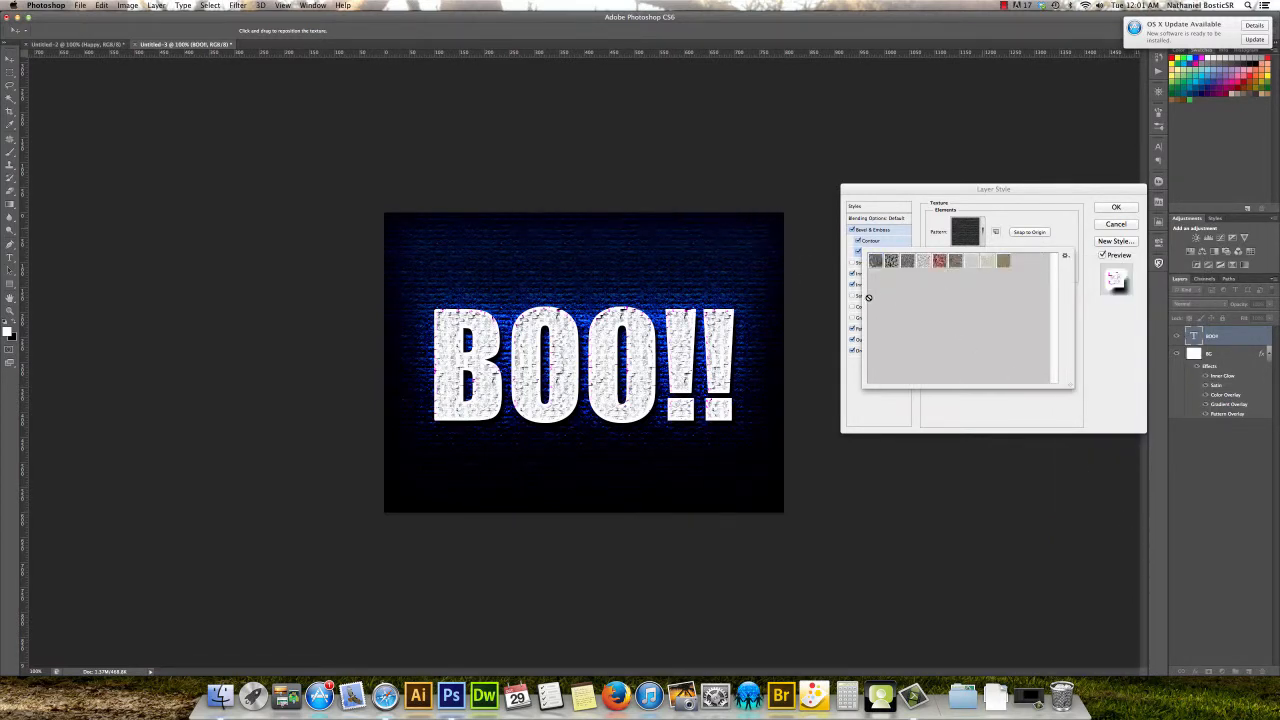
left_click(876, 262)
left_click(876, 263)
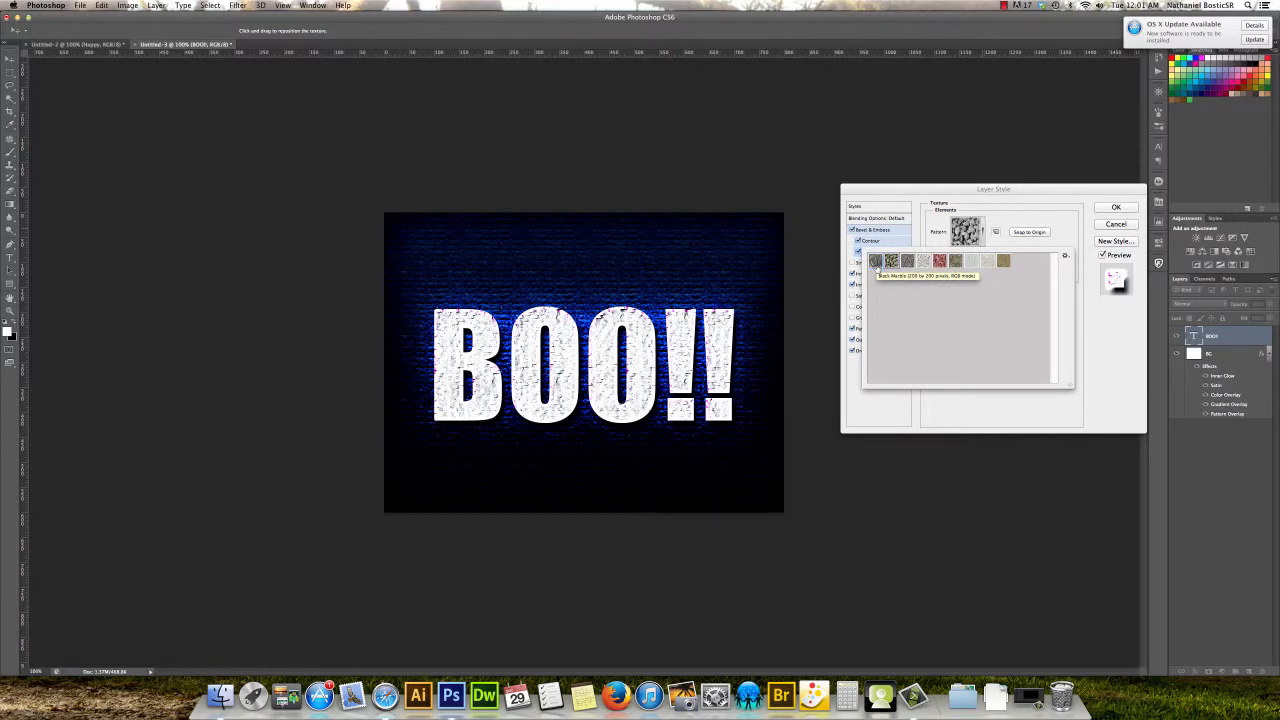
Preview the remaining Rock Patterns as the bevel texture and go back to the fourth pattern.
key("Right")
key("Right")
key("Right")
key("Right")
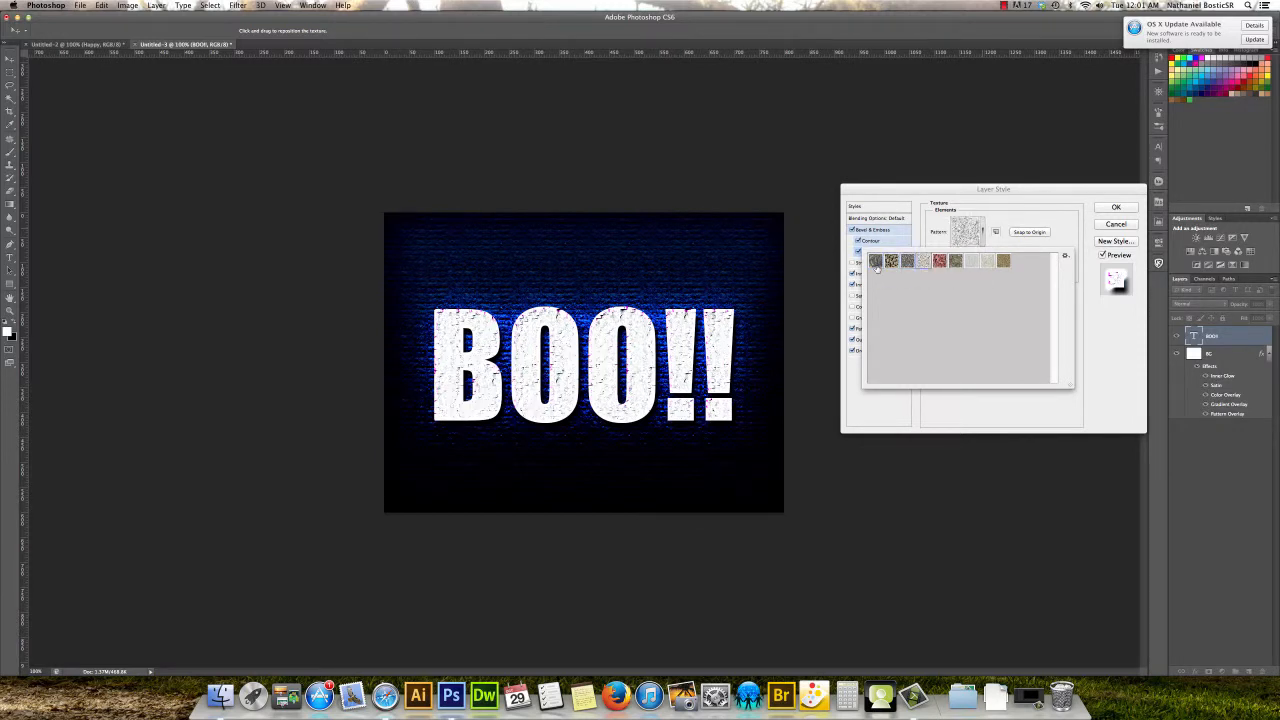
key("Right")
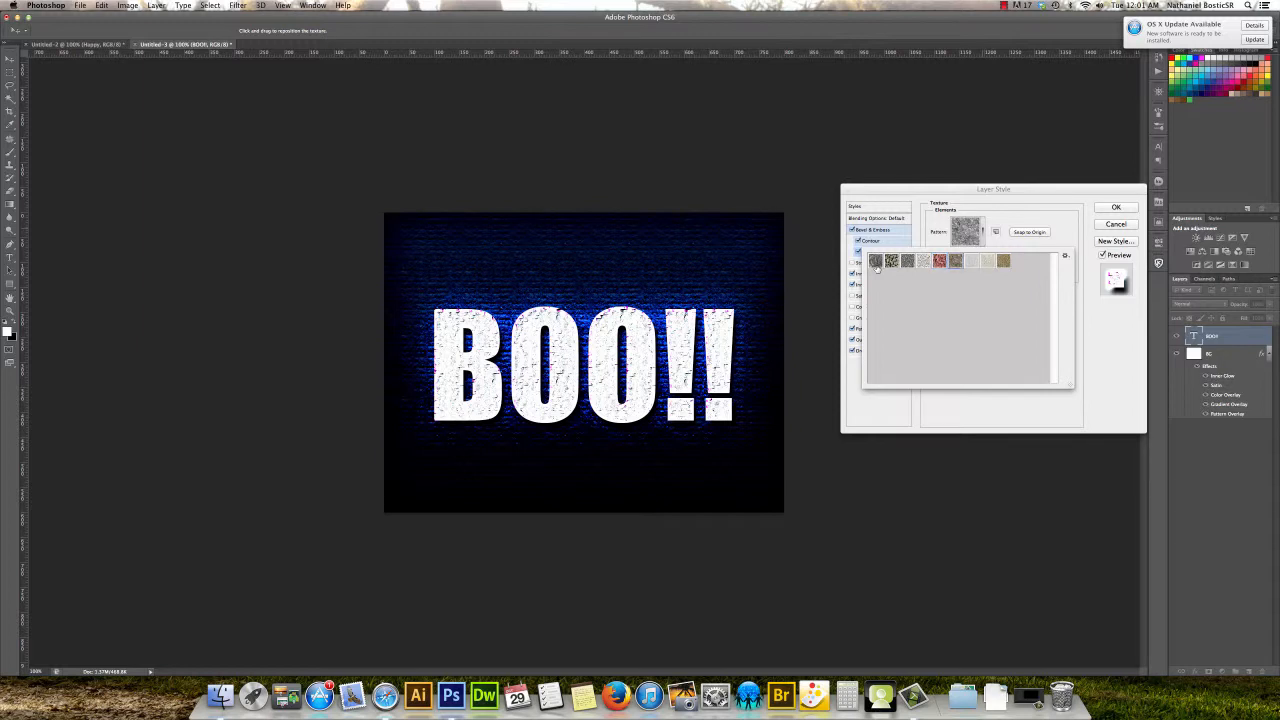
key("Right")
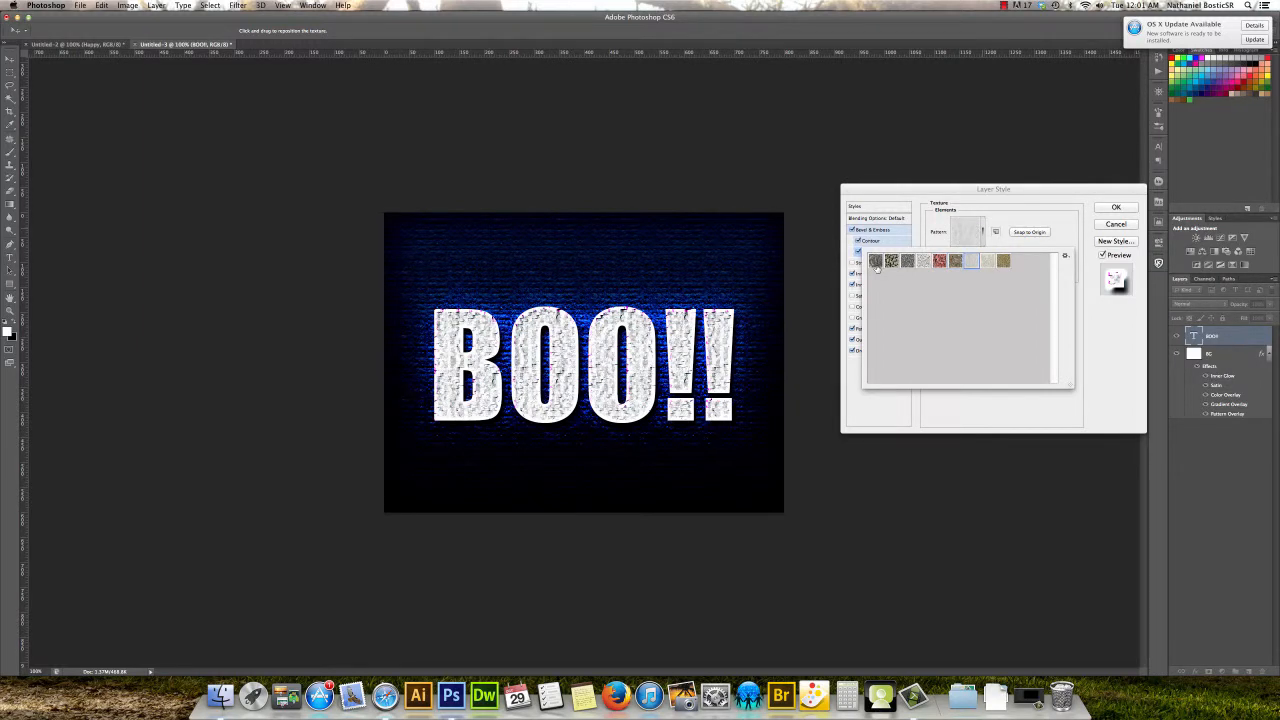
key("Right")
key("Right")
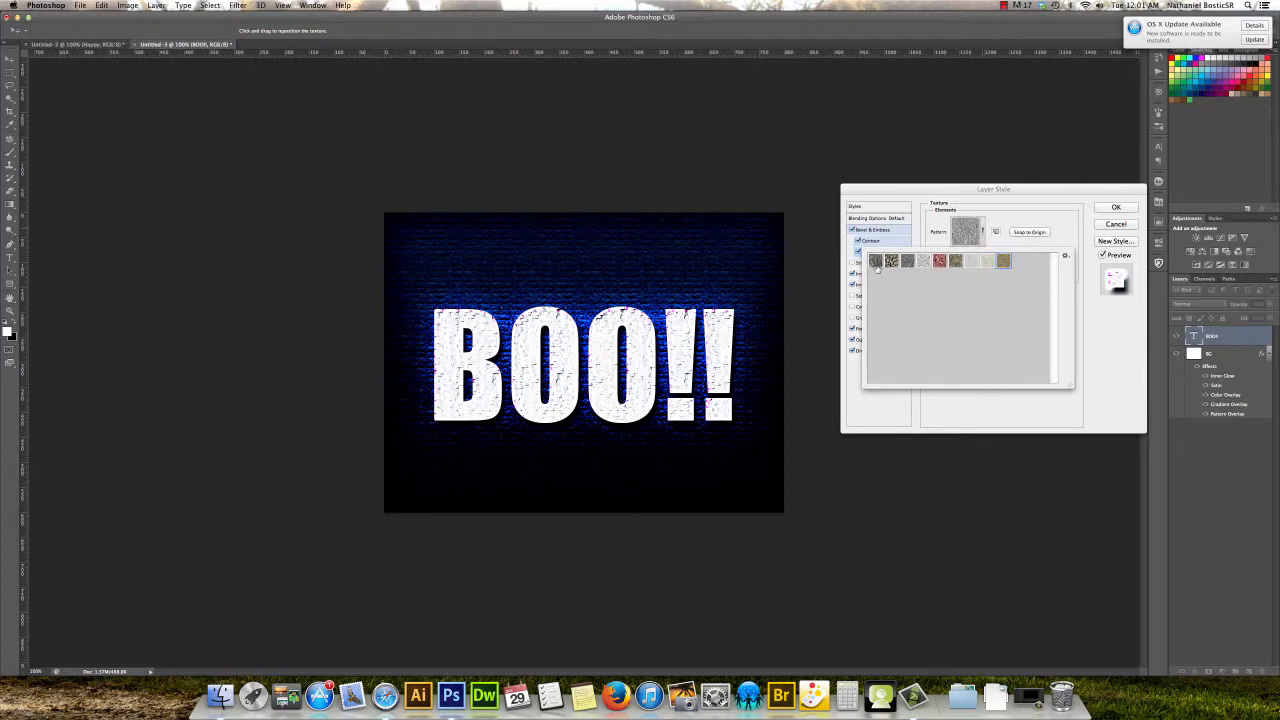
key("Left")
key("Left")
key("Left")
key("Left")
key("Left")
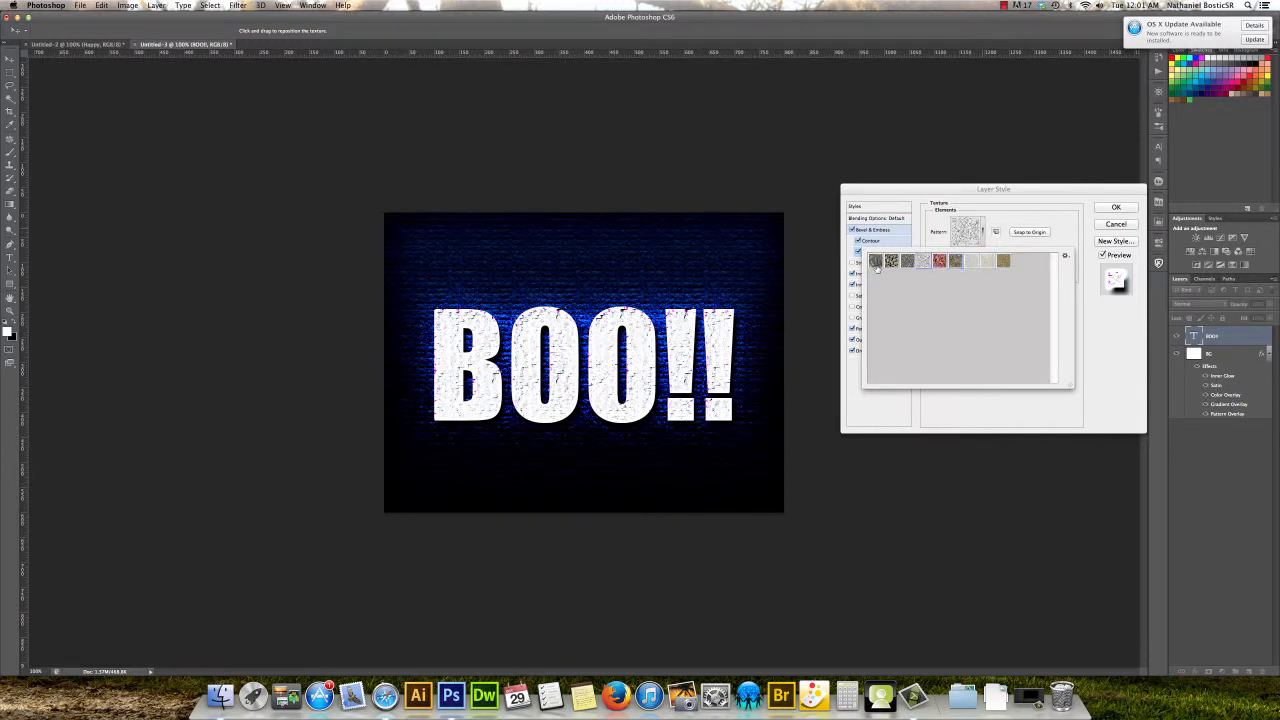
Replace the current texture patterns with the Patterns 2 set and apply its first pattern to the bevel.
left_click(1065, 256)
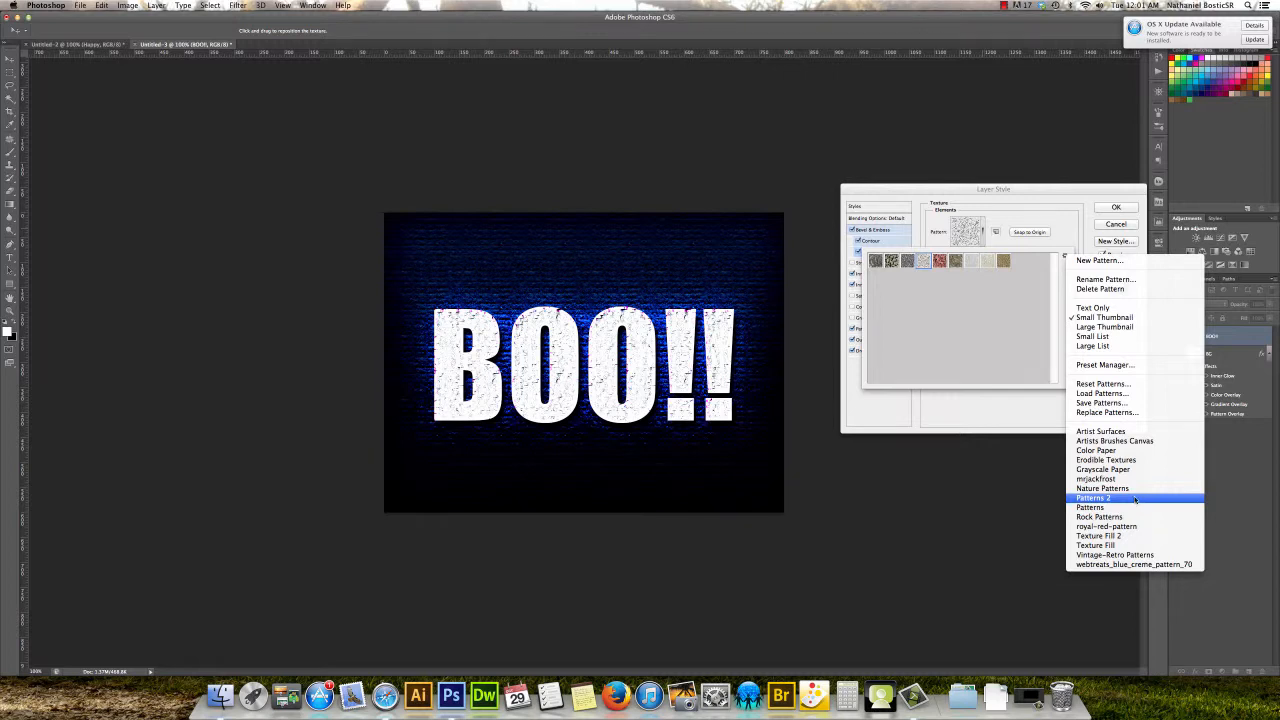
left_click(1134, 499)
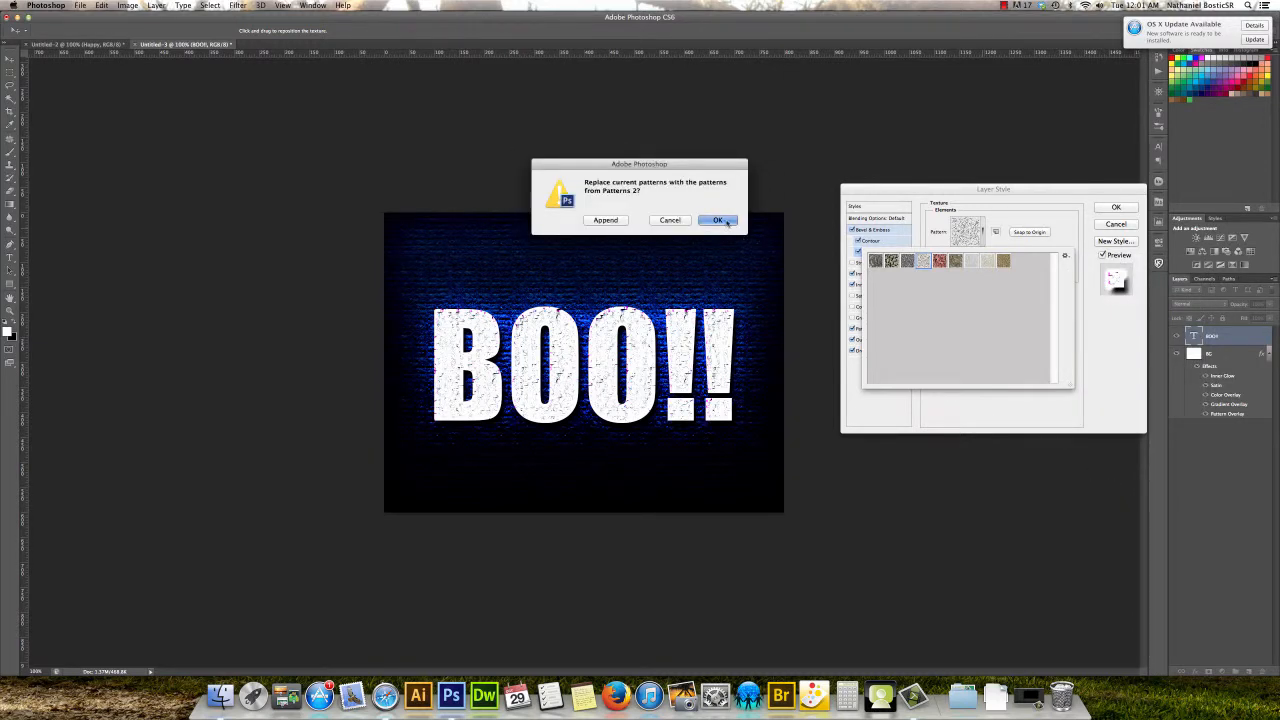
left_click(727, 222)
left_click(877, 263)
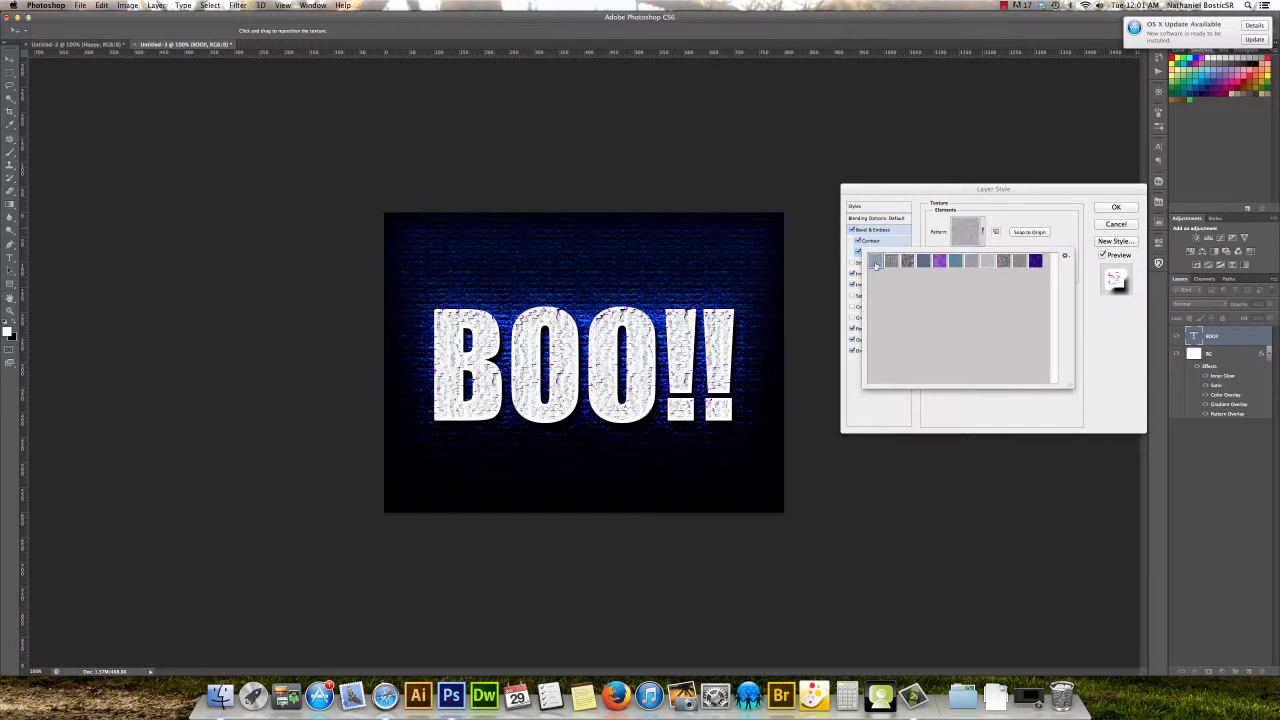
Preview the remaining Patterns 2 swatches as the bevel texture and settle on the ninth pattern.
key("Right")
key("Right")
key("Right")
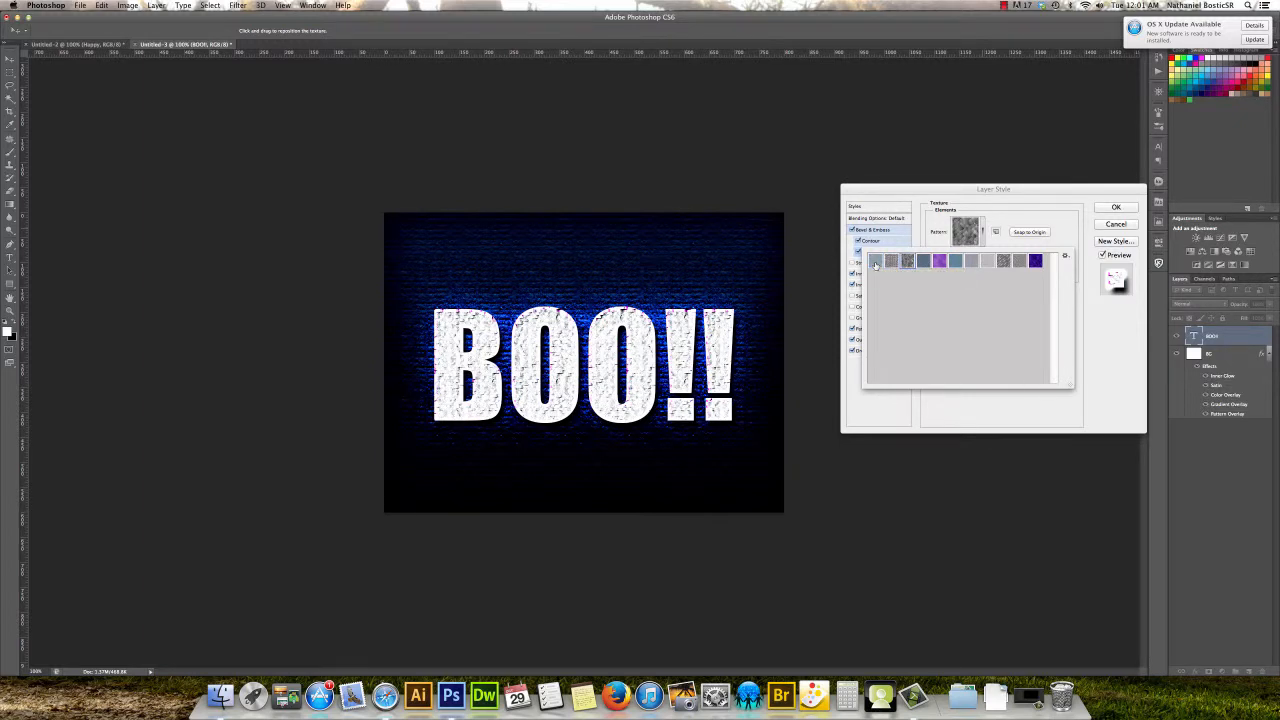
key("Right")
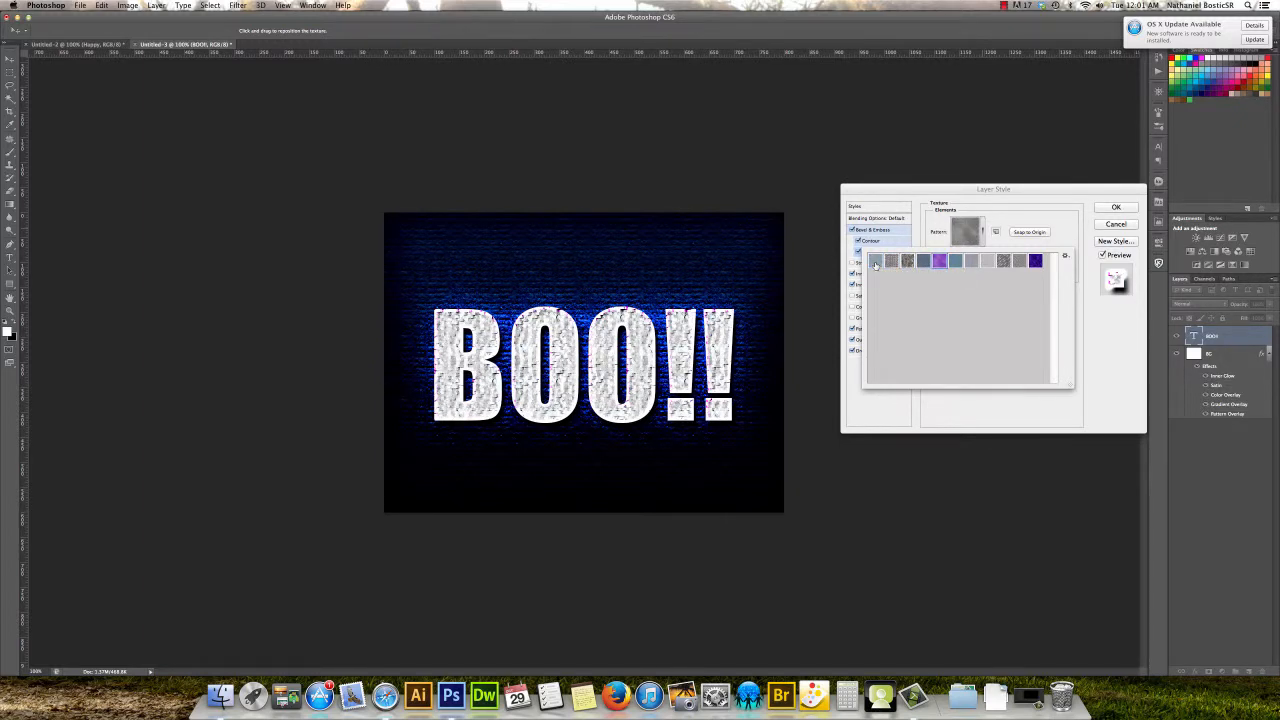
key("Right")
key("Right")
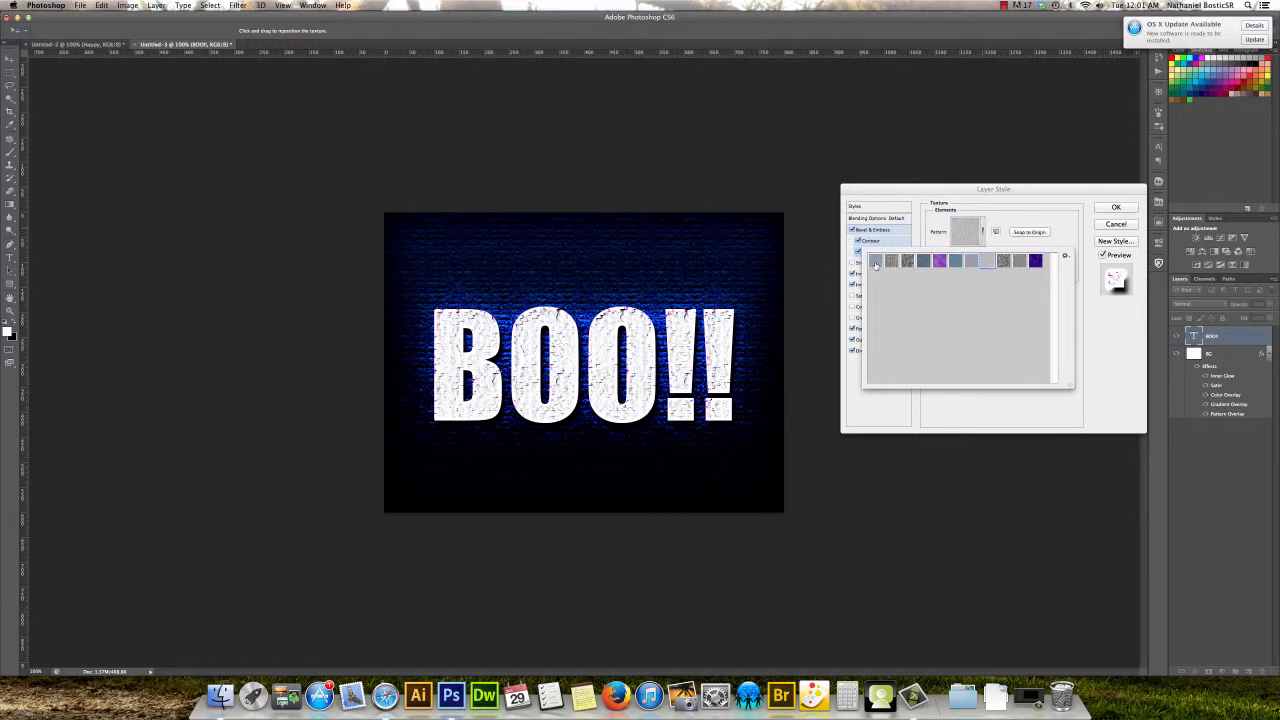
key("Right")
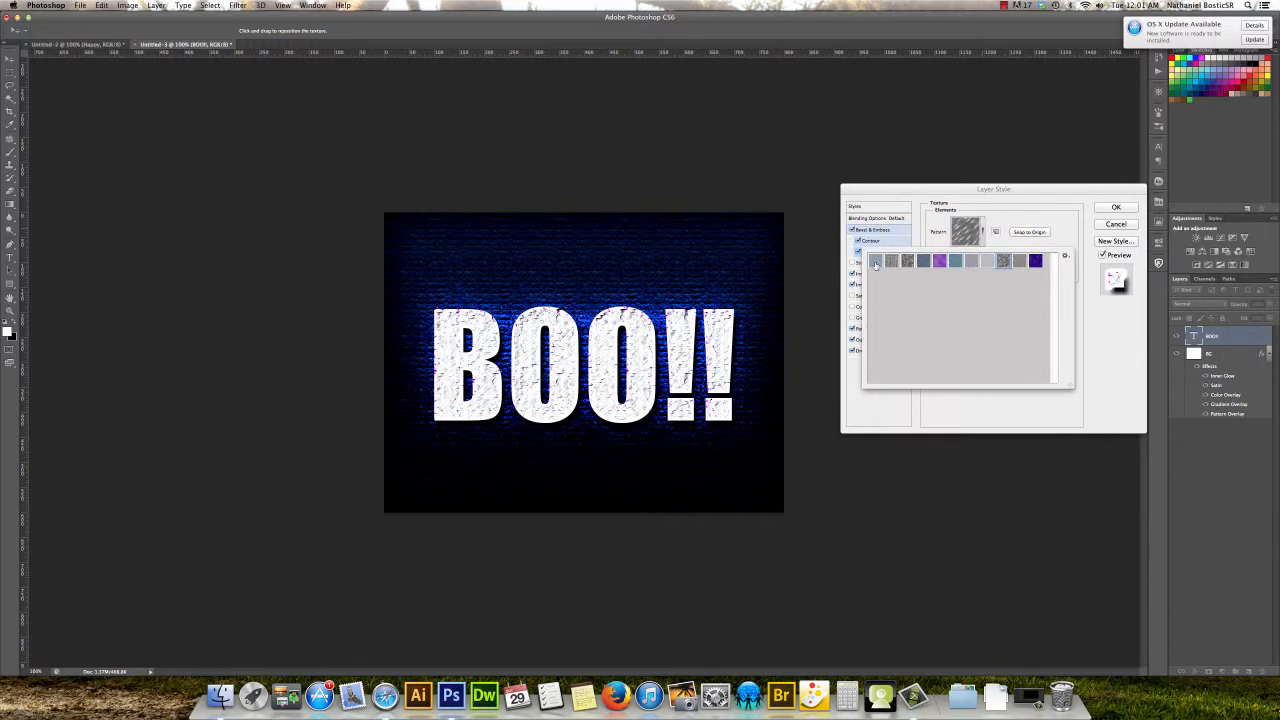
key("Right")
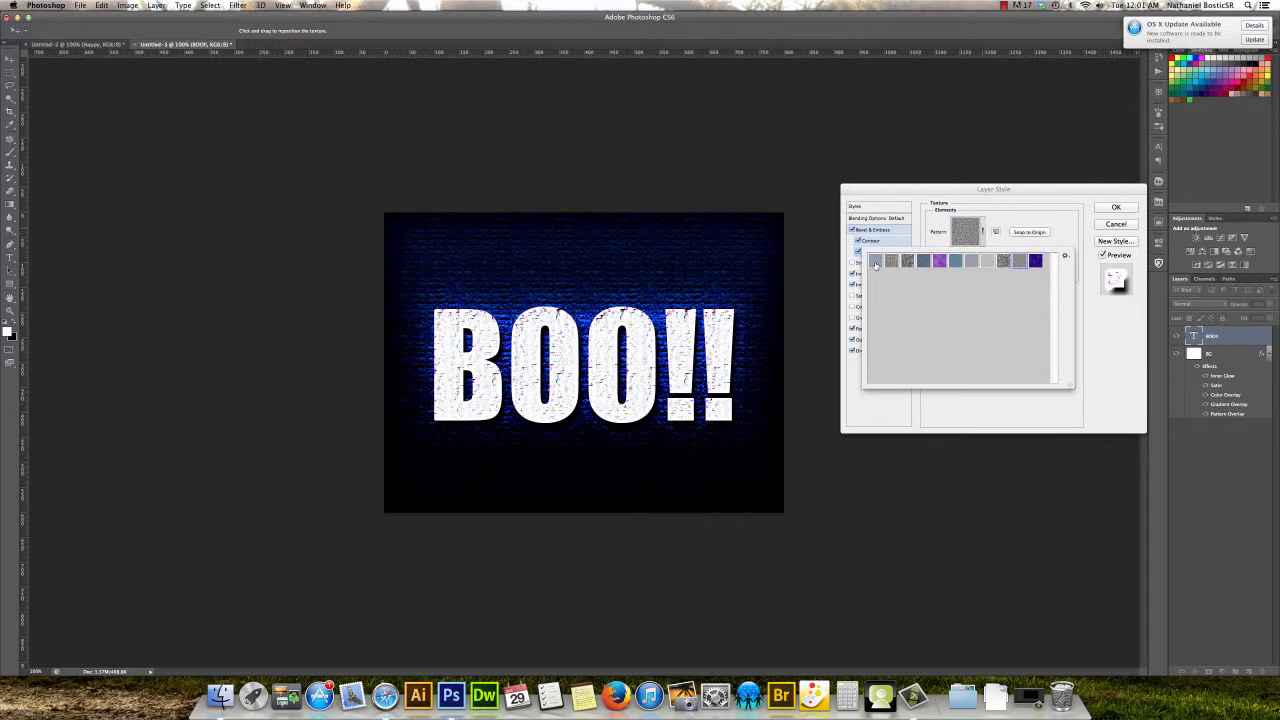
key("Right")
key("Left")
key("Left")
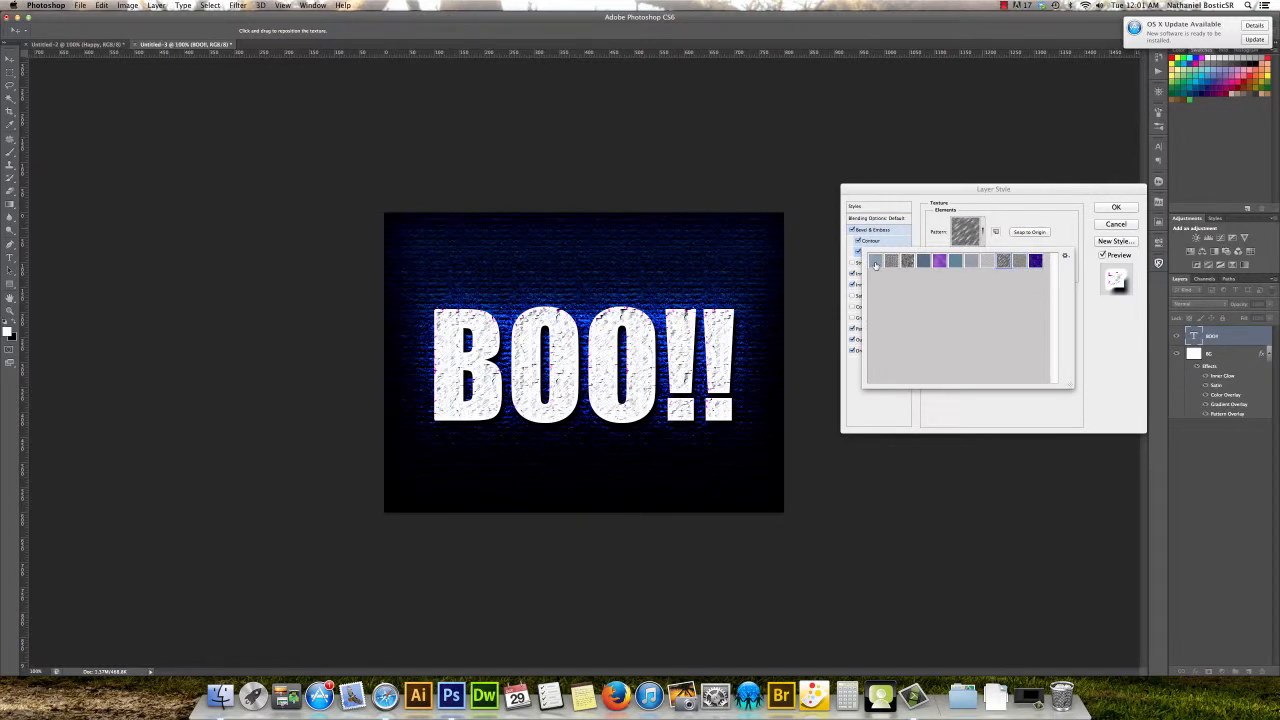
key("Return")
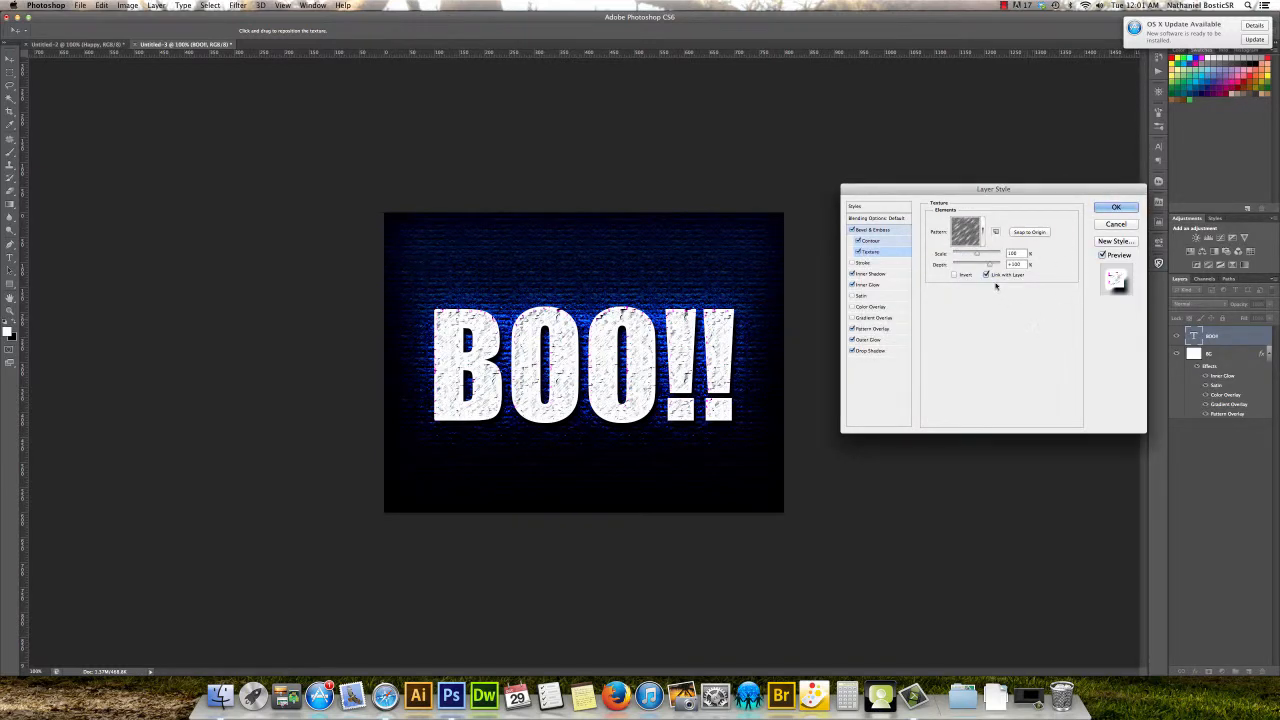
Enlarge the bevel texture's scale and reduce its depth while keeping the depth positive.
mouse_move(976, 254)
left_mouse_down()
mouse_move(961, 256)
mouse_move(981, 256)
left_mouse_up()
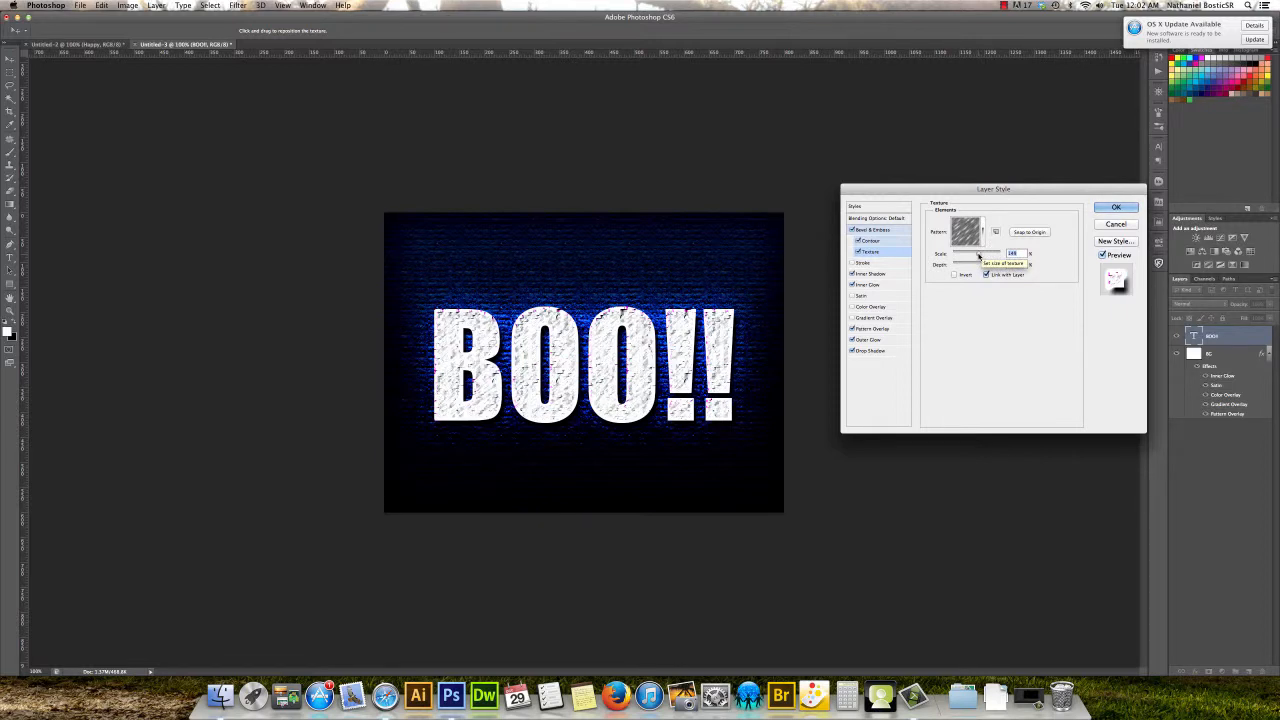
left_click_drag(979, 257, 980, 257)
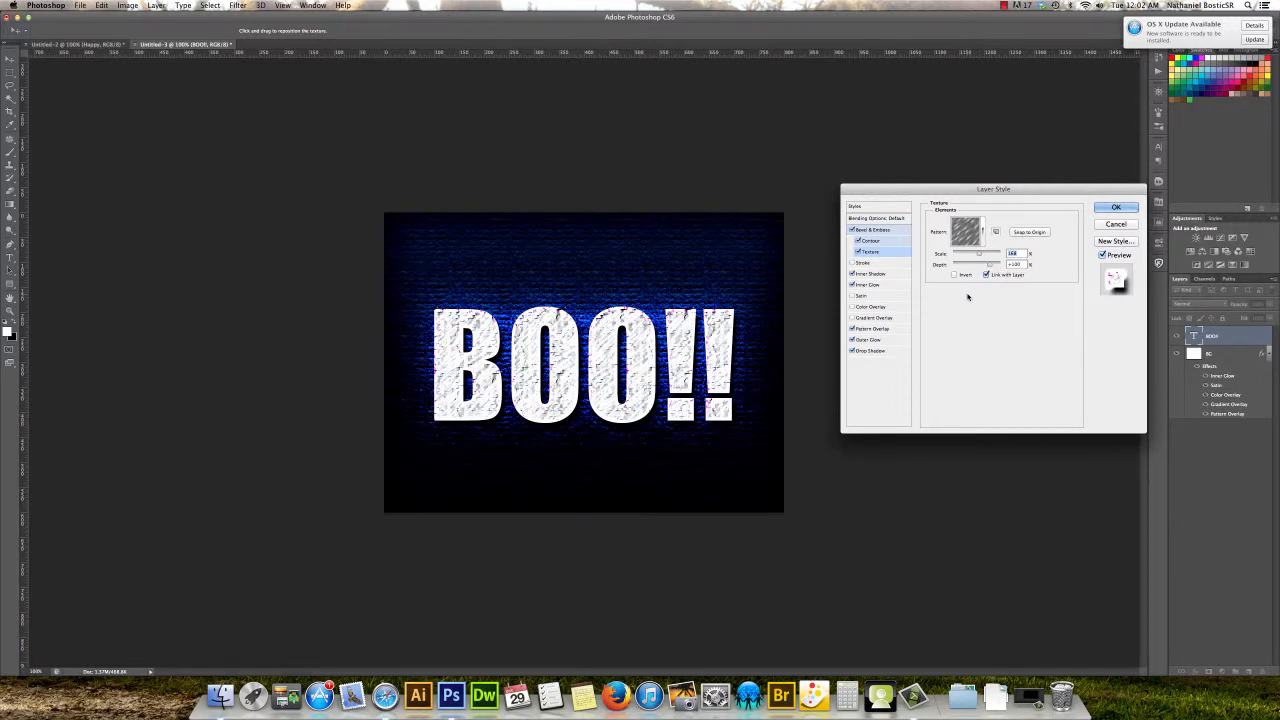
left_click_drag(989, 268, 982, 266)
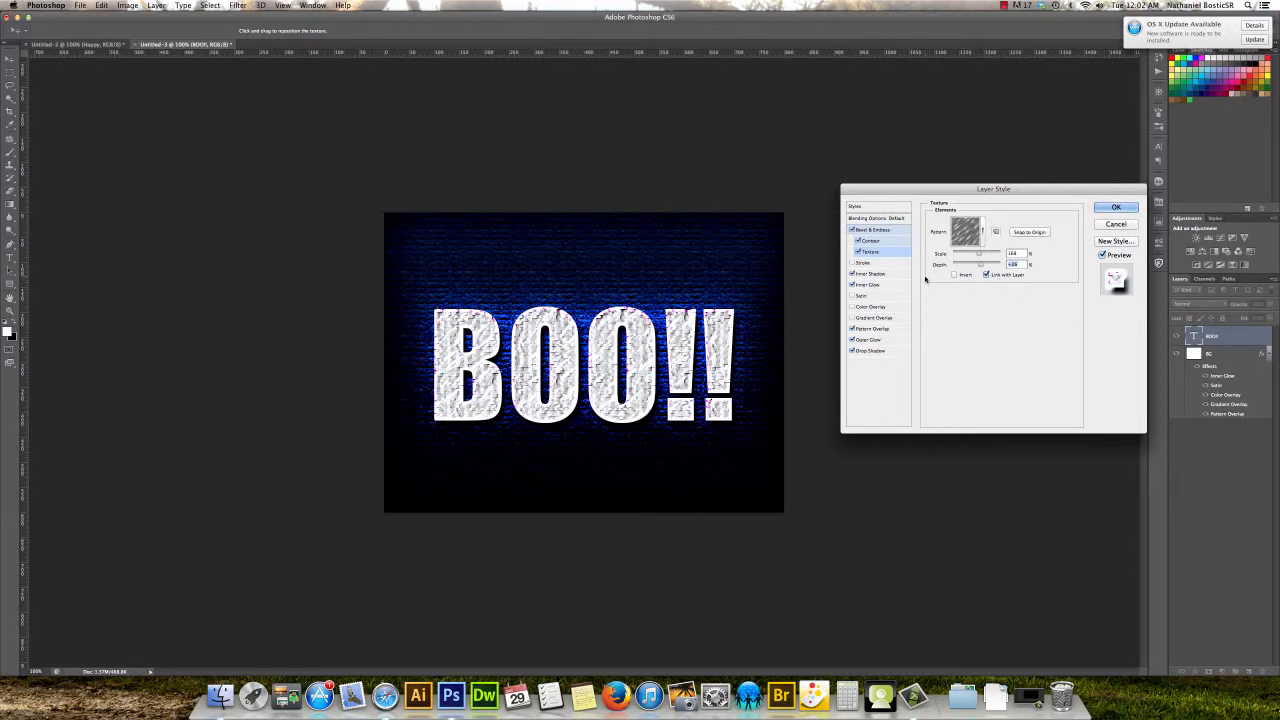
Enable the Satin effect on the "BOO!!" text and set its blend mode to Color Dodge.
left_click(862, 297)
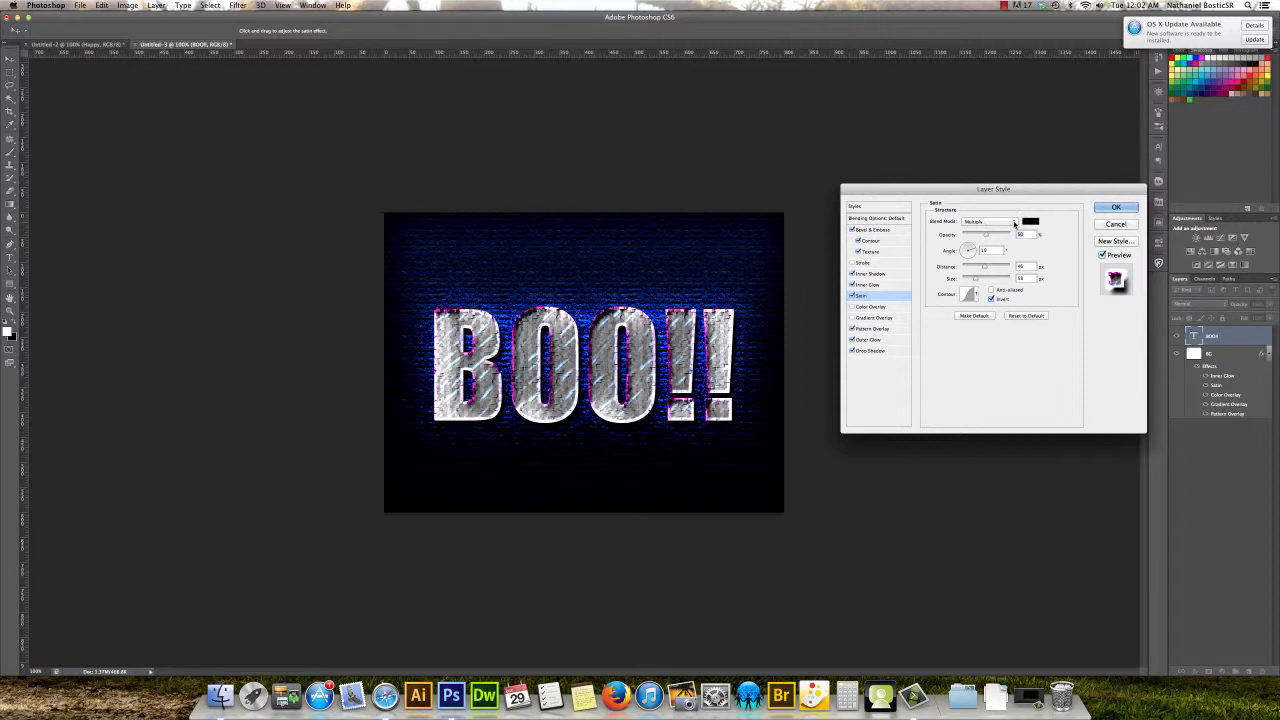
left_click(1013, 224)
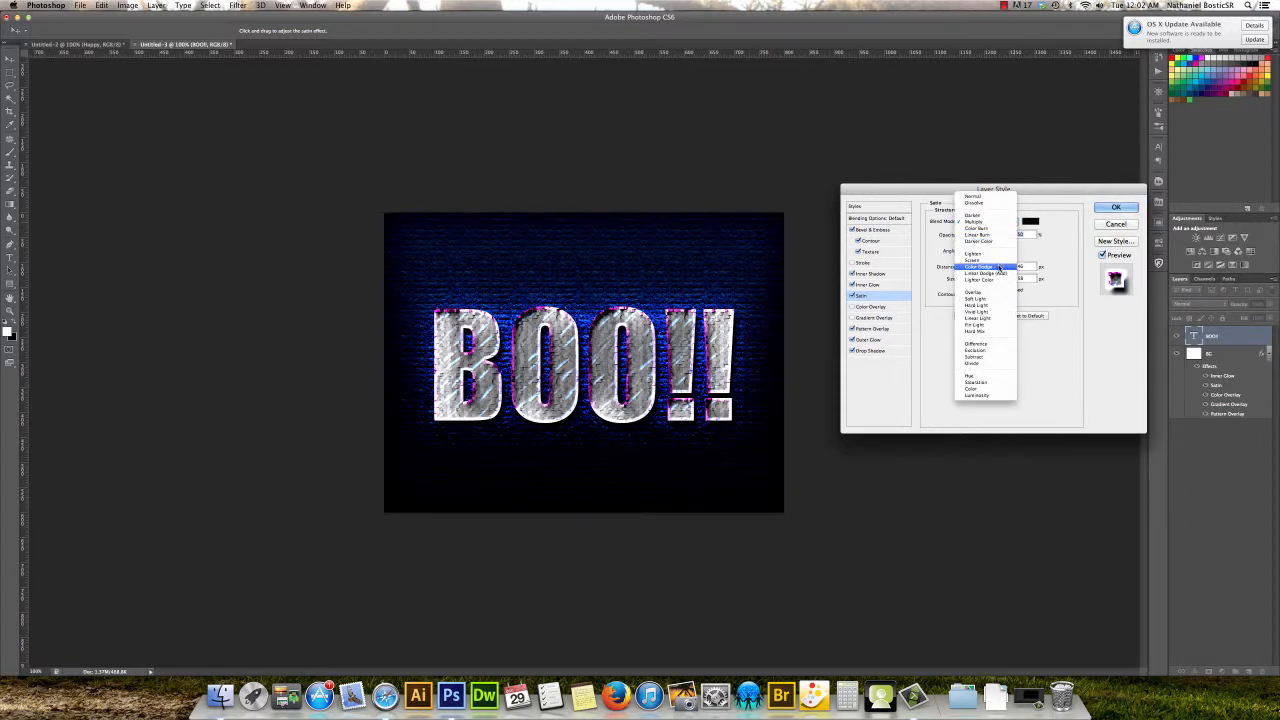
left_click(998, 267)
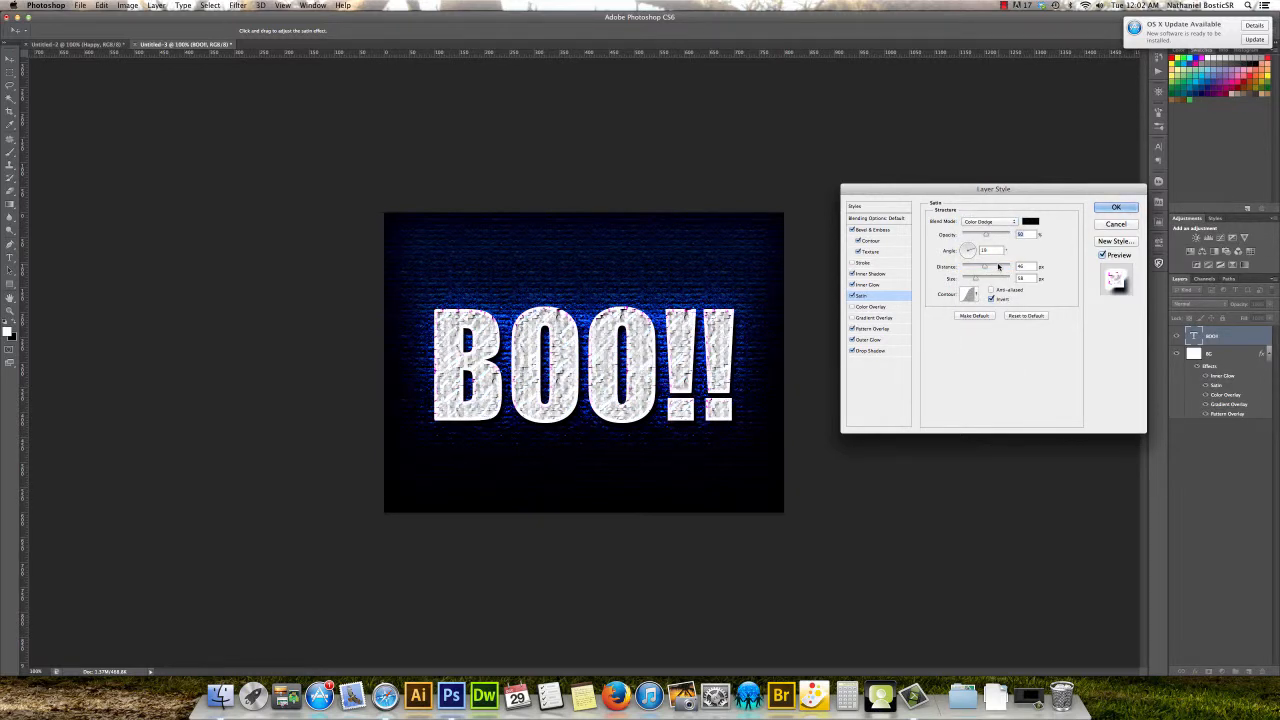
Try white as the satin colour, then set it to dark grey 3f3f3f.
left_click(1030, 221)
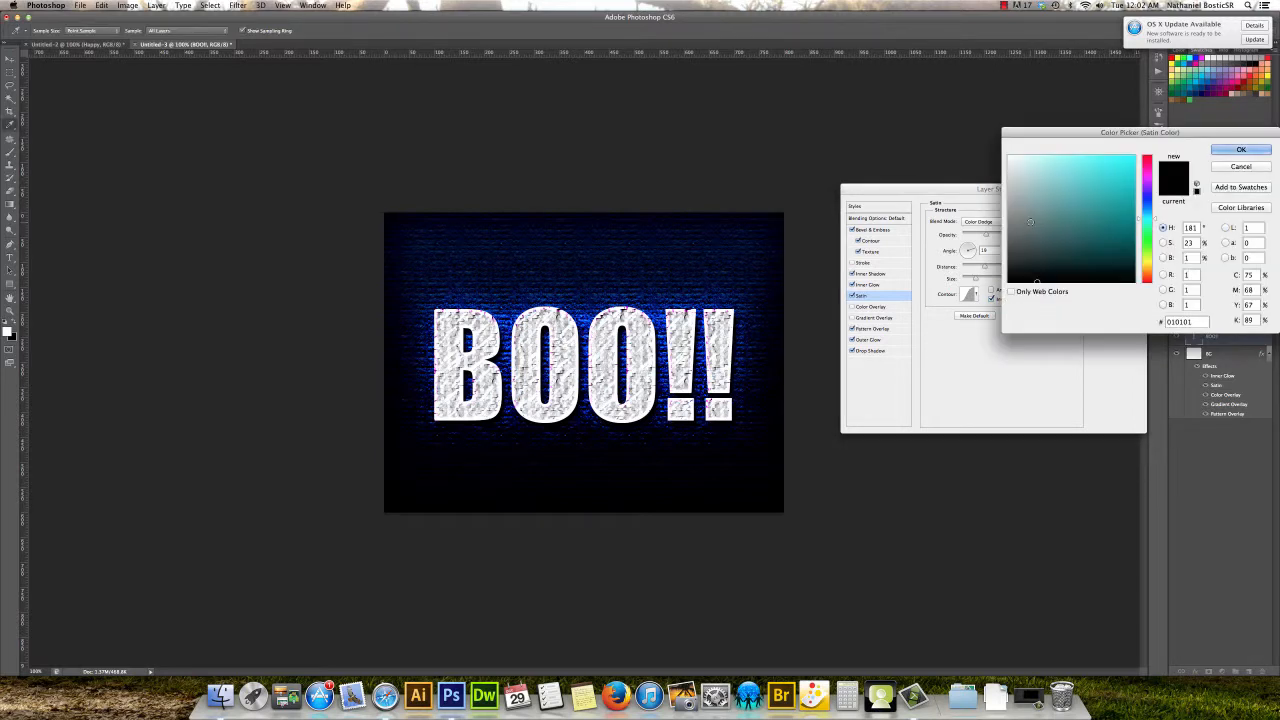
left_click_drag(1010, 203, 1005, 145)
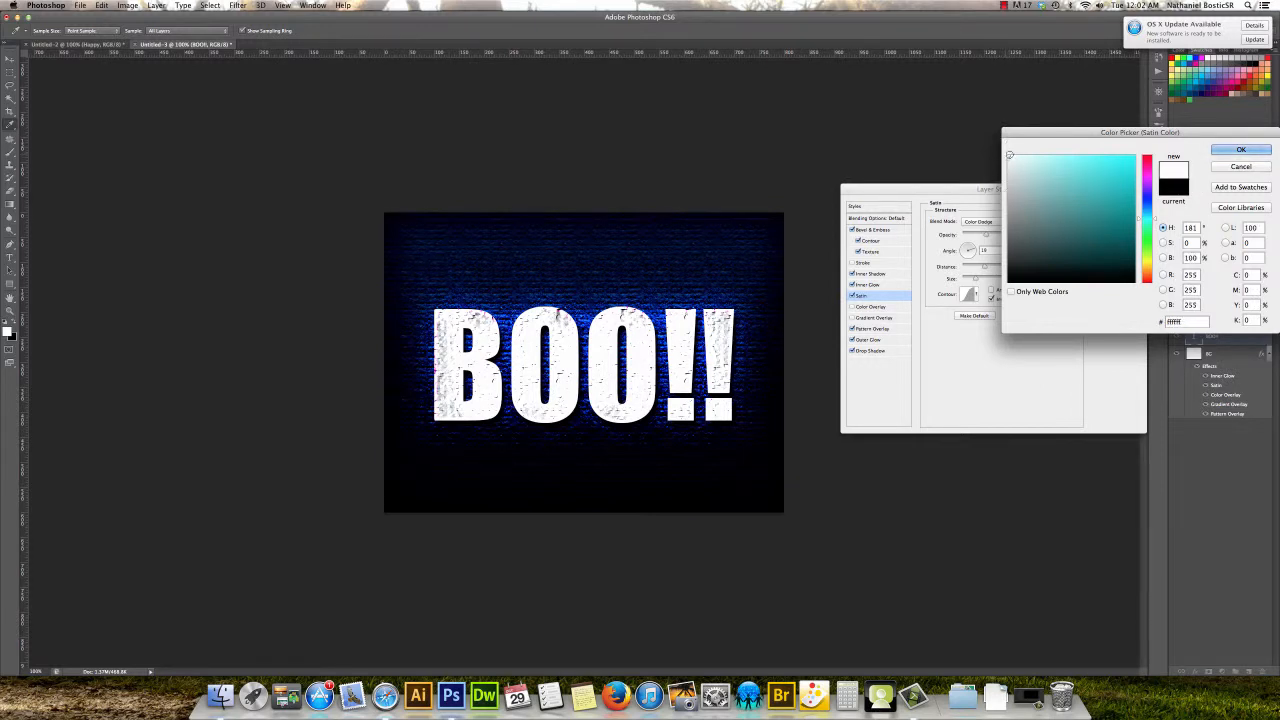
left_click_drag(1009, 155, 1006, 252)
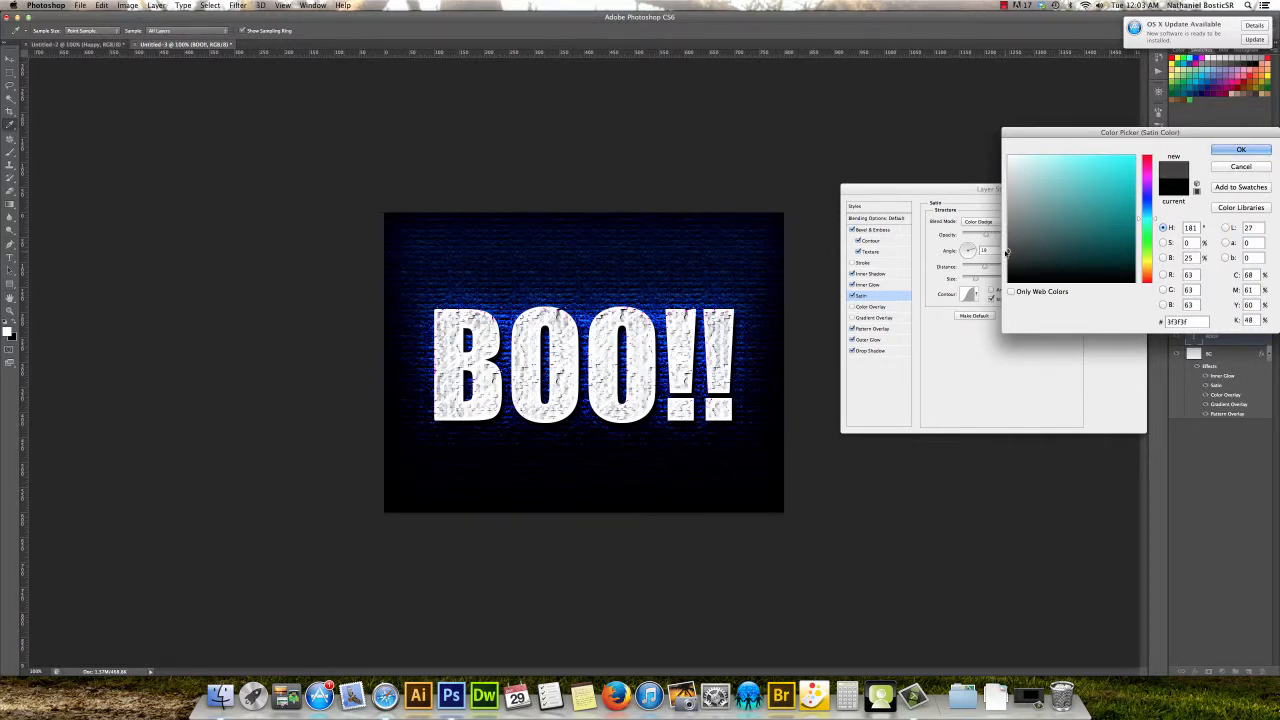
left_click(1222, 151)
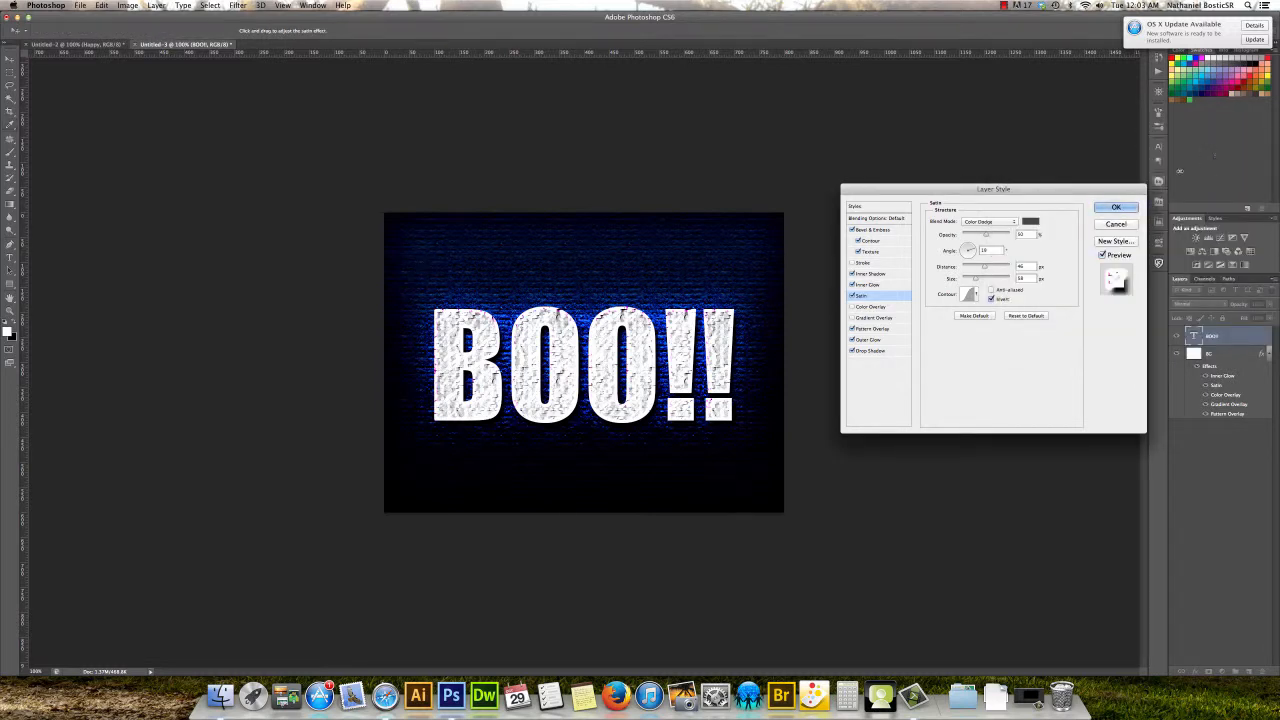
Adjust the satin to about 64% opacity and an angle near -90°, with a larger distance and a much smaller size.
left_click_drag(986, 236, 958, 246)
mouse_move(967, 247)
left_mouse_down()
mouse_move(959, 254)
mouse_move(981, 251)
mouse_move(969, 263)
left_mouse_up()
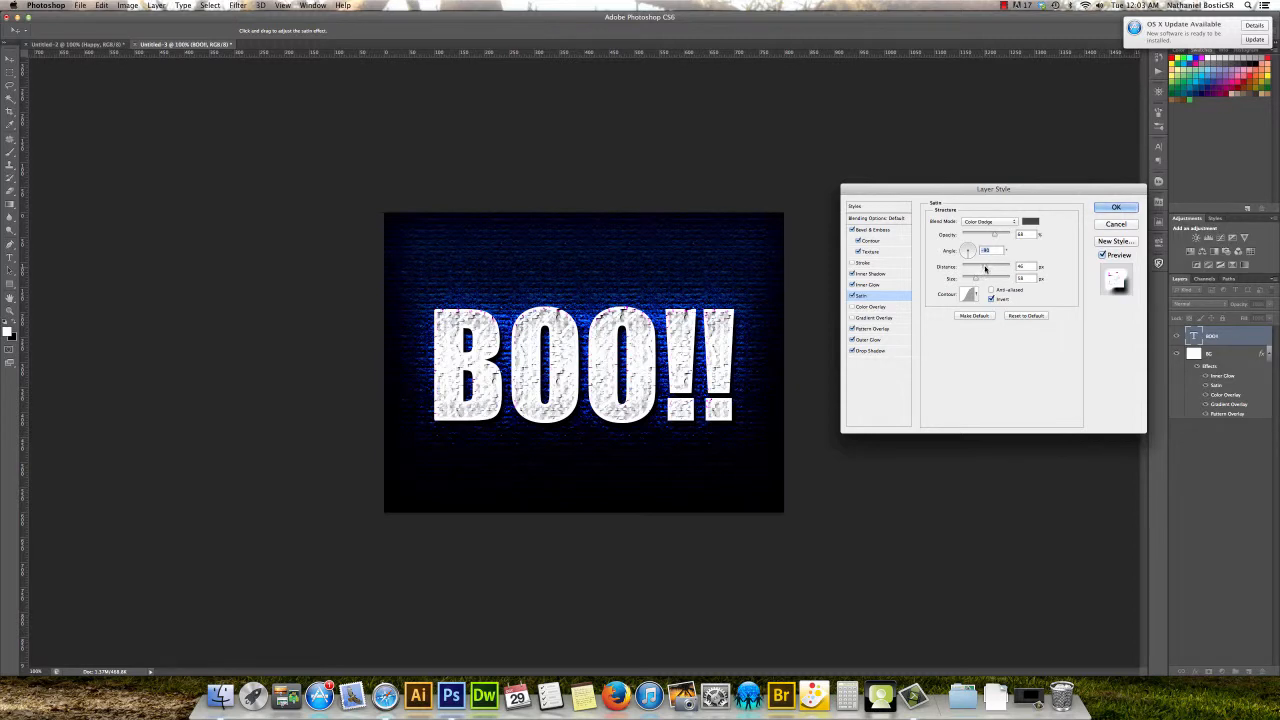
mouse_move(985, 268)
left_mouse_down()
mouse_move(1006, 268)
mouse_move(971, 268)
mouse_move(987, 267)
left_mouse_up()
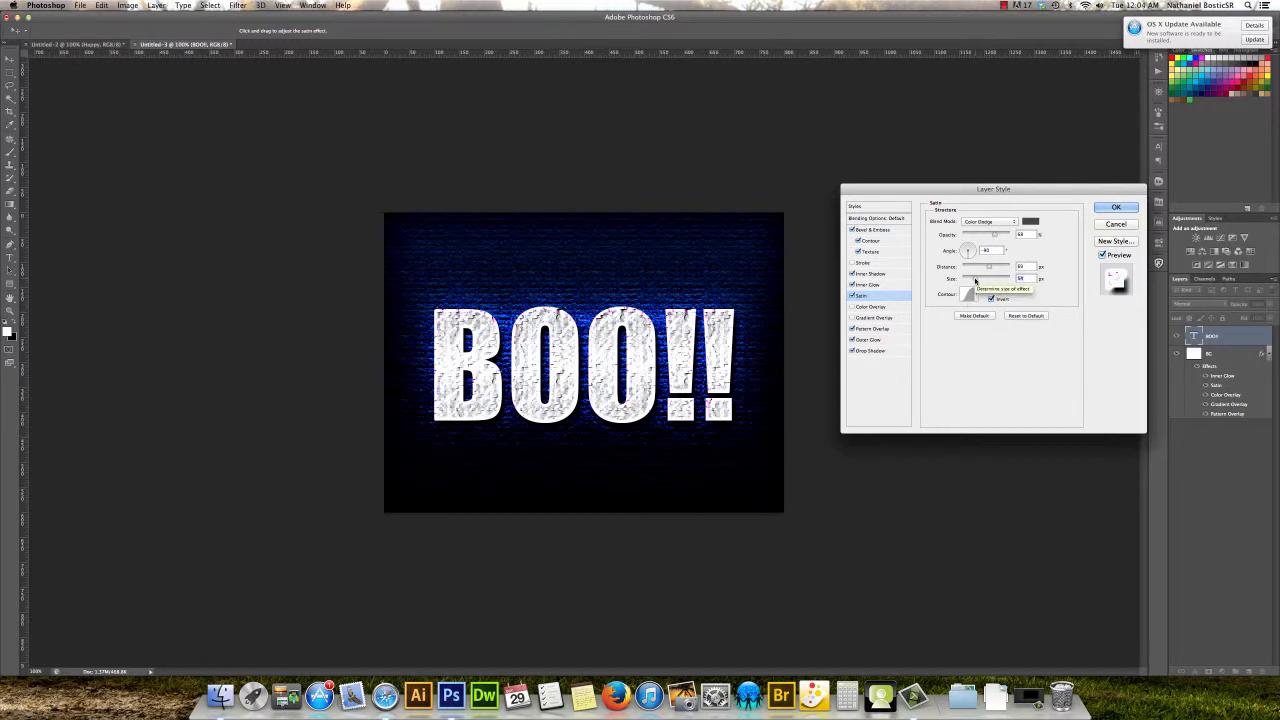
mouse_move(976, 280)
left_mouse_down()
mouse_move(992, 280)
mouse_move(965, 281)
left_mouse_up()
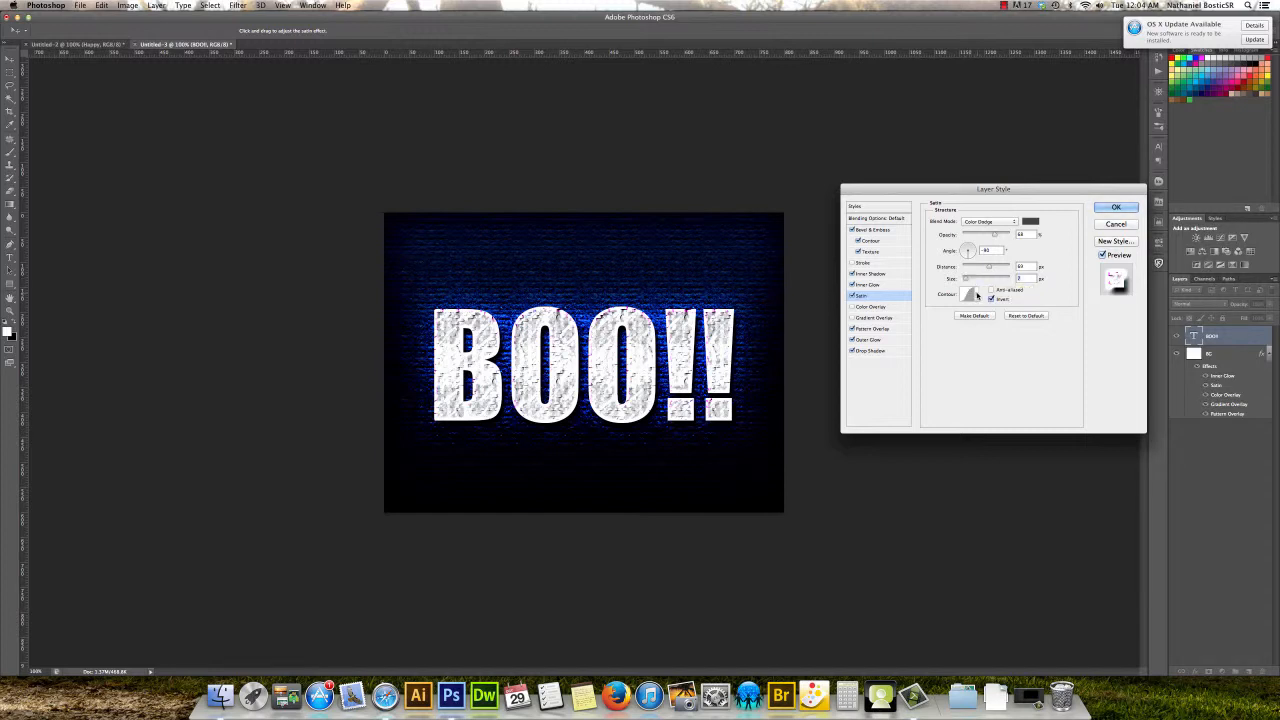
Try the different preset contours for the satin effect and settle on the Ring contour.
left_click(977, 296)
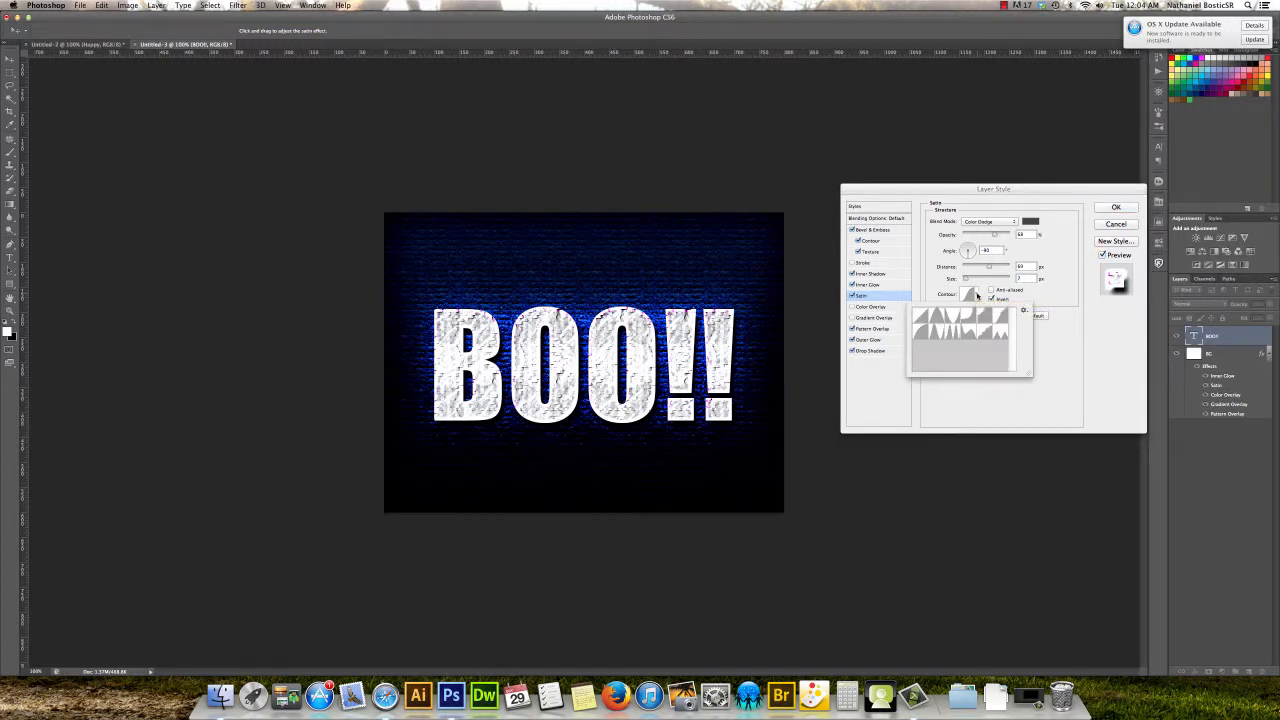
left_click(952, 332)
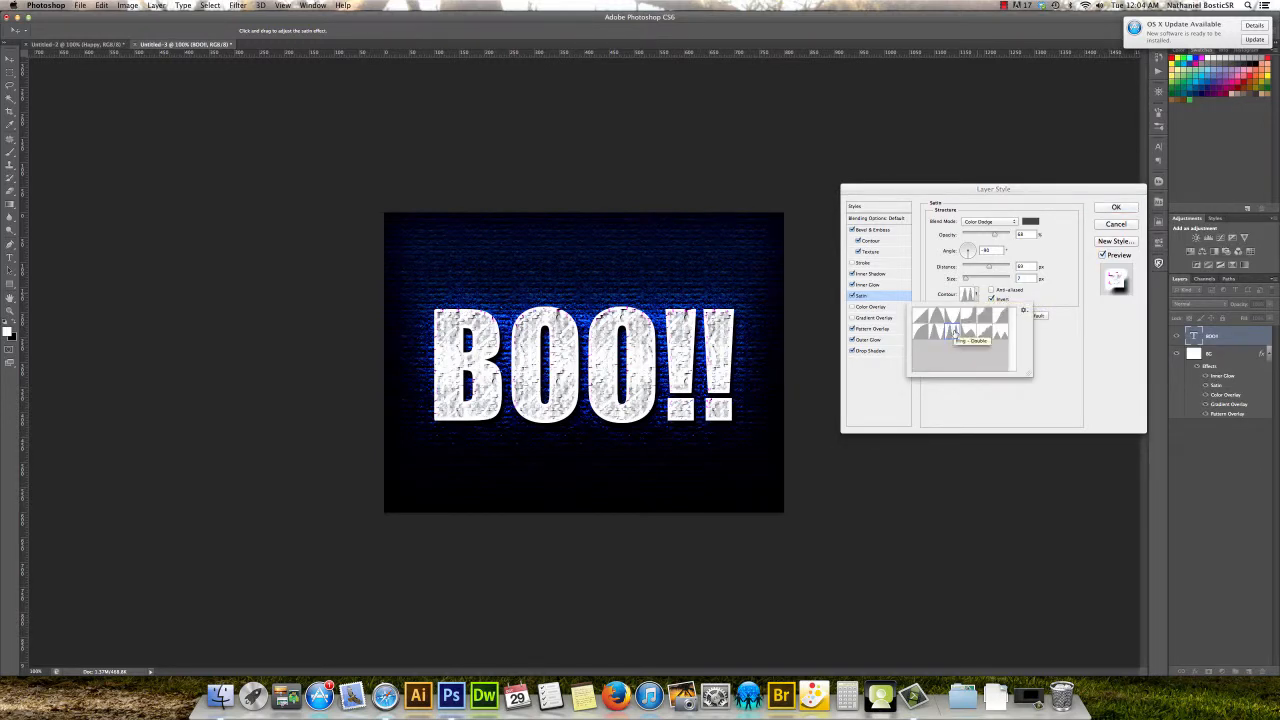
left_click(935, 333)
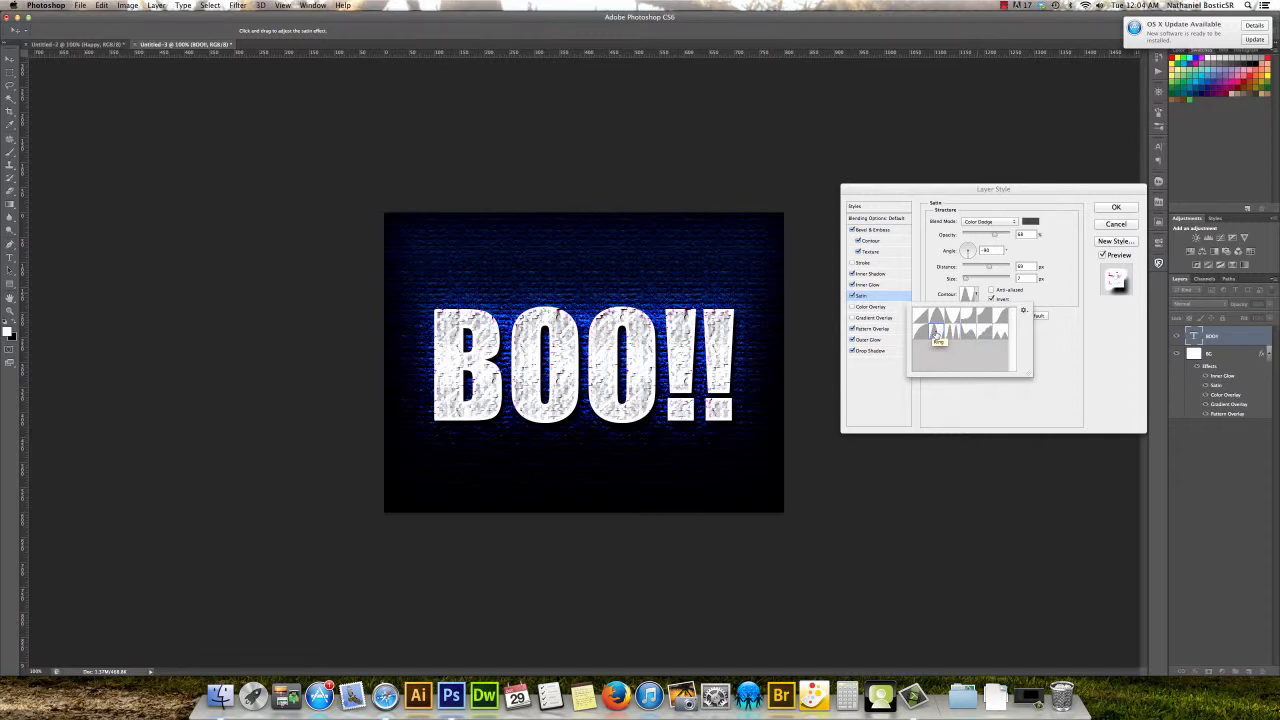
left_click(1000, 337)
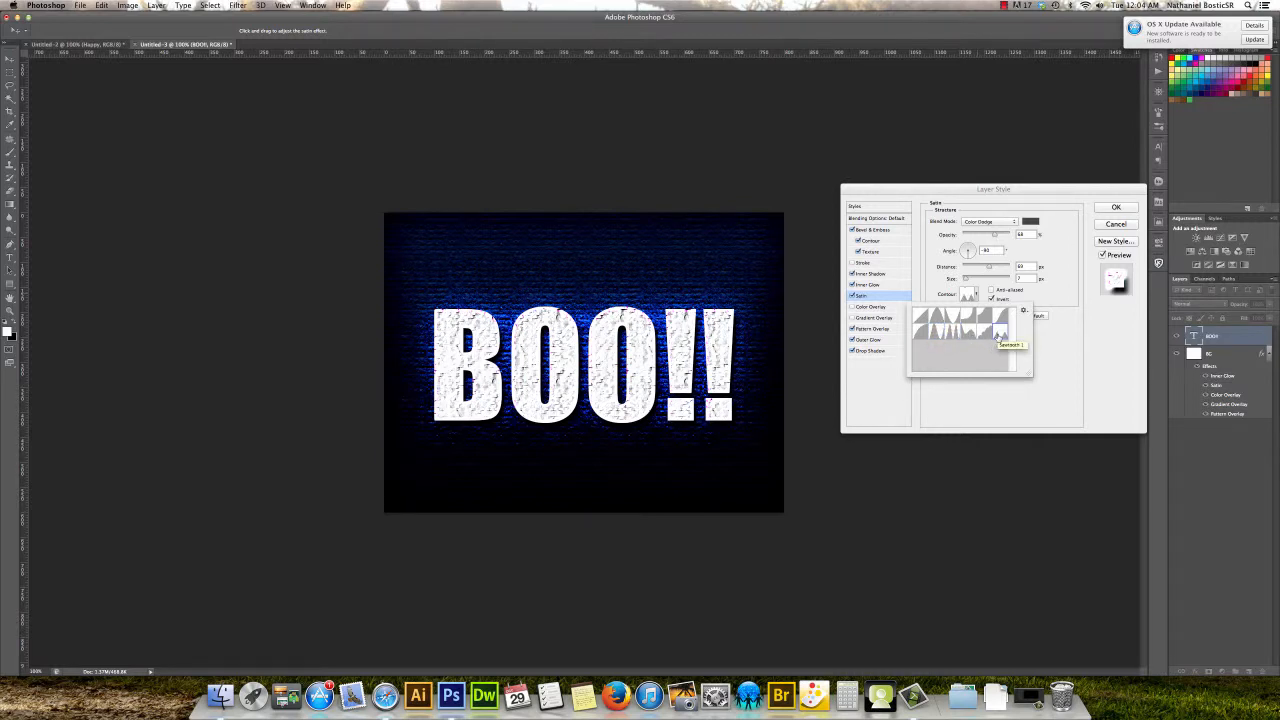
left_click(986, 333)
left_click(974, 337)
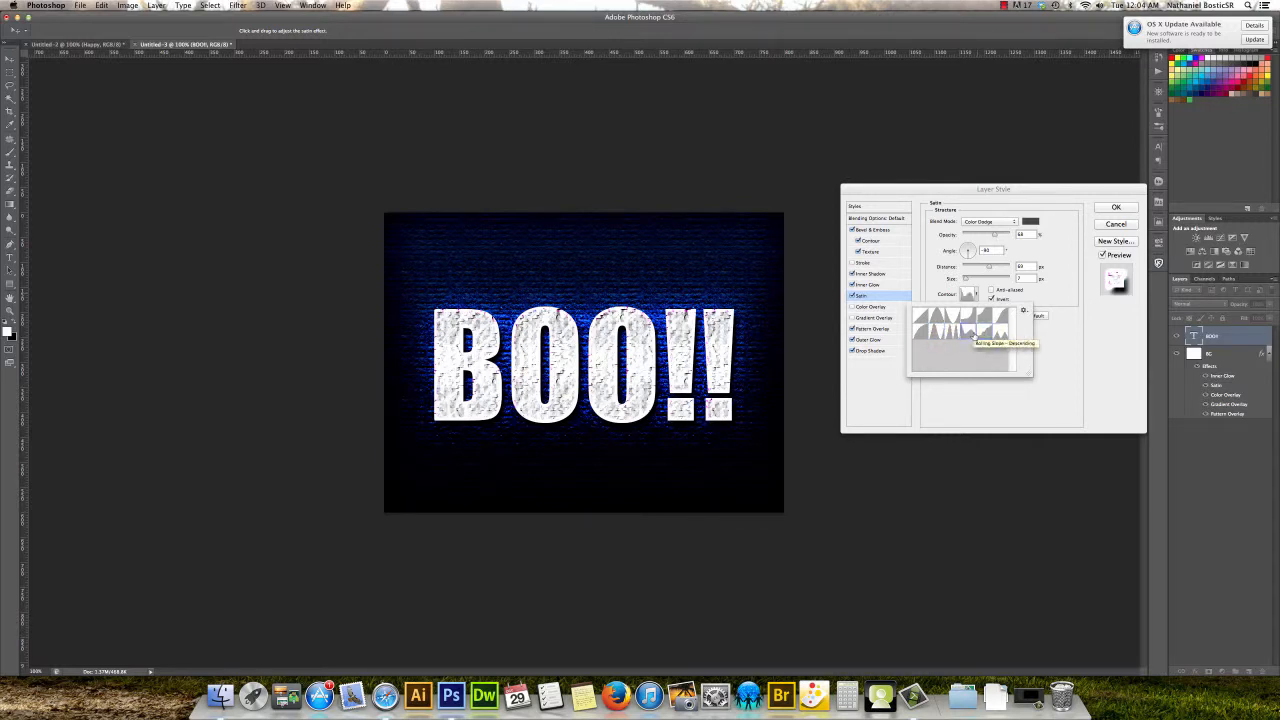
left_click(952, 334)
left_click(921, 334)
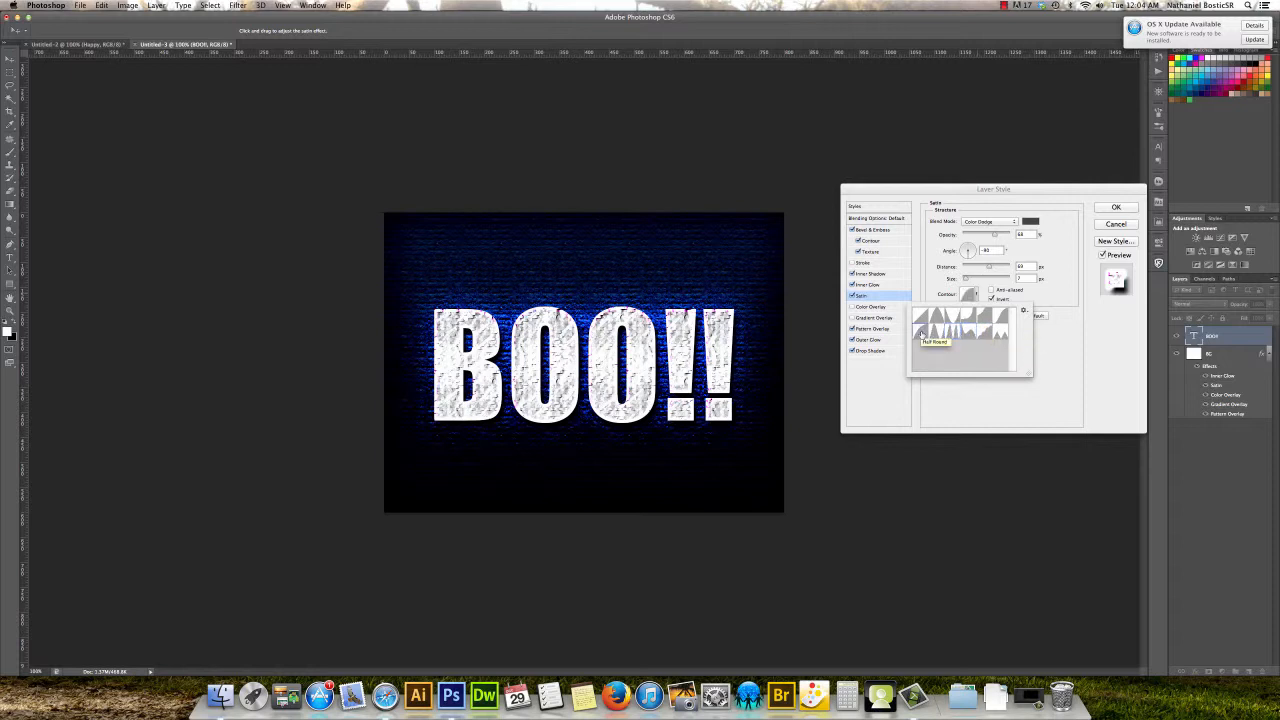
left_click(1001, 317)
left_click(985, 318)
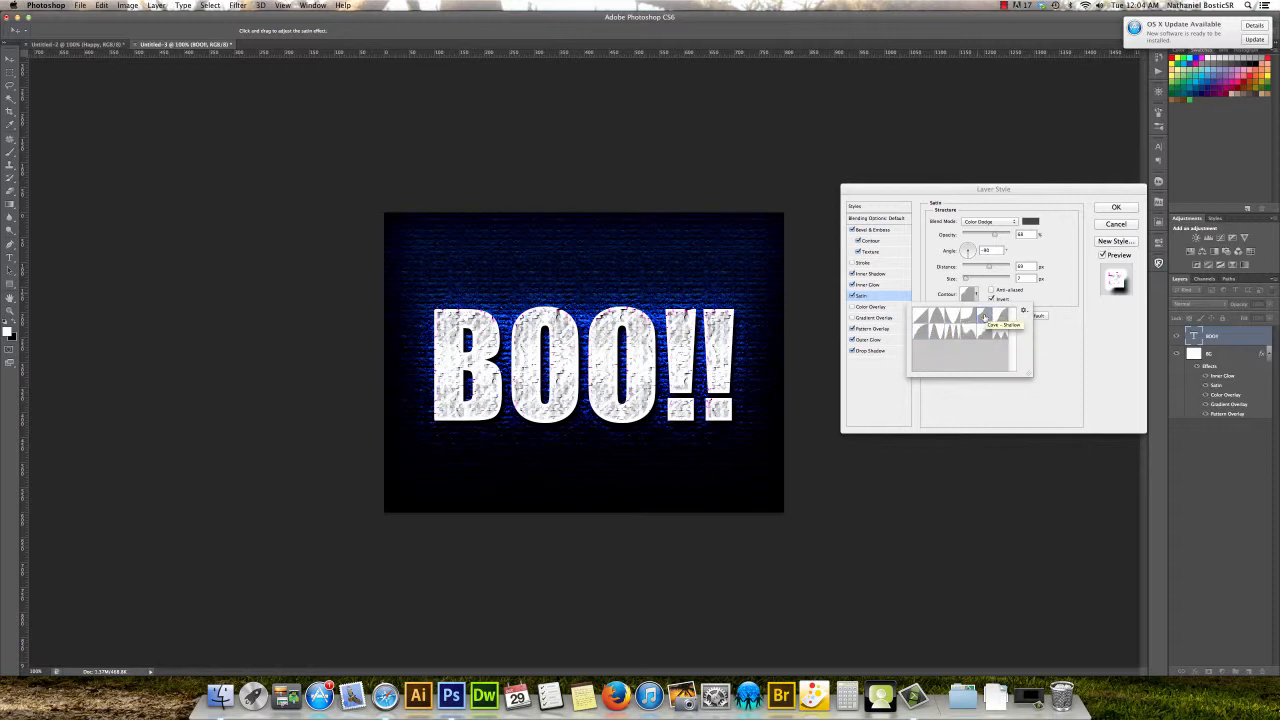
left_click(975, 318)
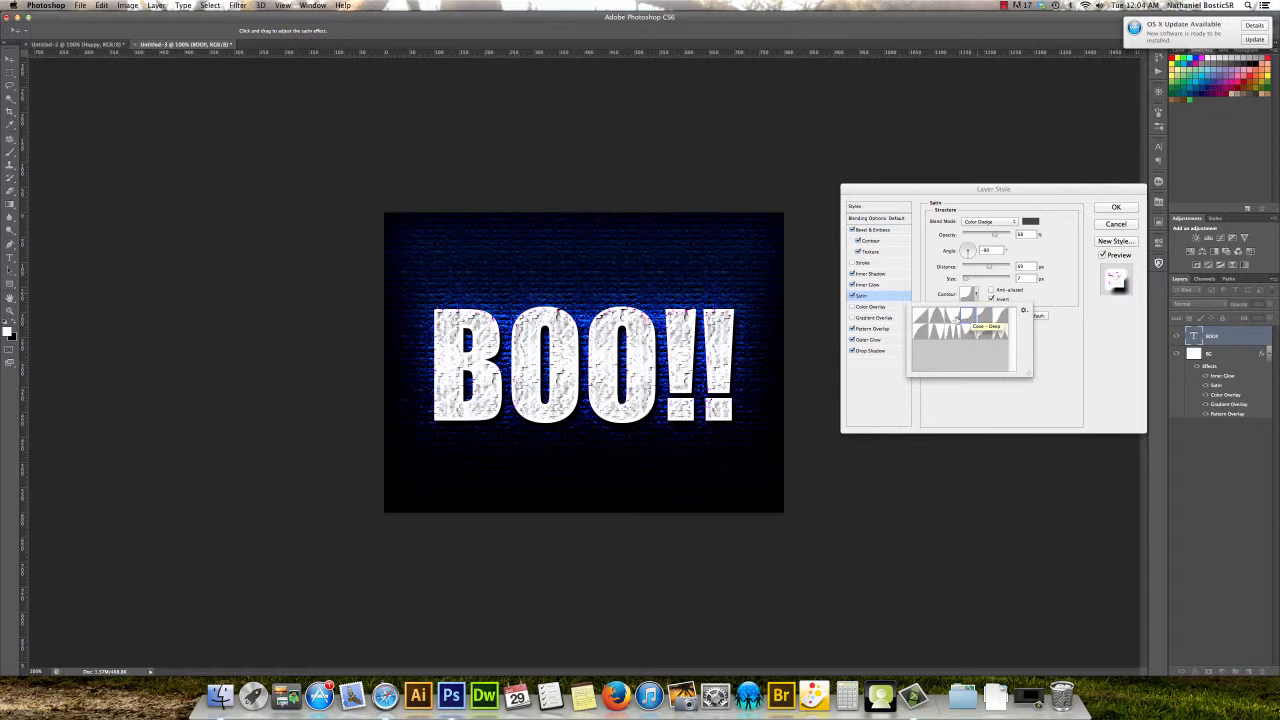
left_click(948, 318)
left_click(935, 318)
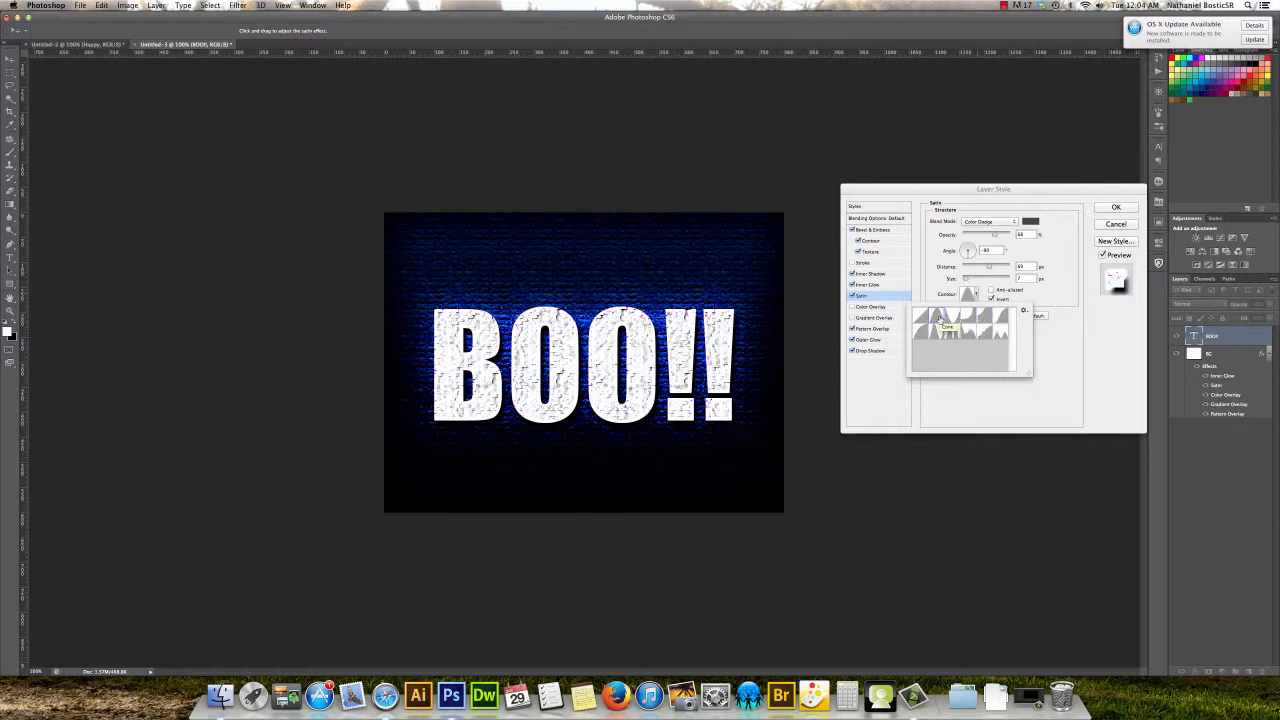
left_click(922, 320)
left_click(922, 332)
left_click(934, 333)
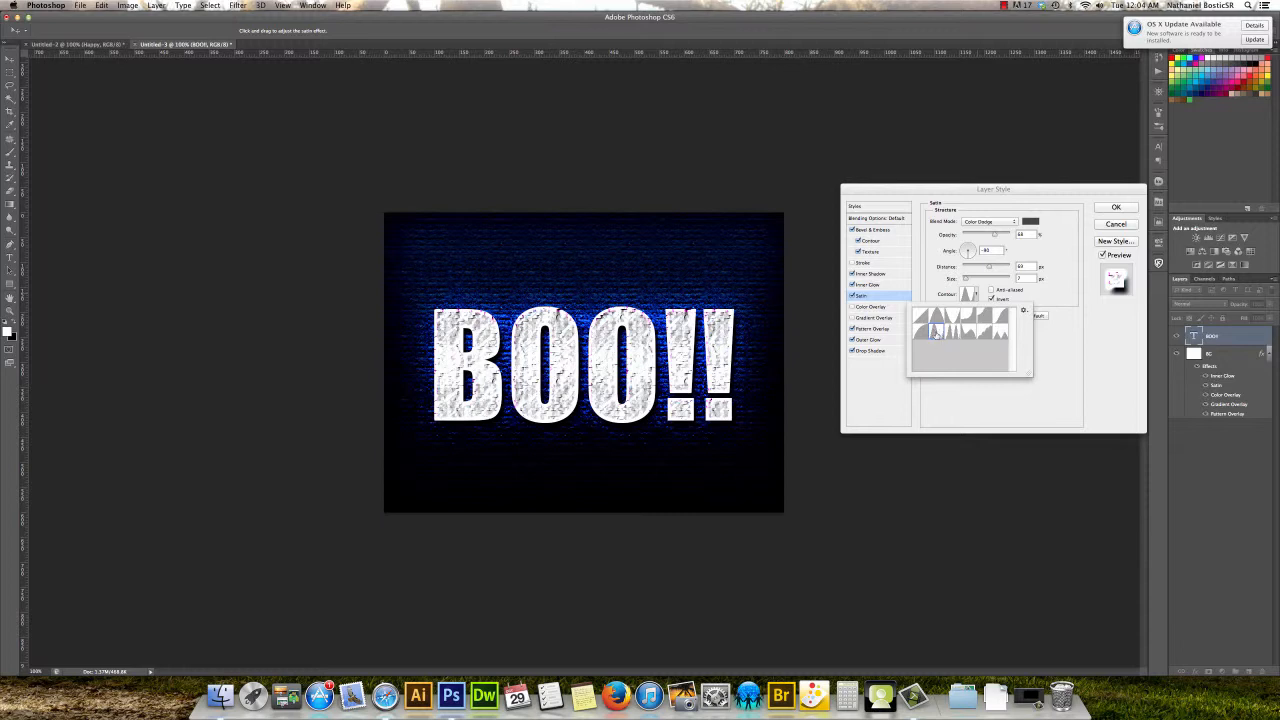
left_click(1048, 333)
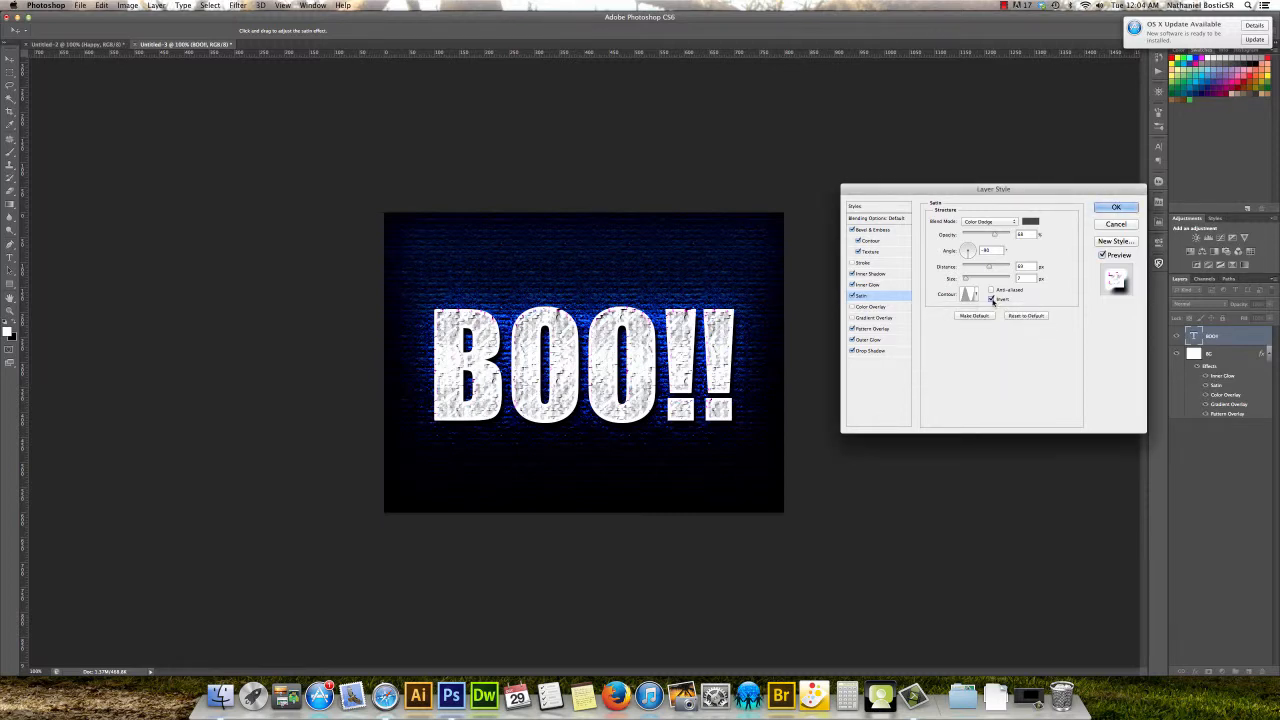
Compare the satin with and without Invert and leave Invert turned off.
left_click(991, 299)
left_click(991, 299)
left_click(992, 300)
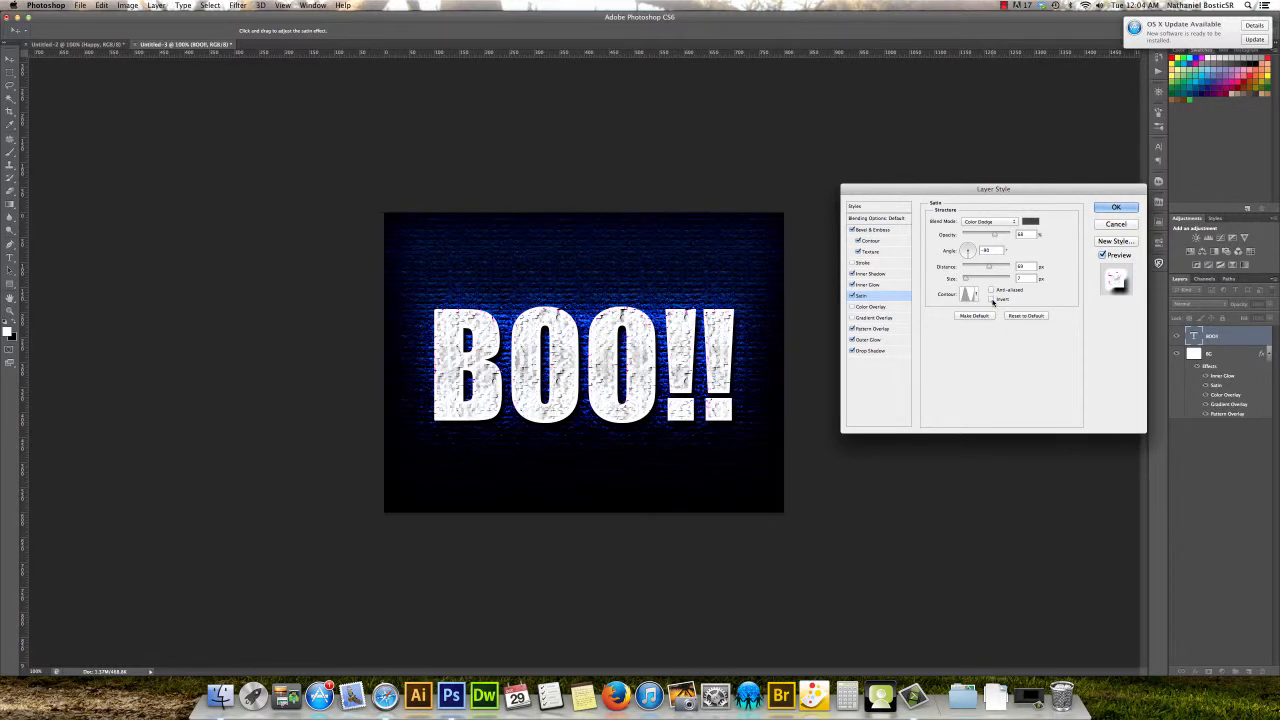
Turn on Invert and Anti-aliased for the satin contour.
left_click(992, 300)
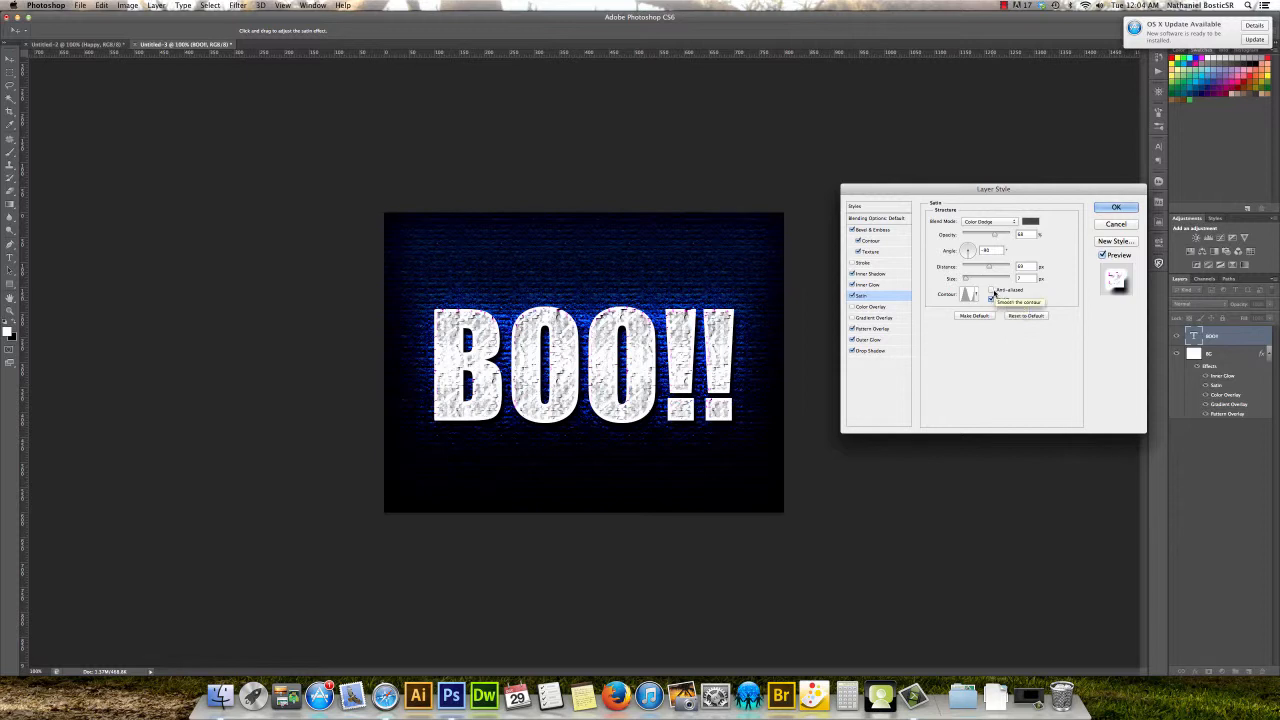
left_click(991, 290)
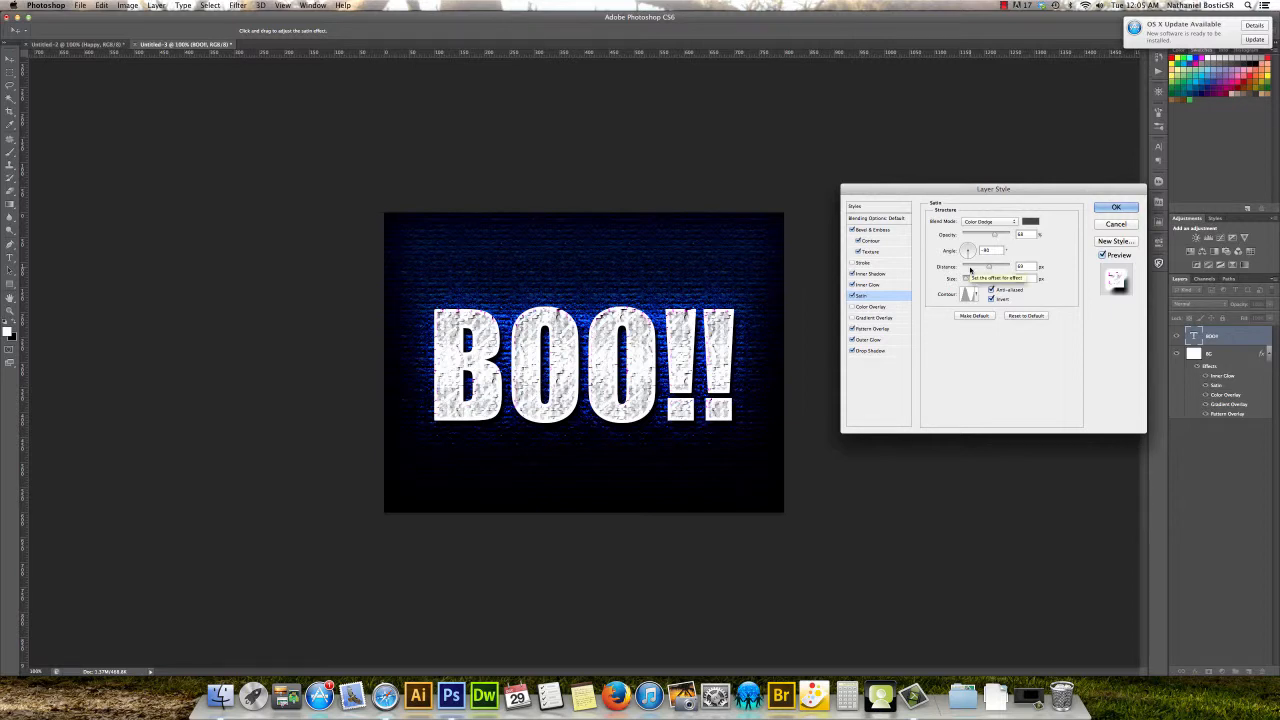
Add a colour overlay to the BOO!! text with the Color blend mode and about 42% opacity.
left_click(868, 307)
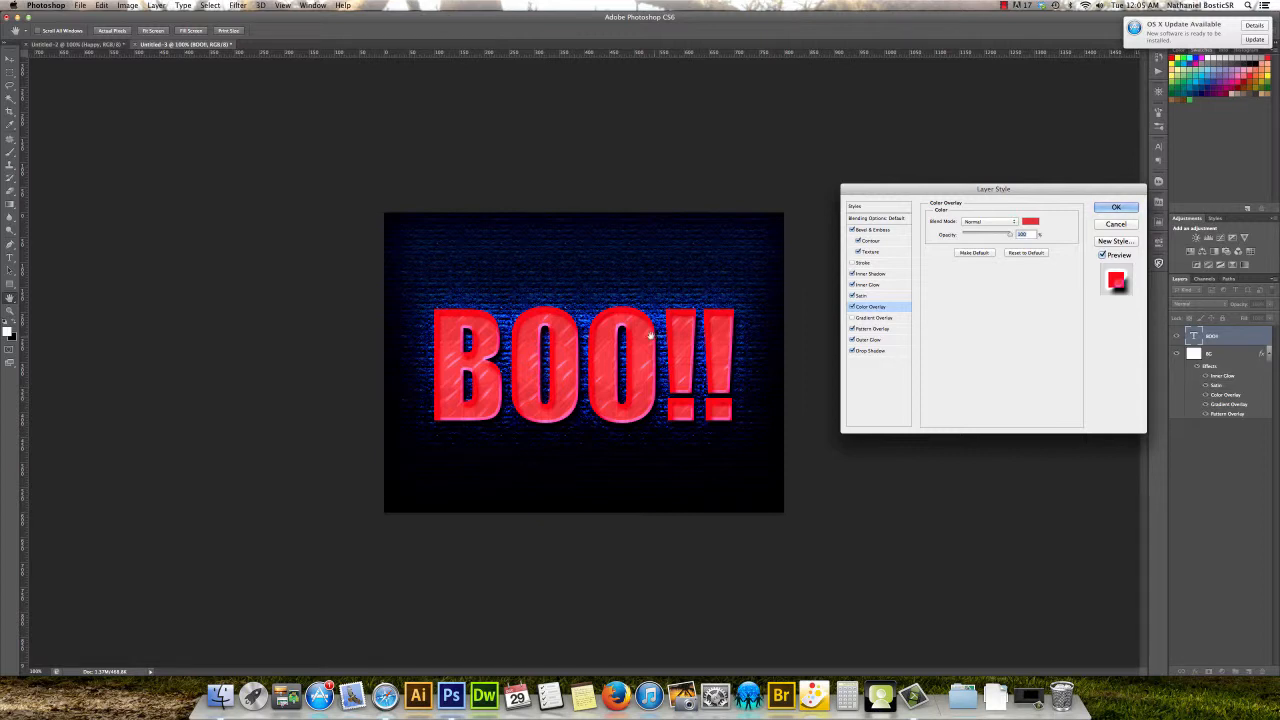
left_click(1014, 222)
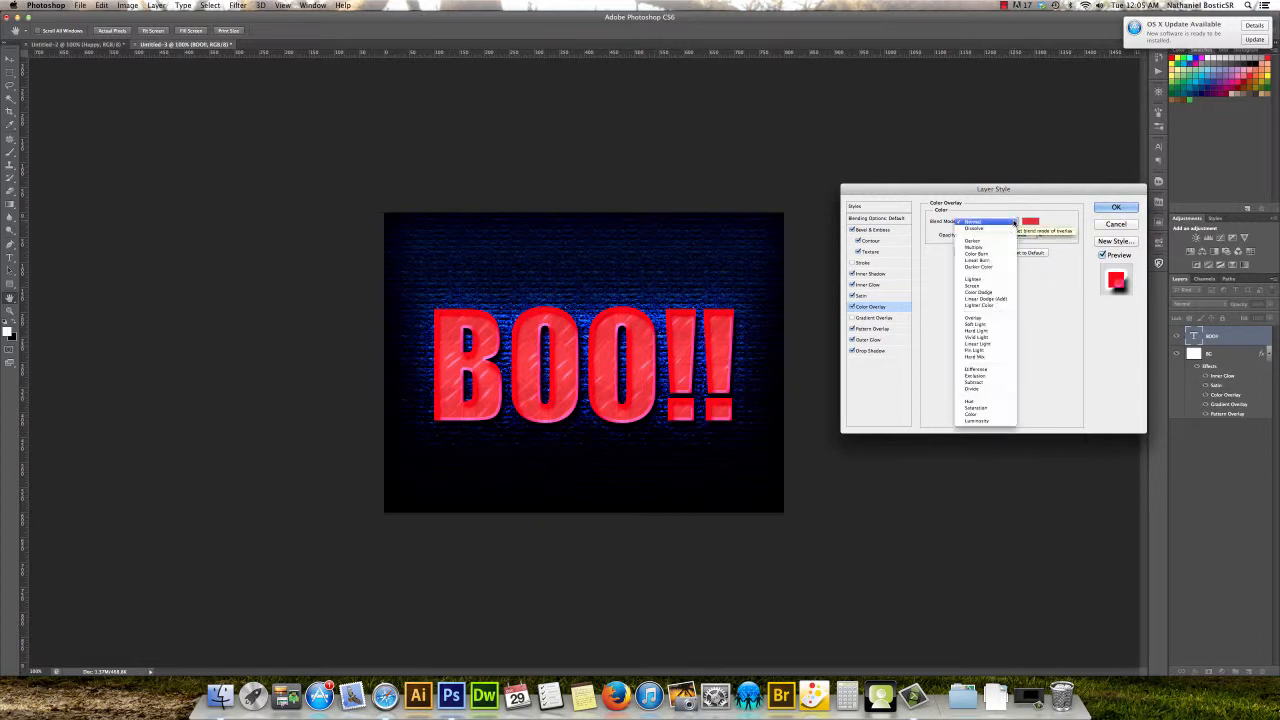
left_click(981, 414)
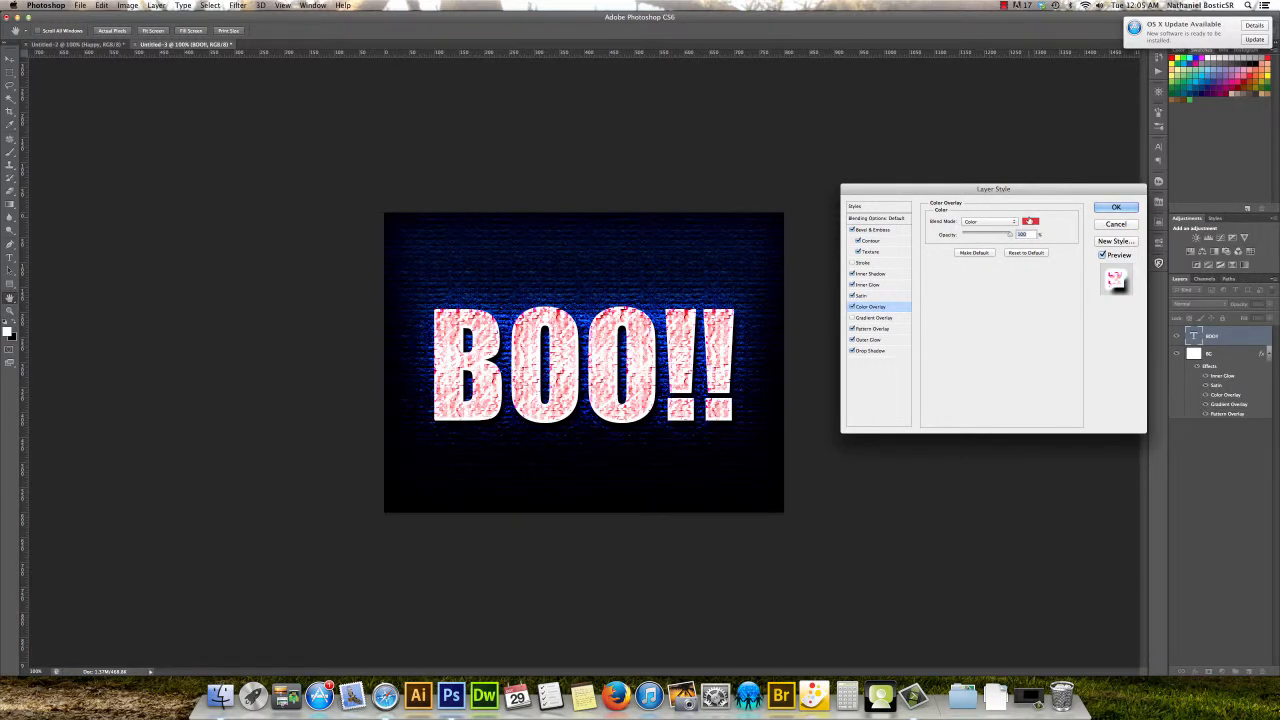
left_click_drag(1012, 234, 981, 237)
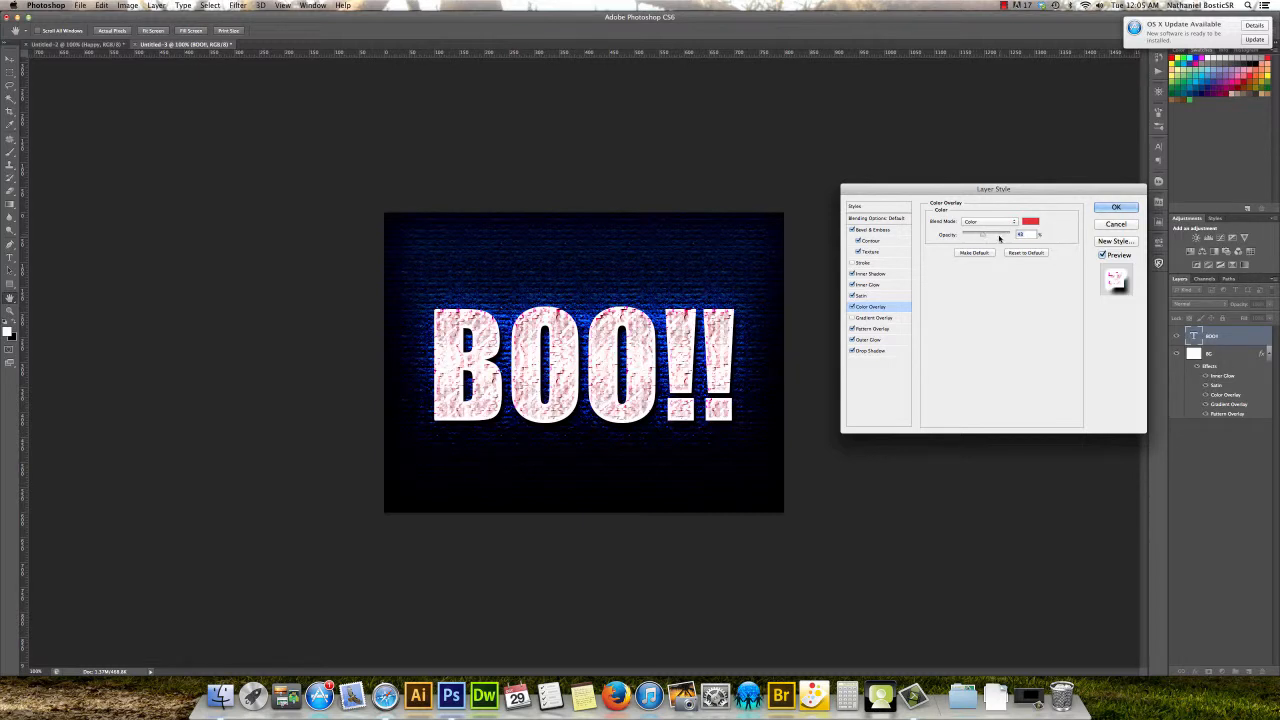
Change the overlay colour to a dark green.
left_click(1031, 221)
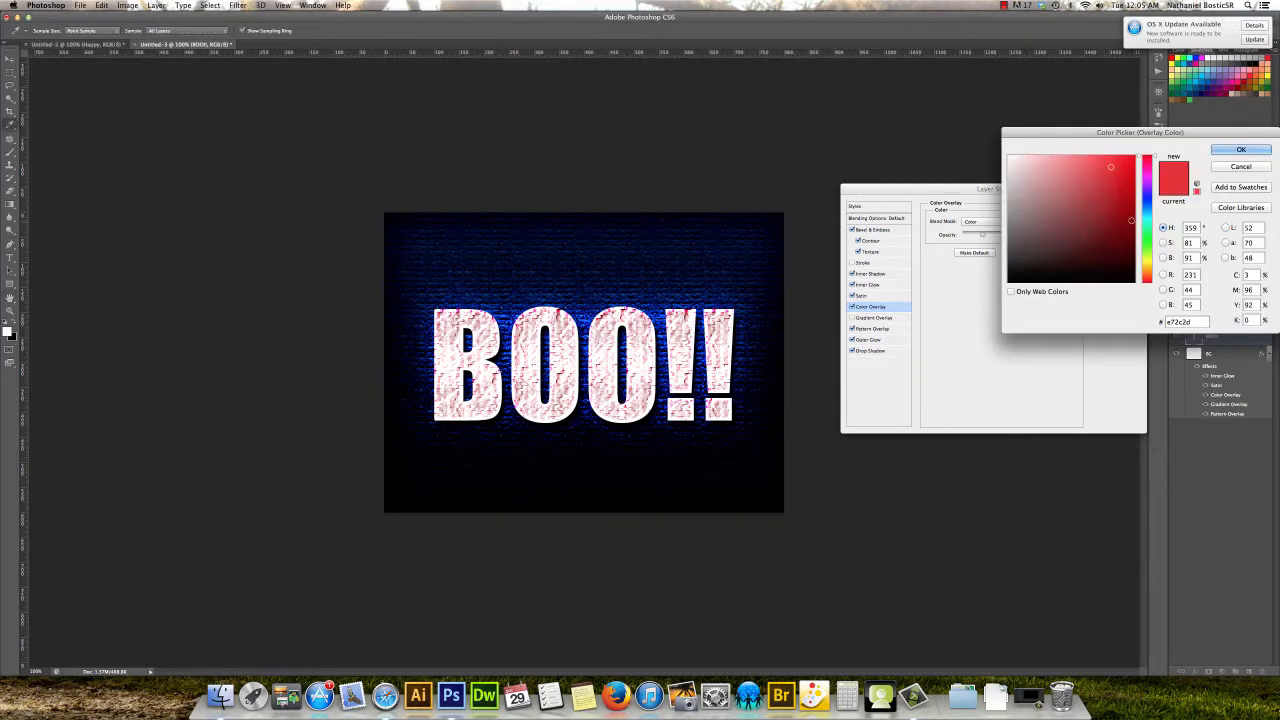
left_click(1147, 242)
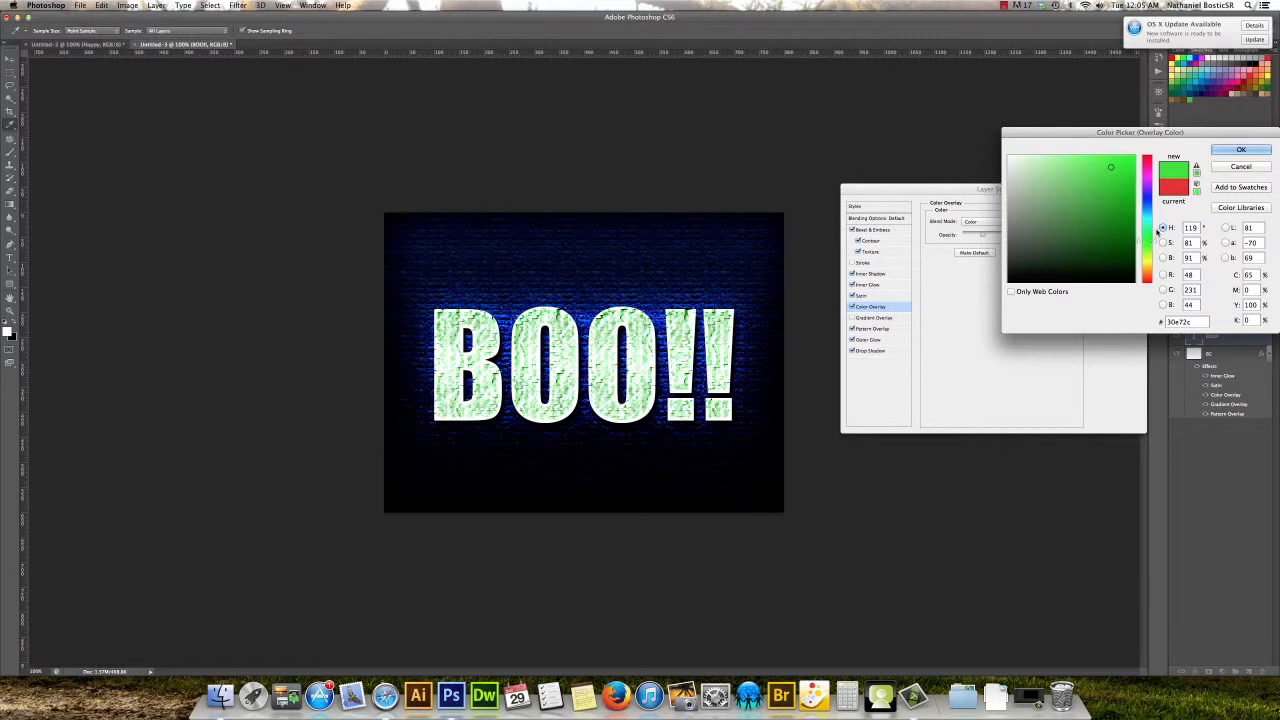
mouse_move(1111, 168)
left_mouse_down()
mouse_move(1062, 163)
mouse_move(1127, 159)
mouse_move(1122, 234)
mouse_move(1150, 182)
mouse_move(1155, 284)
mouse_move(1152, 240)
left_mouse_up()
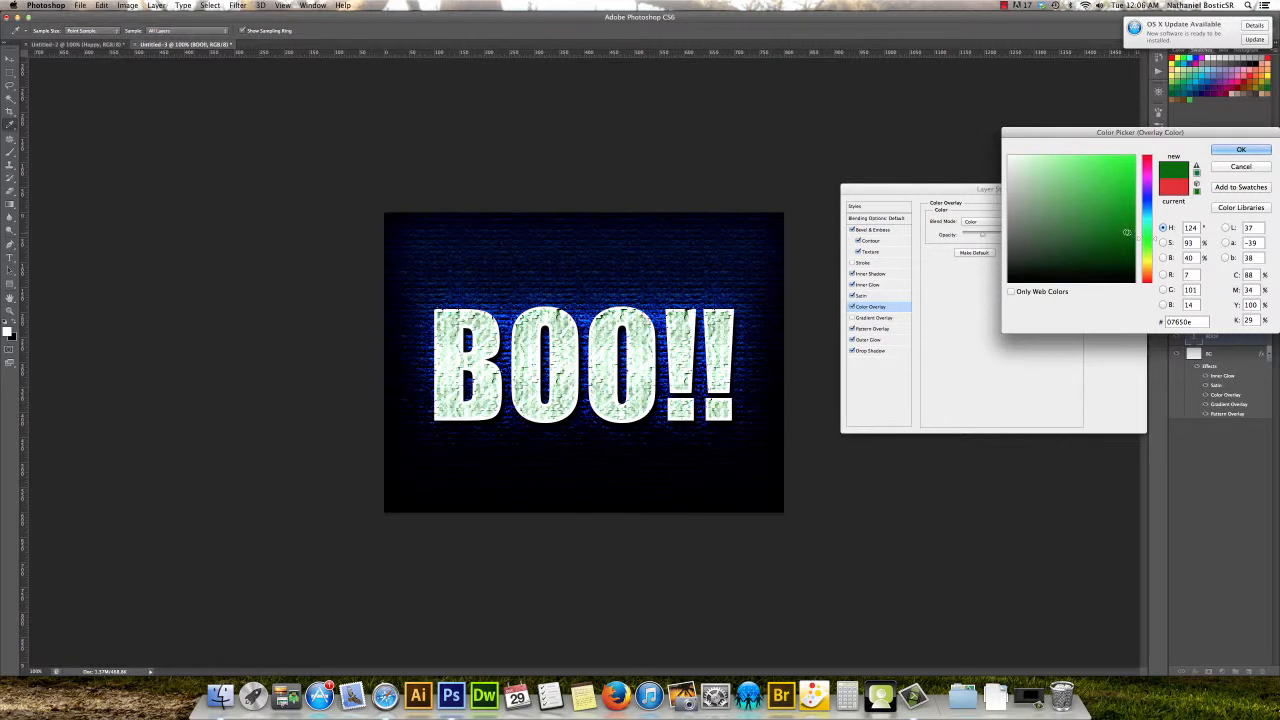
mouse_move(1125, 233)
left_mouse_down()
mouse_move(1128, 198)
mouse_move(1088, 258)
mouse_move(1113, 240)
left_mouse_up()
left_click(1240, 150)
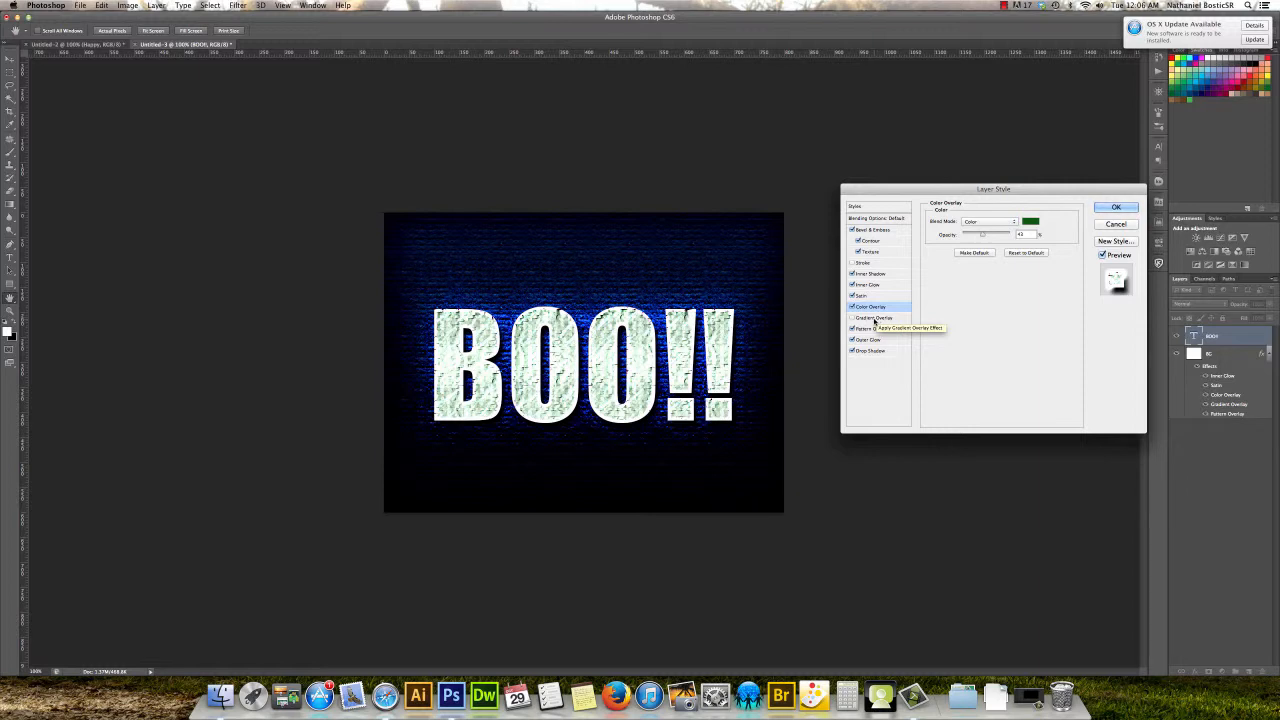
Add a linear black-to-white gradient overlay and try the Darker Color, Linear Burn and Color Burn blend modes.
left_click(874, 318)
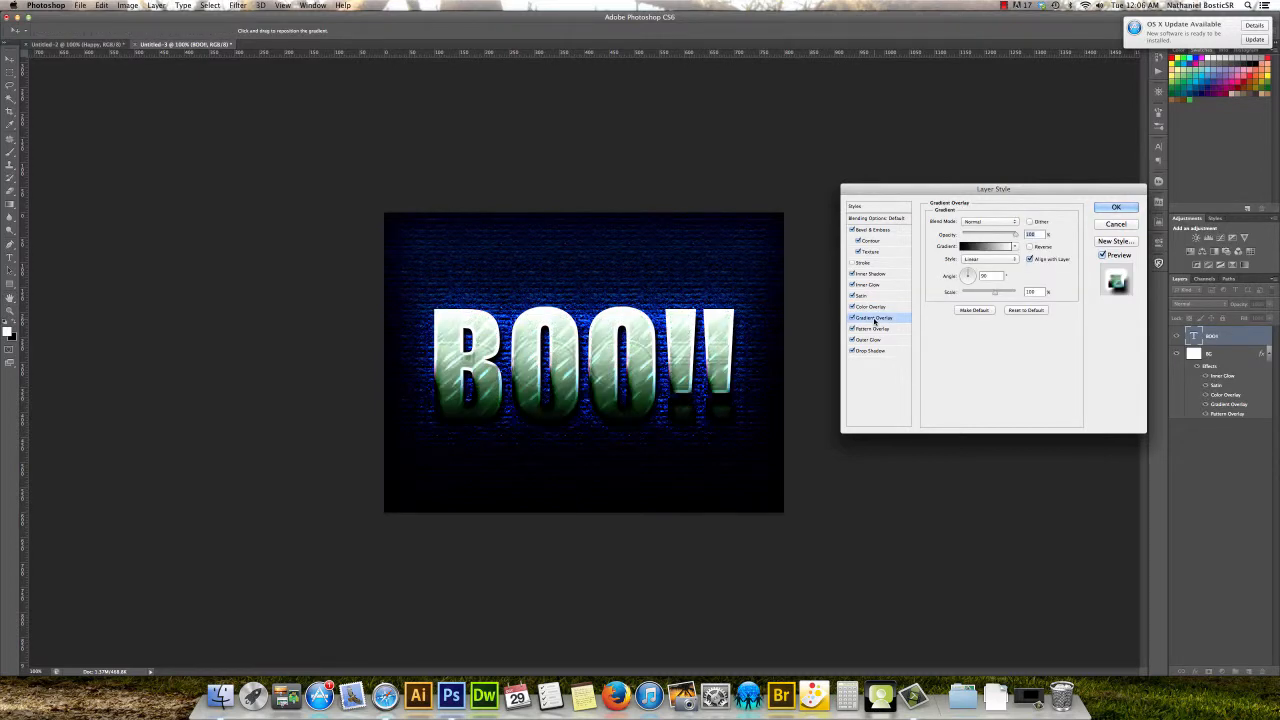
left_click(1013, 222)
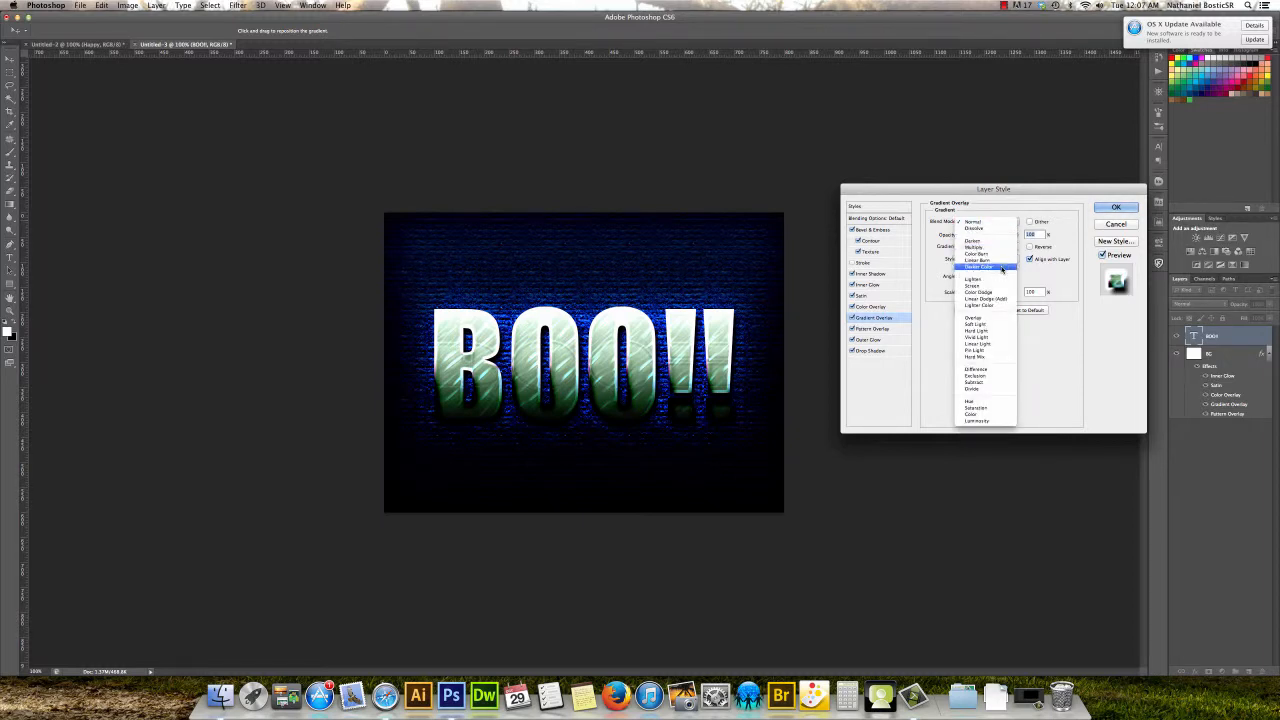
left_click(1002, 268)
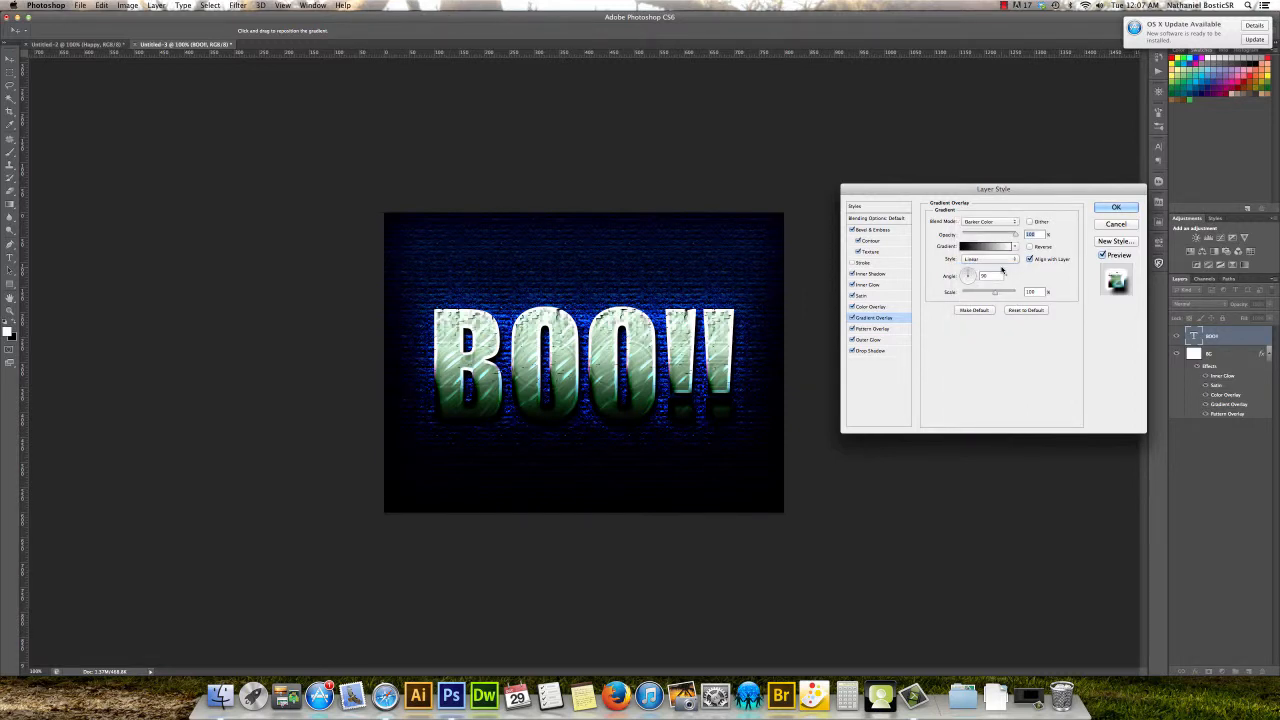
left_click(1002, 221)
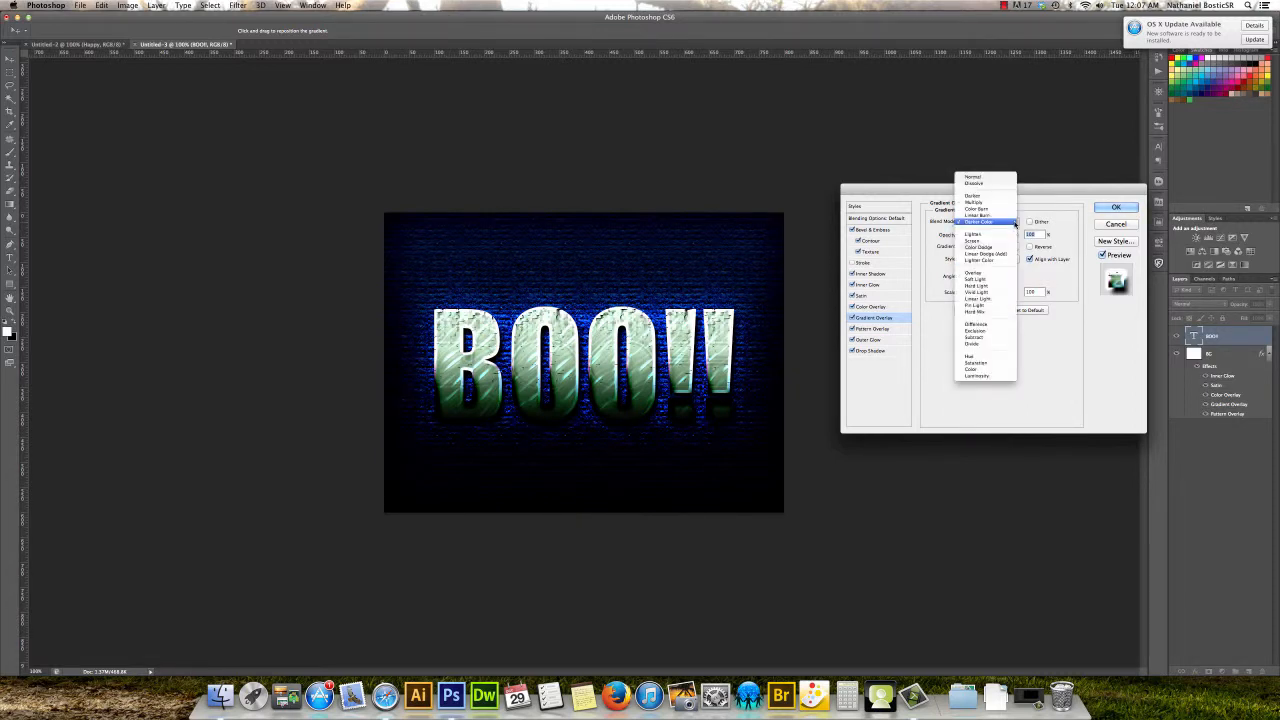
left_click(1002, 218)
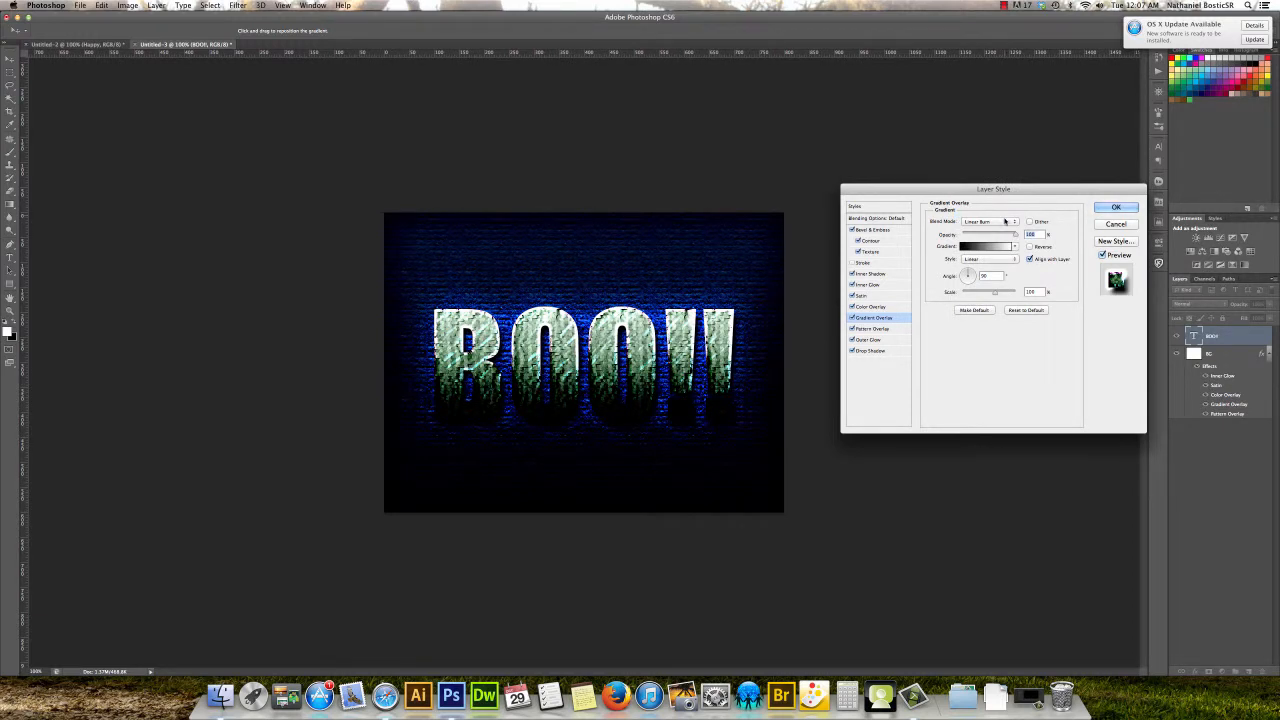
left_click(1004, 221)
left_click(1003, 217)
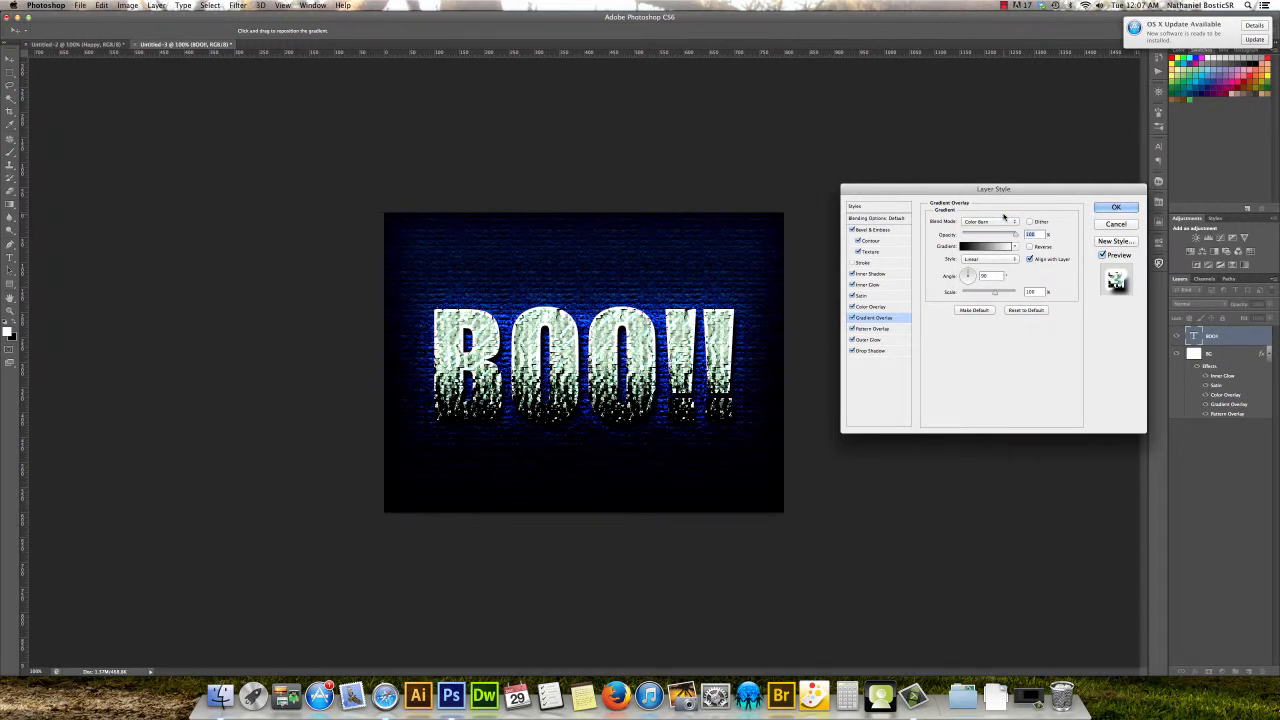
Compare the Multiply and Darken blend modes for the gradient overlay and settle on Multiply.
left_click(1004, 221)
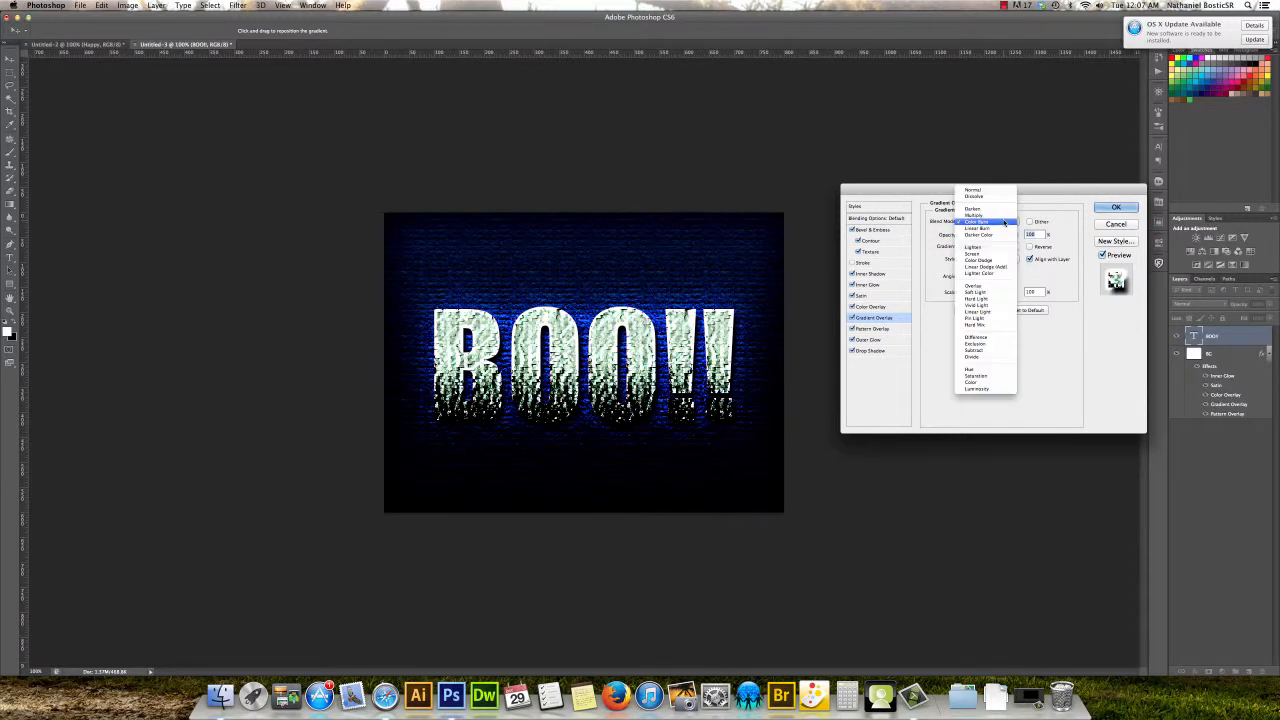
left_click(1003, 217)
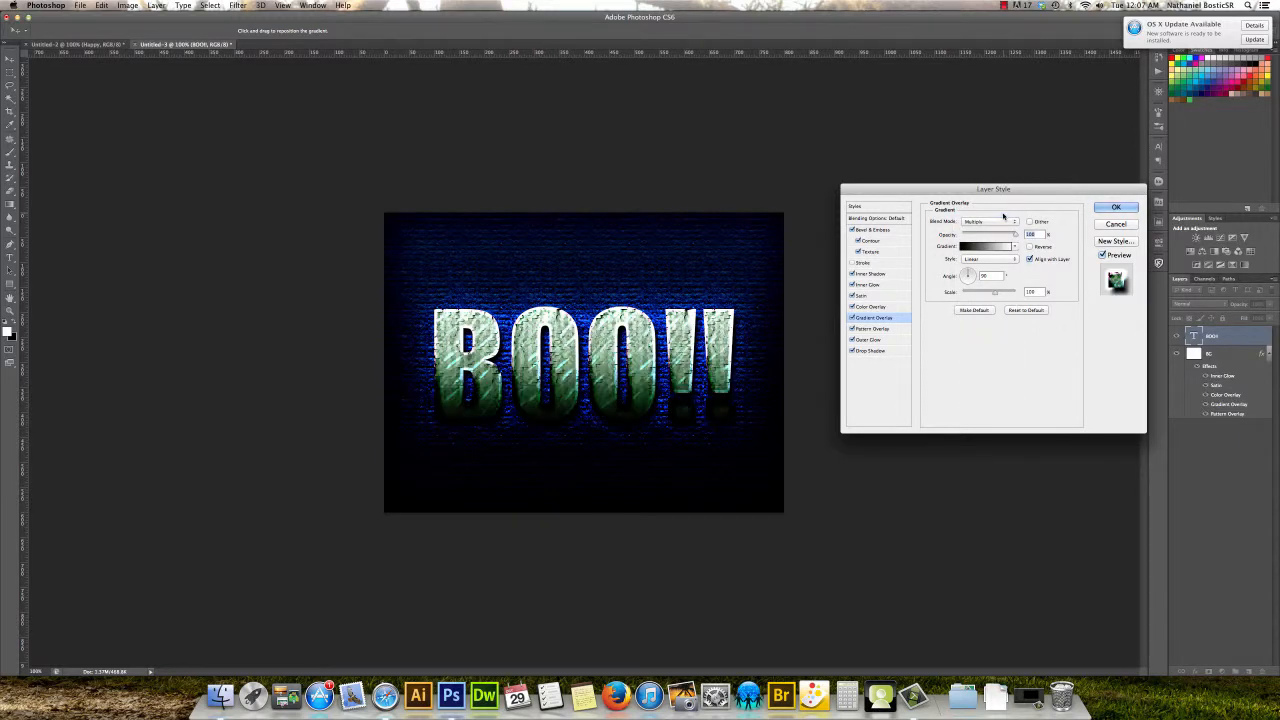
left_click(1002, 219)
left_click(1003, 218)
left_click(1003, 218)
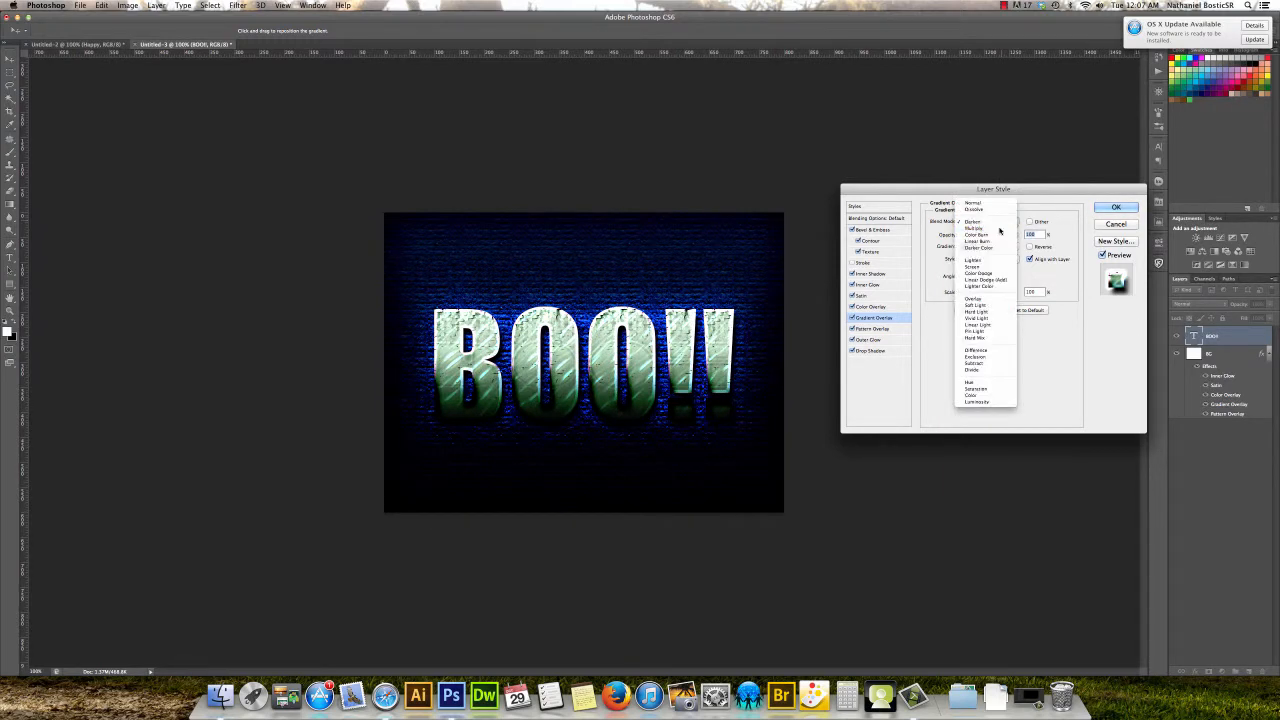
left_click(999, 229)
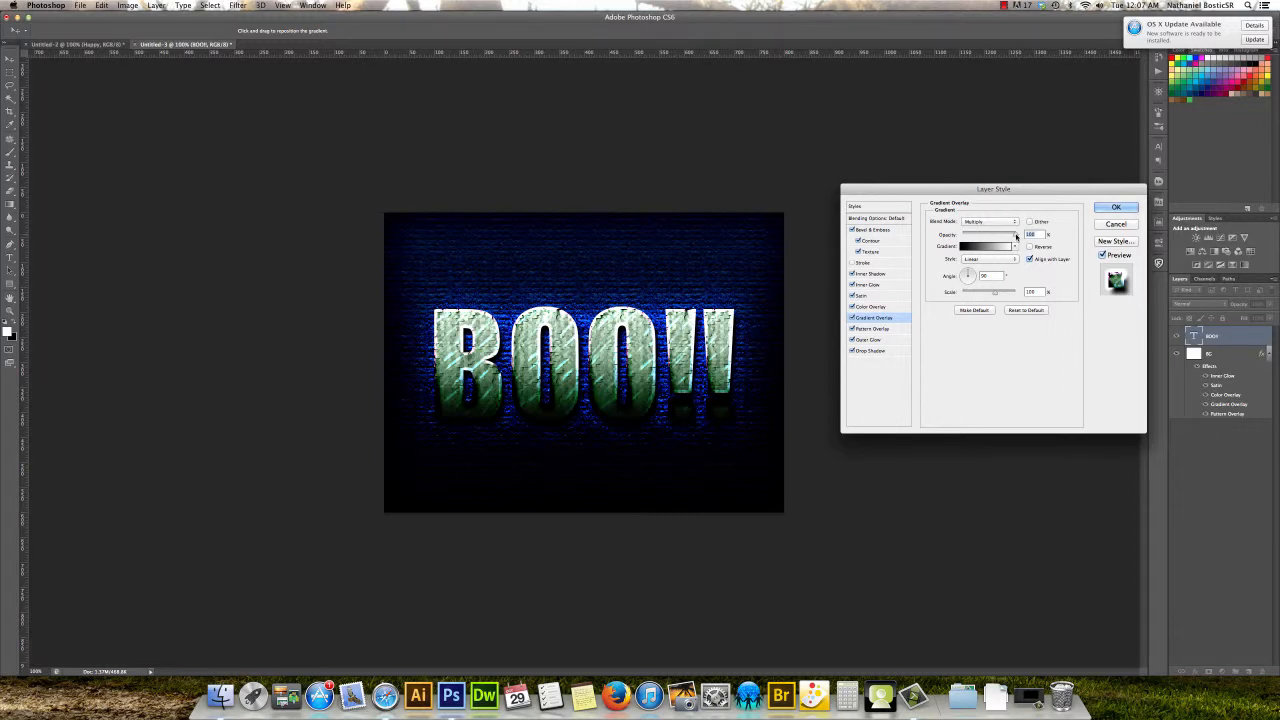
Lower the gradient overlay's opacity to about 76% and open its gradient for editing.
left_click_drag(1016, 236, 1002, 237)
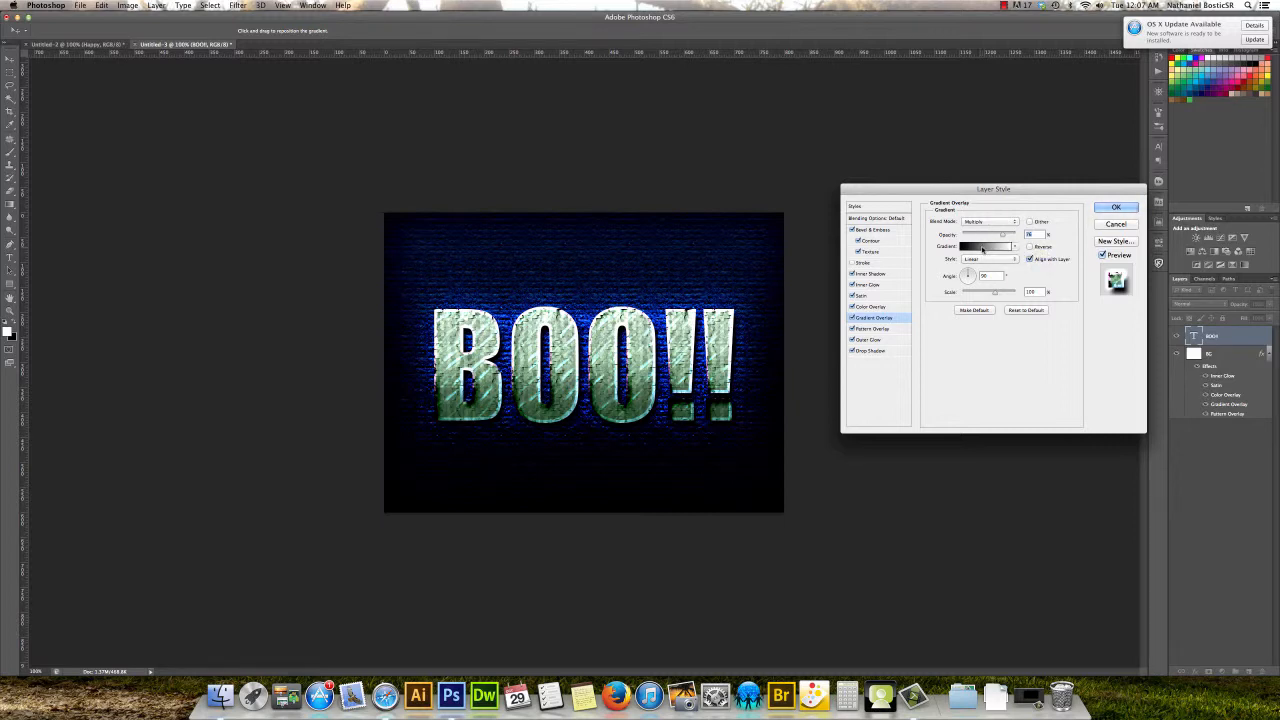
left_click(989, 248)
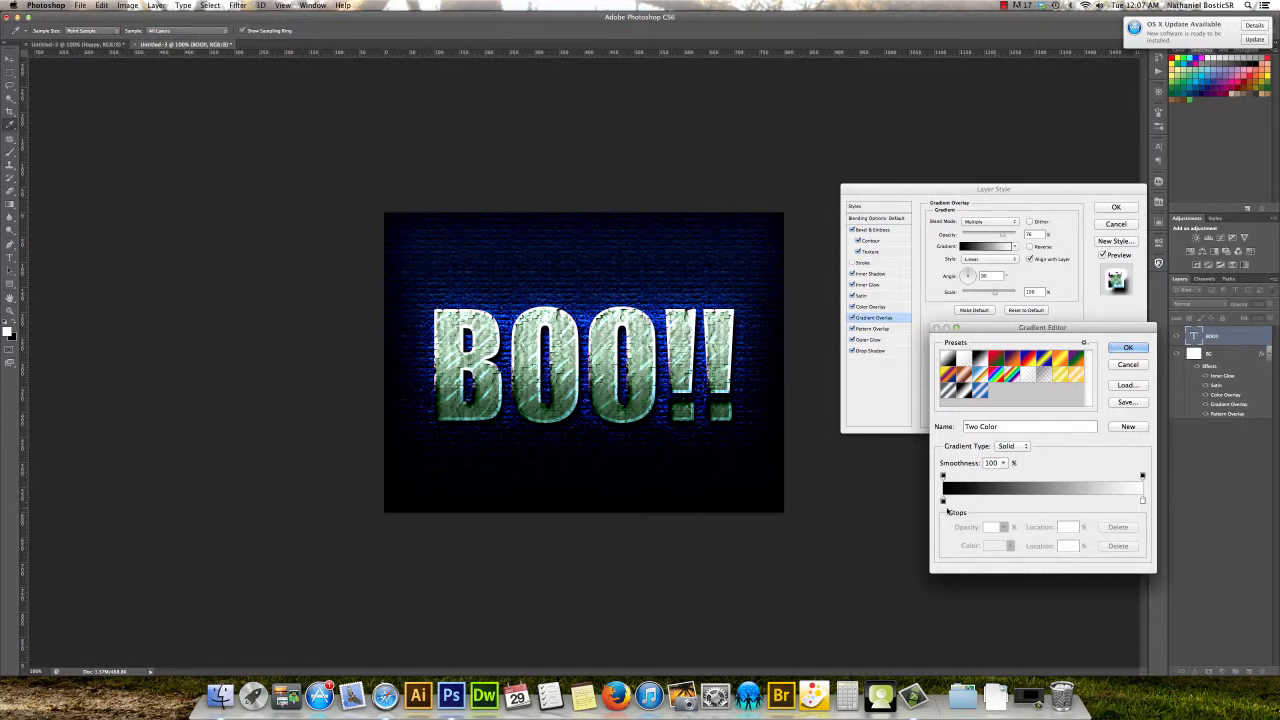
Try the black stop near the gradient's middle and the white stop at 79%, and return both to the ends.
left_click_drag(941, 502, 1040, 499)
left_click_drag(1140, 505, 1101, 507)
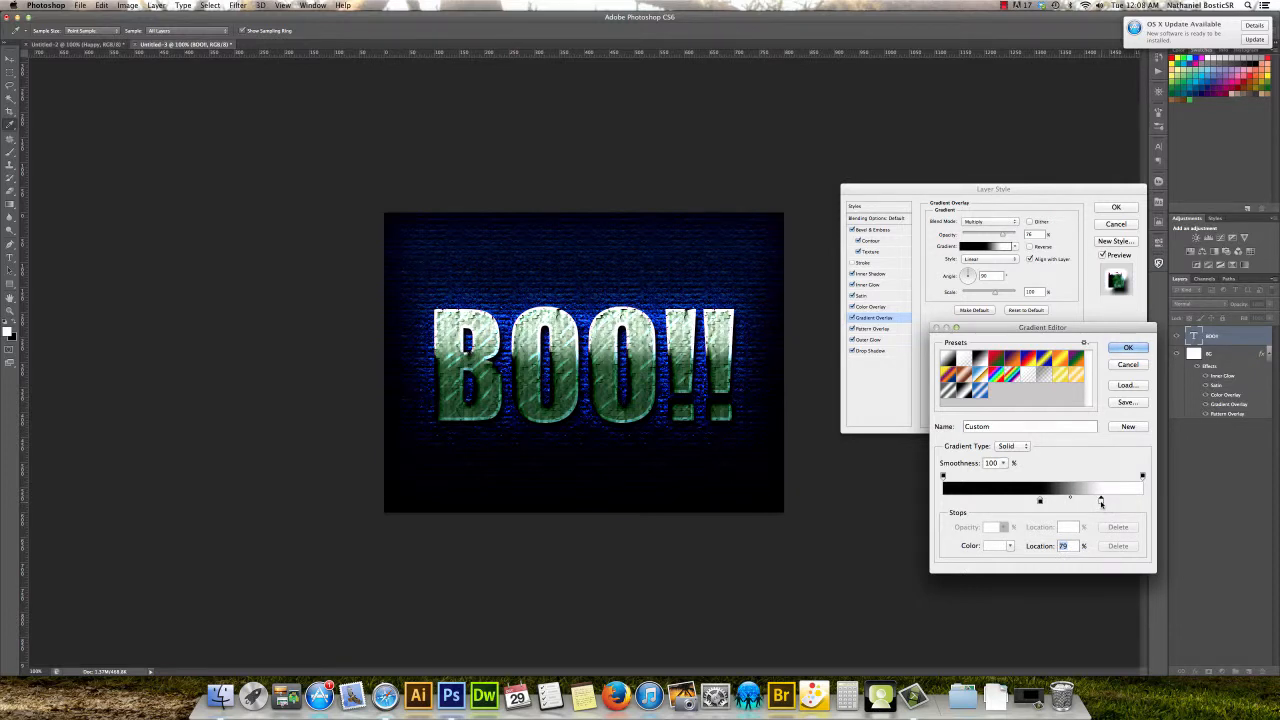
left_click_drag(1101, 503, 1143, 503)
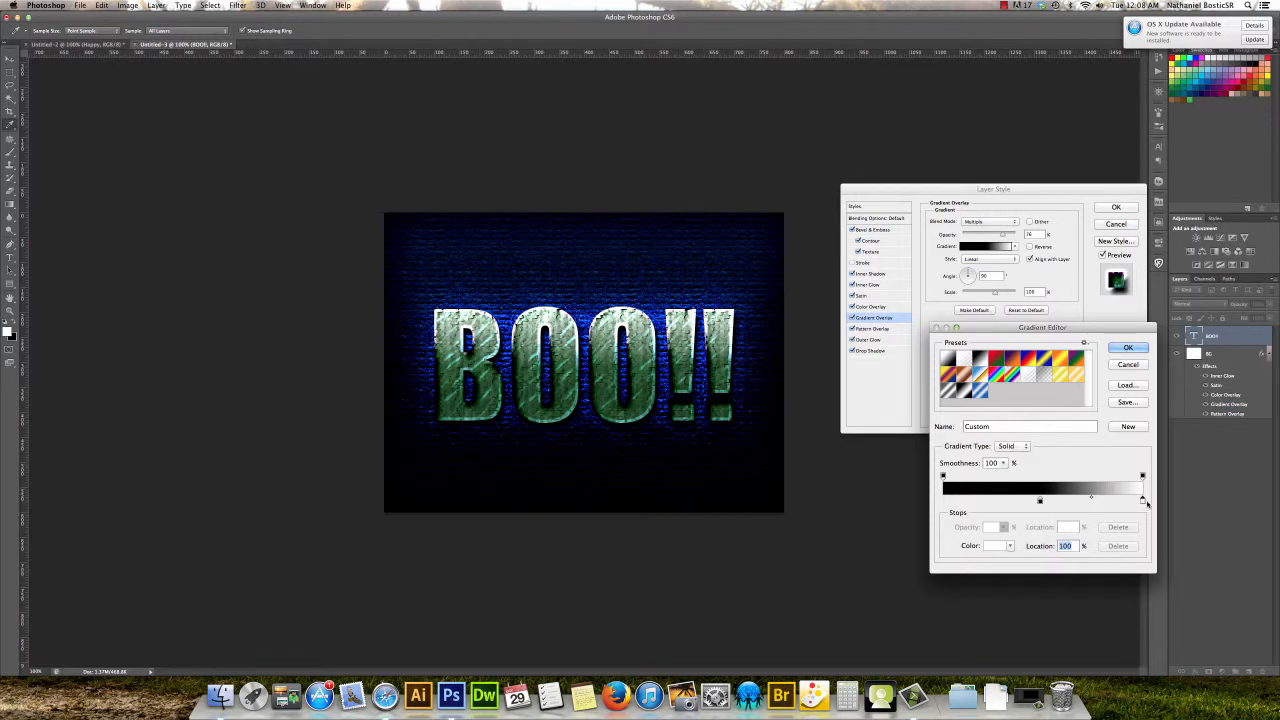
left_click_drag(1040, 501, 940, 503)
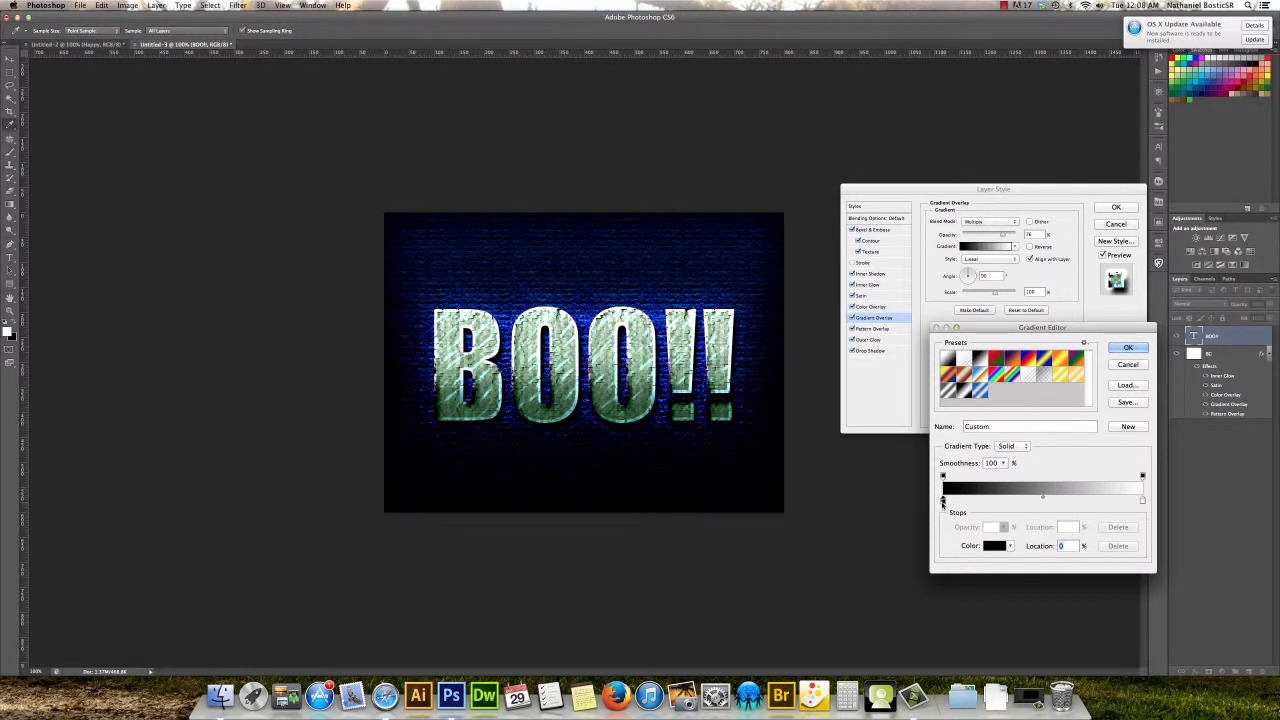
Change the gradient's starting colour stop from black to white.
double_click(943, 502)
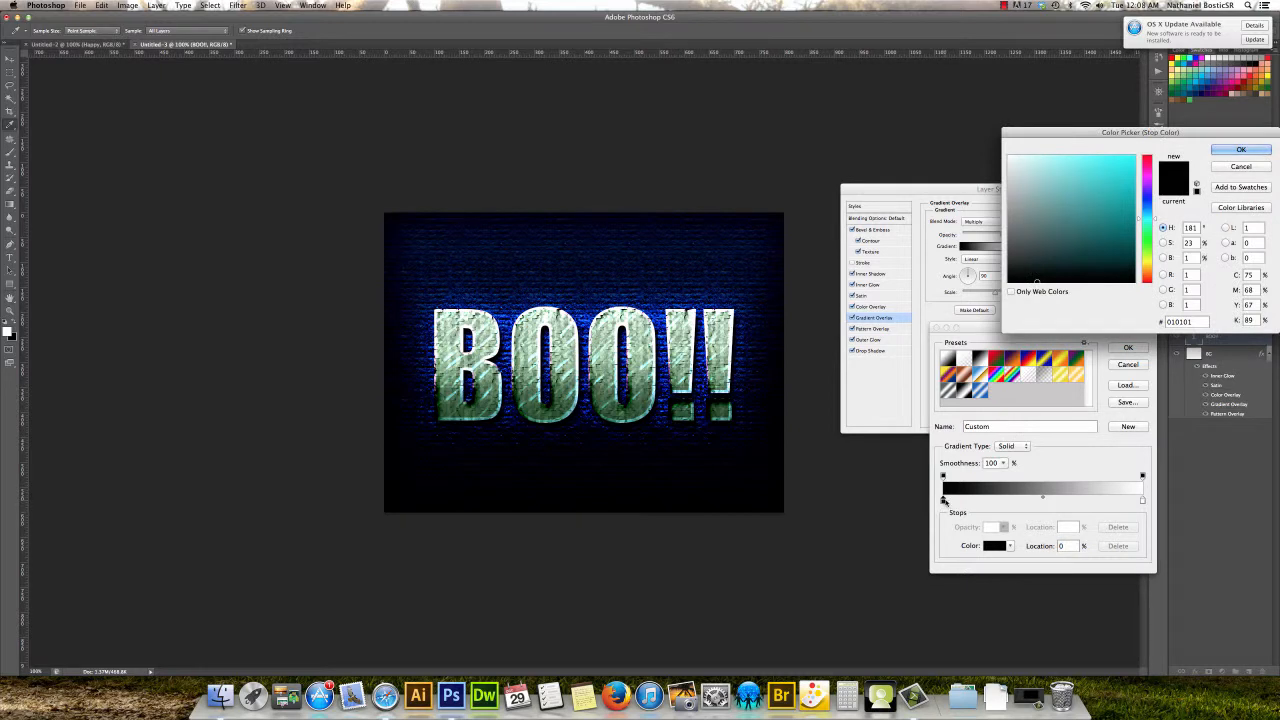
left_click_drag(1028, 185, 984, 136)
left_click(1240, 149)
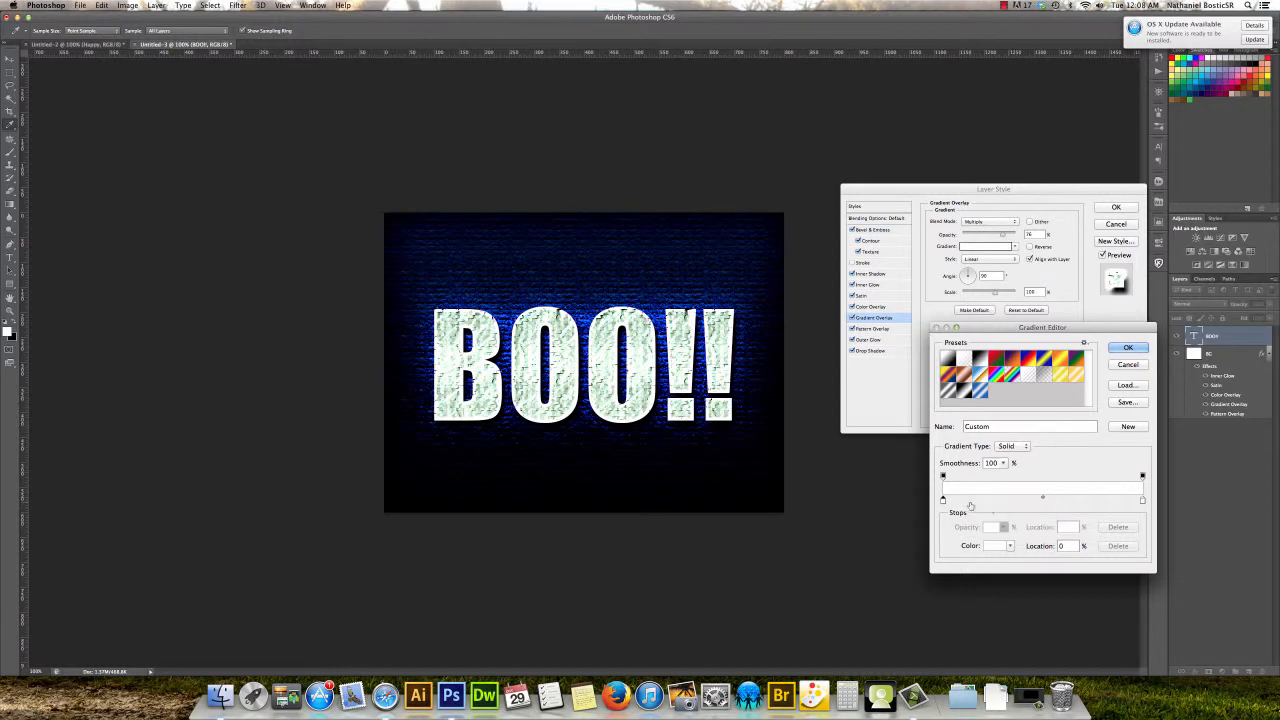
Add a black colour stop between the two white stops and place it at about 49%.
left_click(1020, 500)
double_click(1020, 500)
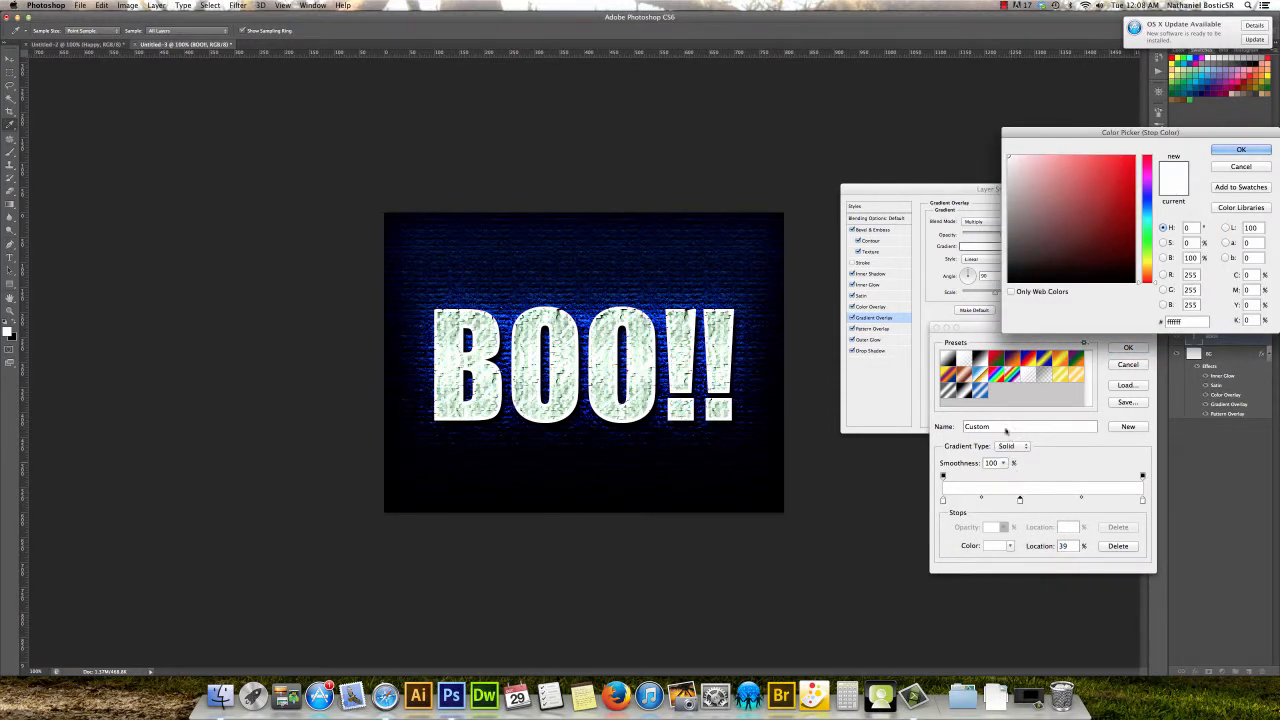
left_click_drag(1040, 272, 985, 298)
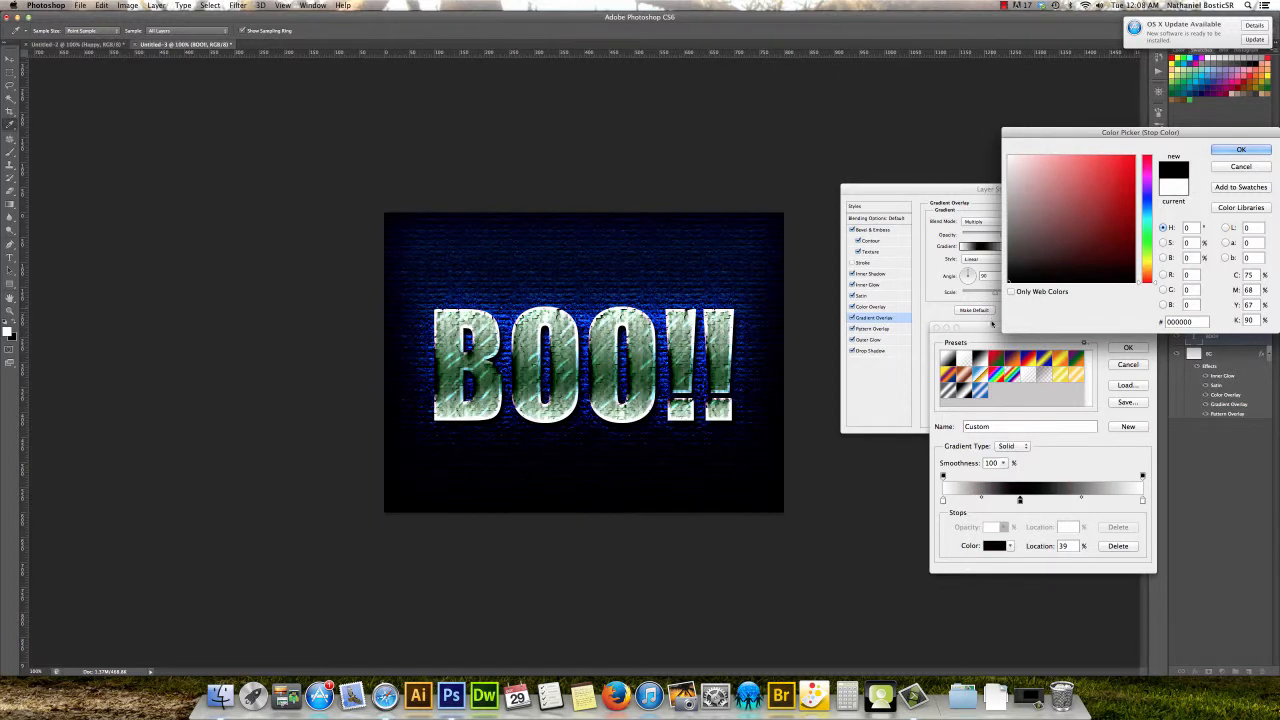
key("Return")
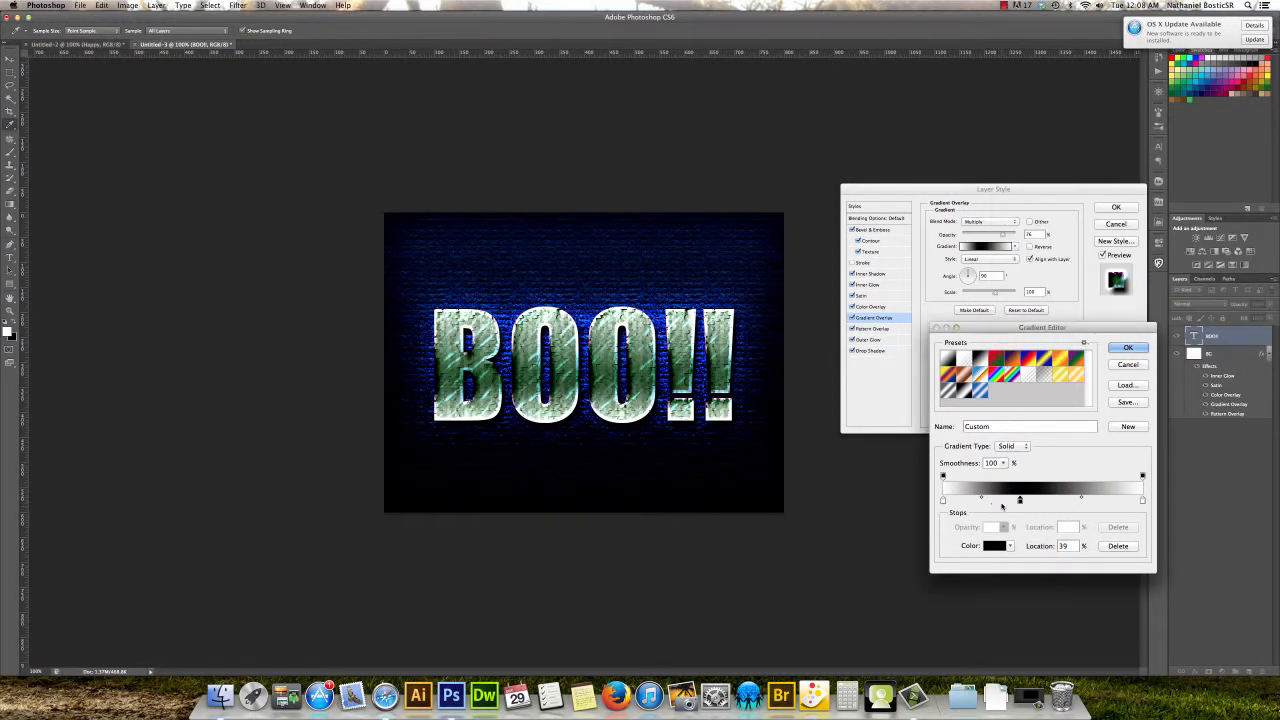
left_click_drag(1019, 502, 1041, 502)
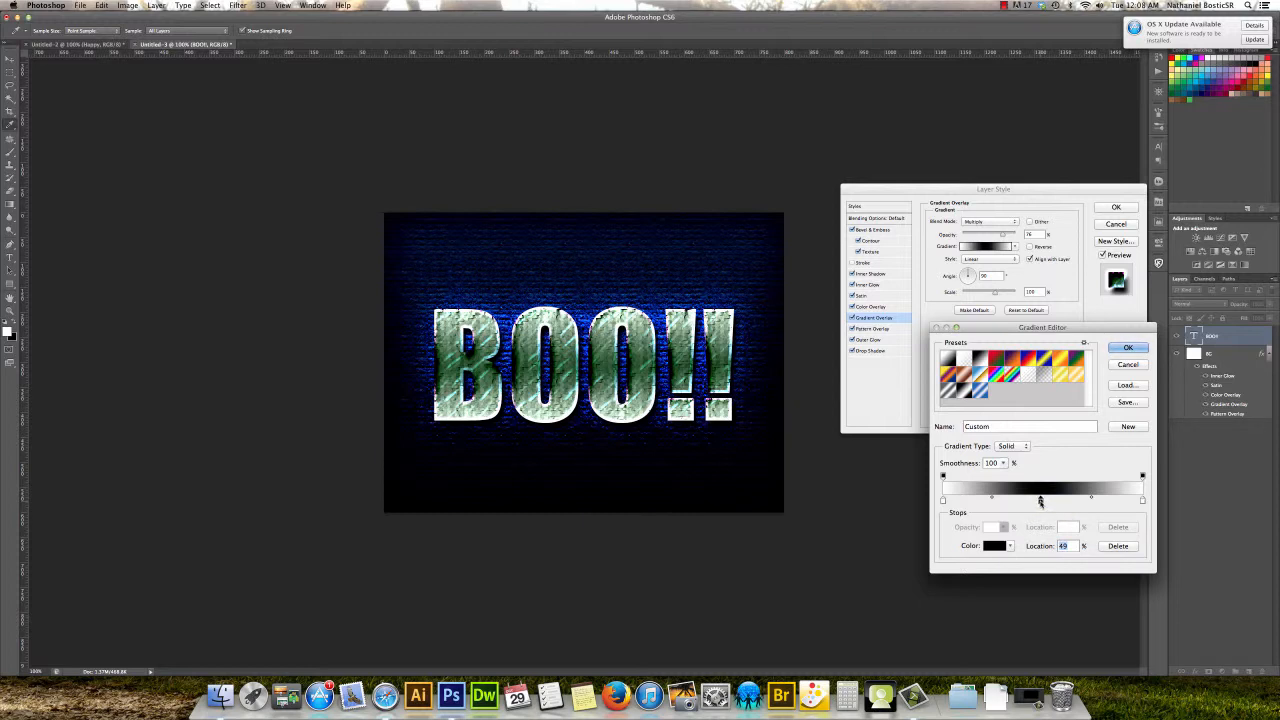
Try a white middle stop with black at the gradient's ends, cancelling the colour change of the starting stop.
mouse_move(1041, 502)
left_mouse_down()
mouse_move(1149, 503)
mouse_move(1041, 503)
left_mouse_up()
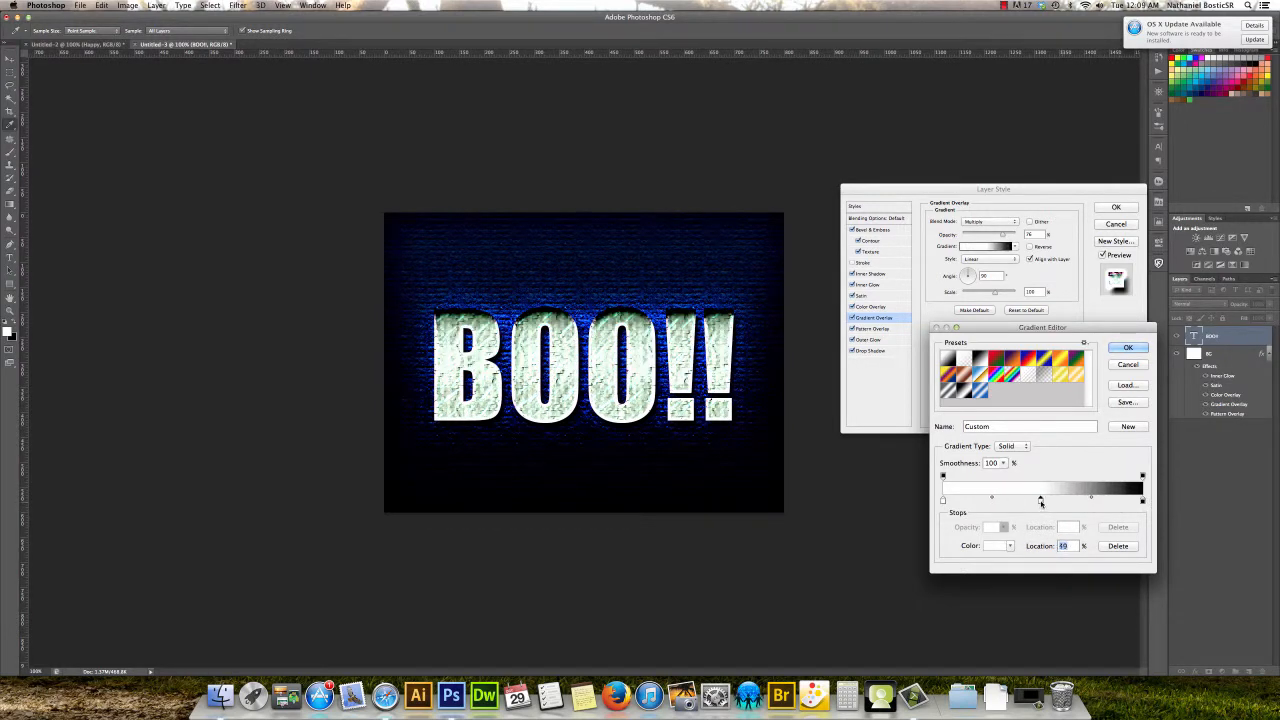
double_click(942, 500)
left_click_drag(1004, 227, 1000, 294)
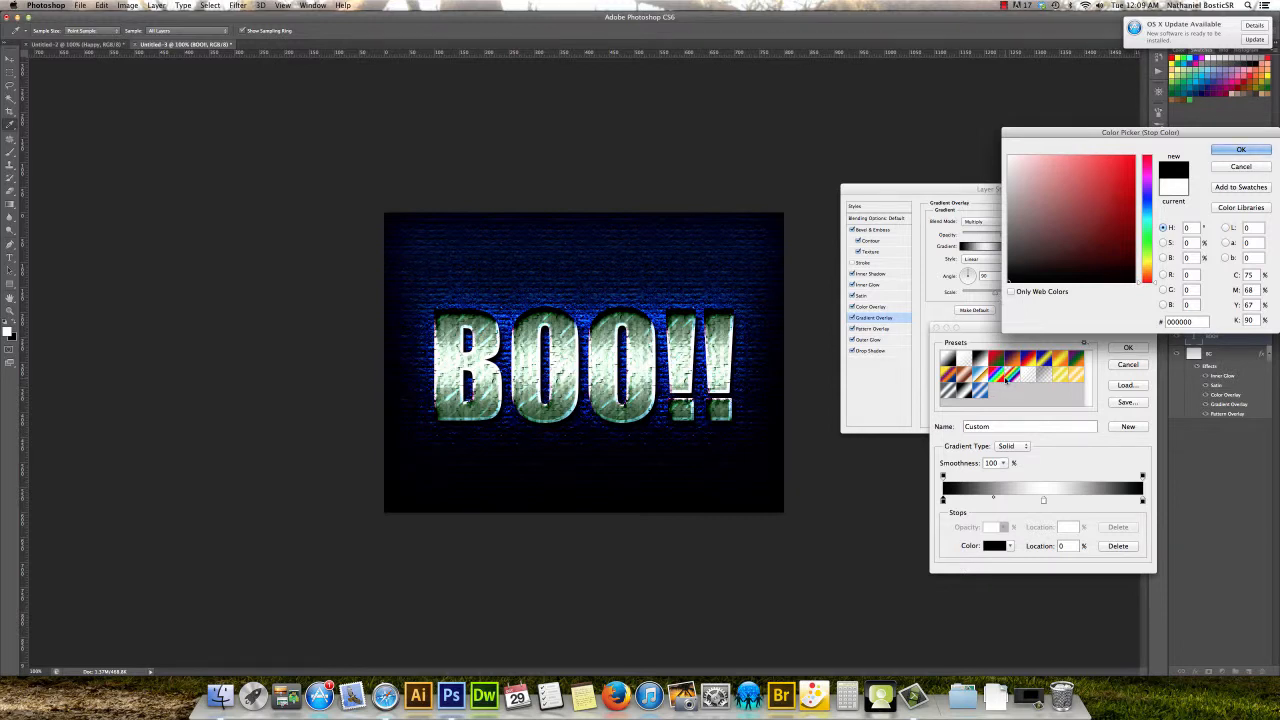
left_click(1230, 168)
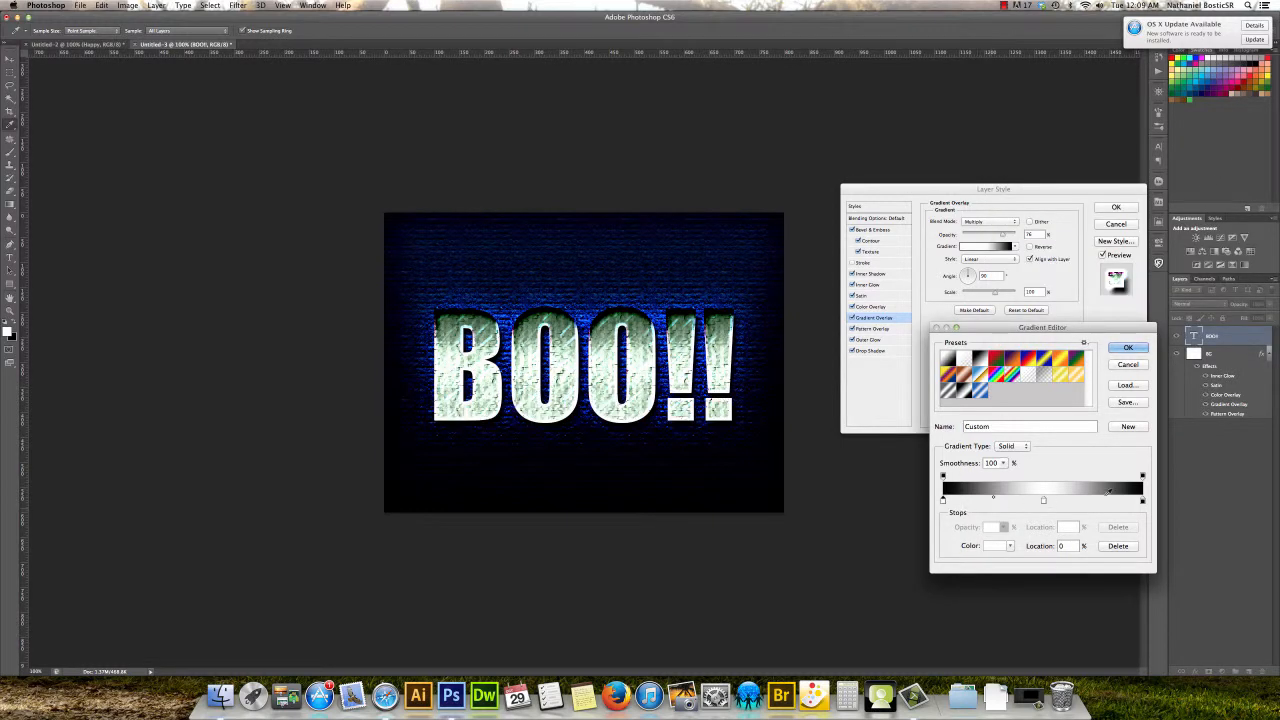
Put the white stop back at the gradient's end and the black stop in the middle at location 51%.
mouse_move(1142, 501)
left_mouse_down()
mouse_move(1034, 502)
mouse_move(1142, 502)
left_mouse_up()
left_click_drag(1032, 502, 1044, 501)
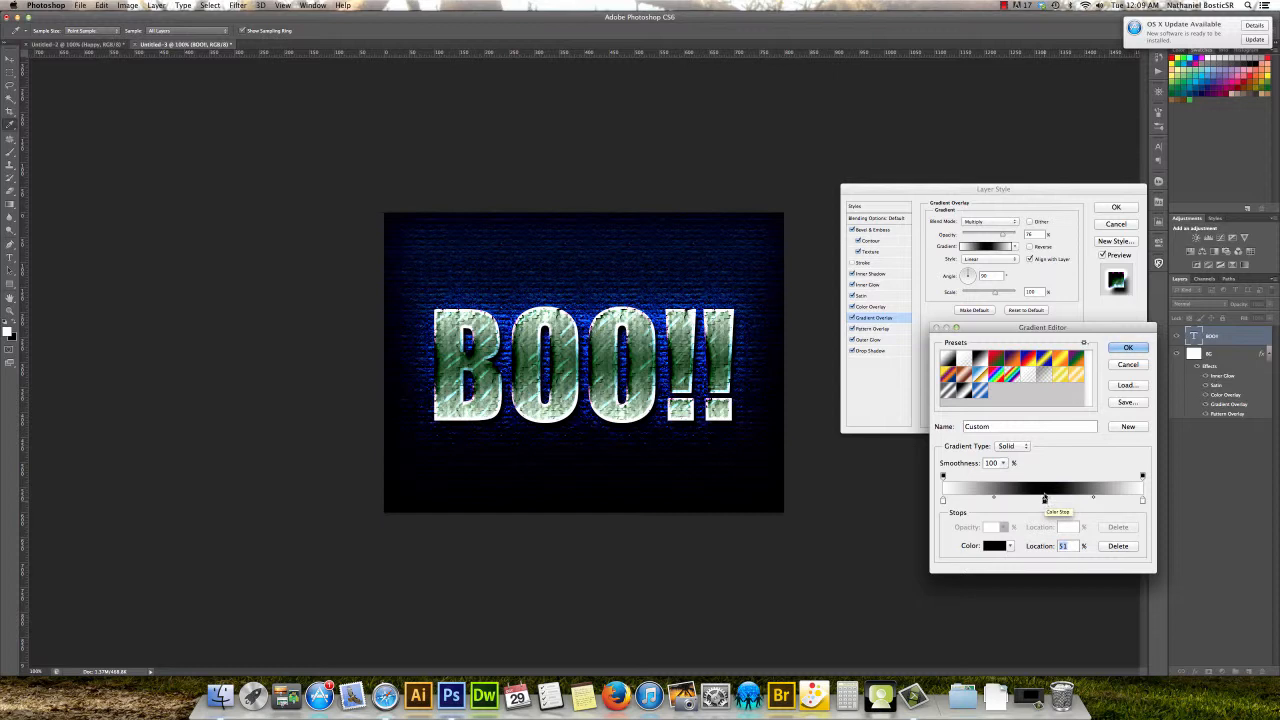
Accept the edited gradient and rotate the gradient overlay to an angle of about -90°.
left_click(1127, 348)
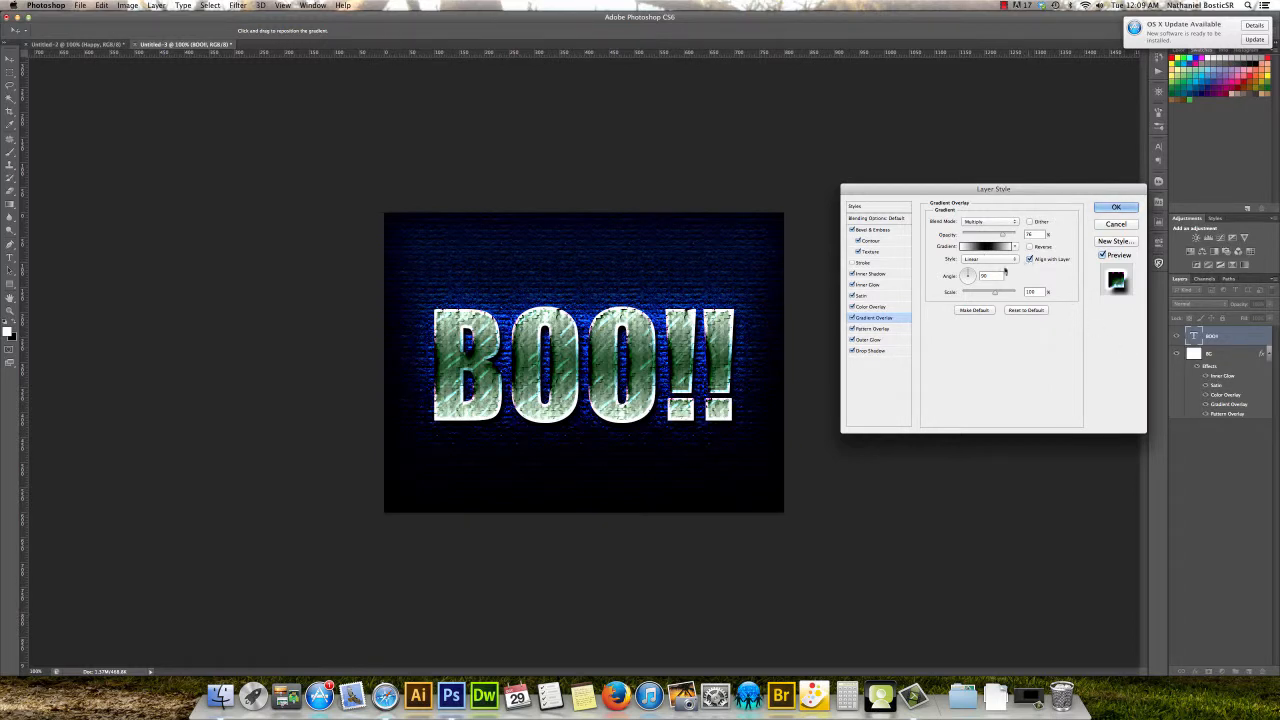
left_click(960, 272)
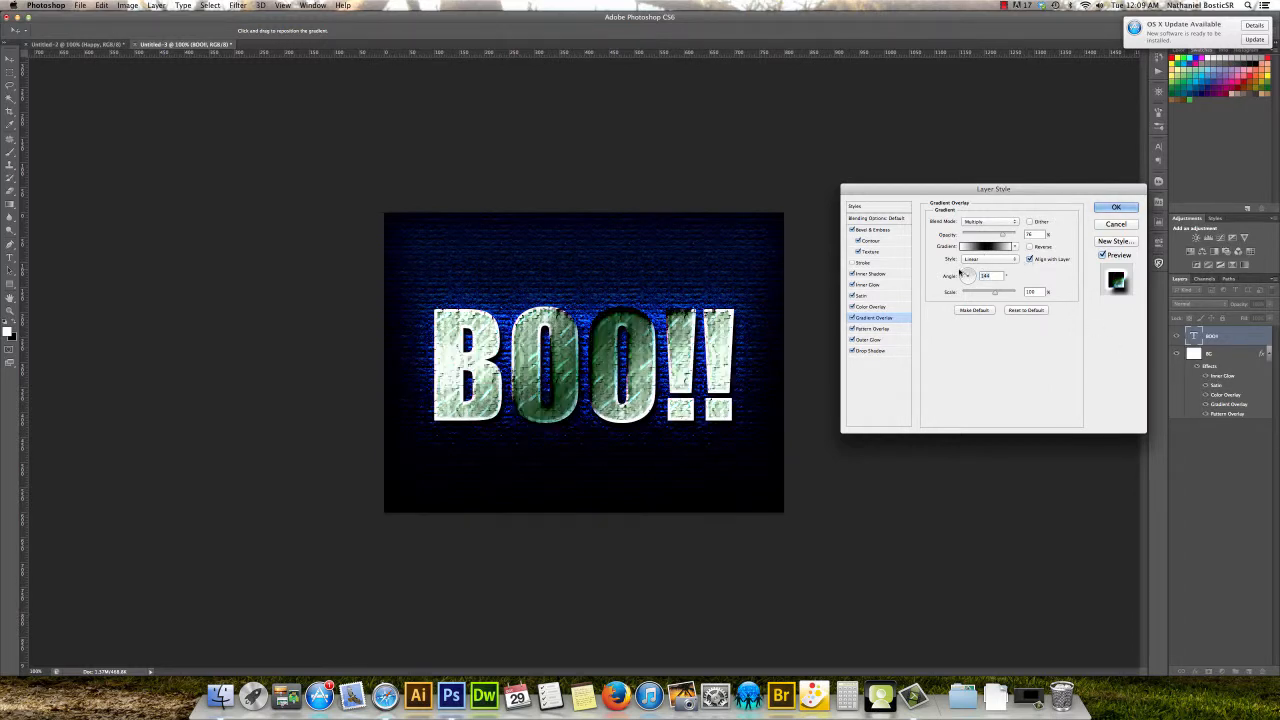
left_click_drag(960, 272, 956, 278)
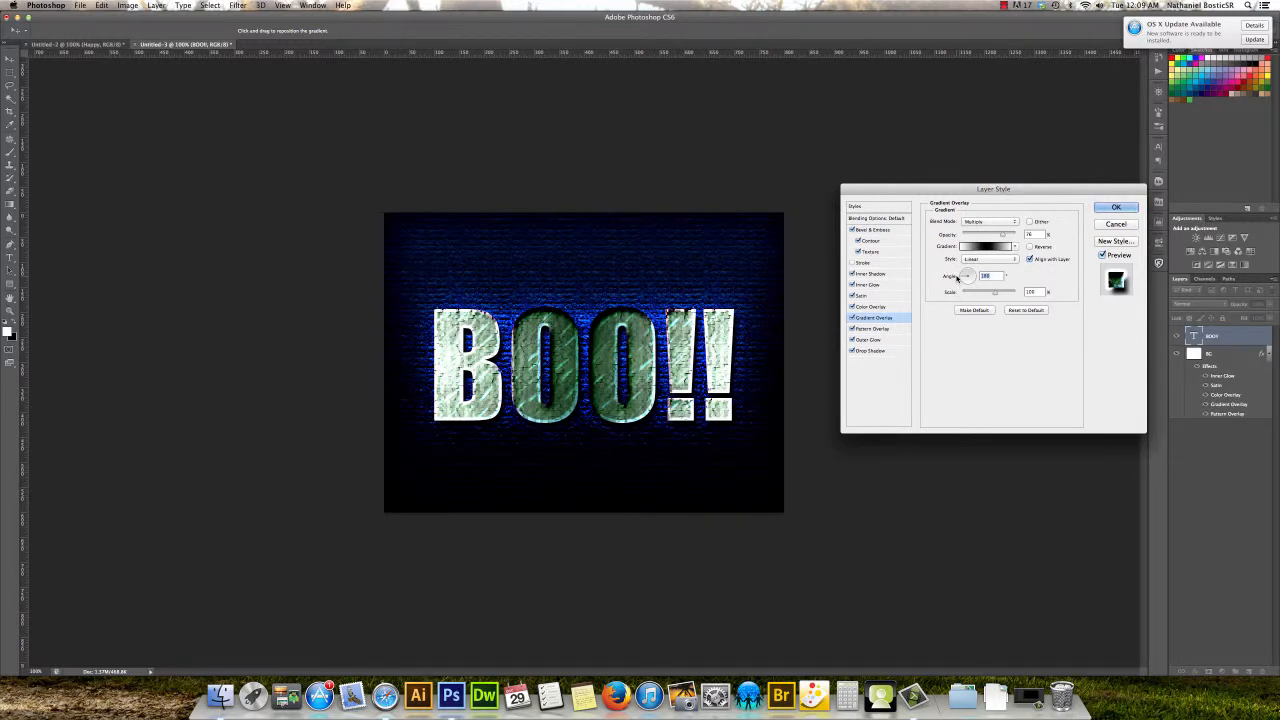
left_click_drag(960, 276, 969, 290)
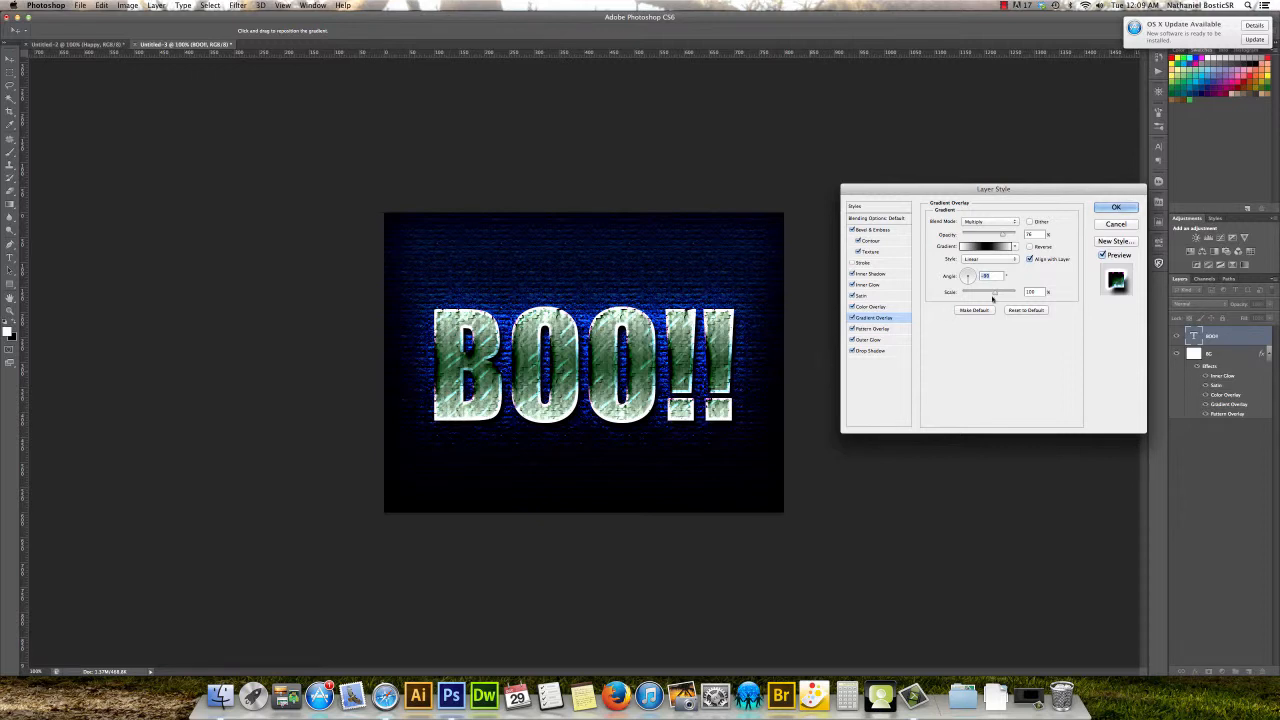
Increase the gradient overlay's scale to about 137%.
mouse_move(994, 296)
left_mouse_down()
mouse_move(1005, 294)
mouse_move(962, 296)
mouse_move(987, 294)
left_mouse_up()
left_click_drag(986, 294, 1010, 294)
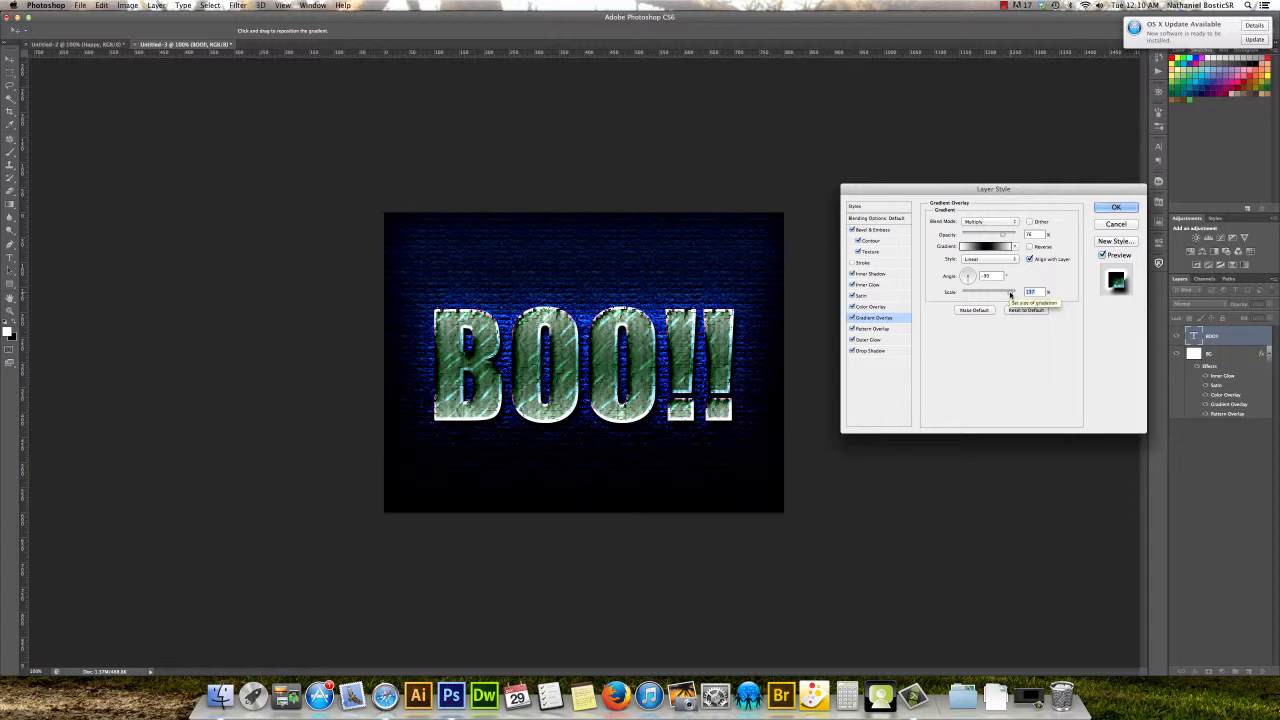
double_click(1031, 291)
Add a thin black stroke to the BOO!! text, compare the Inside and Center positions, and keep it at Center.
left_click(864, 263)
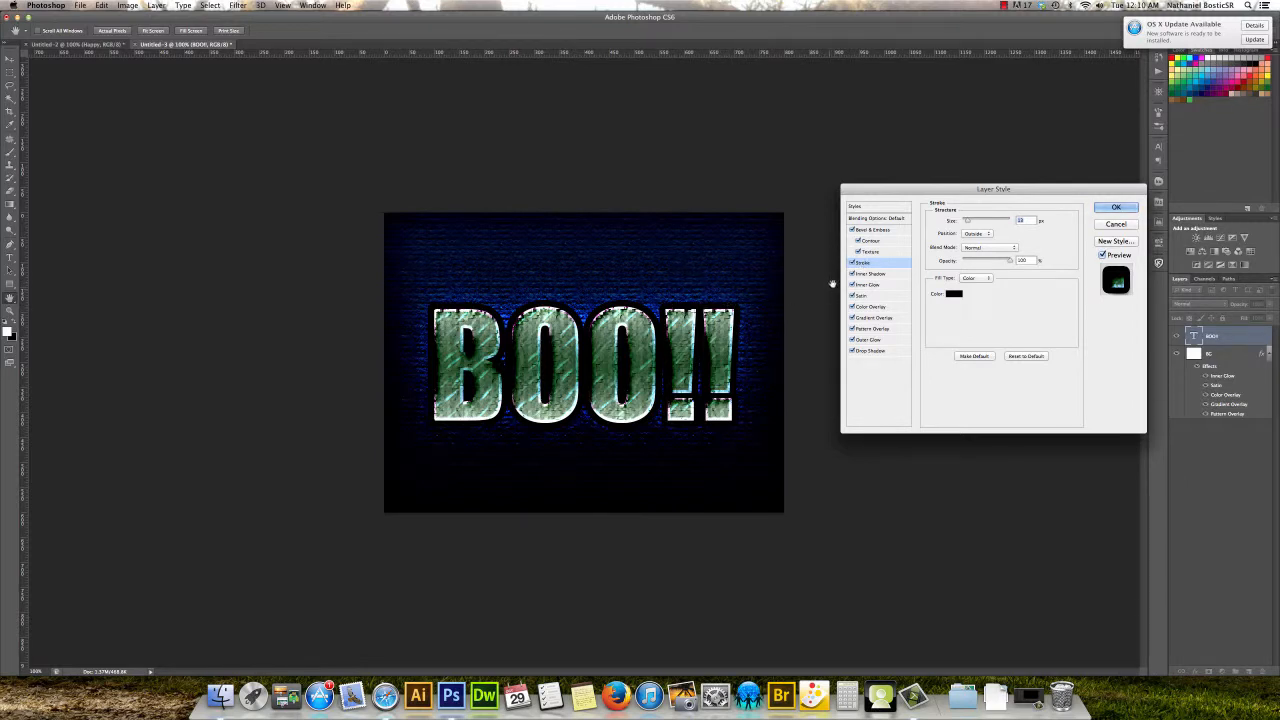
left_click_drag(967, 222, 965, 222)
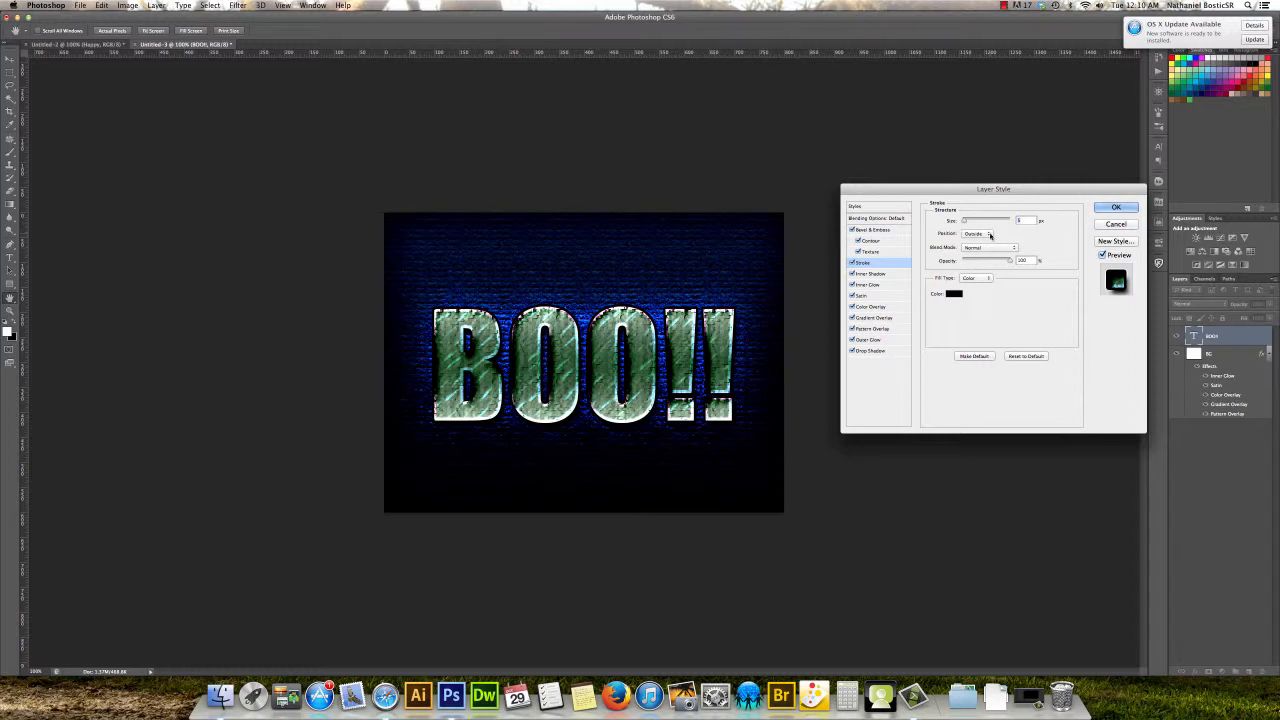
left_click(989, 234)
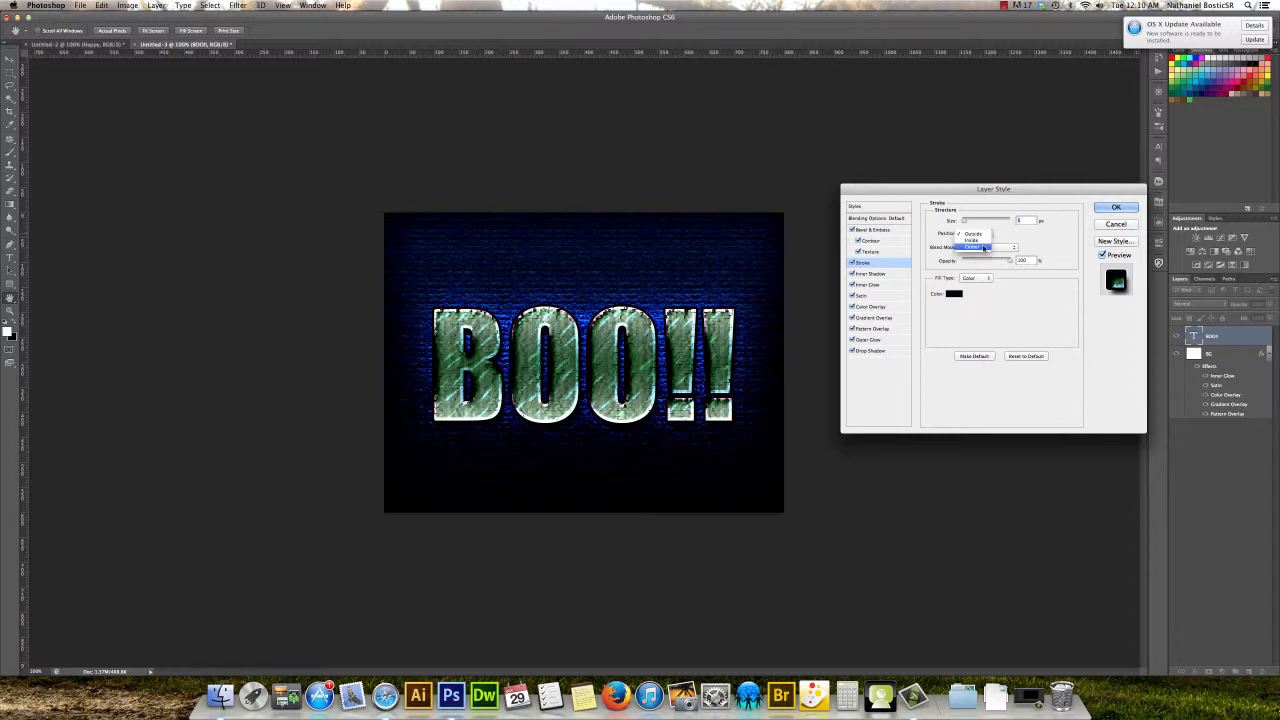
left_click(984, 247)
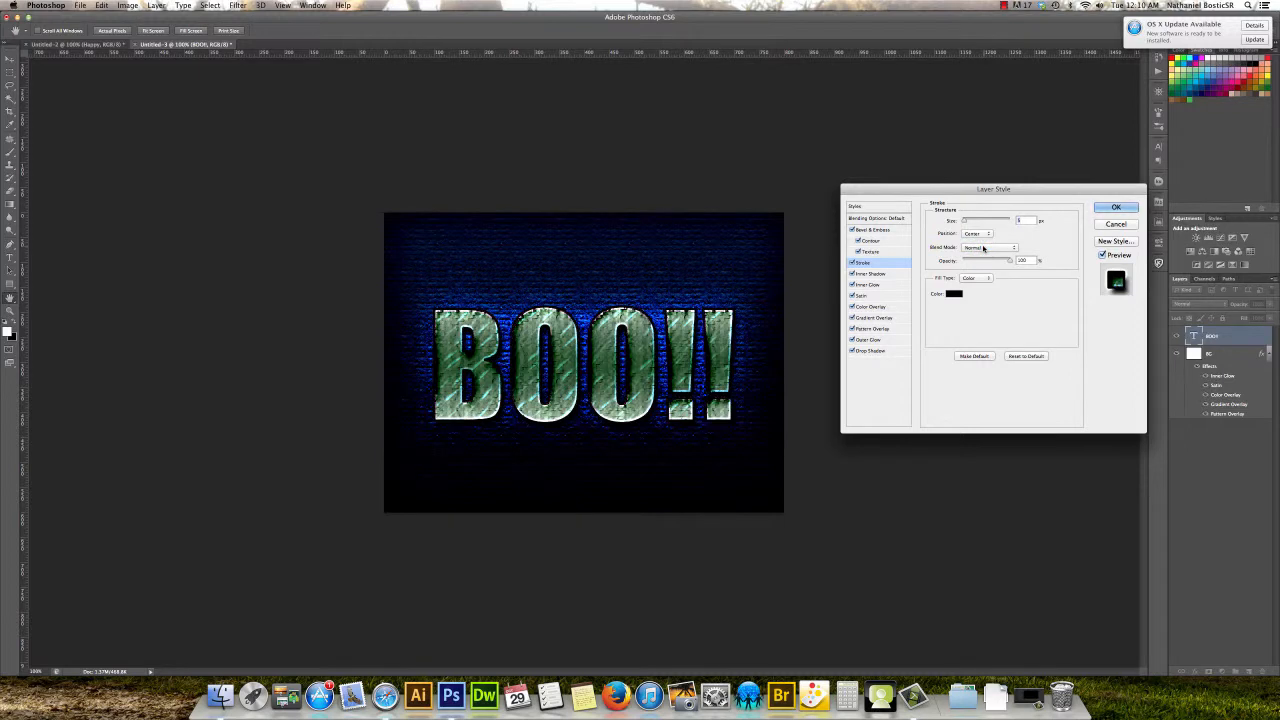
left_click(985, 233)
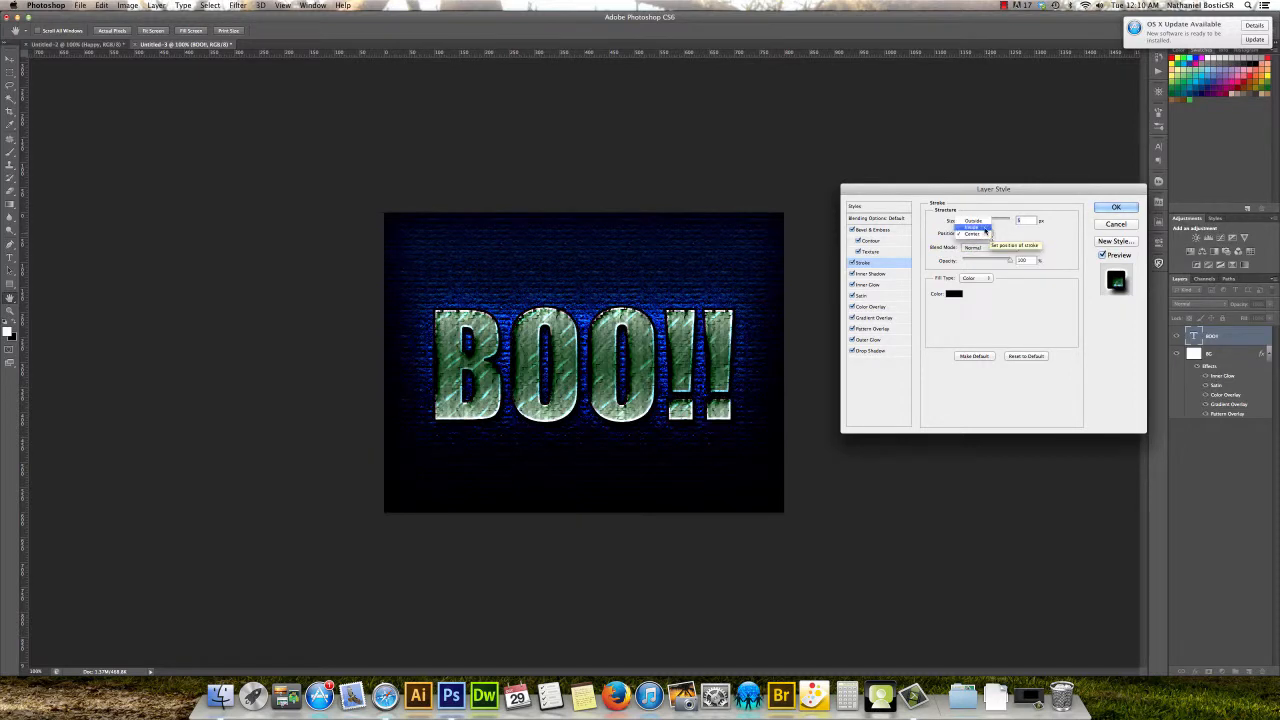
left_click(986, 229)
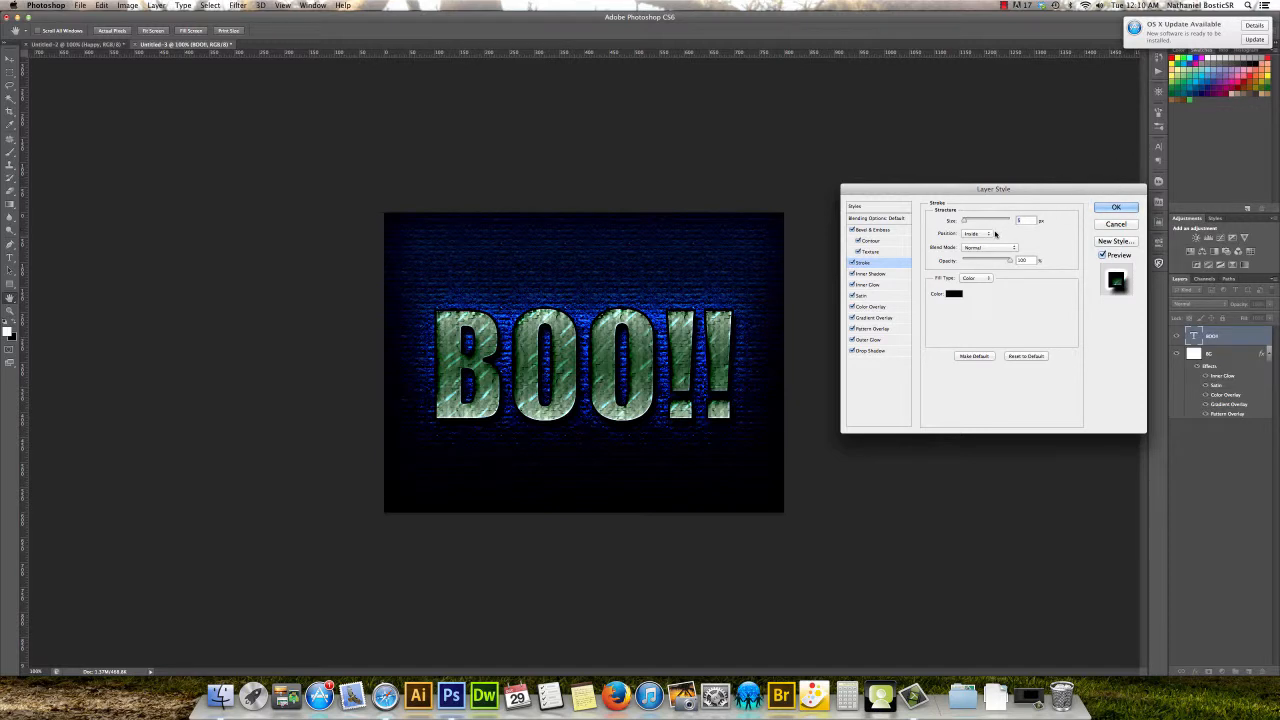
left_click(986, 234)
left_click(985, 241)
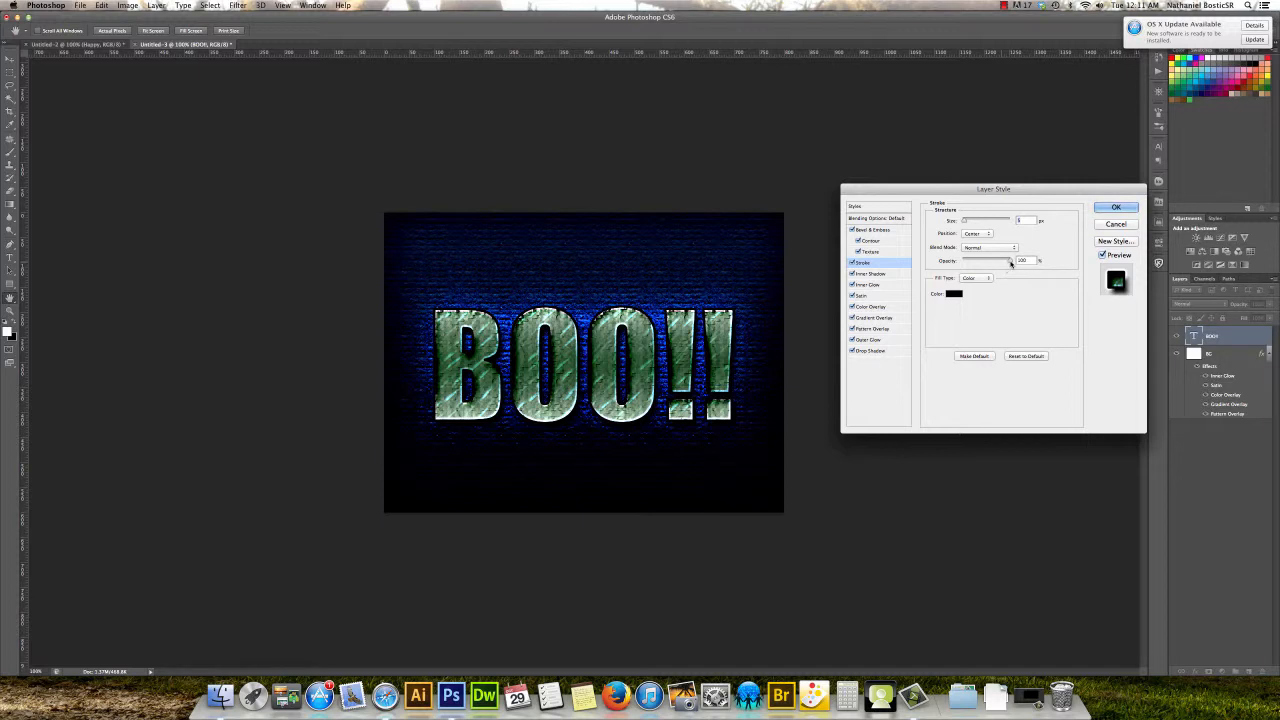
Lower the stroke's opacity to about 32% and set its fill type to Pattern.
left_click_drag(1010, 262, 964, 263)
left_click_drag(963, 263, 977, 262)
left_click(989, 277)
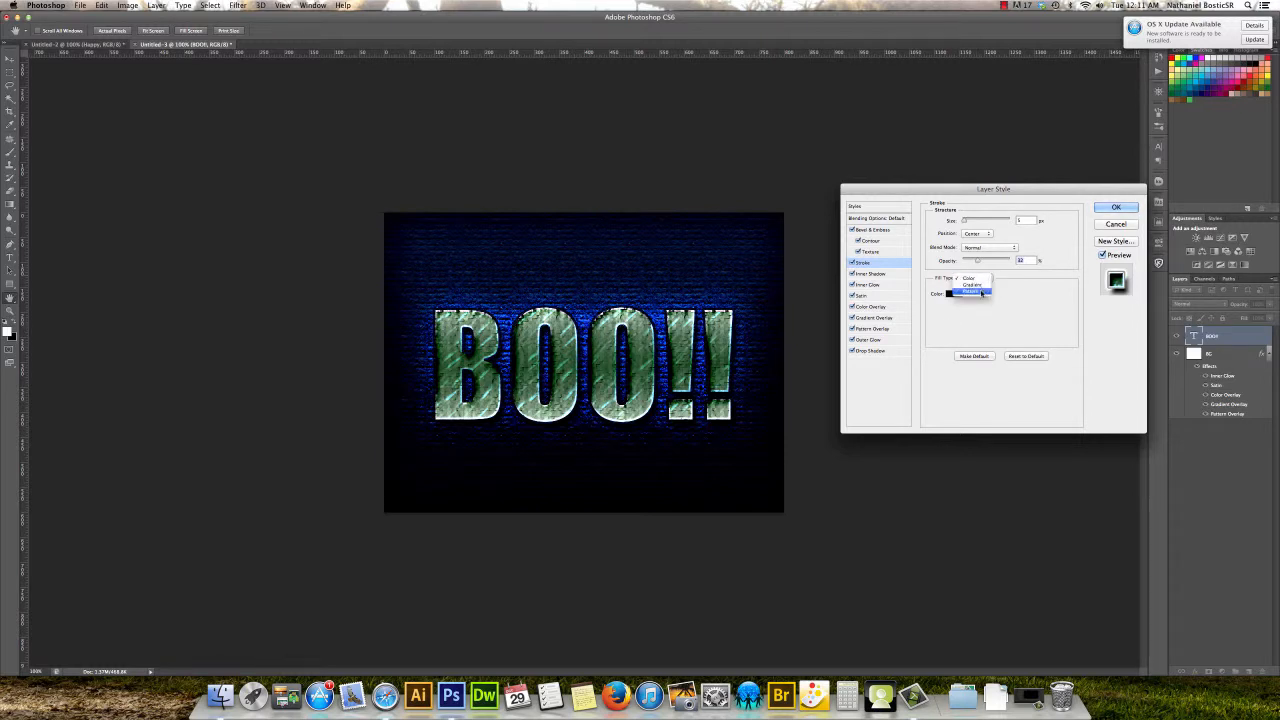
left_click(981, 292)
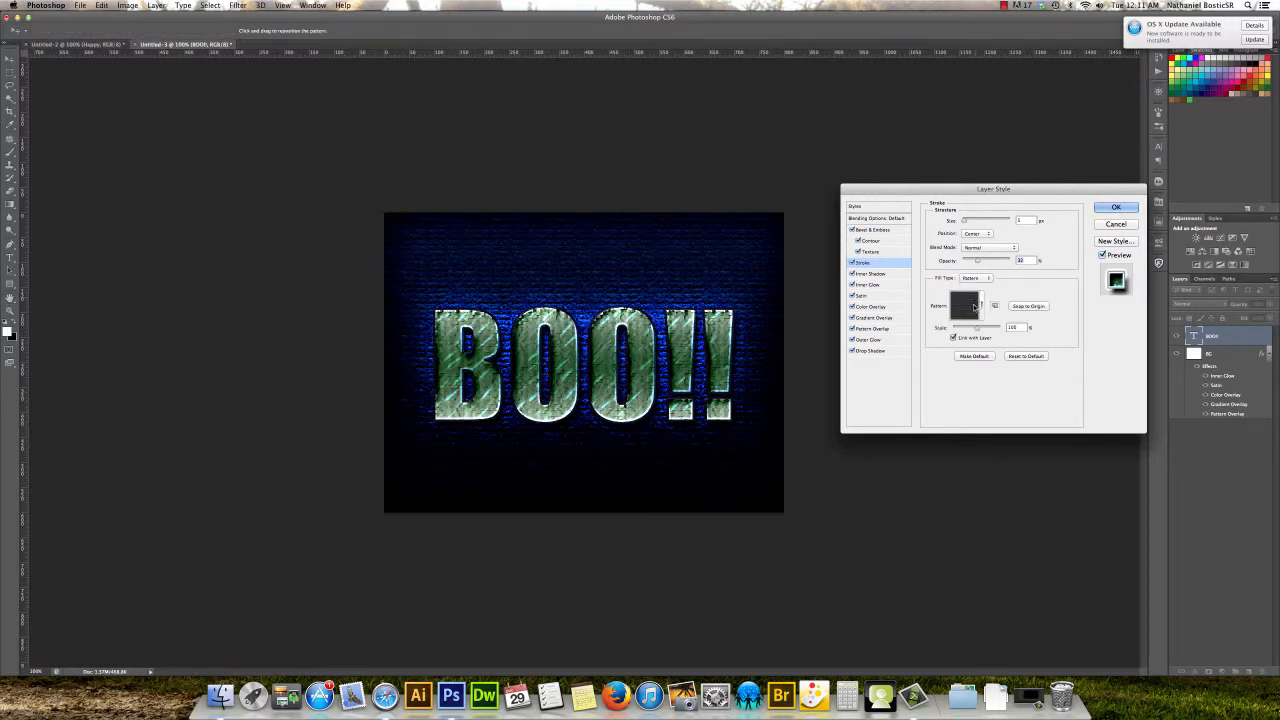
Try the available patterns on the stroke one after another, up to the last dark purple-blue one.
left_click(980, 305)
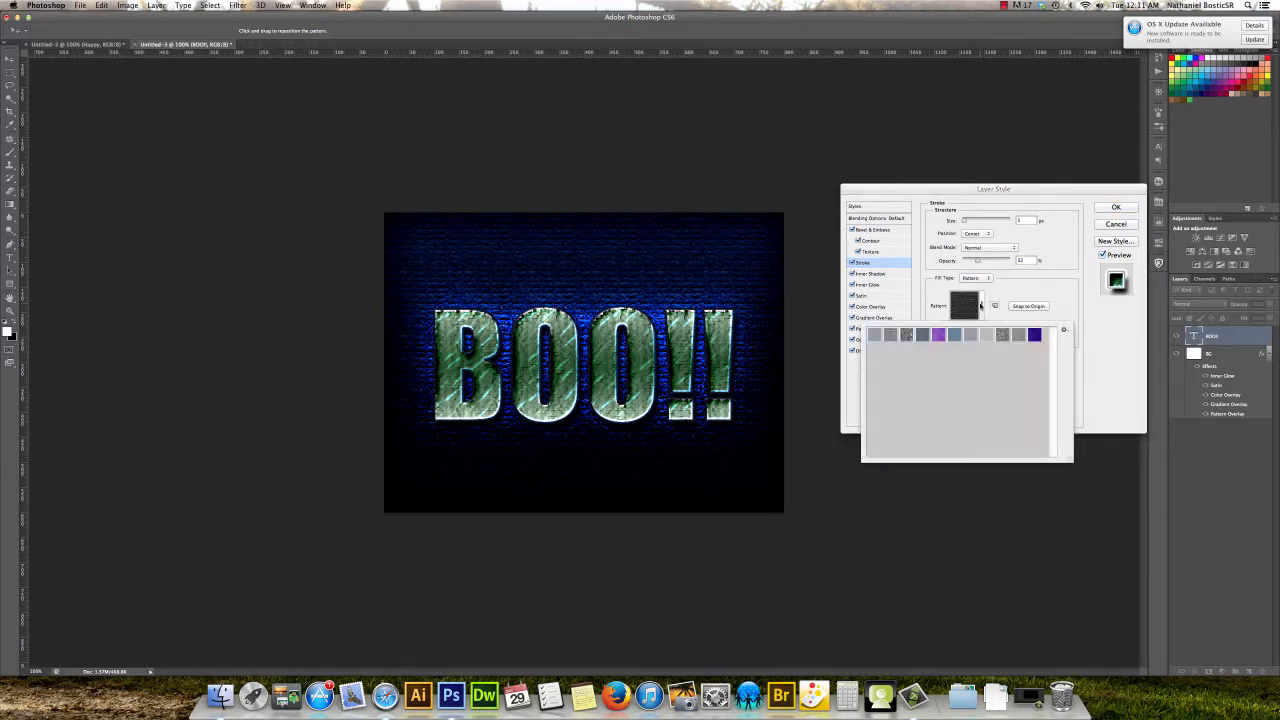
left_click(919, 336)
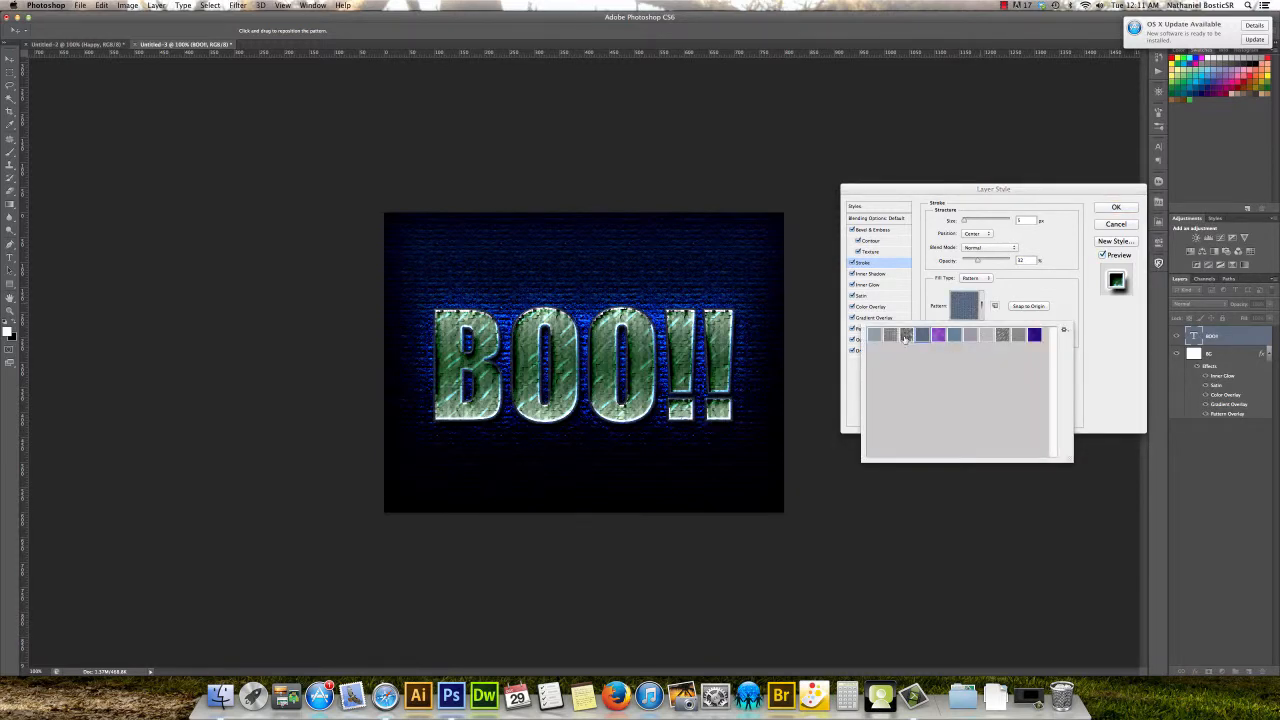
left_click(873, 336)
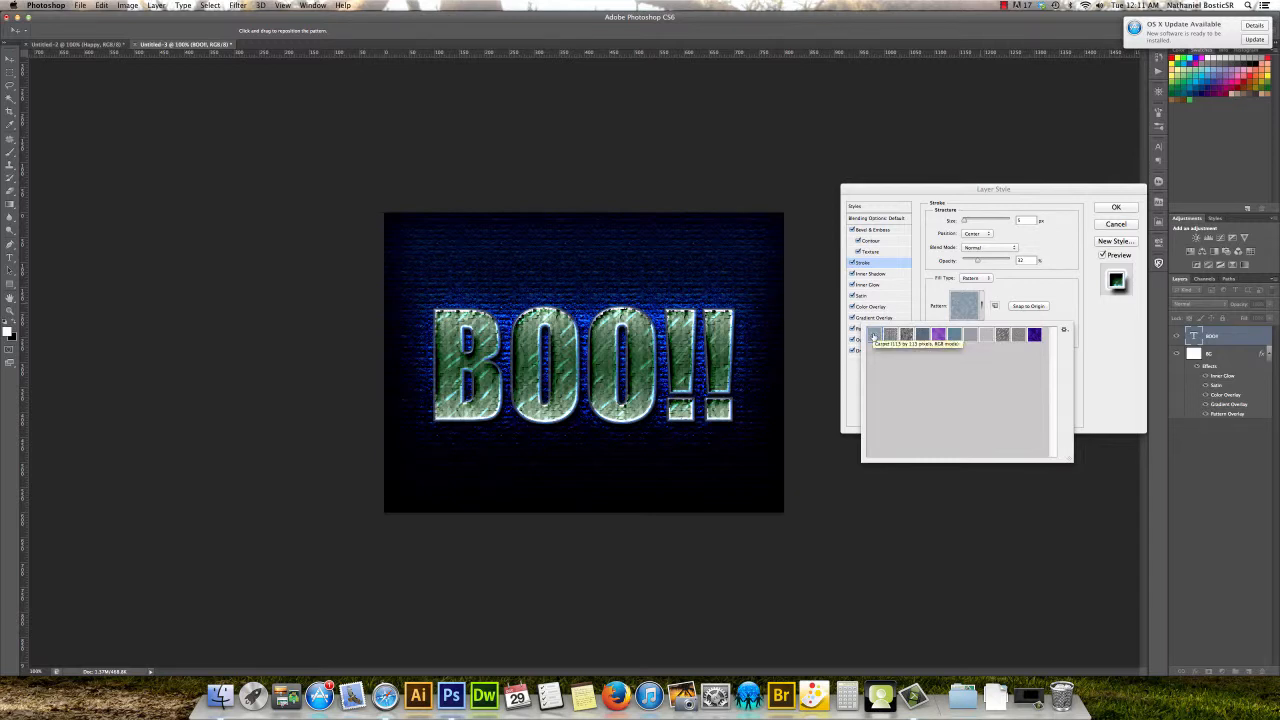
left_click(873, 337)
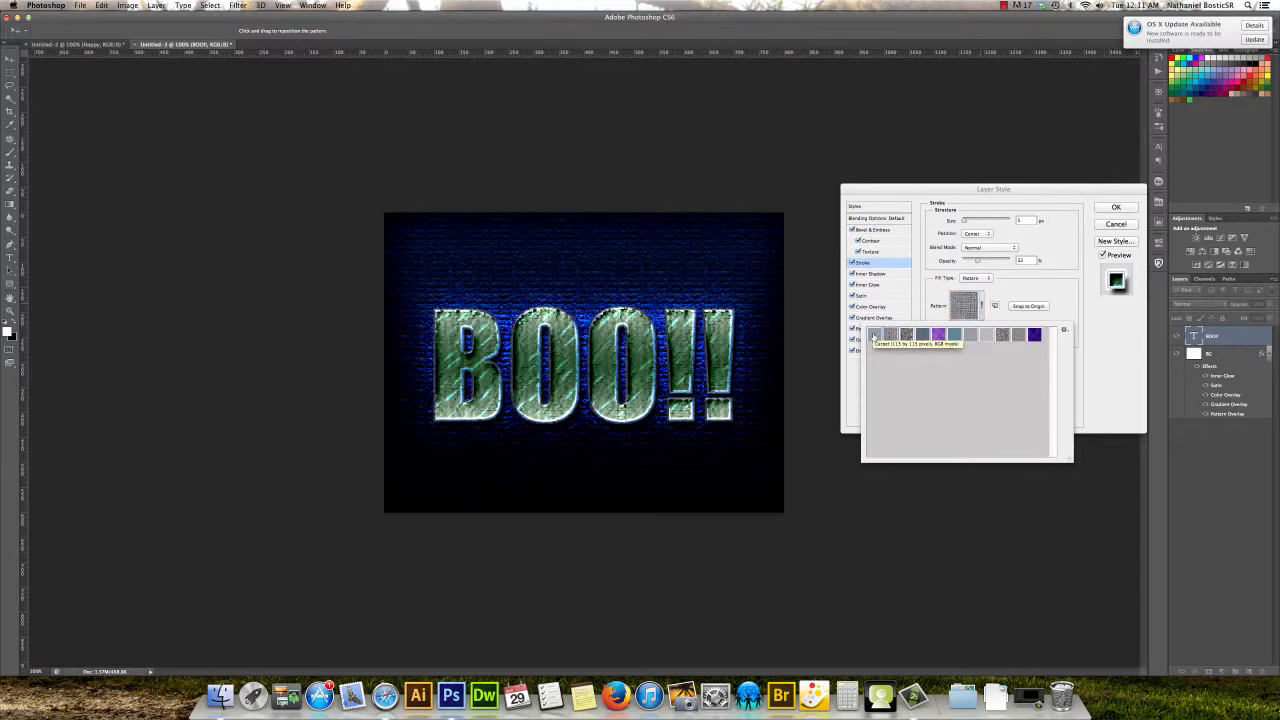
key("Right")
key("Right")
key("Right")
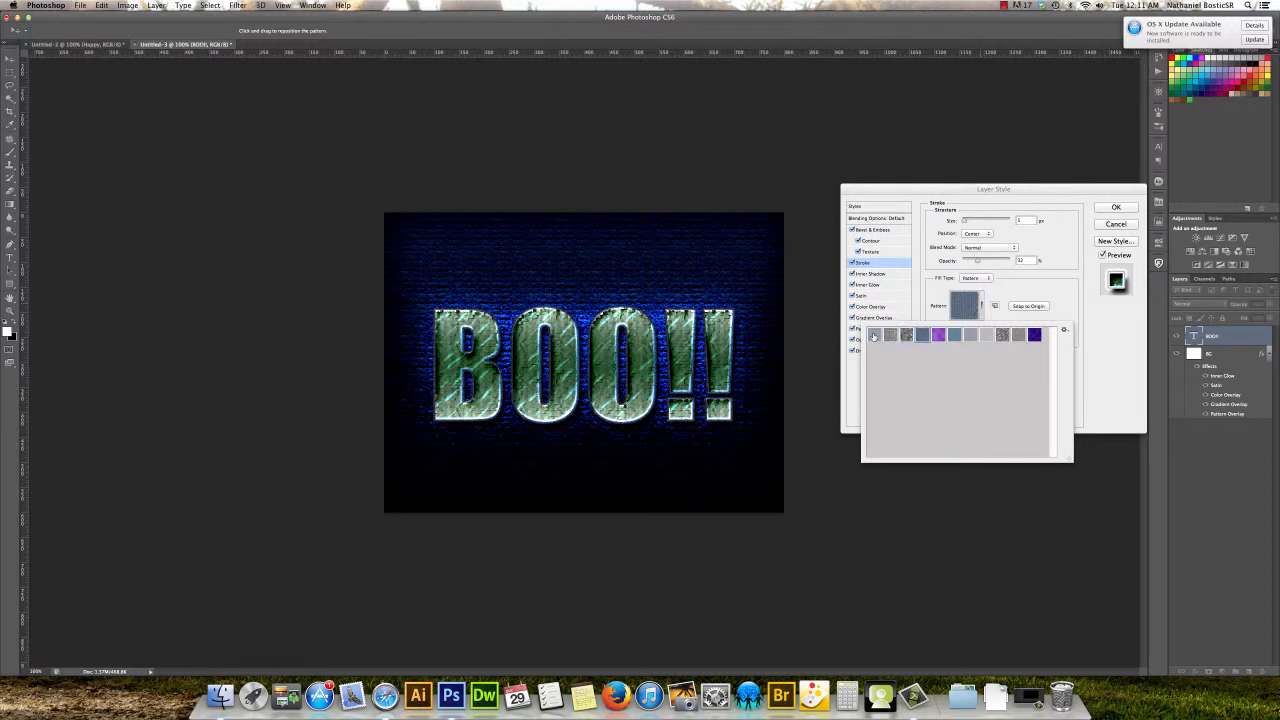
key("Right")
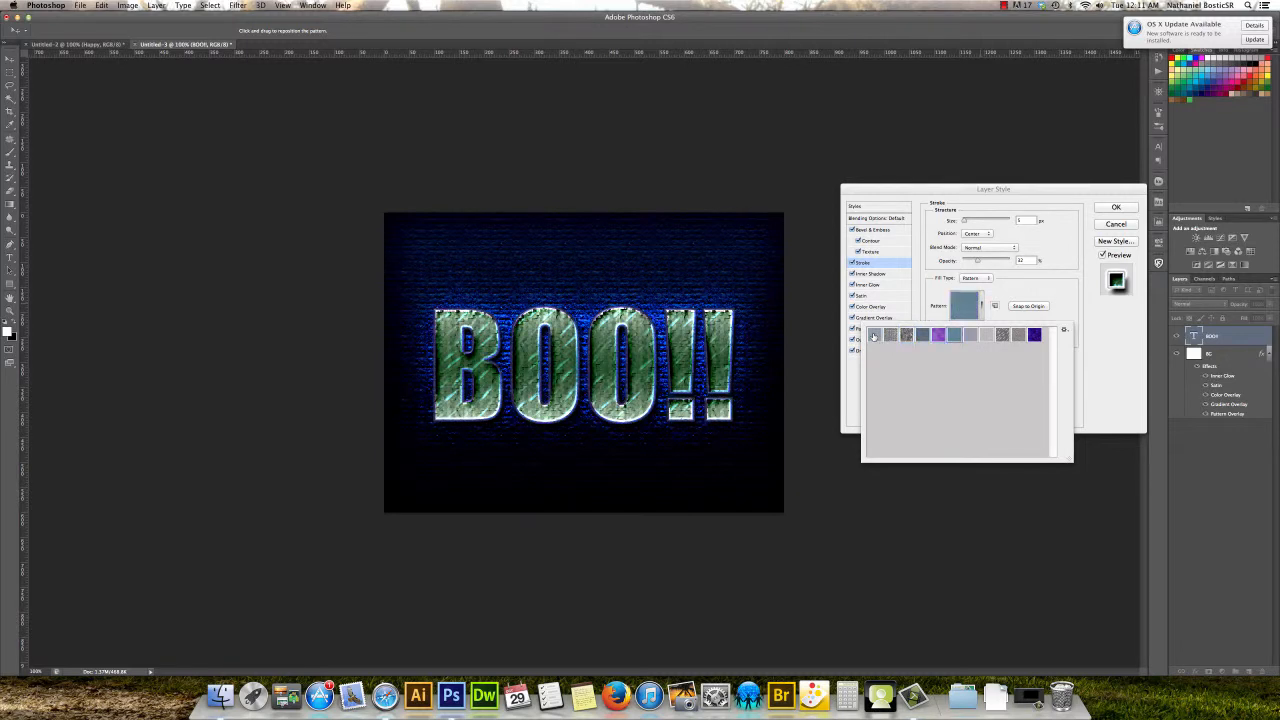
key("Right")
key("Right")
key("Right")
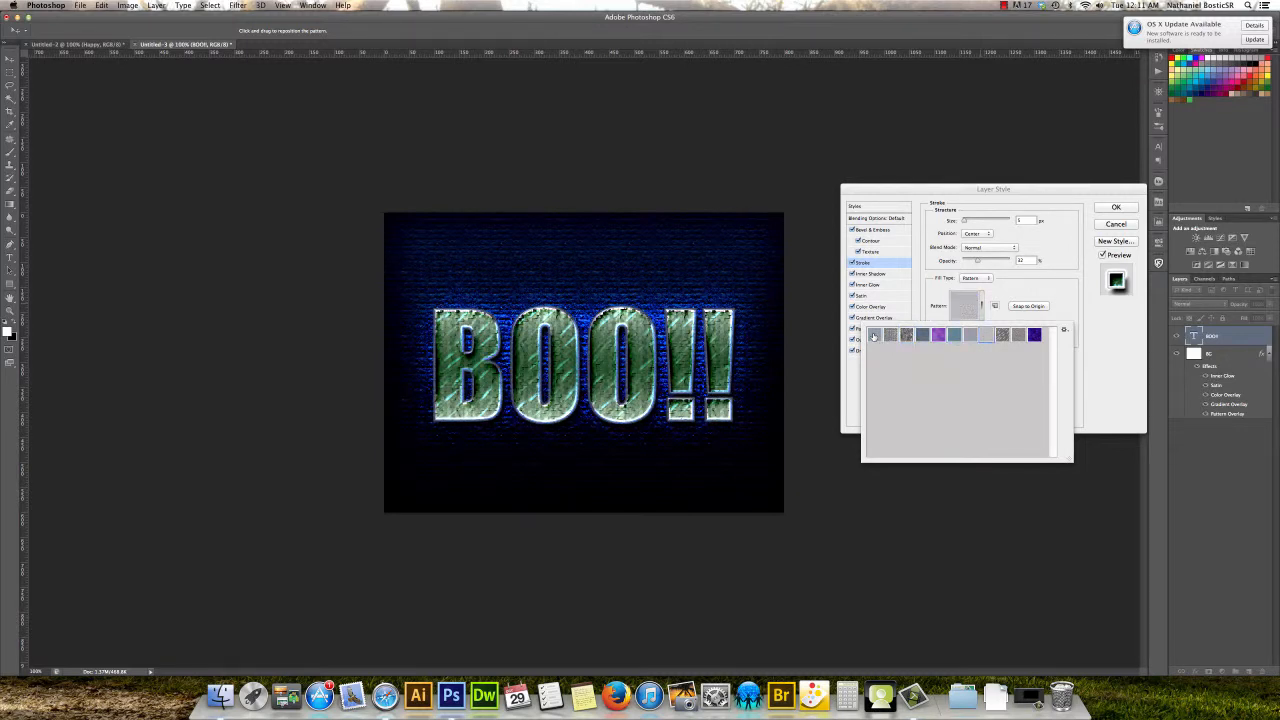
key("Right")
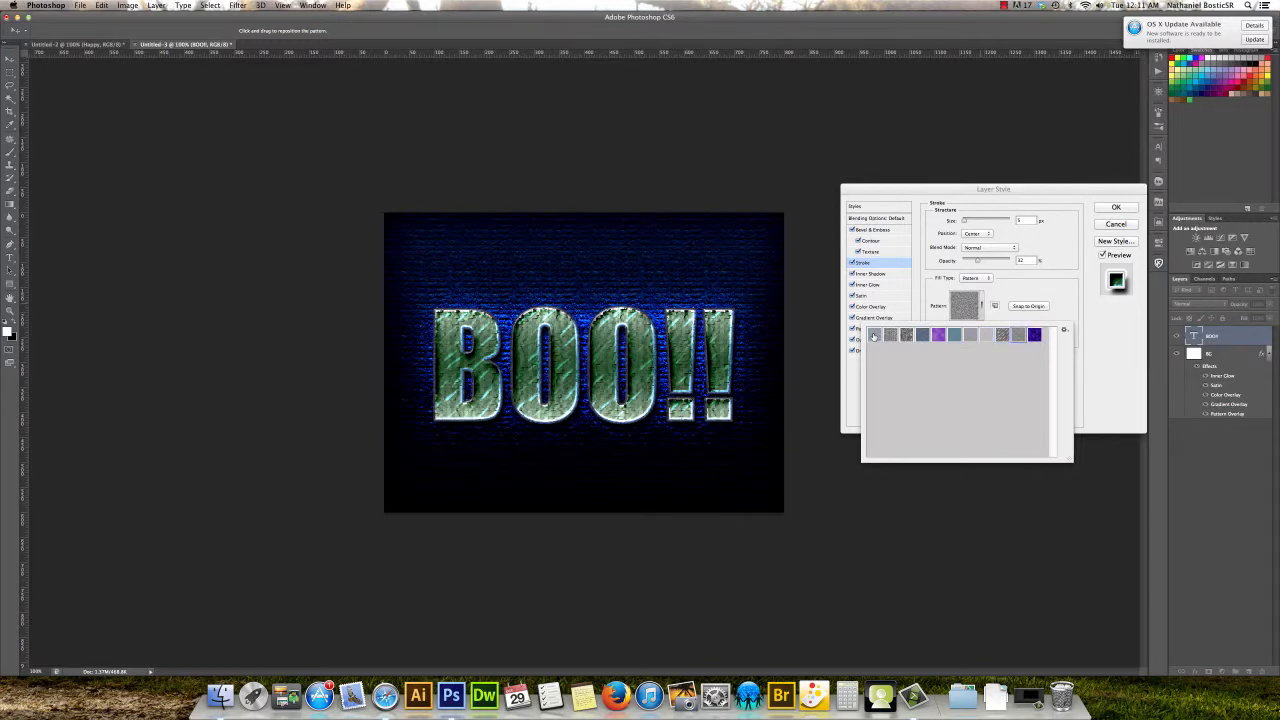
key("Right")
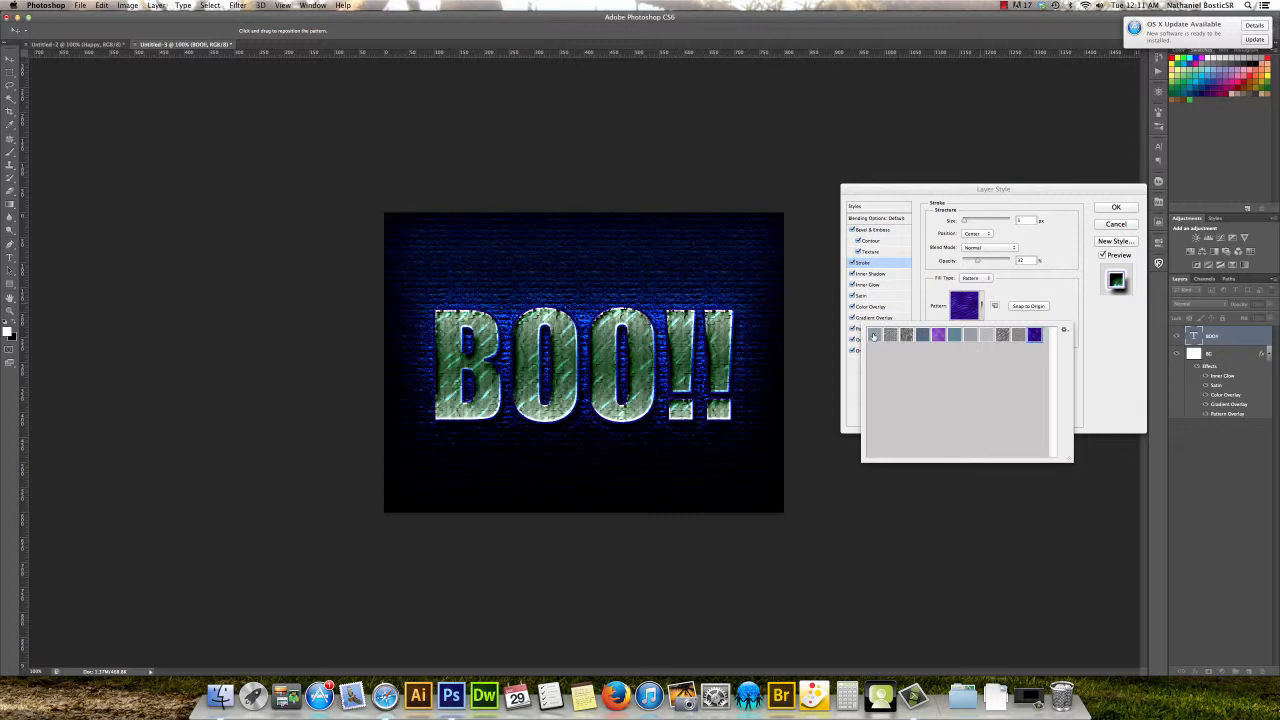
Choose the second, grey pattern for the stroke, adjust its scale slightly, and apply the layer style.
key("Left")
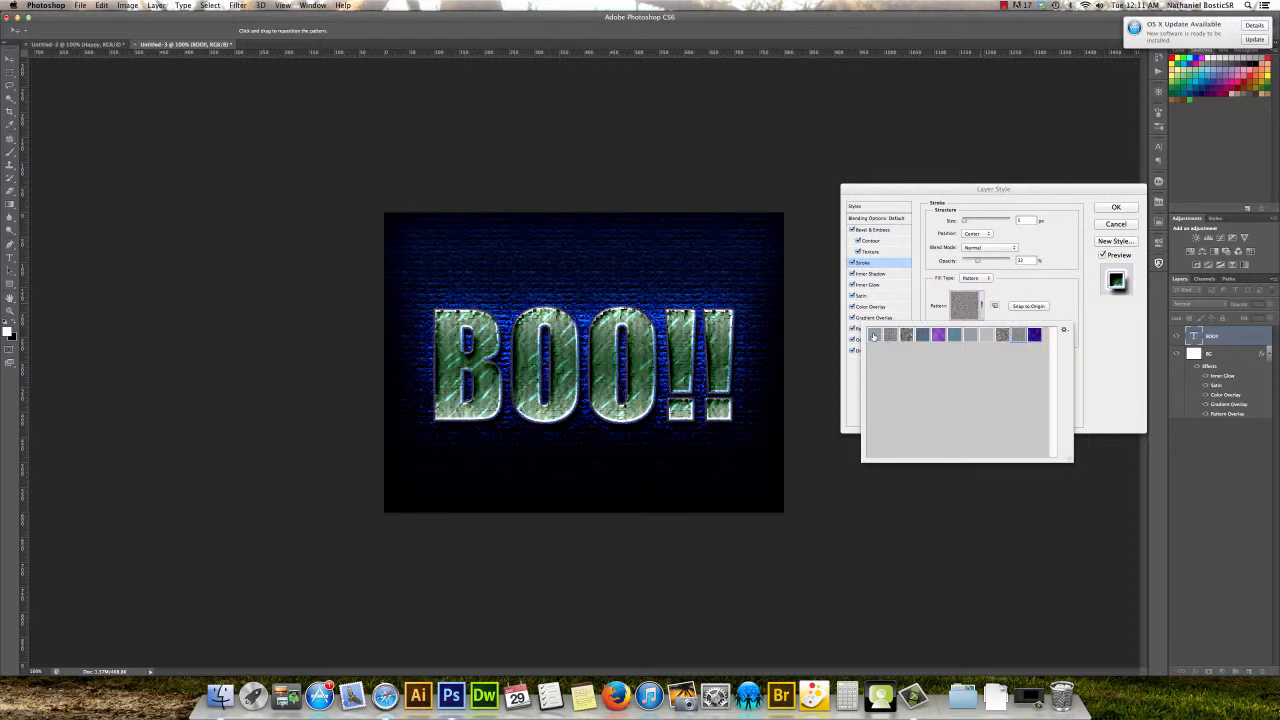
key("Left")
key("Left")
key("Left")
key("Left")
key("Left")
key("Left")
key("Left")
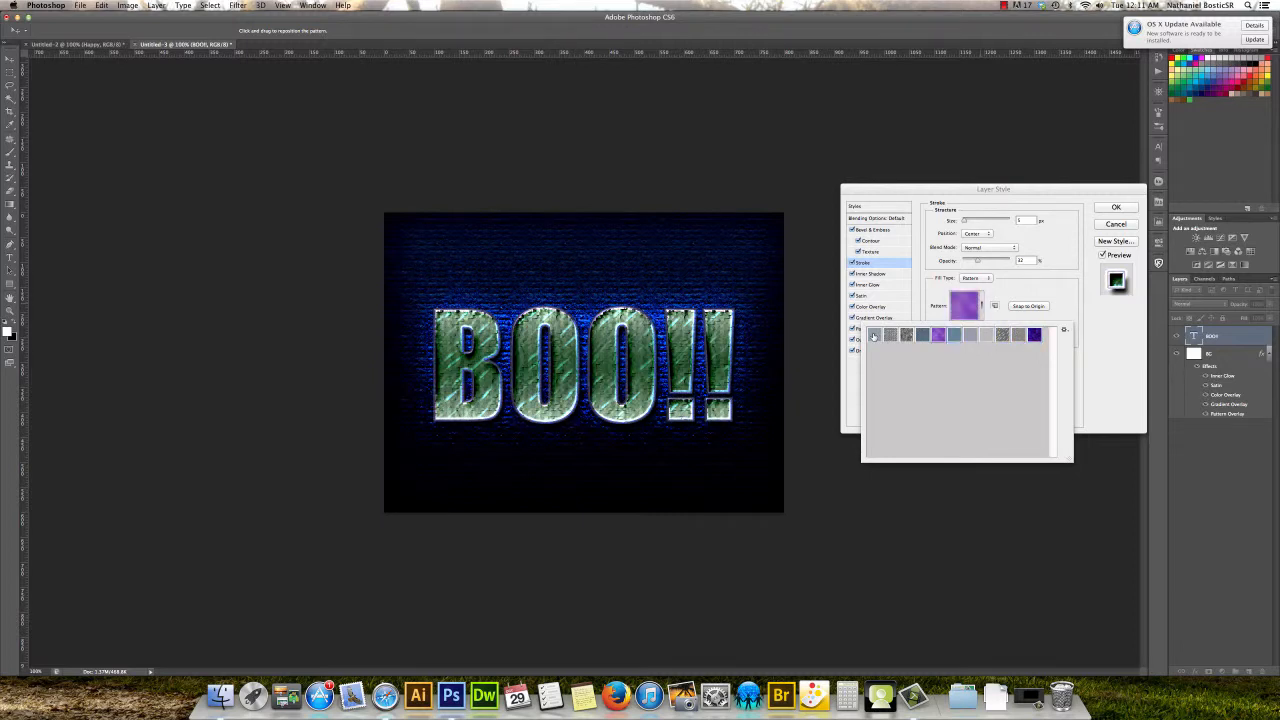
key("Left")
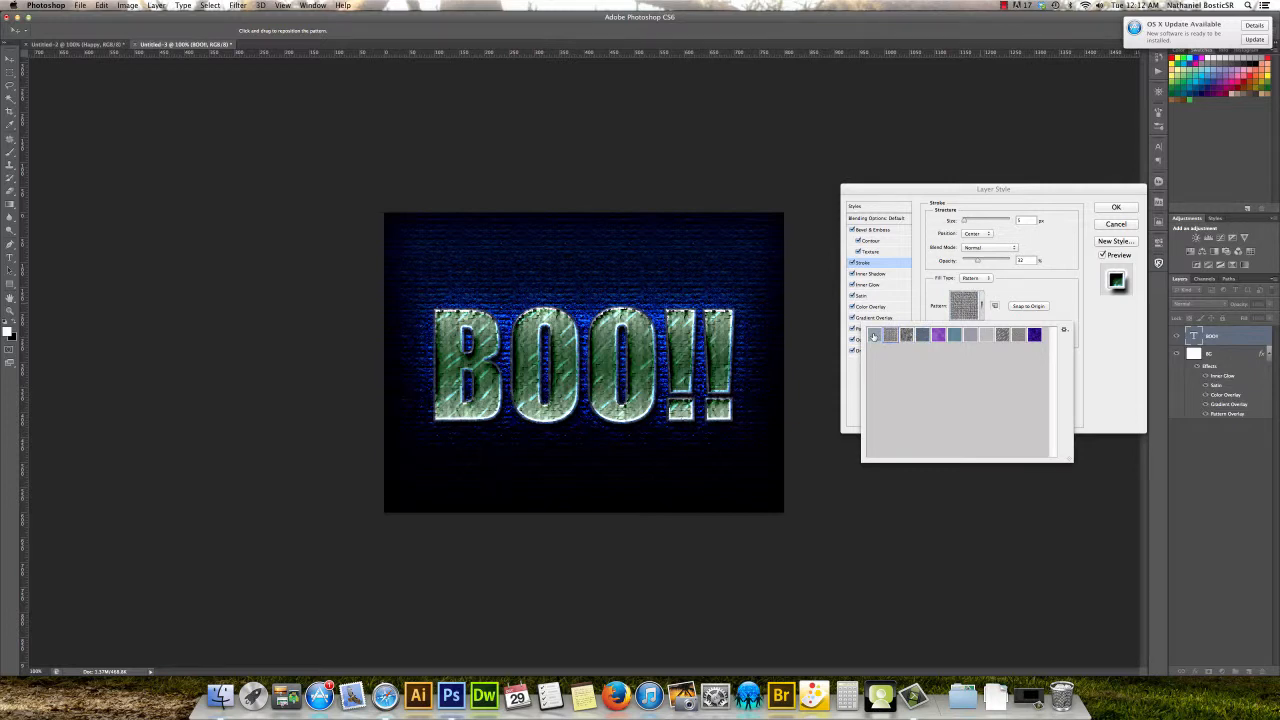
key("Right")
key("Left")
left_click(1075, 308)
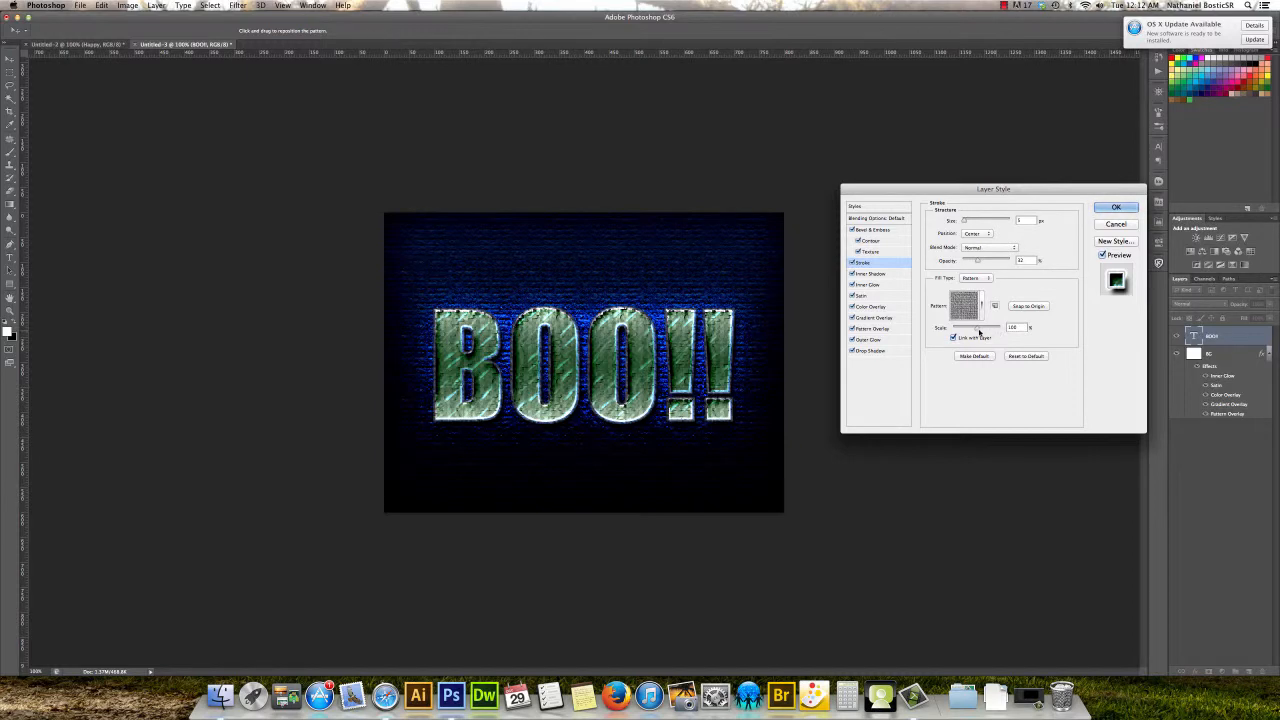
mouse_move(976, 330)
left_mouse_down()
mouse_move(962, 331)
mouse_move(980, 330)
left_mouse_up()
left_click(1116, 207)
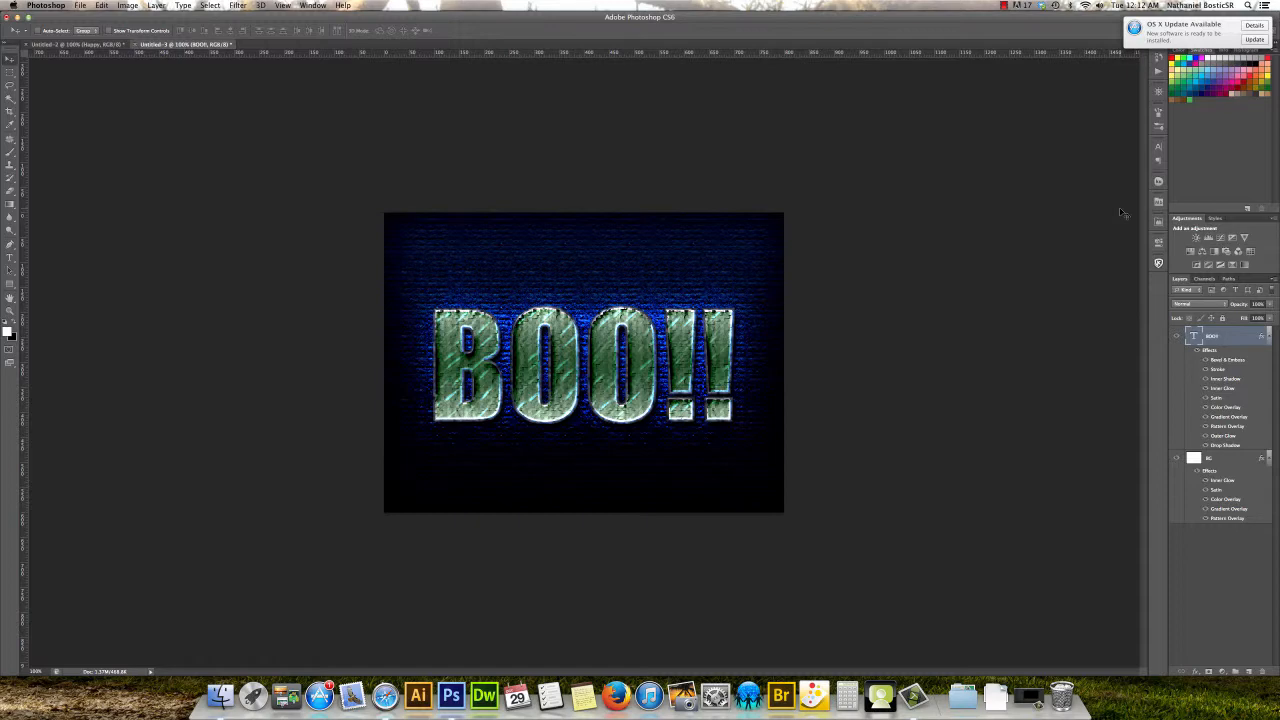
Check the HALLOWEEN document's layers for reference and duplicate the BOO!! text layer as "BOO!! copy" in Untitled-3.
left_click(88, 46)
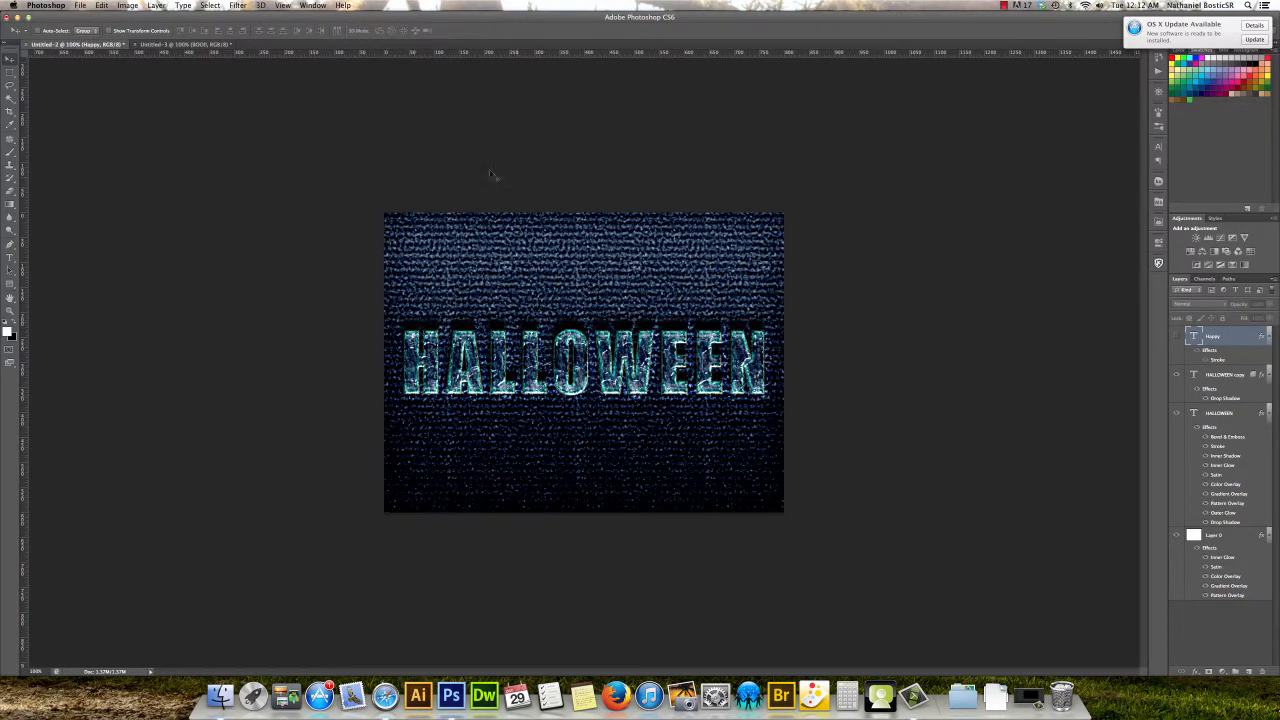
left_click(148, 46)
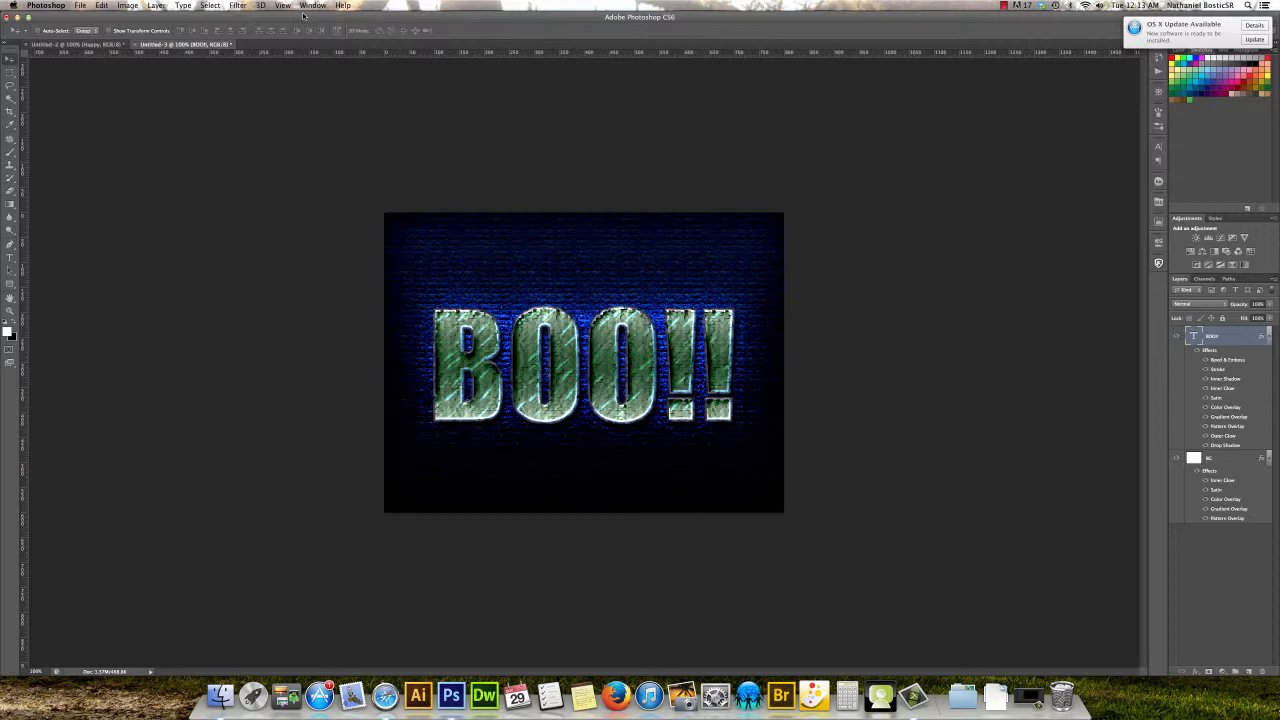
left_click(157, 6)
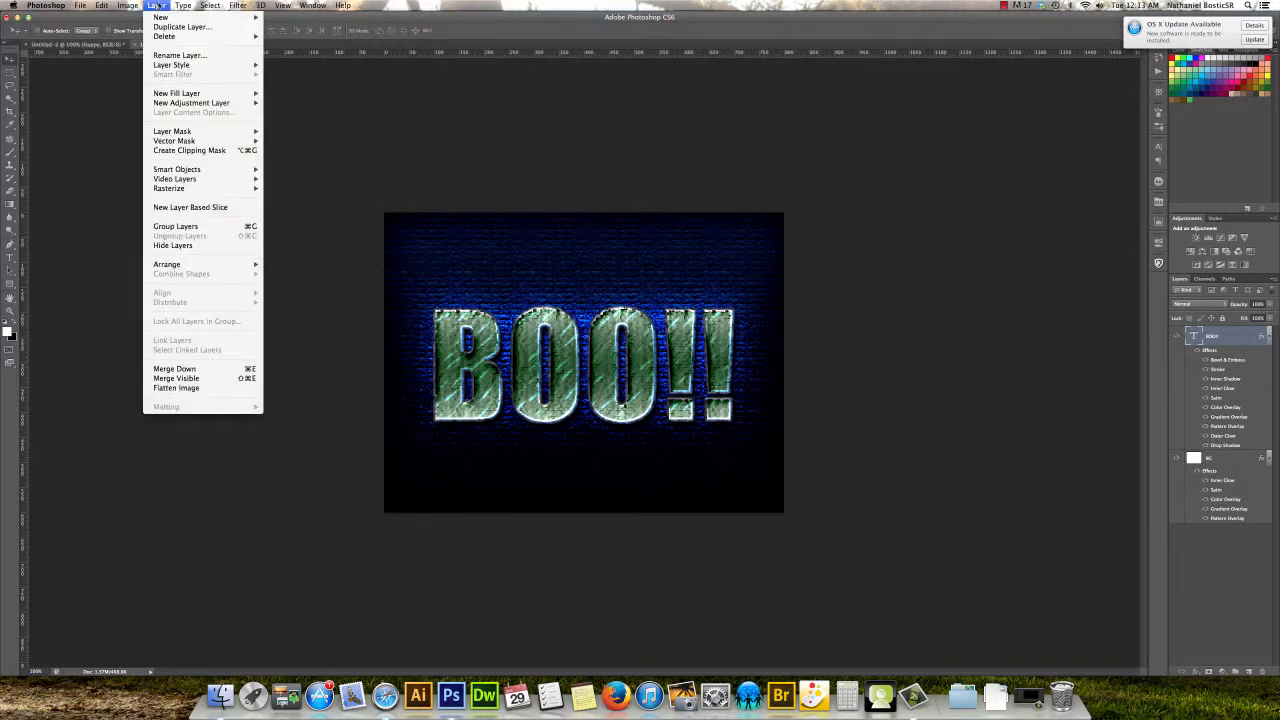
mouse_move(260, 6)
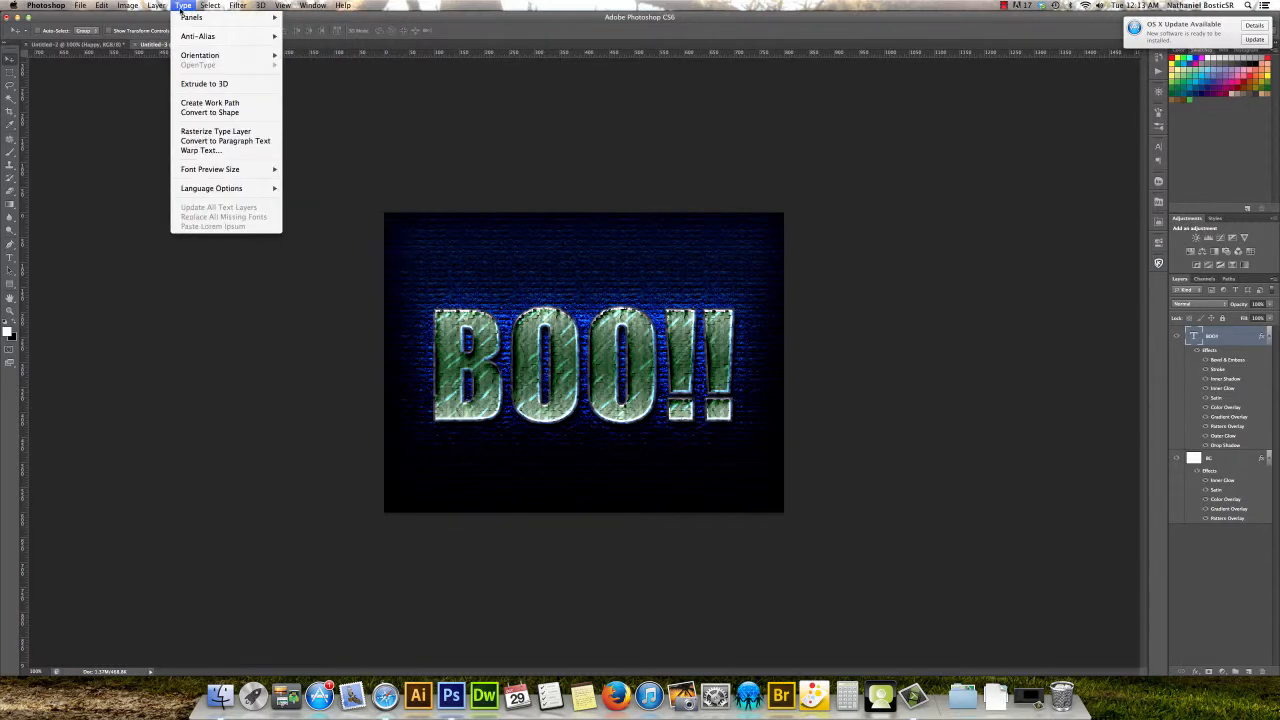
mouse_move(157, 6)
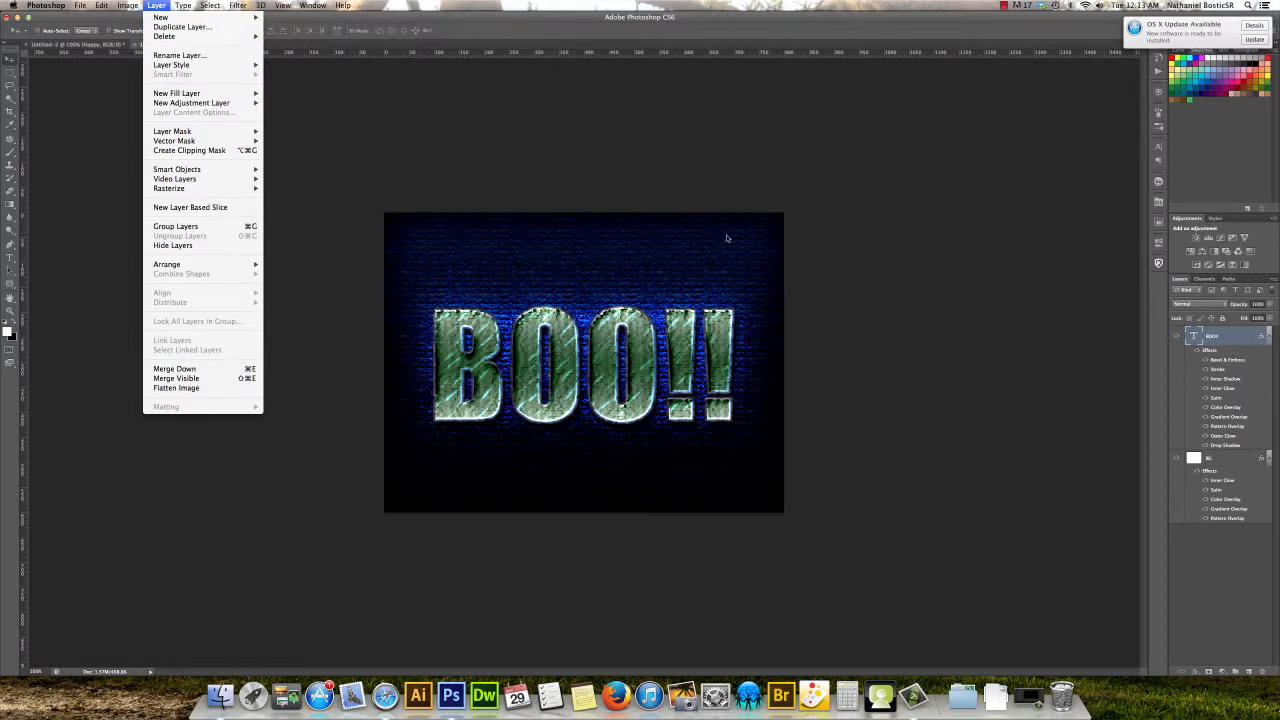
left_click(197, 30)
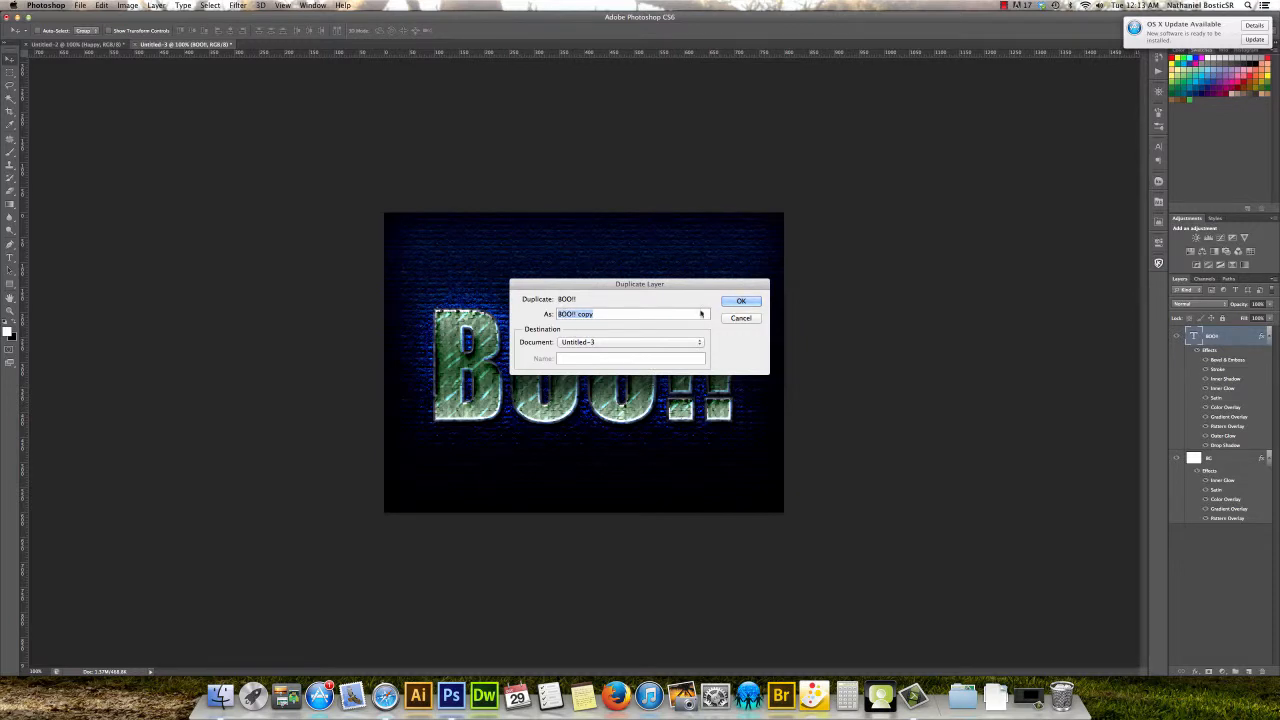
left_click(735, 302)
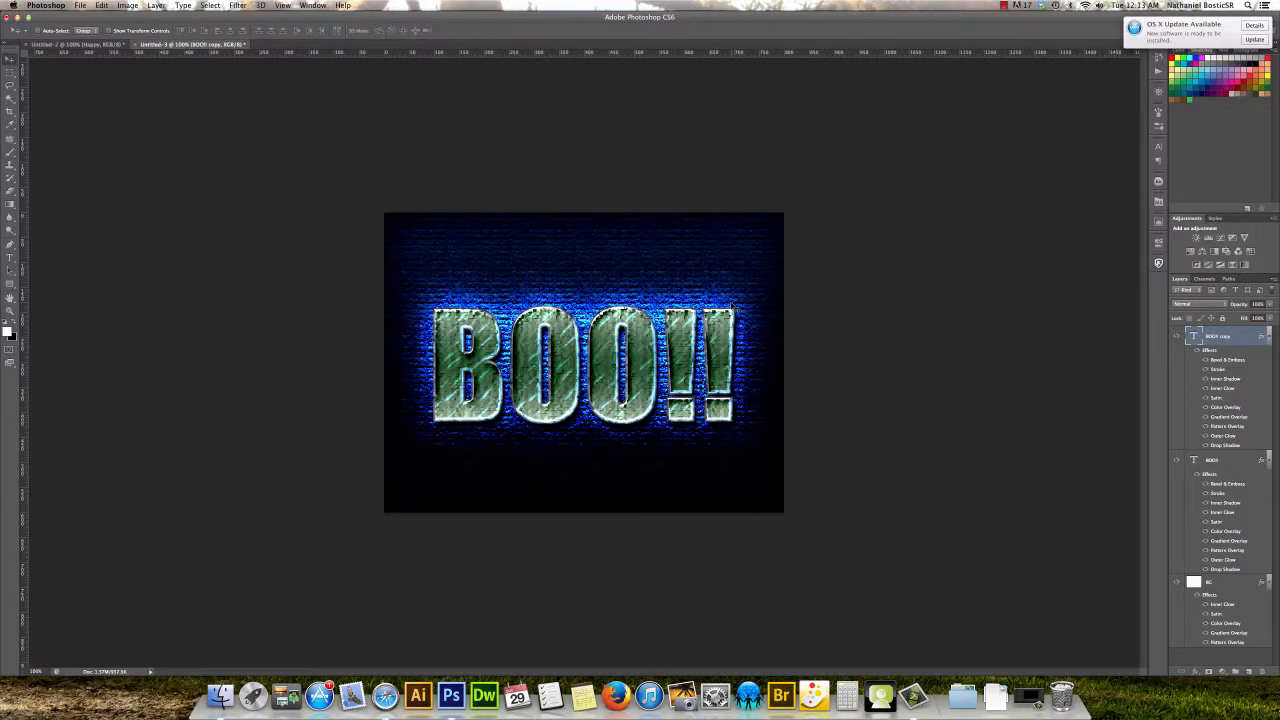
Clear the layer style from the "BOO!! copy" layer after undoing a trial move of its text.
left_click_drag(688, 362, 688, 308)
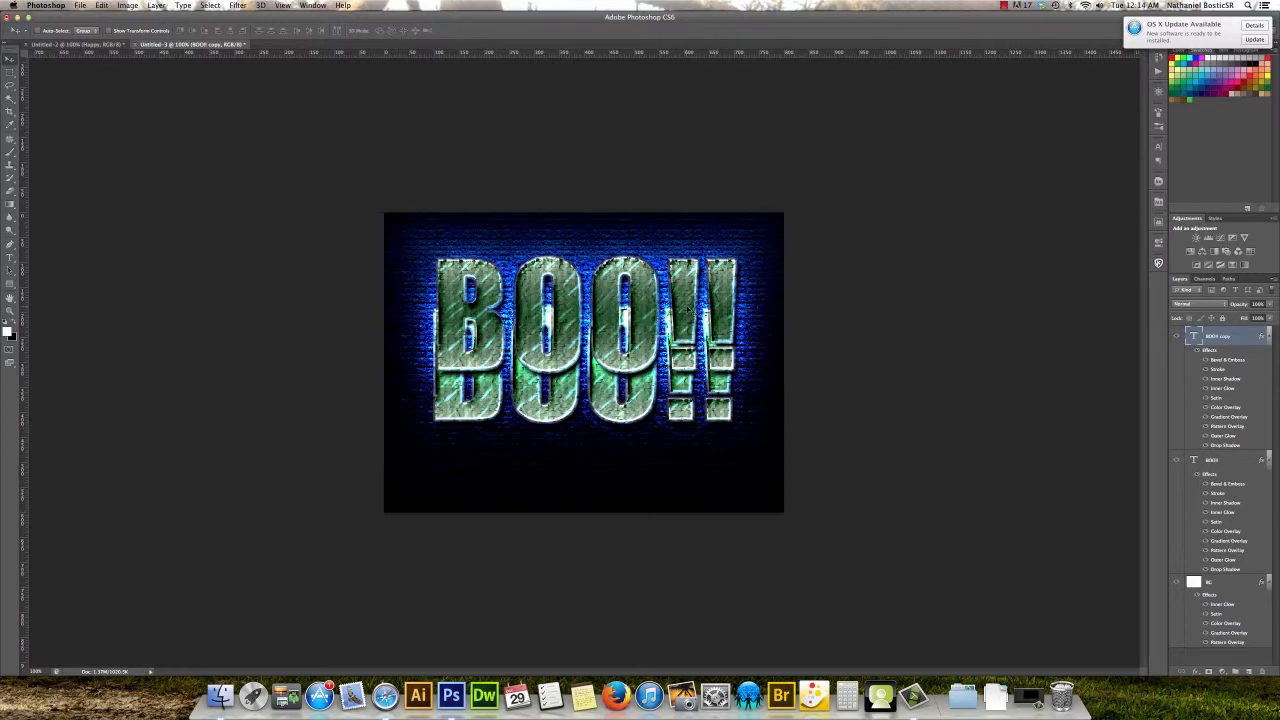
key("super+z")
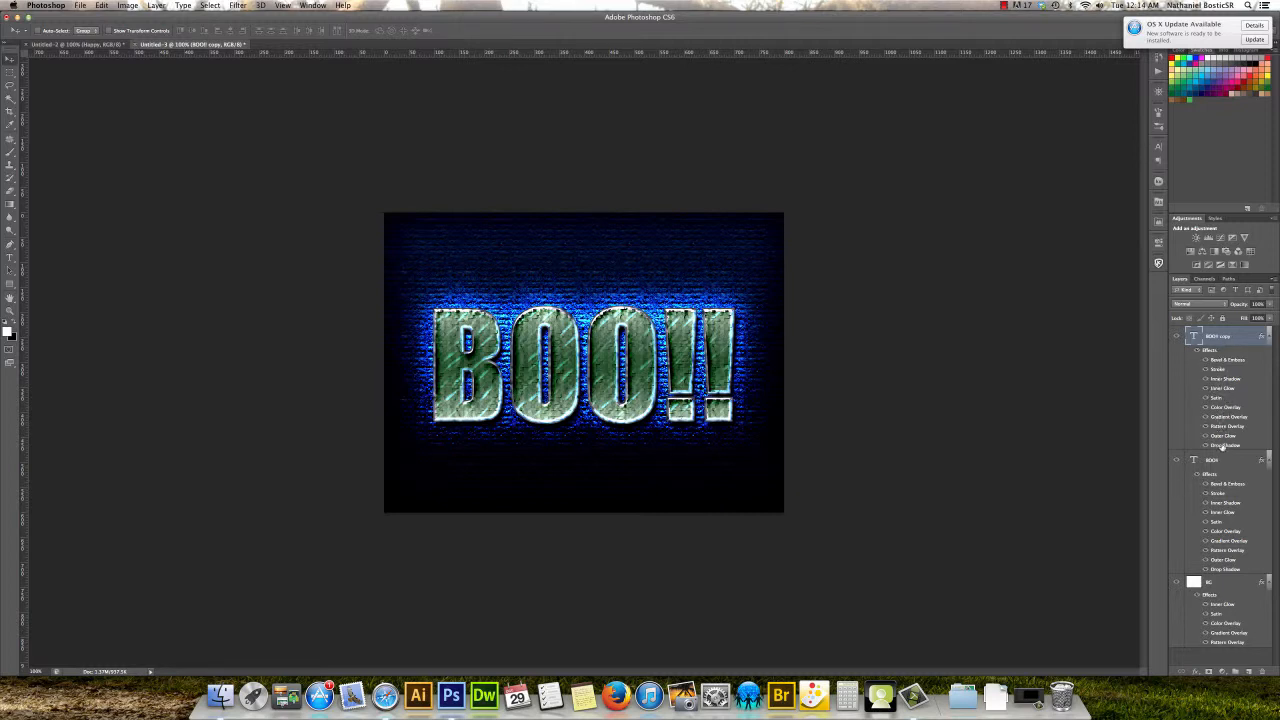
right_click(1250, 339)
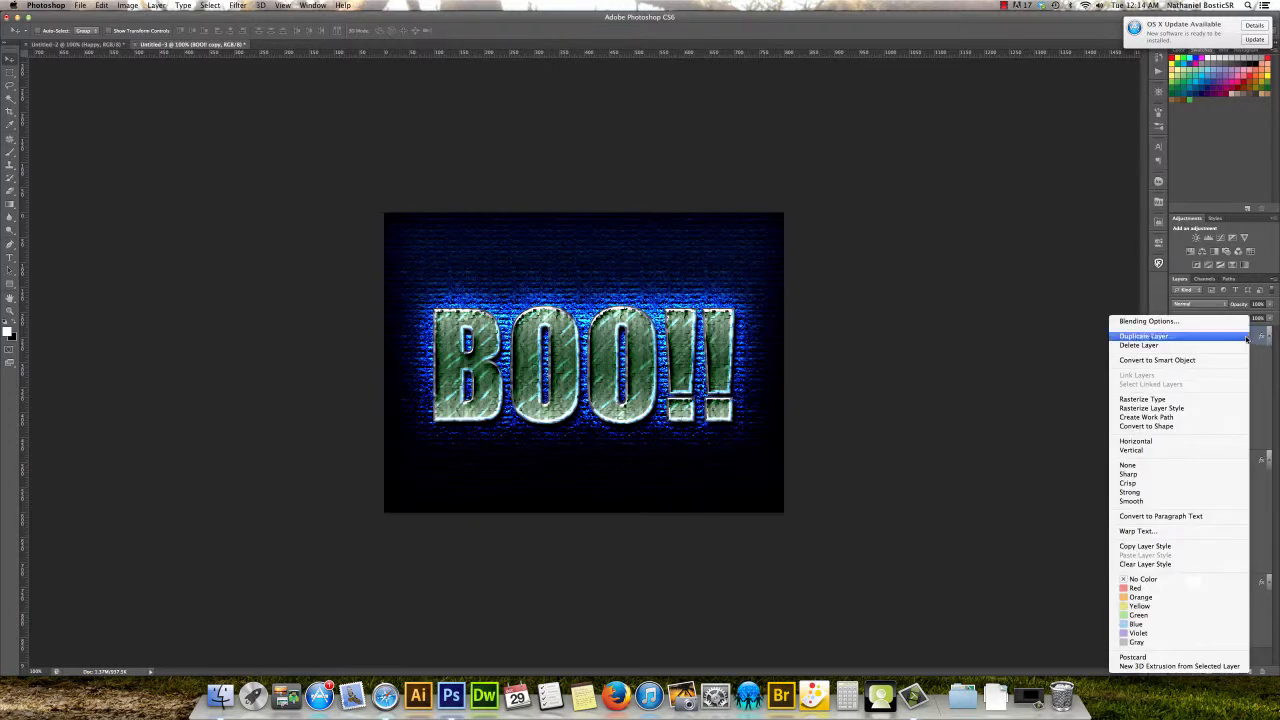
left_click(1167, 566)
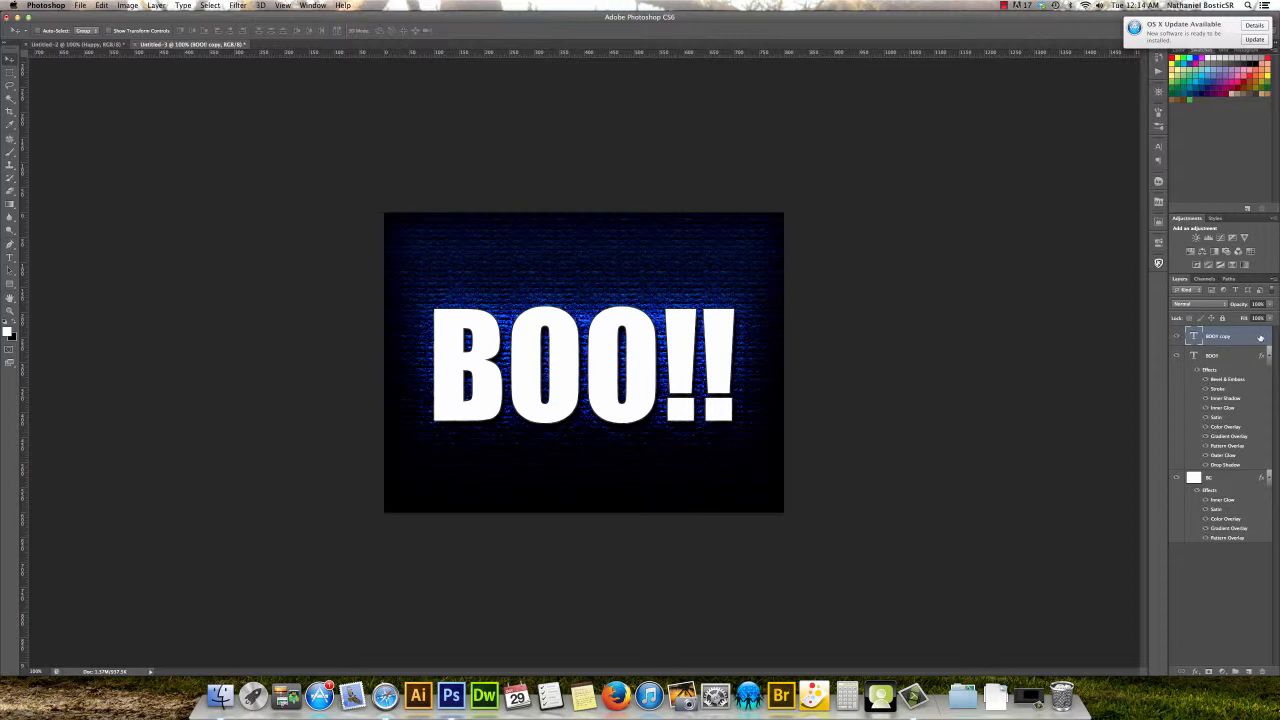
Lower the fill opacity of the "BOO!! copy" layer to 0% in its blending options.
double_click(1260, 338)
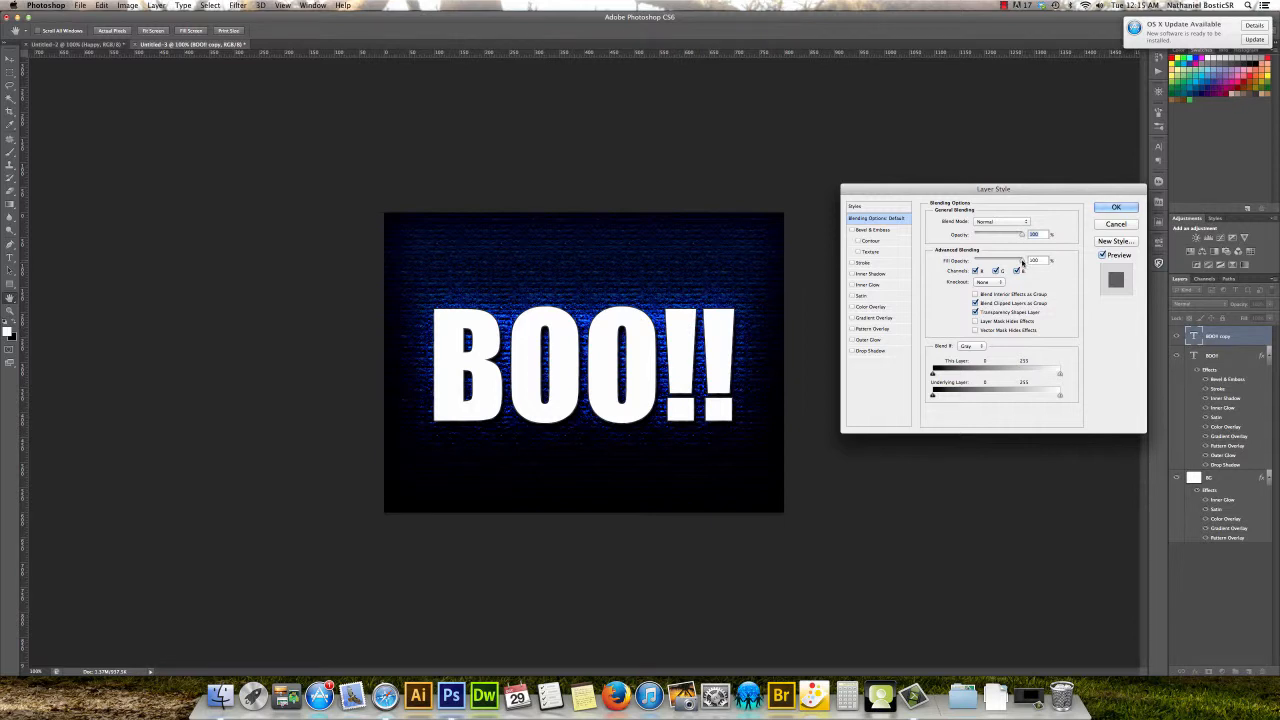
left_click_drag(1022, 262, 976, 265)
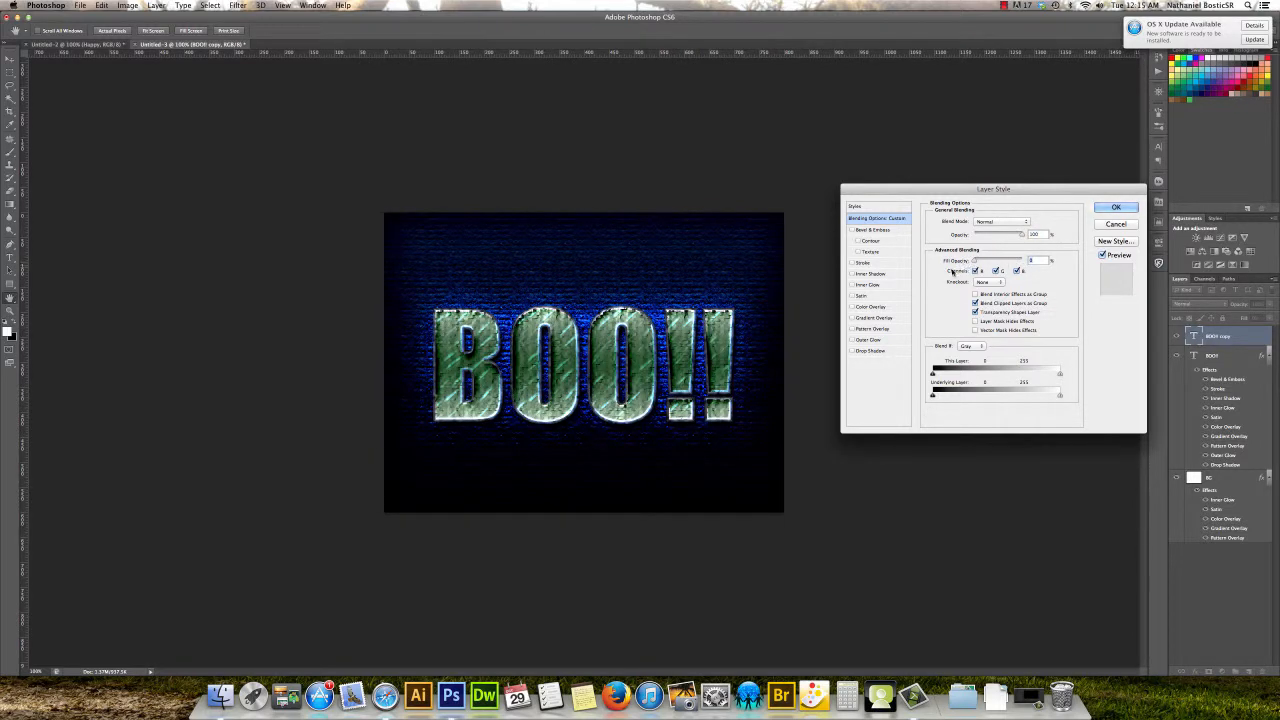
mouse_move(974, 262)
left_mouse_down()
mouse_move(989, 263)
mouse_move(963, 263)
left_mouse_up()
Add a drop shadow to the "BOO!! copy" layer, switching it off and on to compare.
left_click(870, 353)
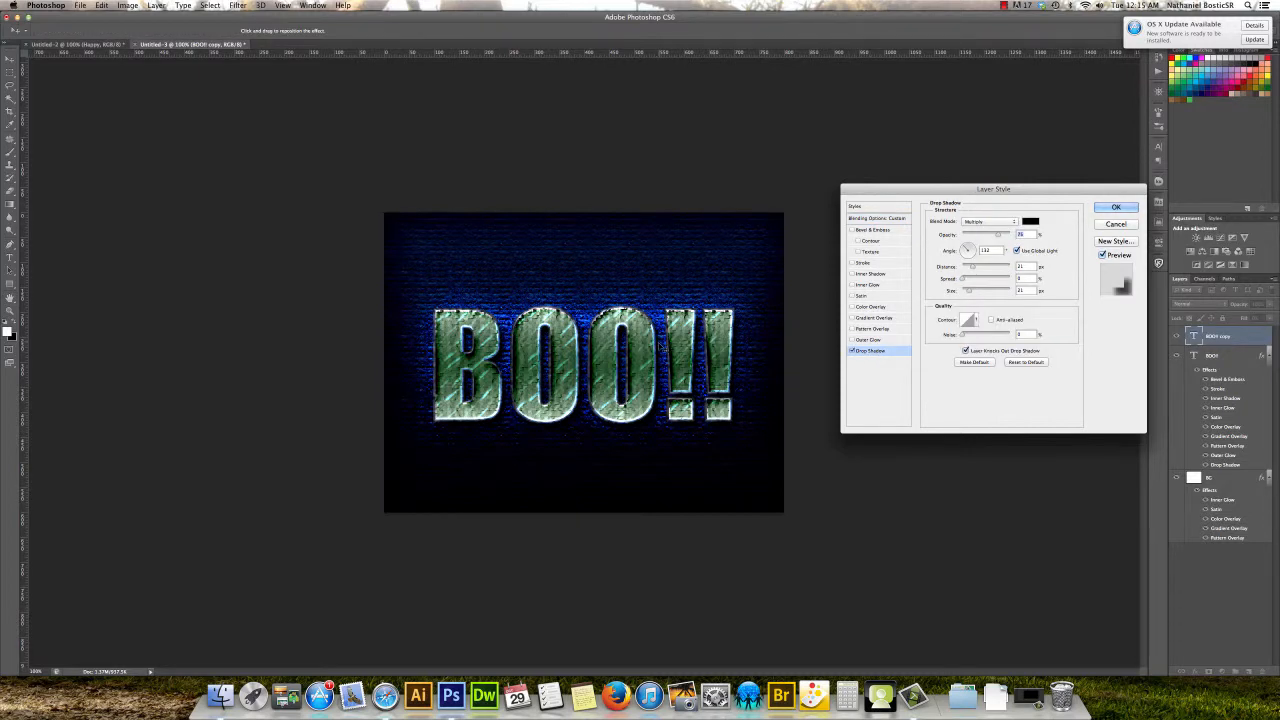
left_click(853, 352)
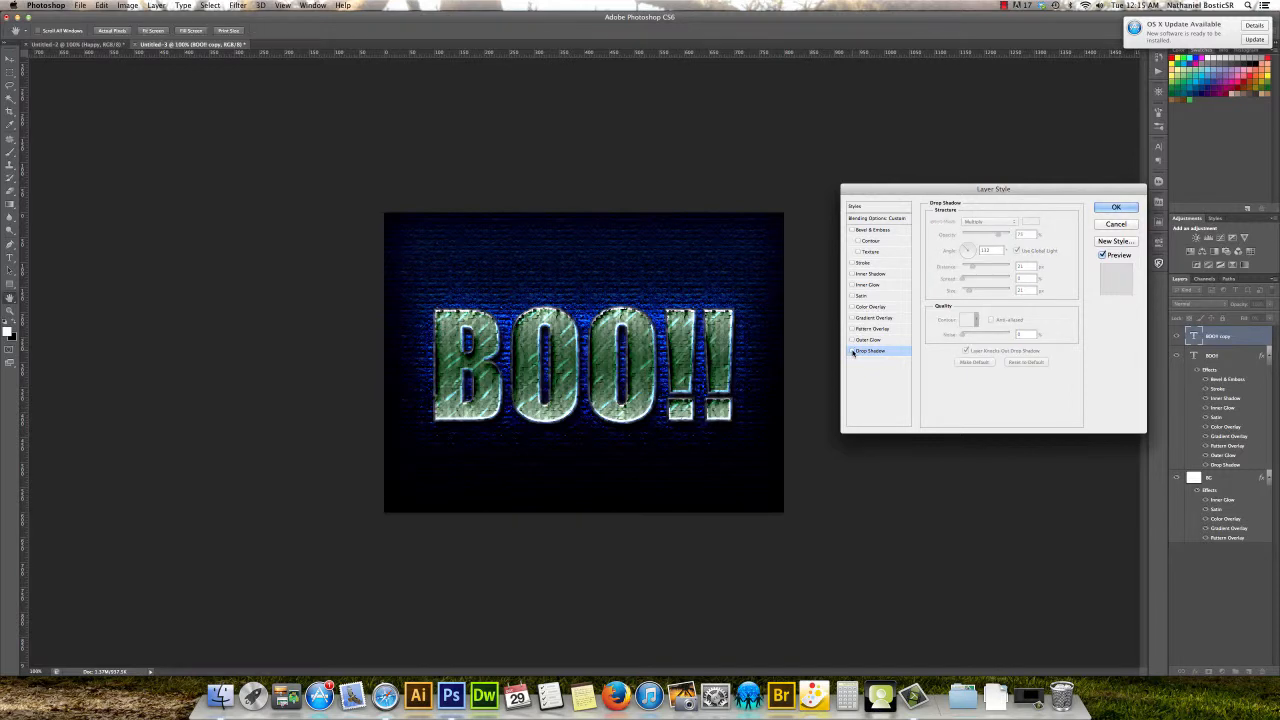
left_click(853, 352)
left_click(853, 352)
left_click(853, 352)
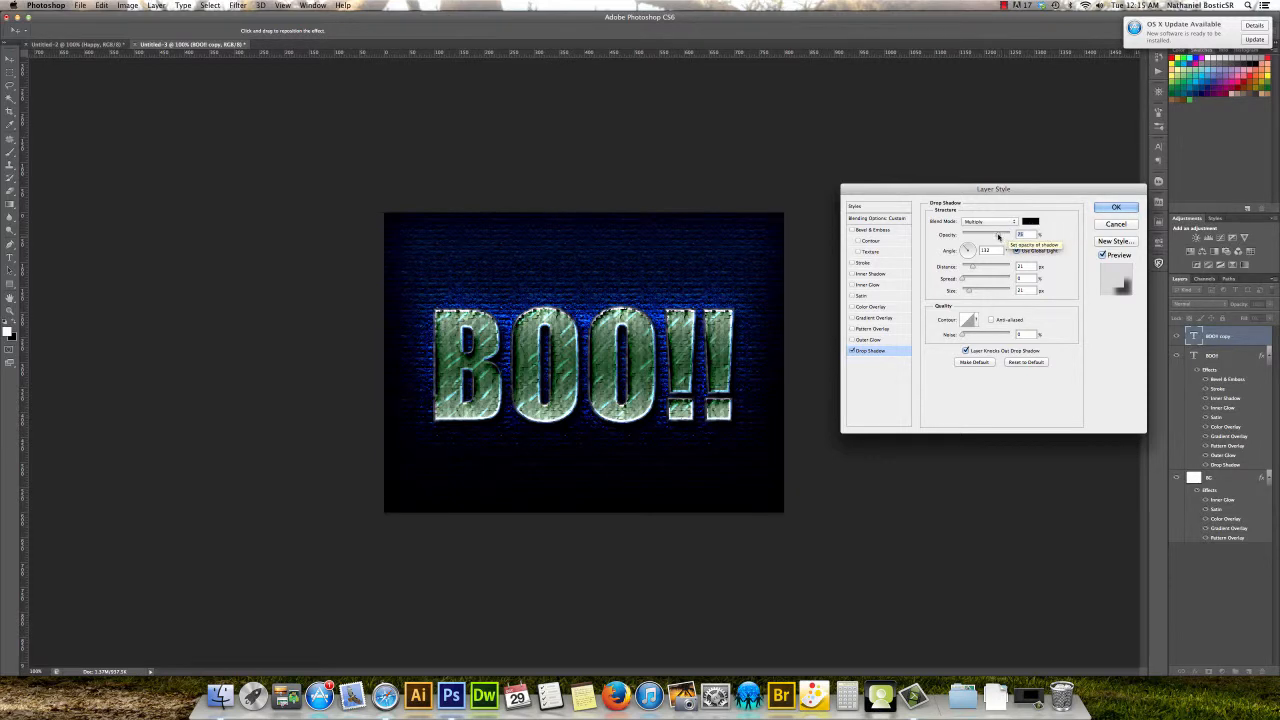
Set the drop shadow's opacity to 73% and its angle to about -90°, comparing with and without global light and leaving it on.
mouse_move(995, 236)
left_mouse_down()
mouse_move(960, 237)
mouse_move(1015, 237)
mouse_move(972, 237)
mouse_move(997, 237)
left_mouse_up()
mouse_move(965, 251)
left_mouse_down()
mouse_move(986, 249)
mouse_move(981, 268)
mouse_move(957, 265)
mouse_move(968, 265)
left_mouse_up()
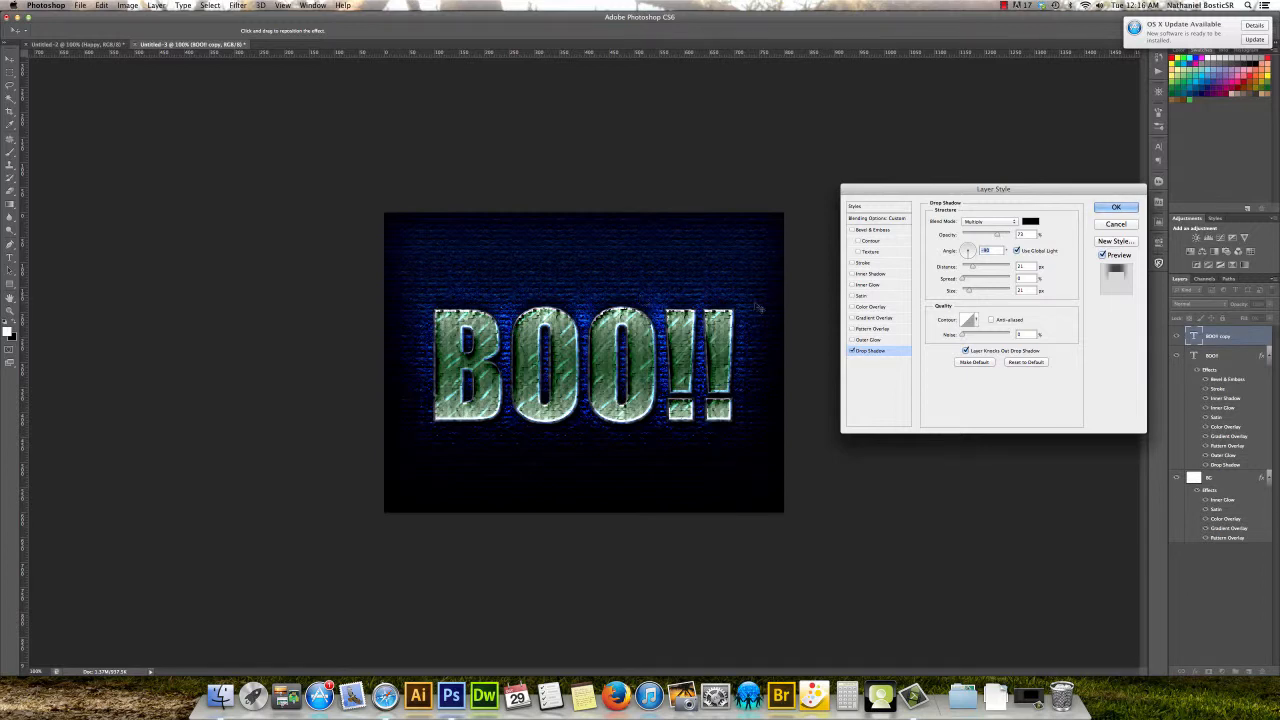
left_click(1016, 251)
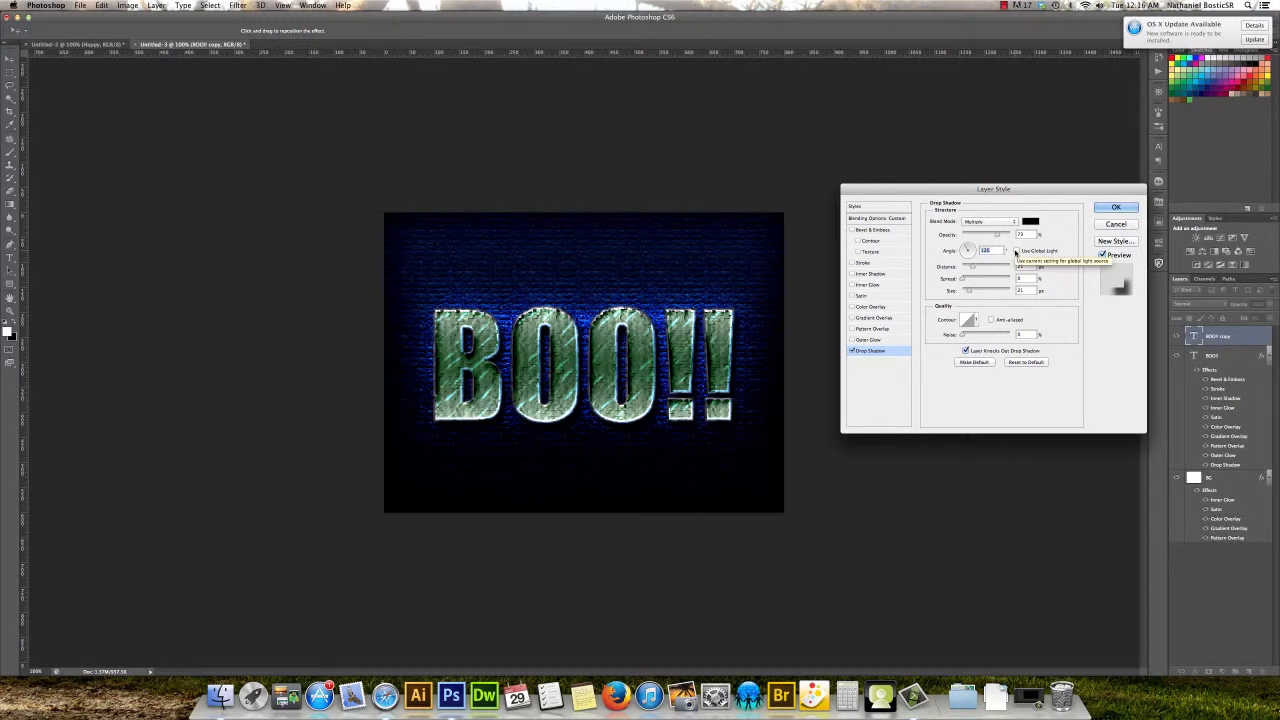
left_click(1016, 252)
left_click(1016, 252)
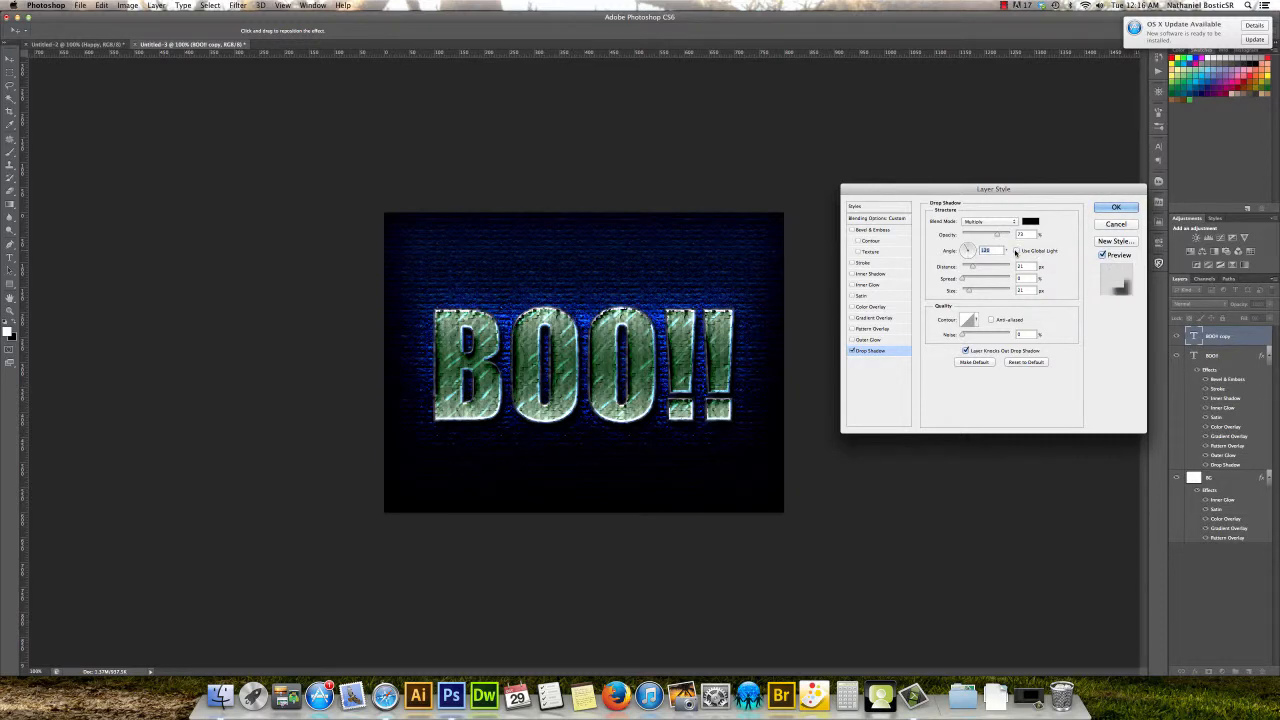
left_click(1016, 252)
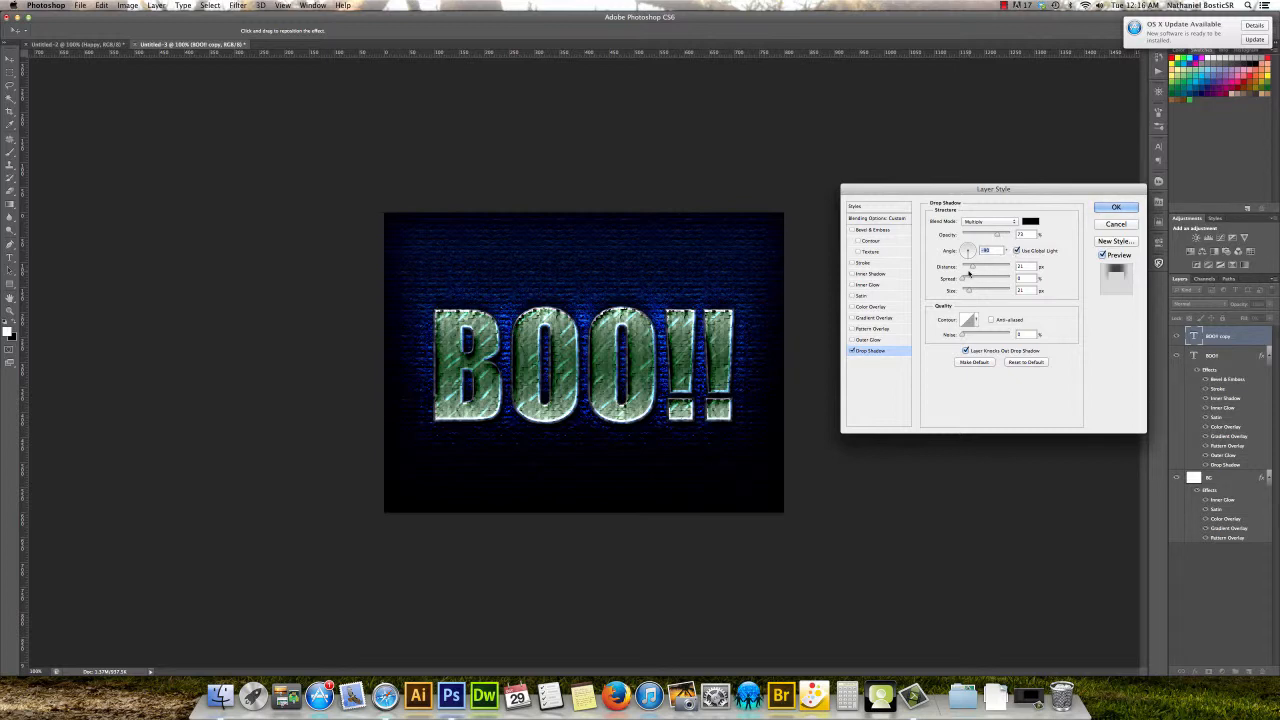
Set the drop shadow's distance to about 30 px and size to about 16 px, and increase its spread slightly.
mouse_move(970, 268)
left_mouse_down()
mouse_move(989, 265)
mouse_move(968, 266)
left_mouse_up()
left_click_drag(1007, 265, 979, 266)
mouse_move(970, 280)
left_mouse_down()
mouse_move(995, 280)
mouse_move(965, 280)
mouse_move(972, 293)
left_mouse_up()
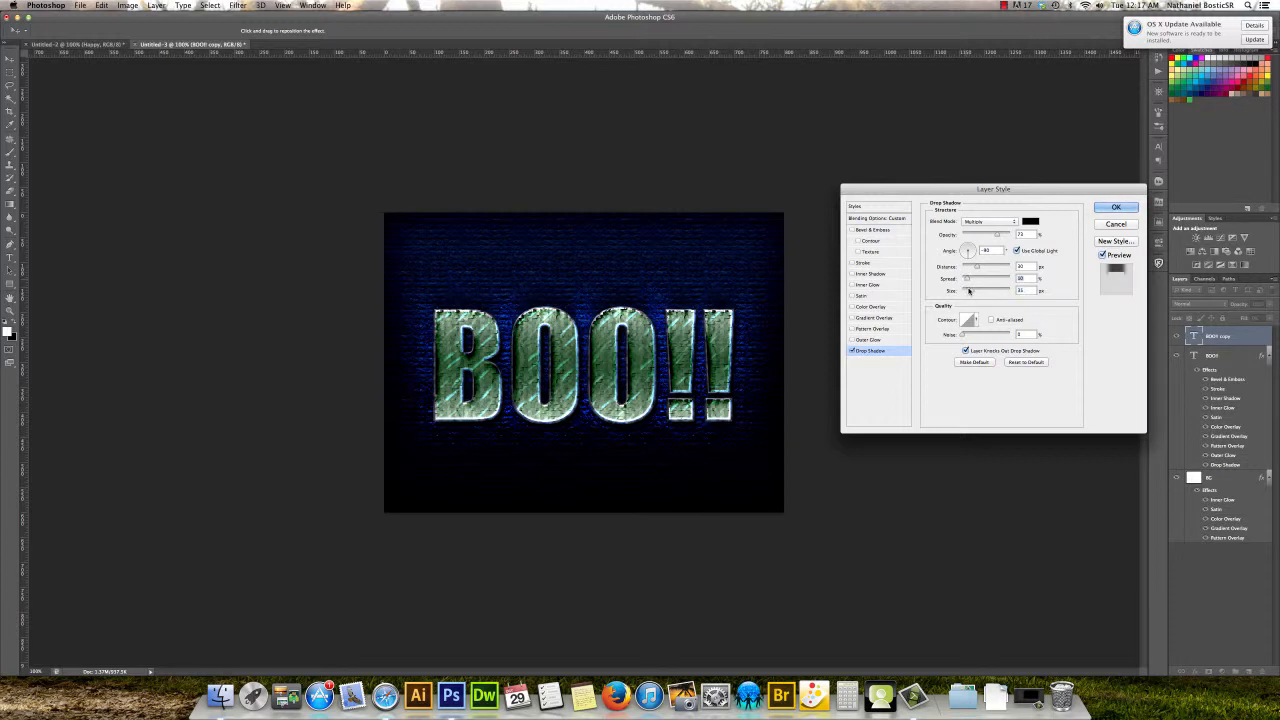
mouse_move(970, 291)
left_mouse_down()
mouse_move(982, 293)
mouse_move(969, 291)
left_mouse_up()
left_click_drag(967, 280, 970, 281)
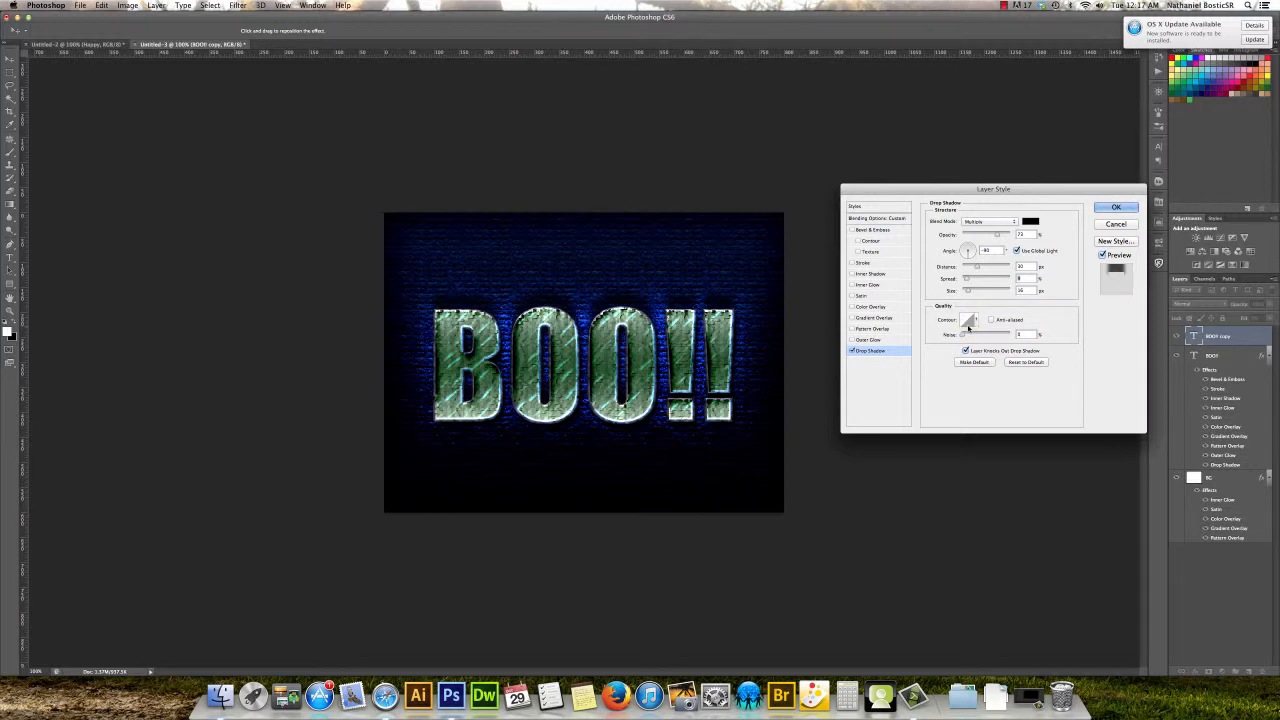
Try stronger noise on the drop shadow, reduce it to a slight amount, and apply the layer style.
left_click_drag(963, 336, 992, 336)
left_click_drag(992, 336, 968, 336)
left_click(1114, 208)
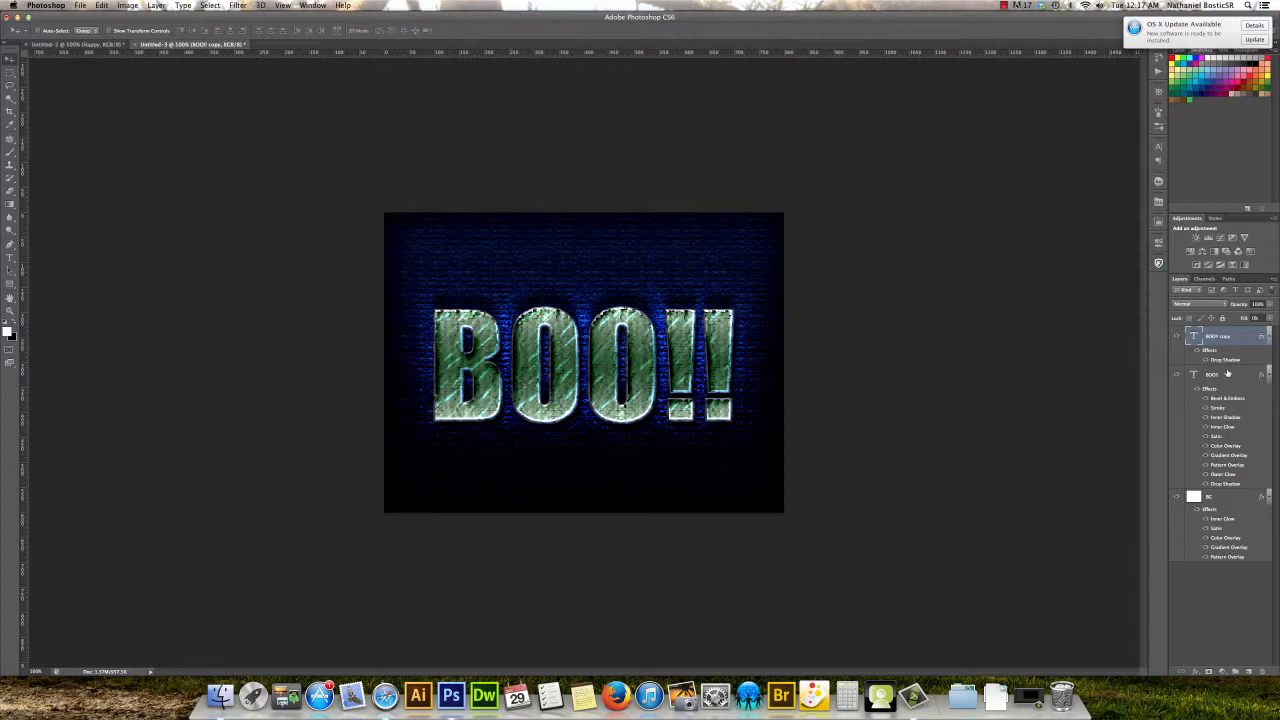
Change the inner glow colour of the original BOO!! layer to a pinkish red, about #f27290.
double_click(1207, 389)
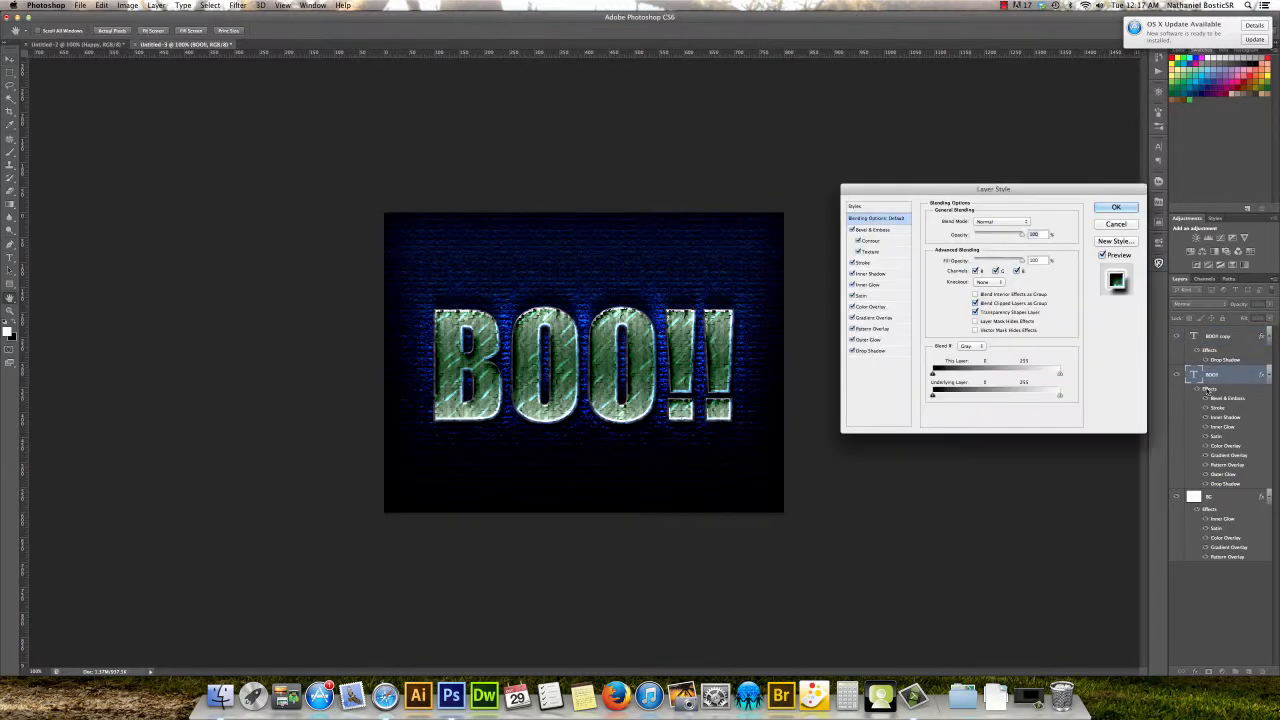
left_click(867, 268)
left_click(866, 273)
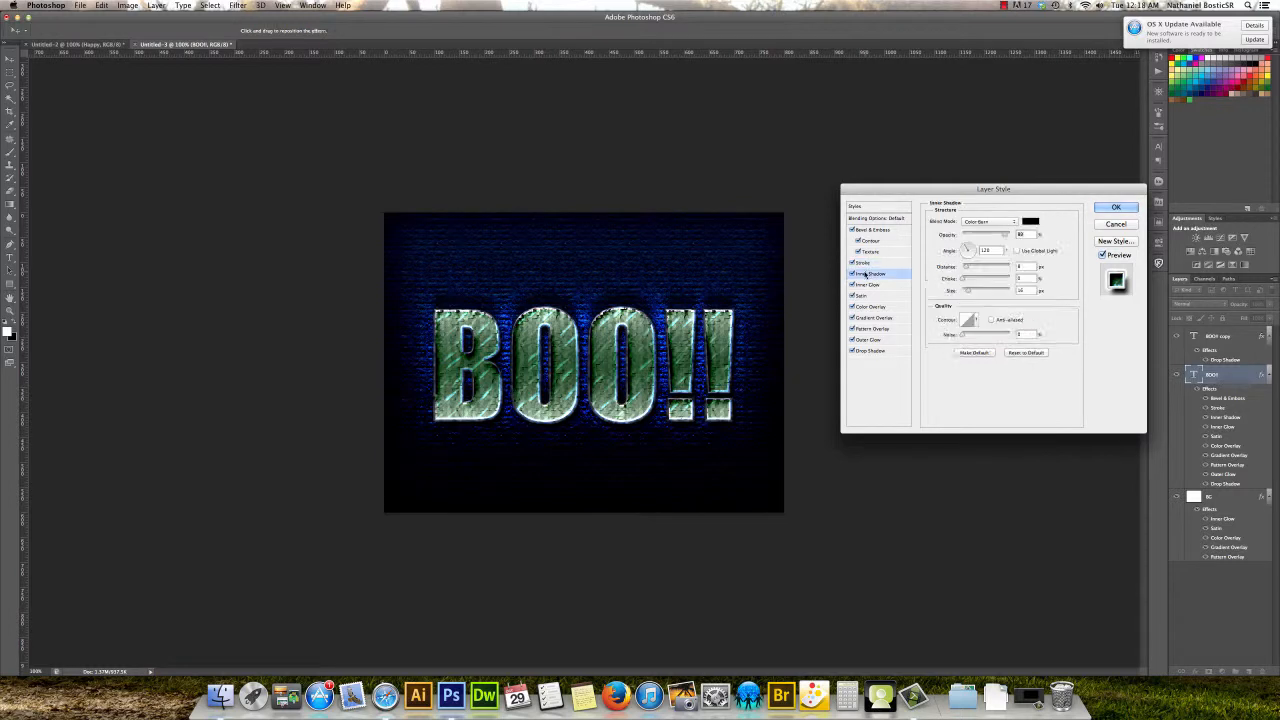
left_click(866, 285)
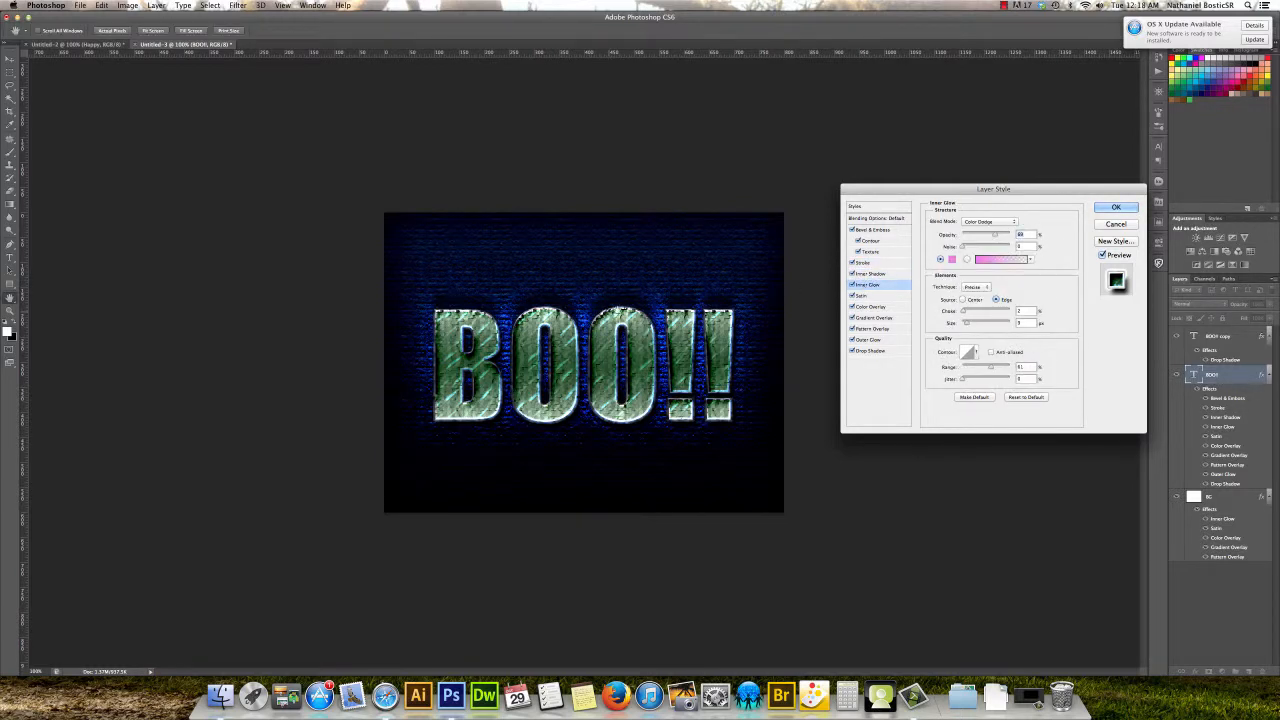
left_click(951, 260)
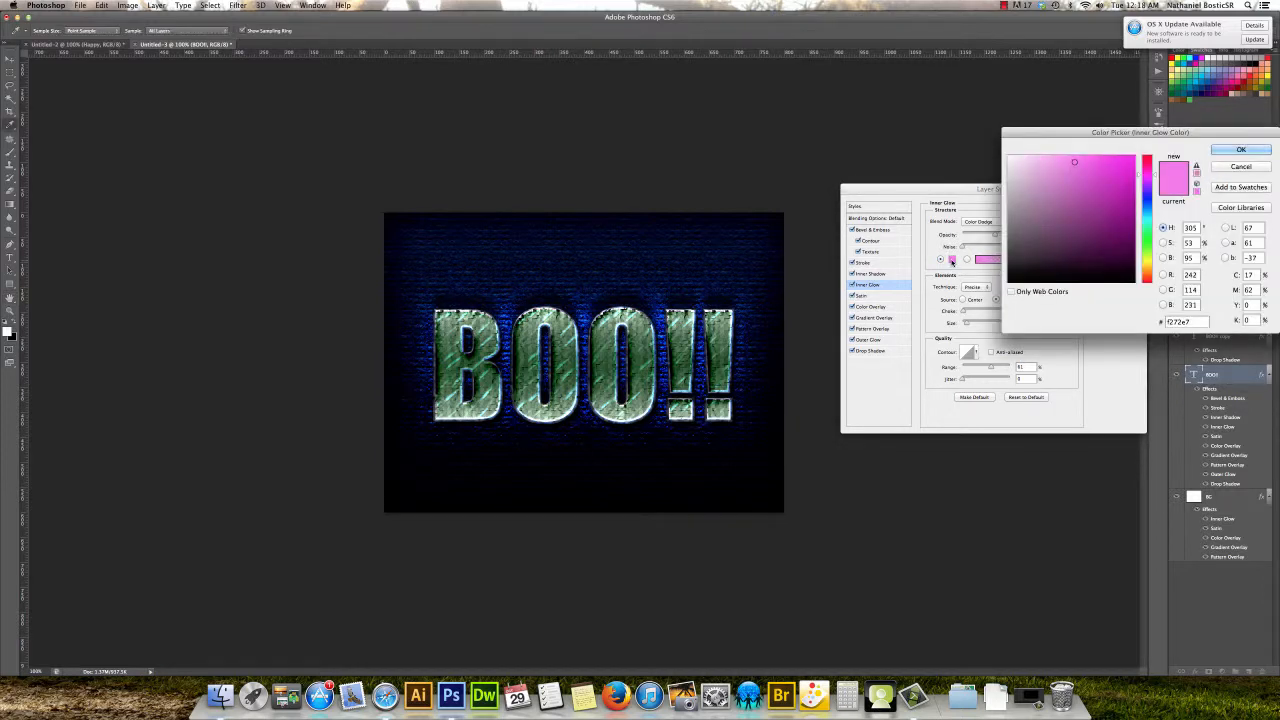
left_click_drag(1156, 176, 1152, 157)
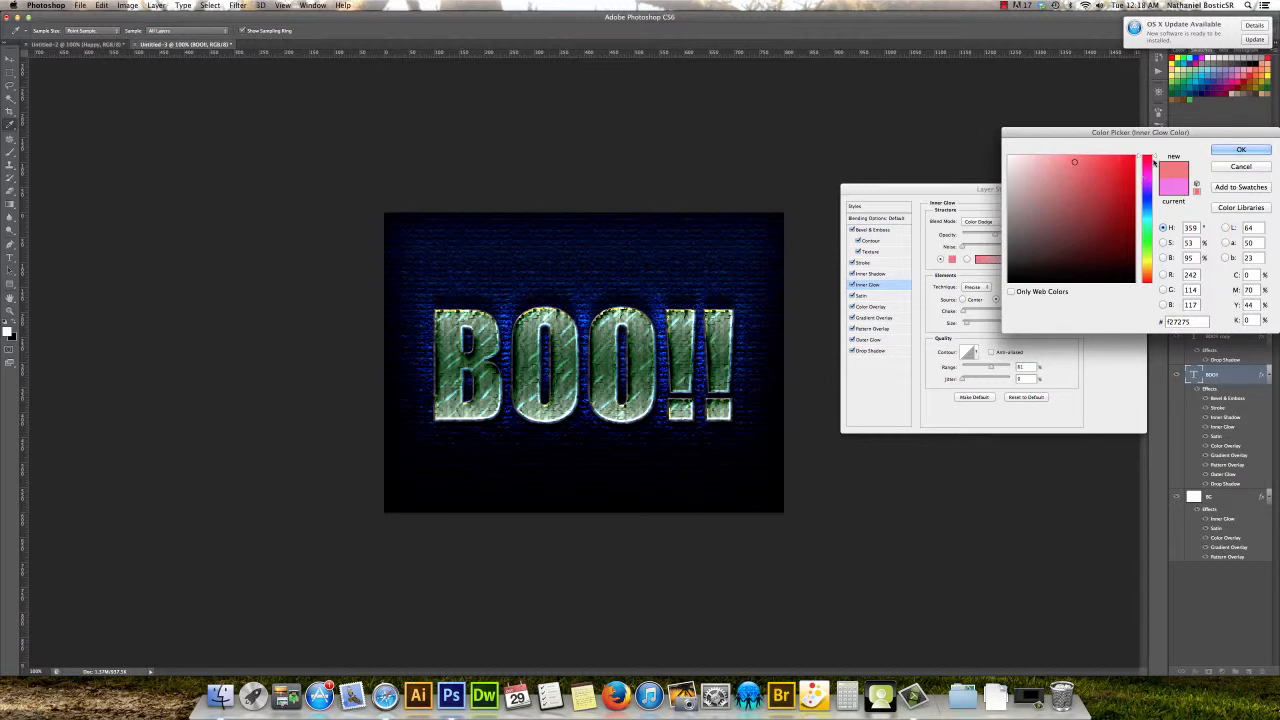
mouse_move(1155, 162)
left_mouse_down()
mouse_move(1157, 272)
mouse_move(1153, 180)
left_mouse_up()
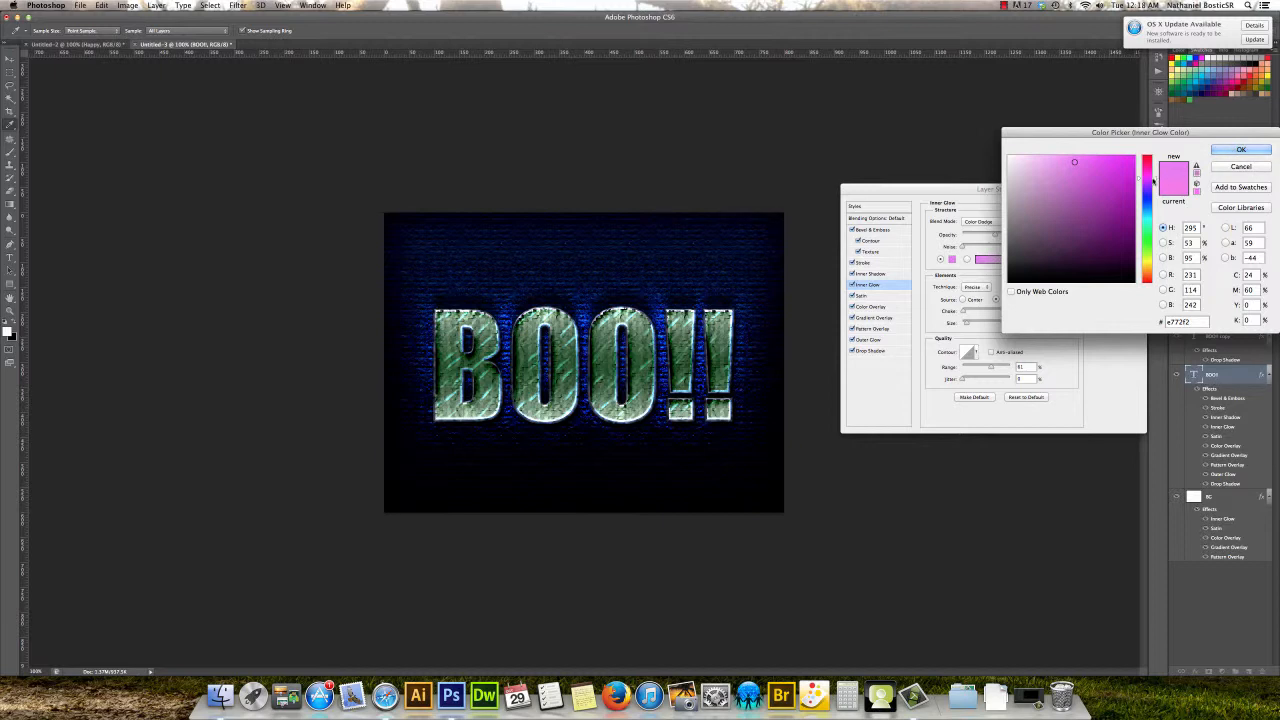
left_click_drag(1156, 180, 1157, 160)
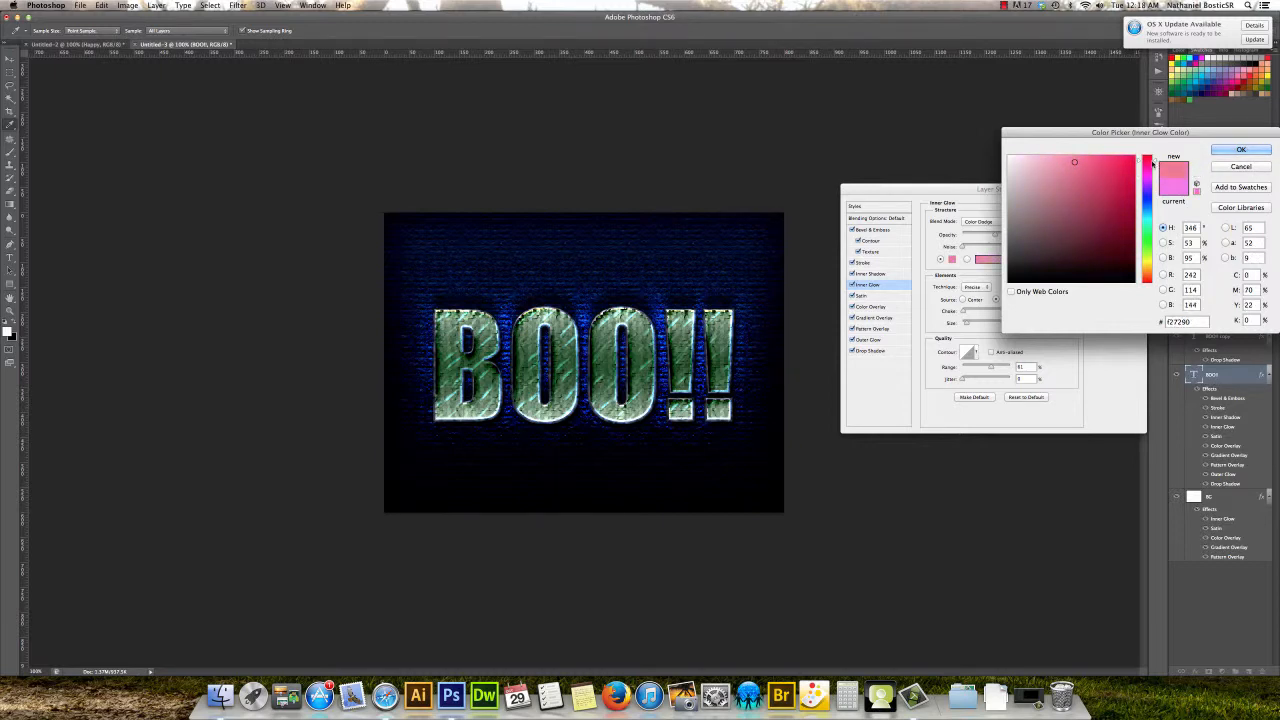
left_click(1240, 149)
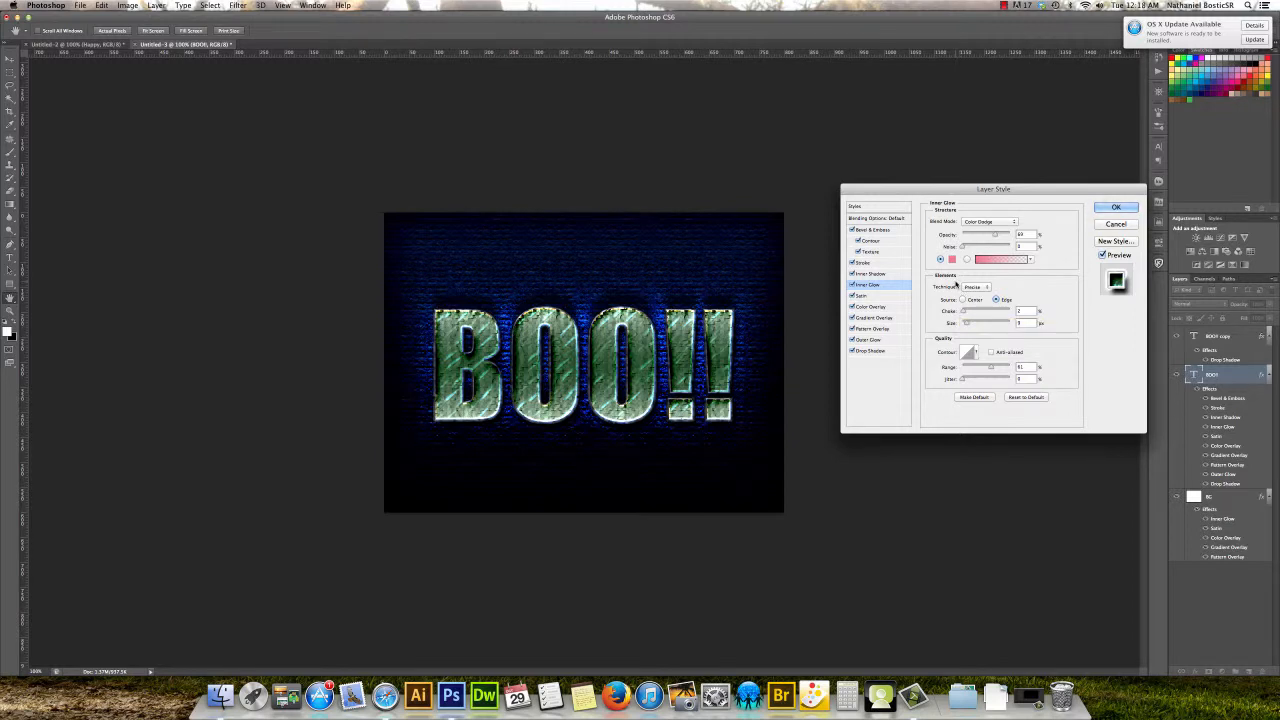
Change the BOO!! layer's stroke fill type to Color after trying Gradient.
left_click(866, 264)
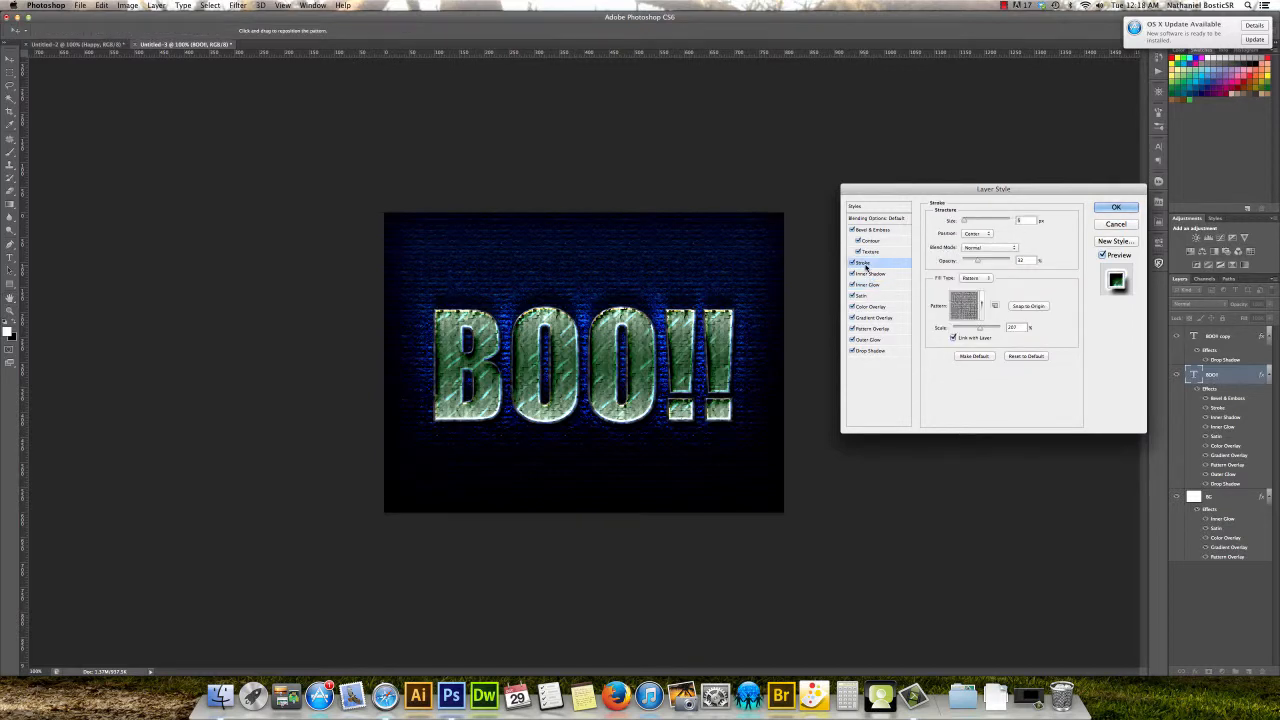
left_click(975, 279)
left_click(976, 273)
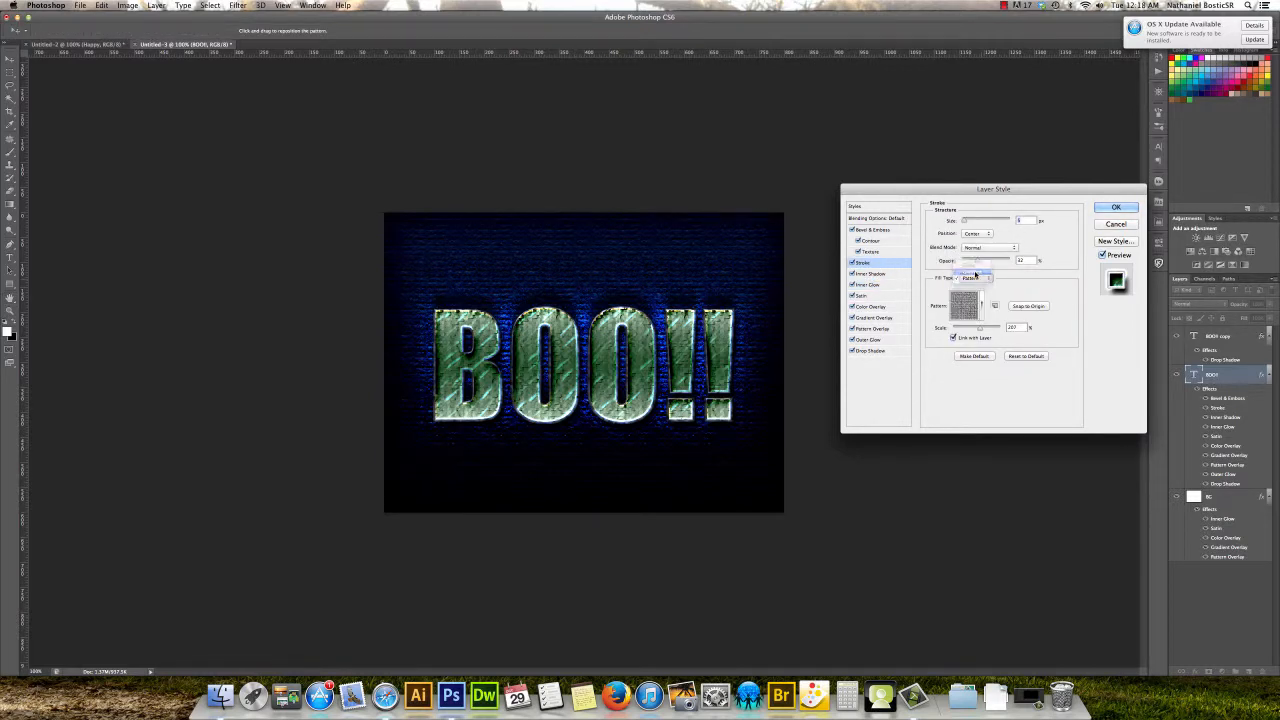
left_click(979, 278)
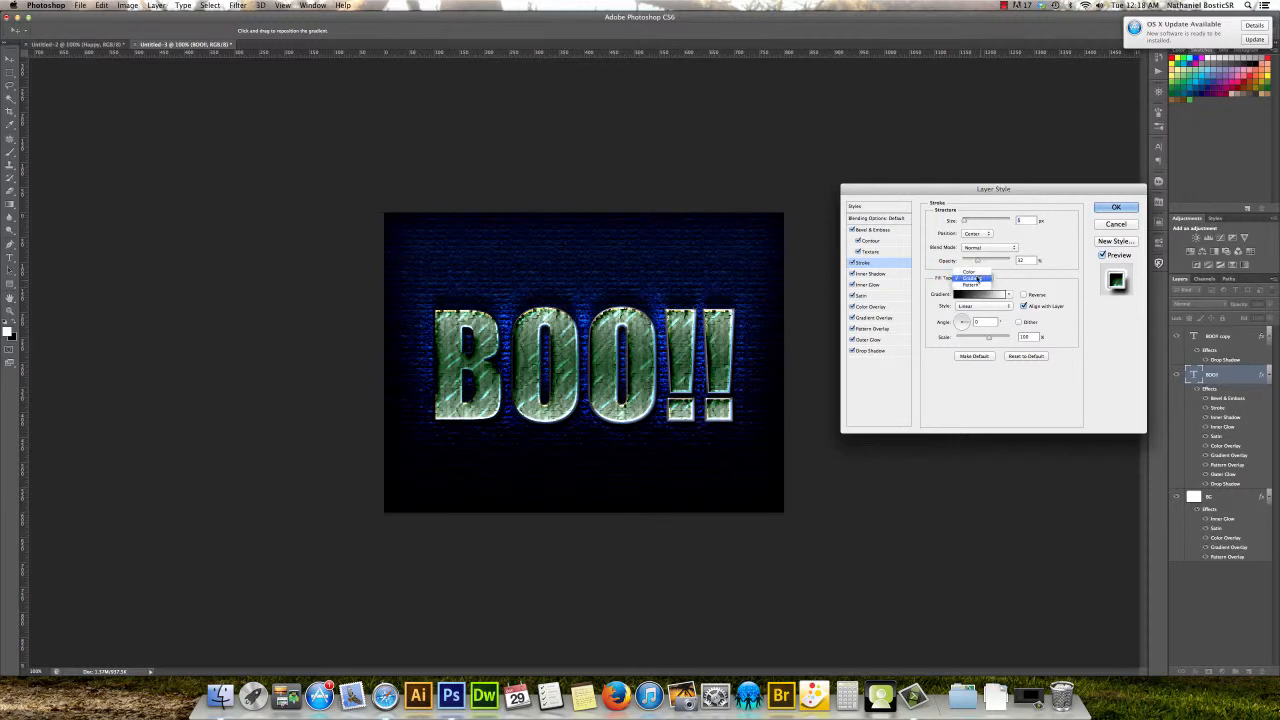
left_click(972, 271)
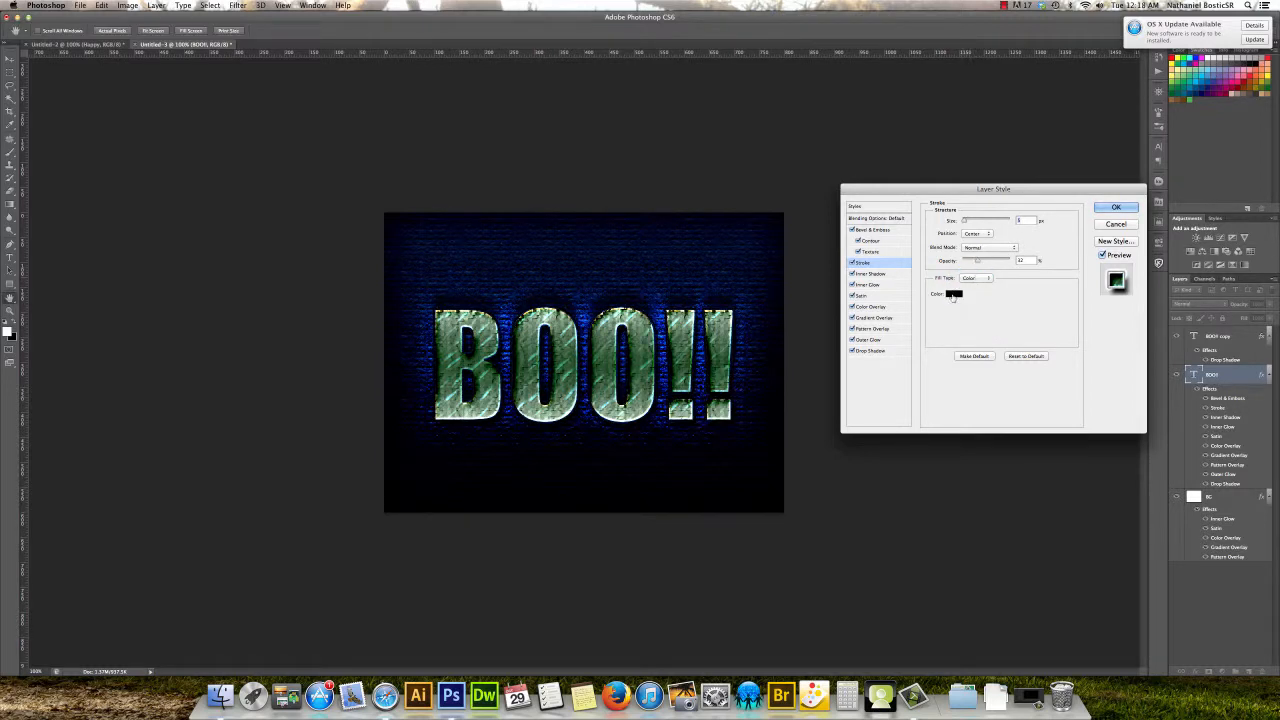
Set the stroke colour to bright yellow #e8f010 and apply the BOO!! layer style.
left_click(954, 293)
left_click(1150, 261)
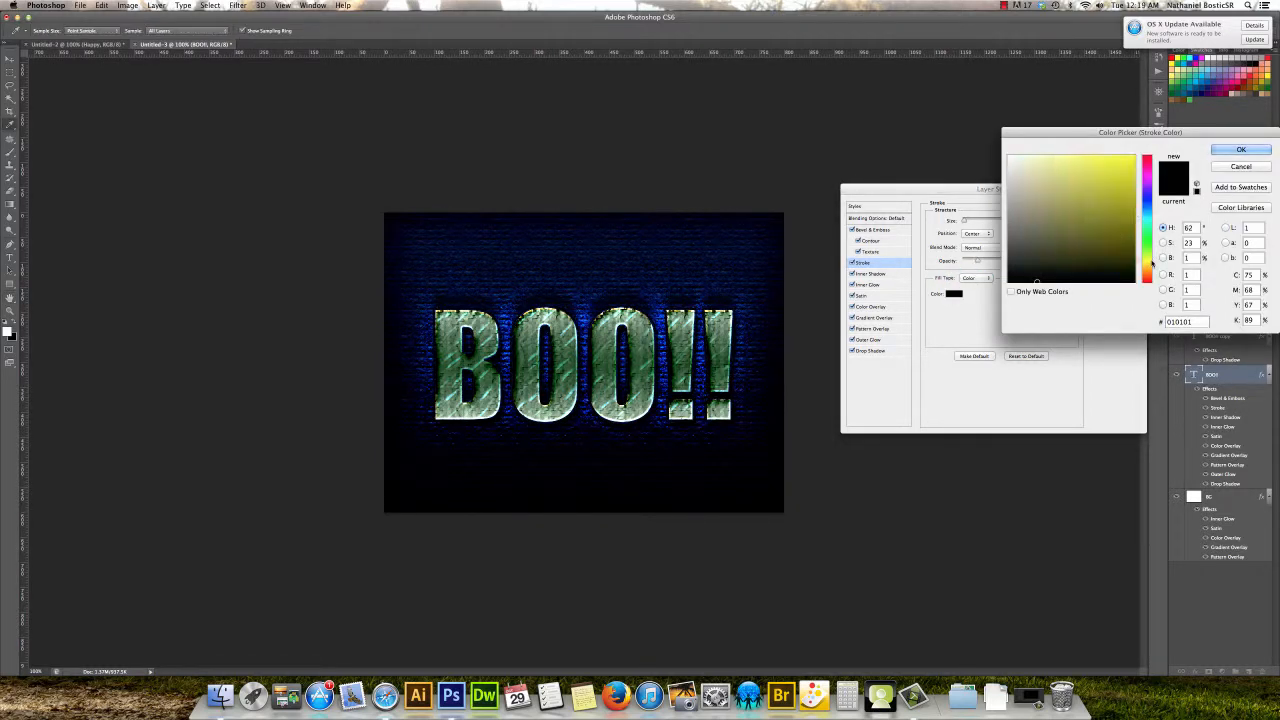
left_click(1105, 204)
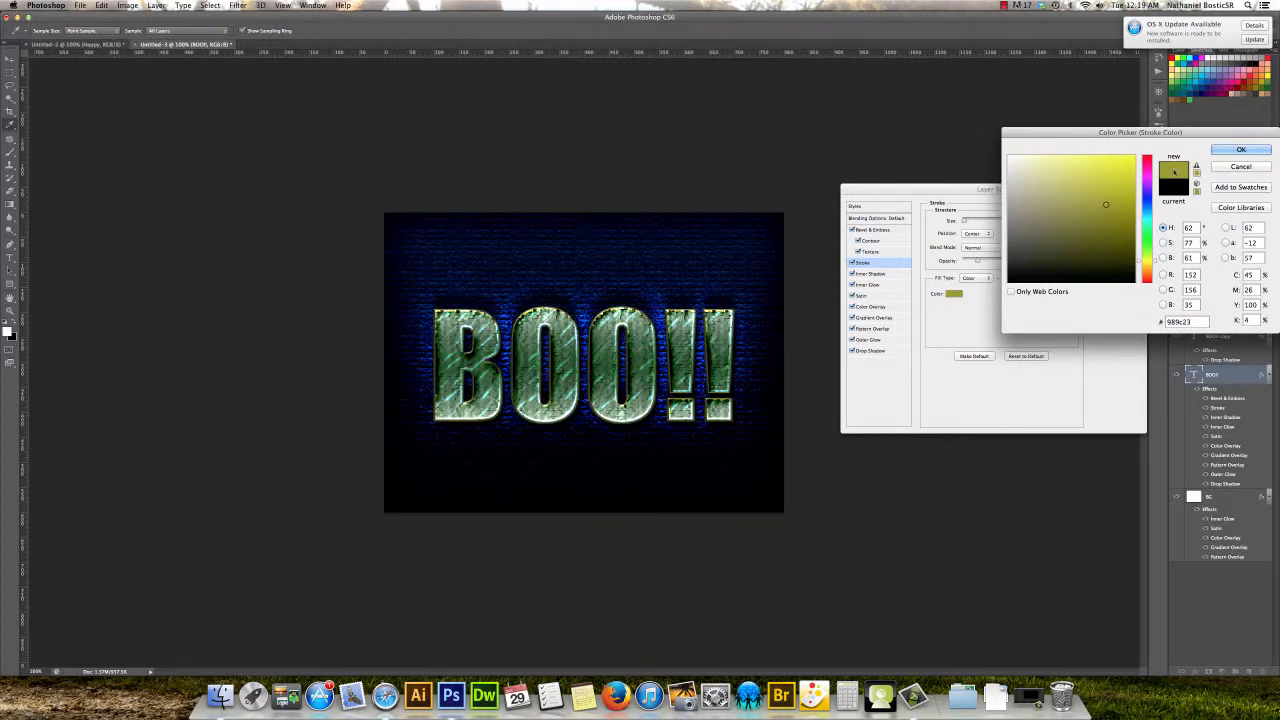
left_click(1126, 162)
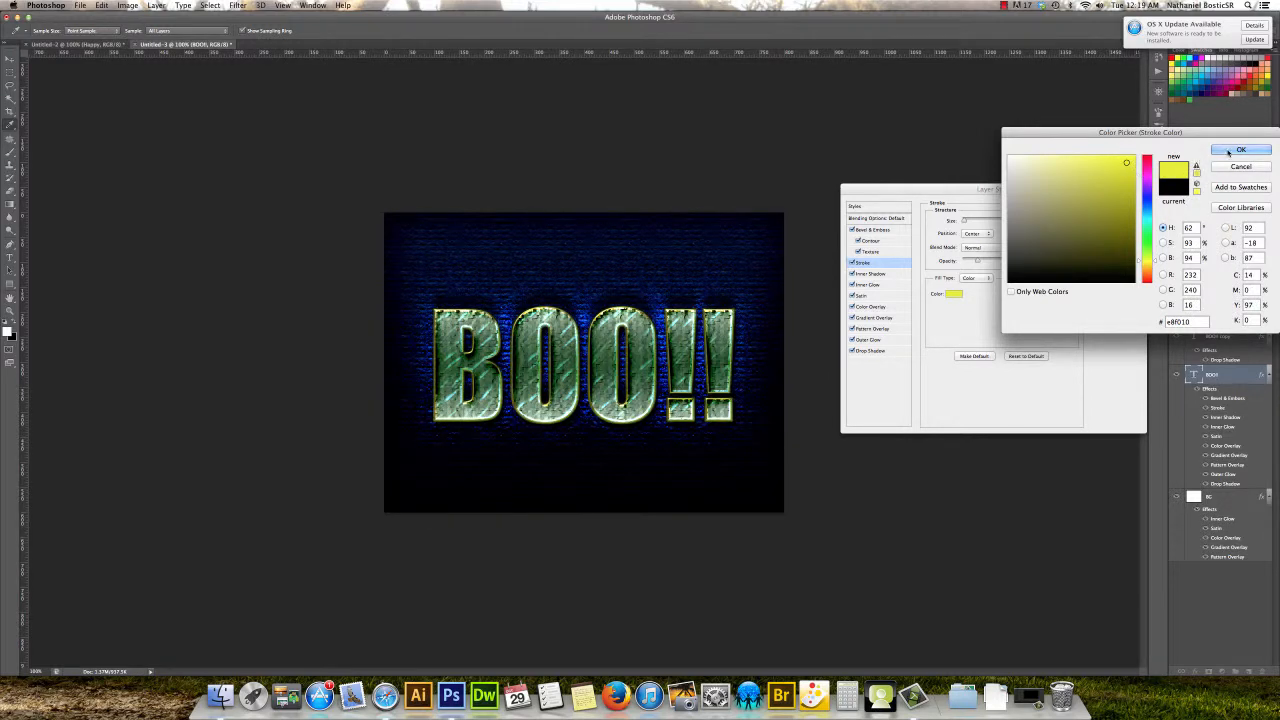
left_click(1228, 151)
left_click(1105, 207)
key("v")
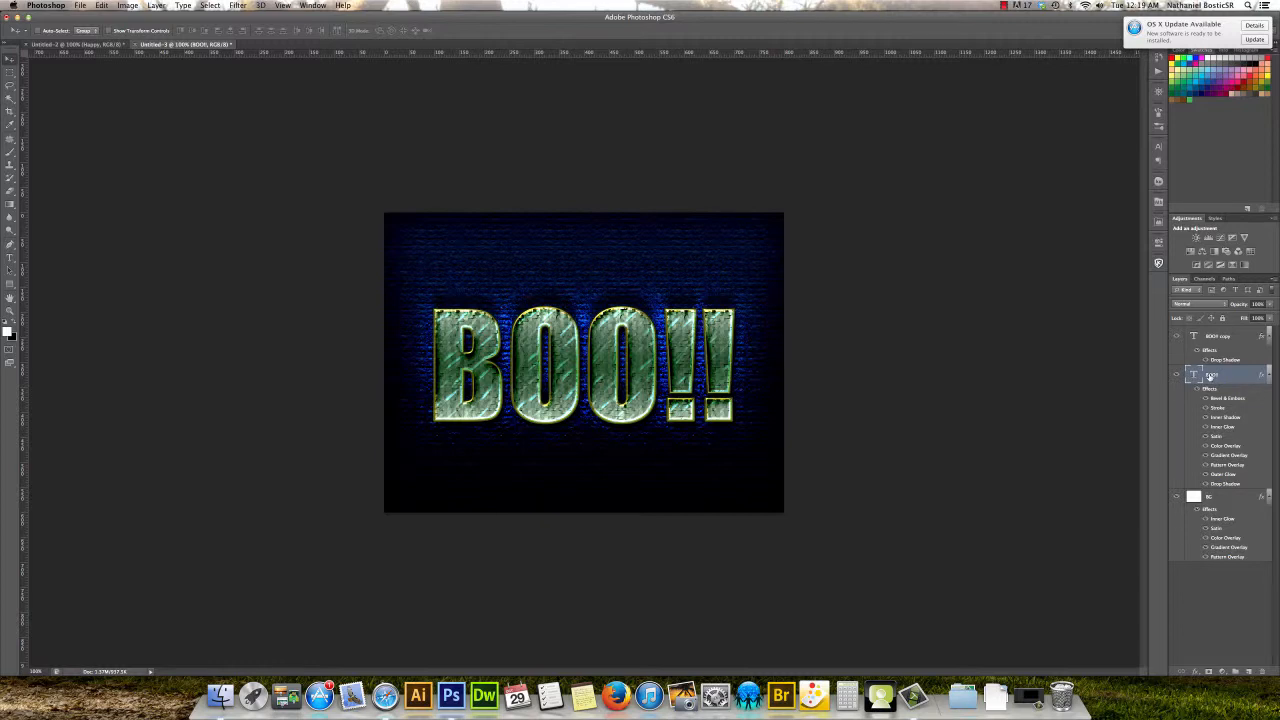
Replace the text of the BOO!! copy layer that carries the drop shadow with the person's surname.
key("t")
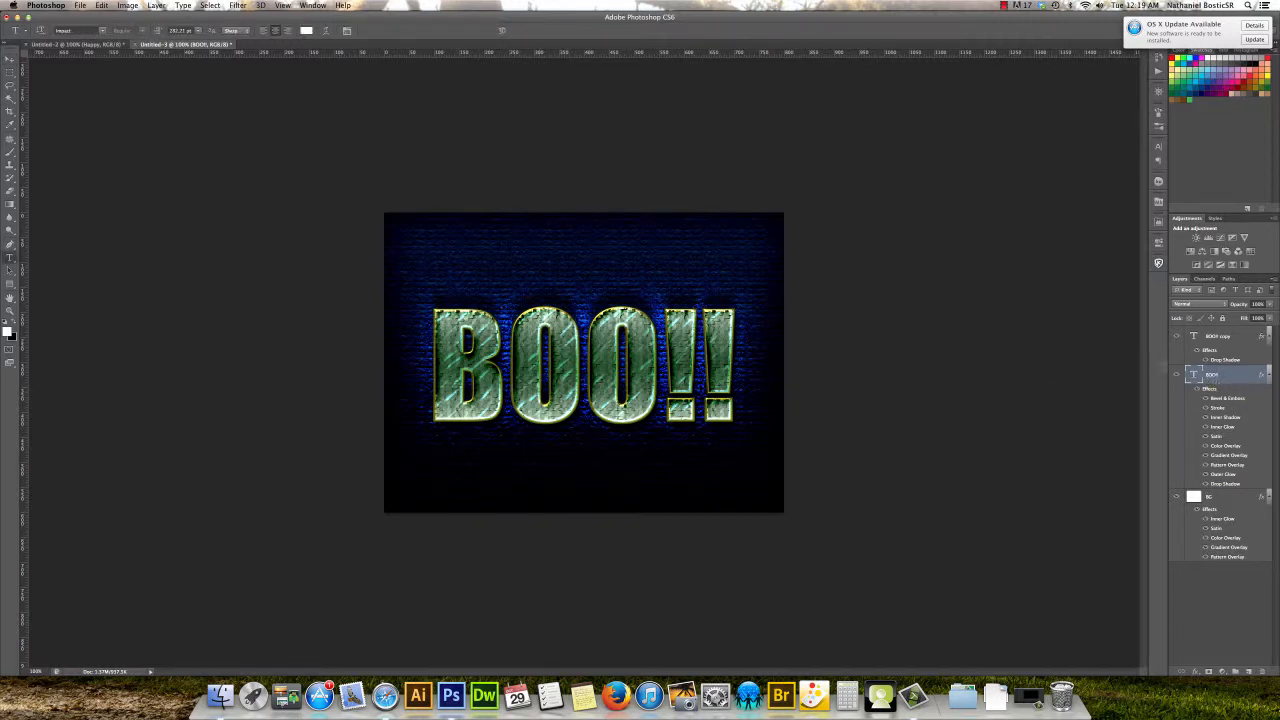
left_click(583, 366)
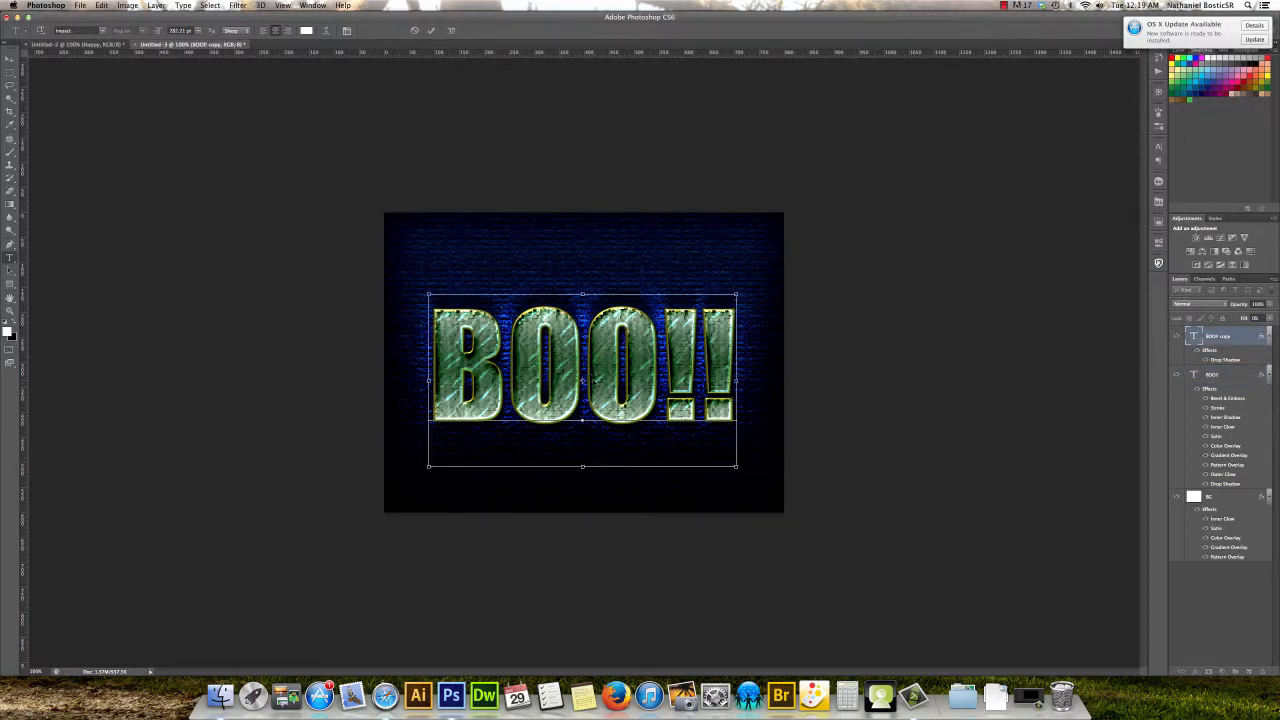
key("super+a")
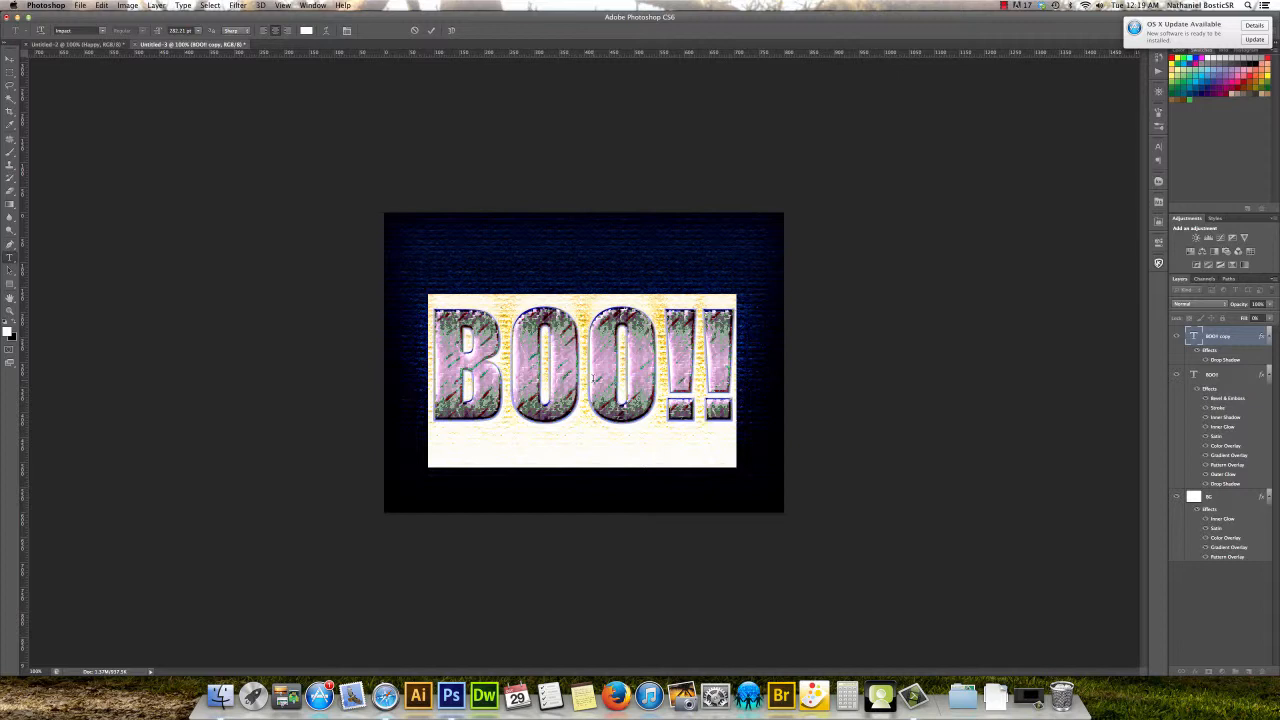
left_click(621, 380)
type("Sca")
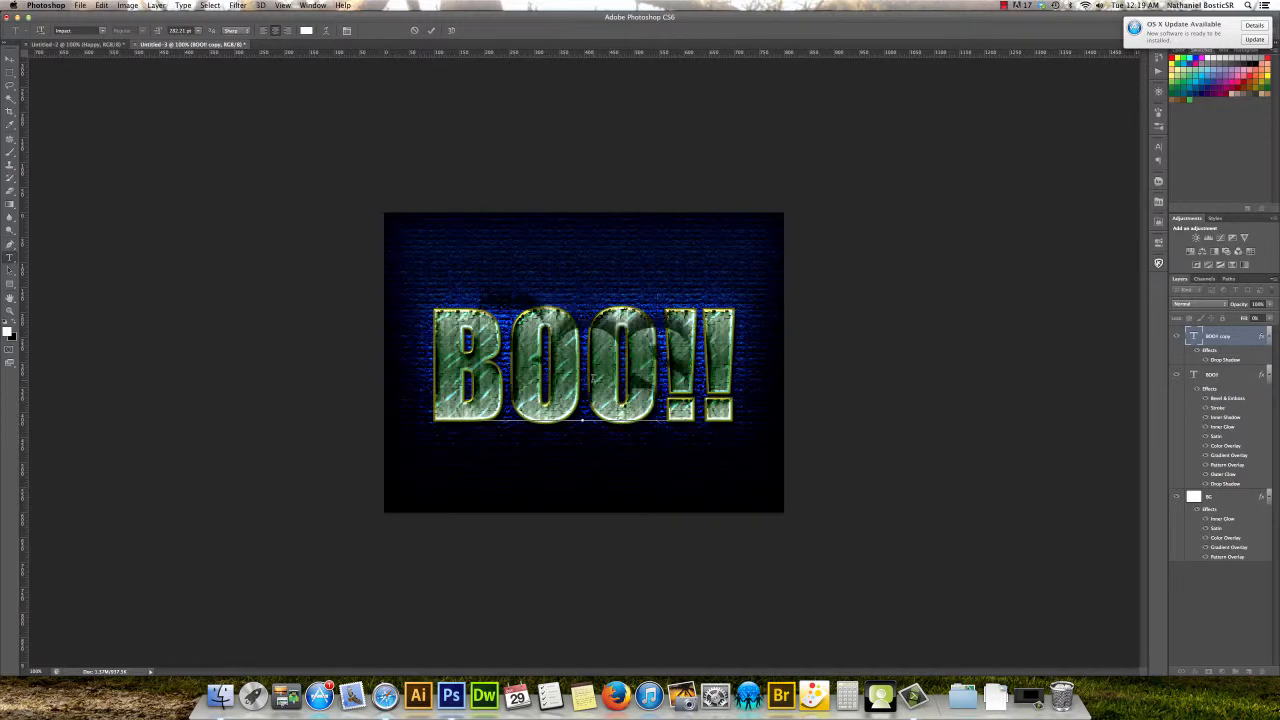
type("ry")
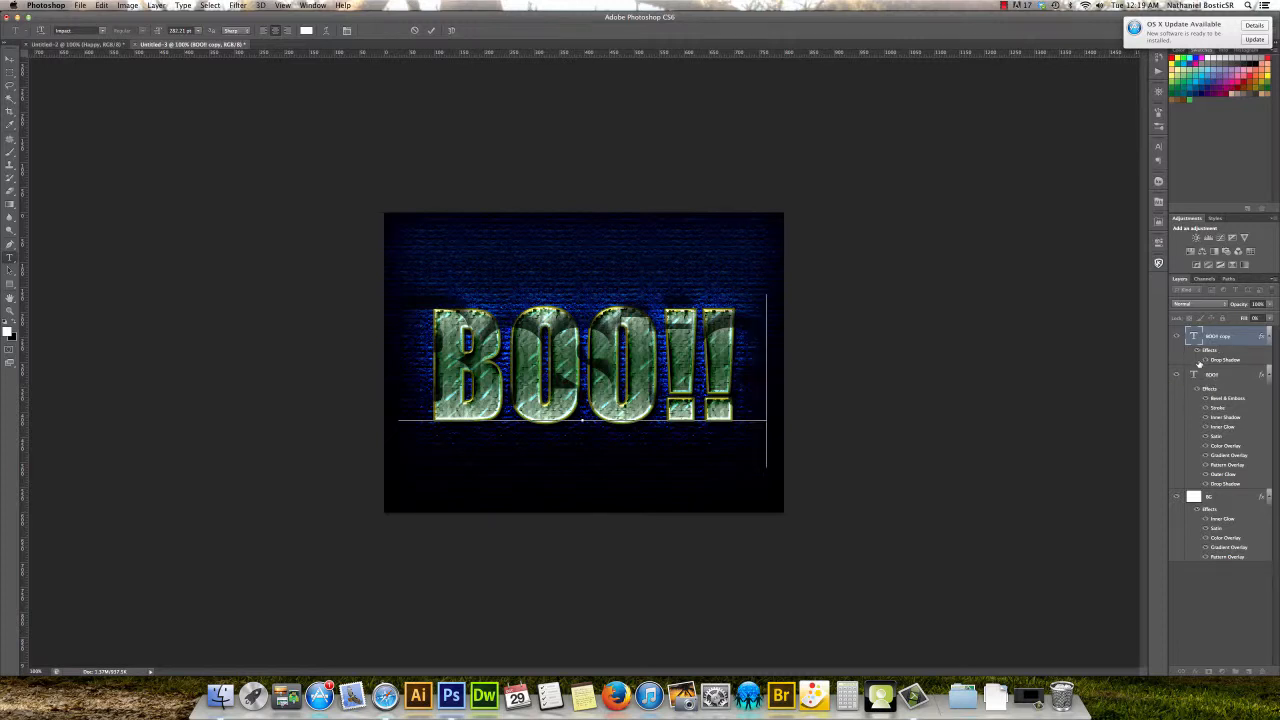
left_click(1212, 376)
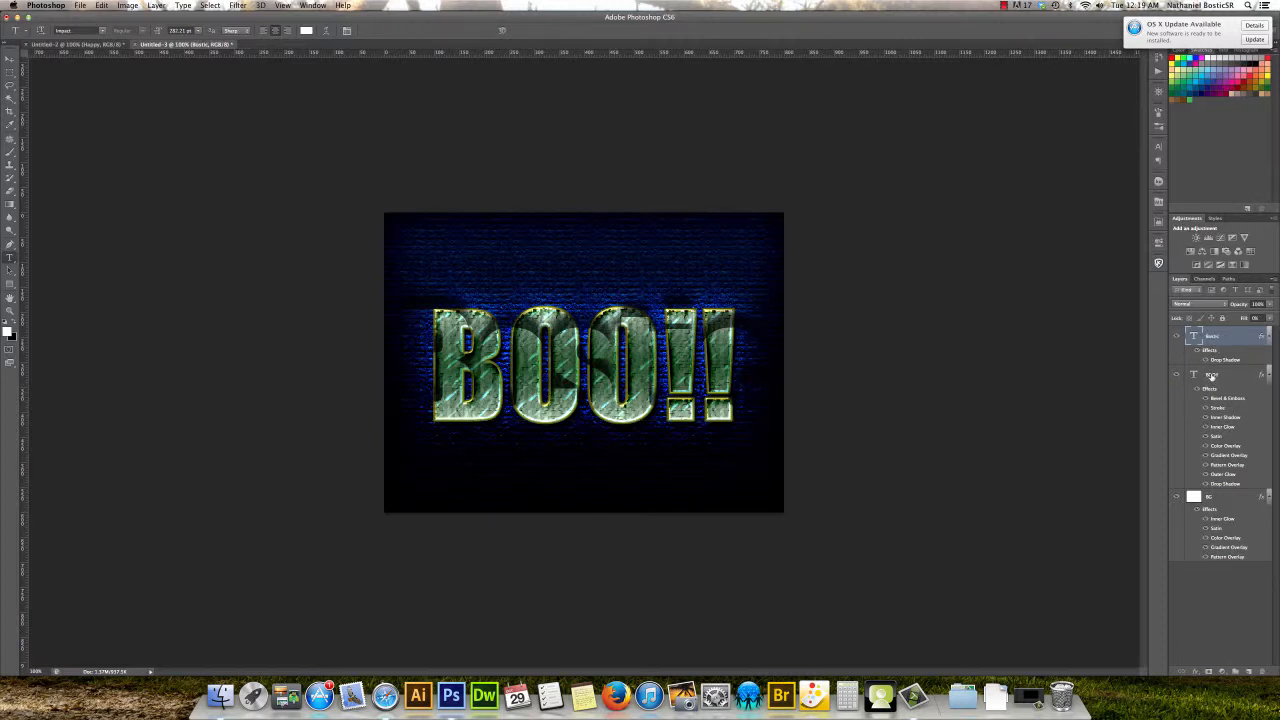
left_click(1212, 376)
left_click(698, 376)
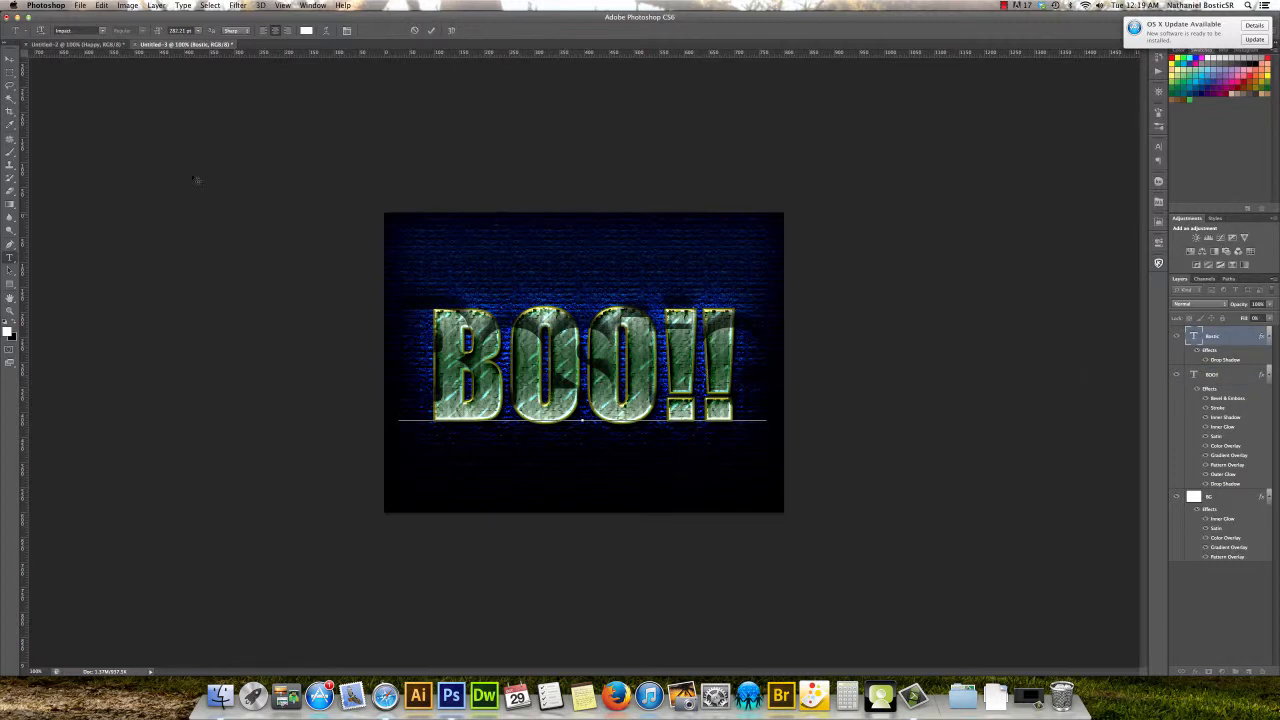
left_click(10, 60)
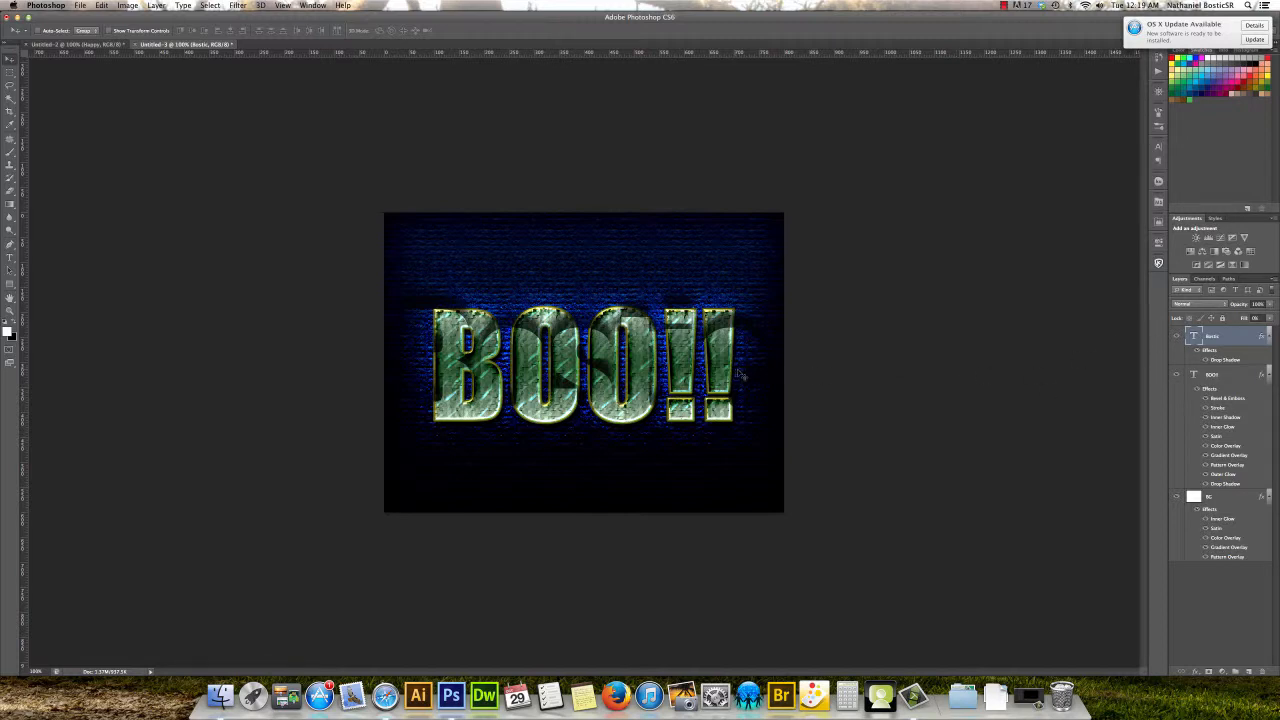
Replace the original BOO!! layer's text with the same surname, keeping the drop-shadow copy hidden only during the edit.
left_click(1177, 338)
left_click(1212, 376)
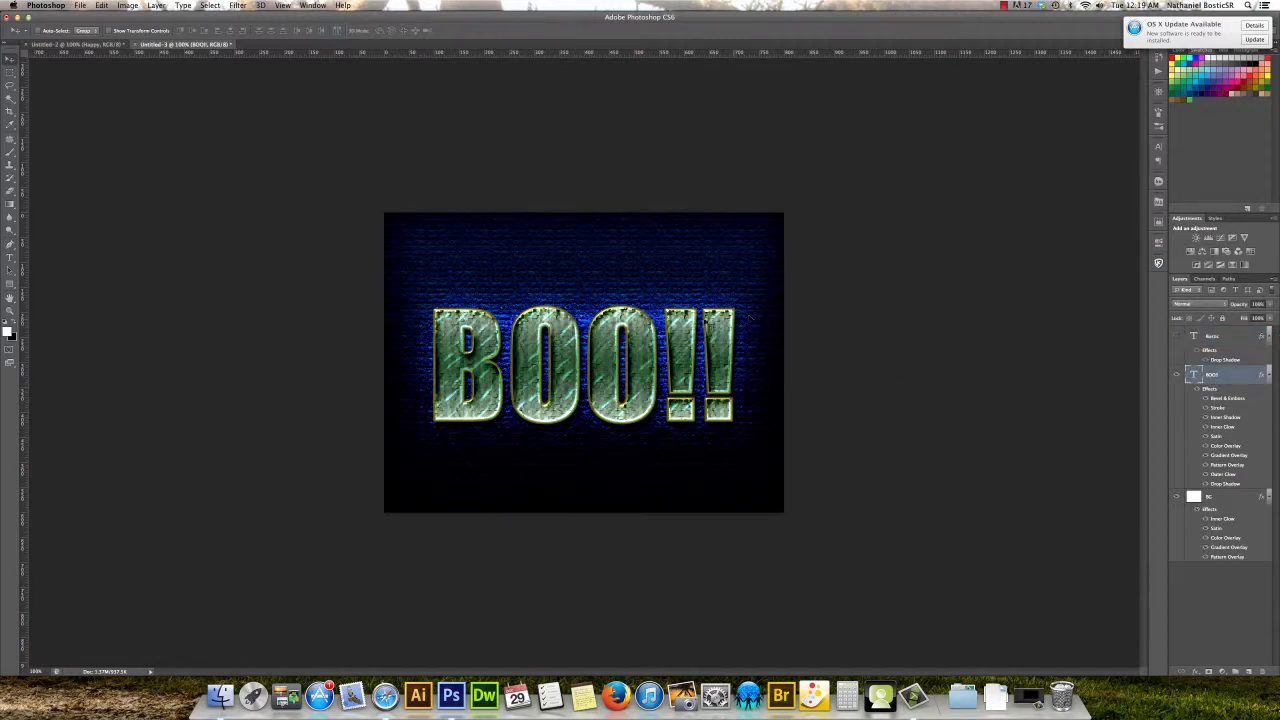
key("t")
left_click(664, 340)
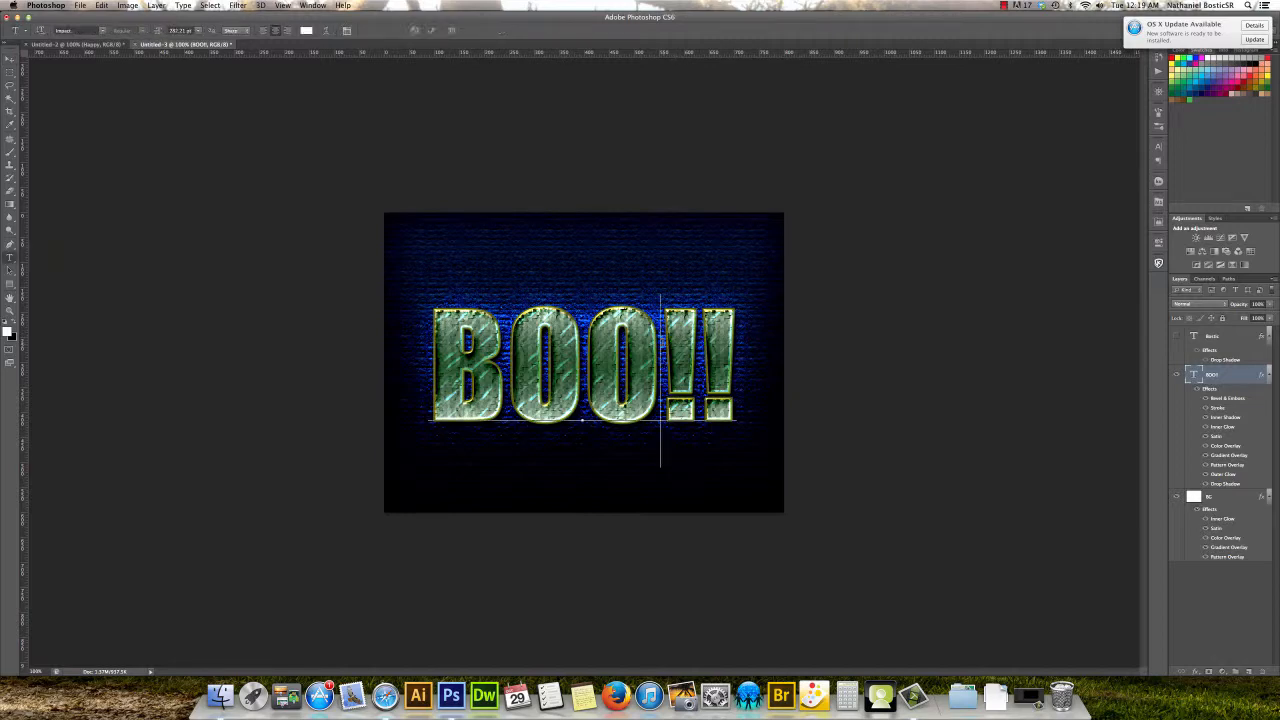
key("super+a")
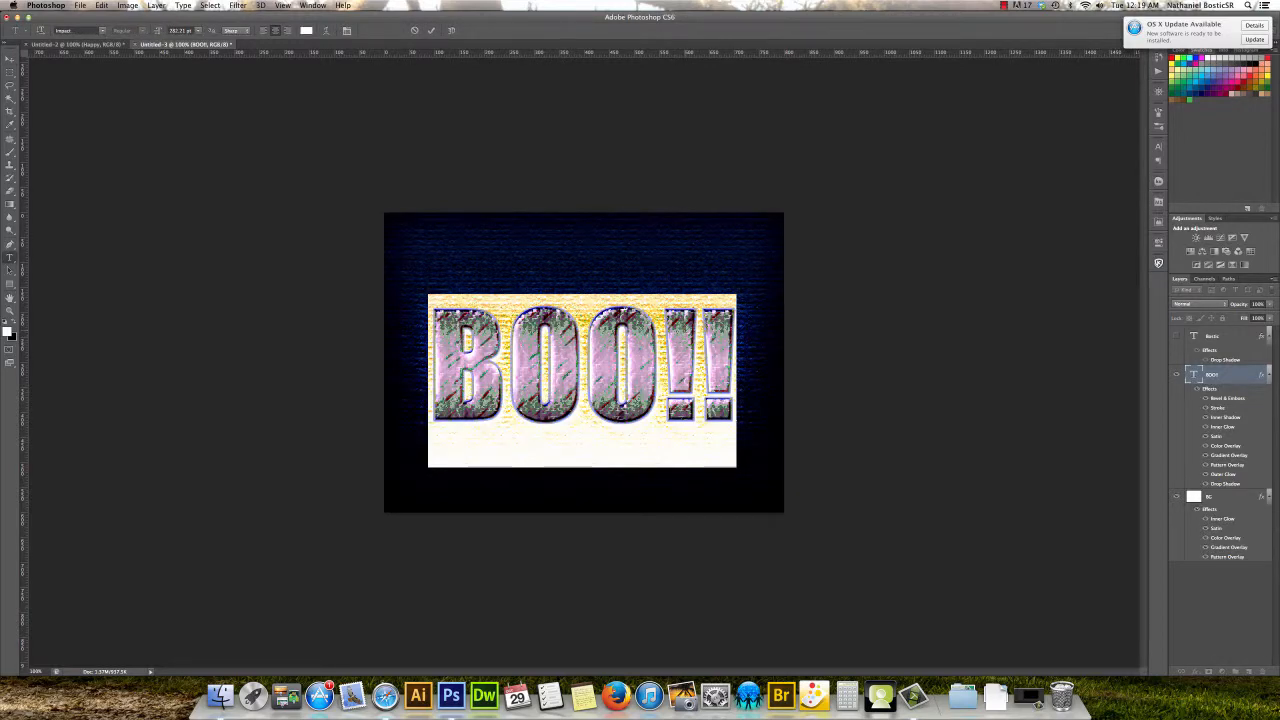
type("Bostic")
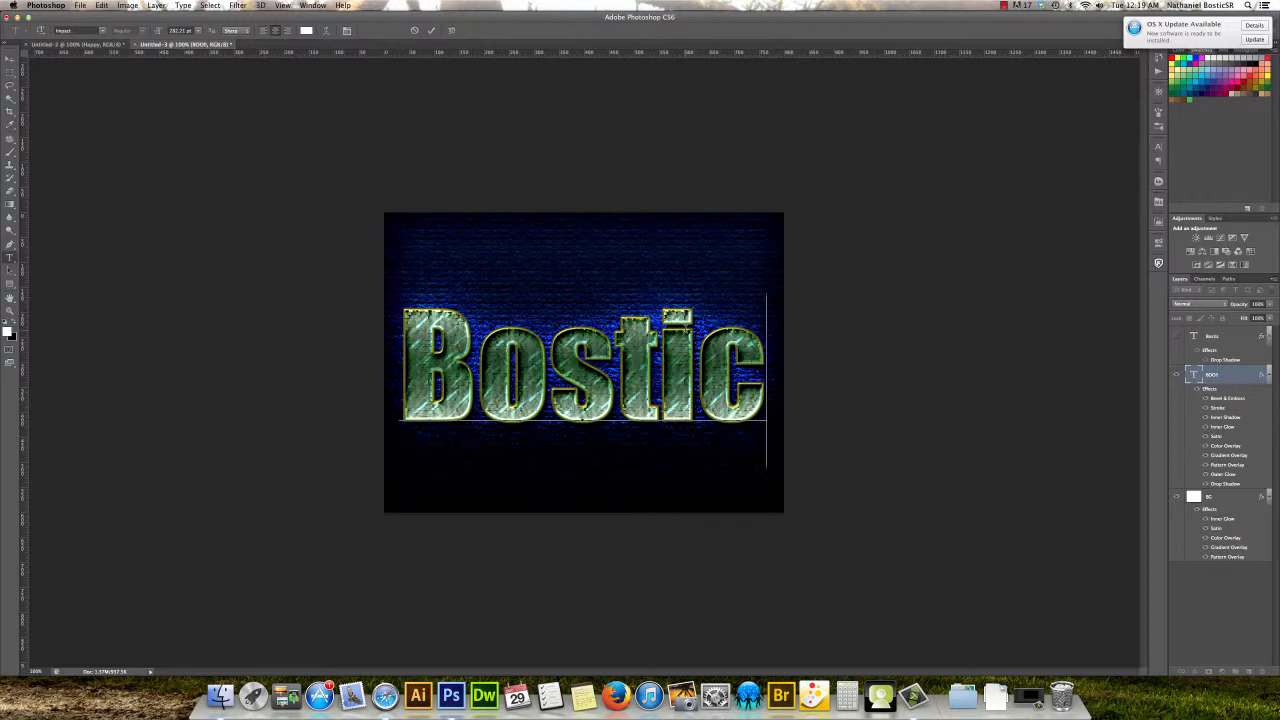
left_click(1176, 339)
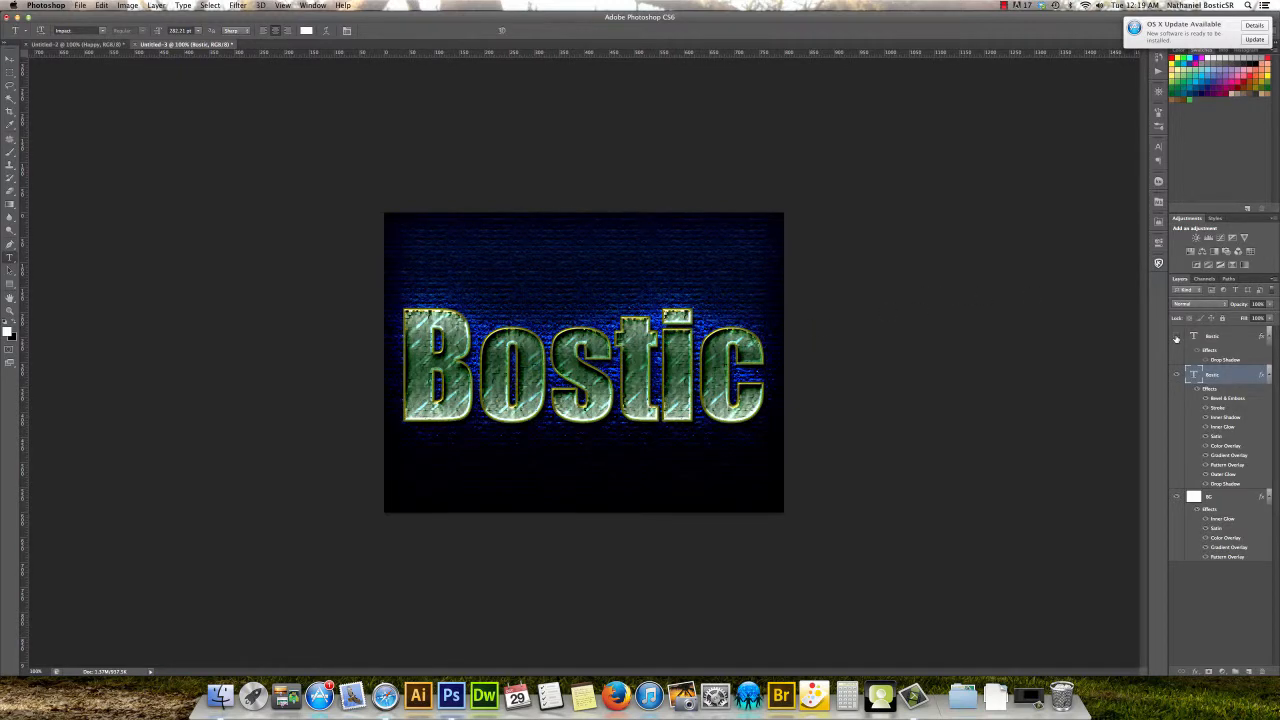
left_click(1176, 337)
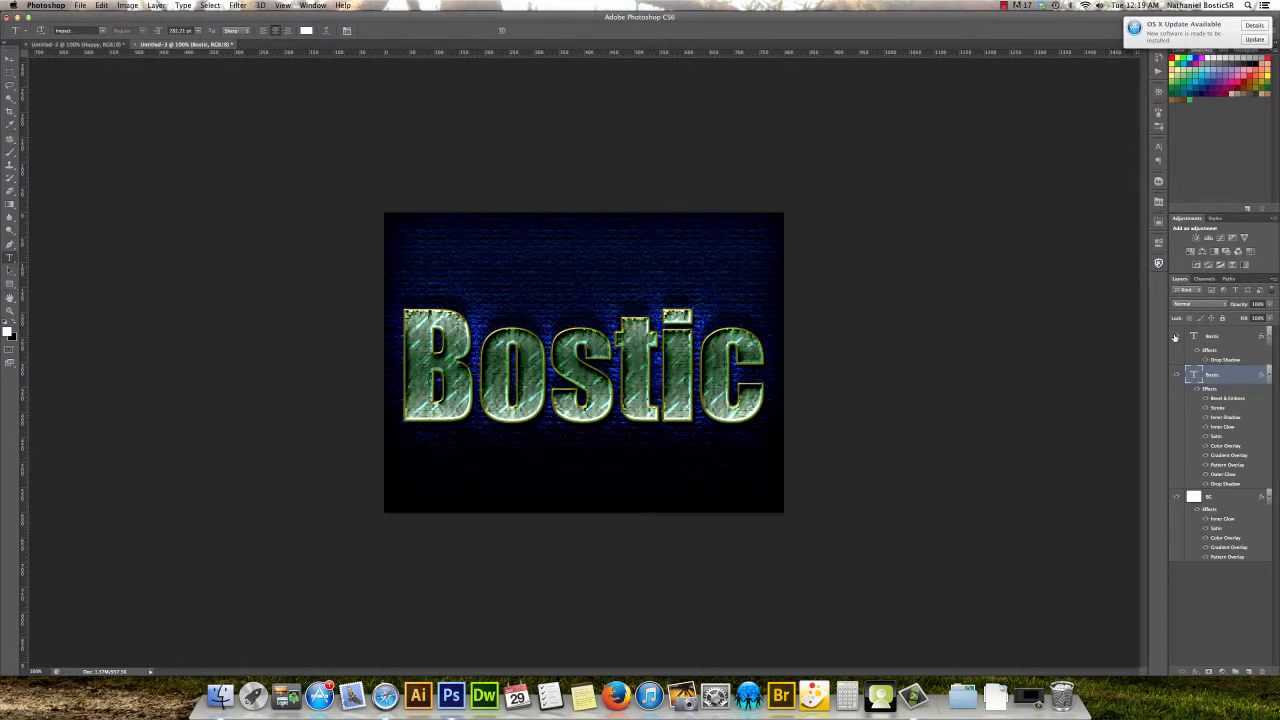